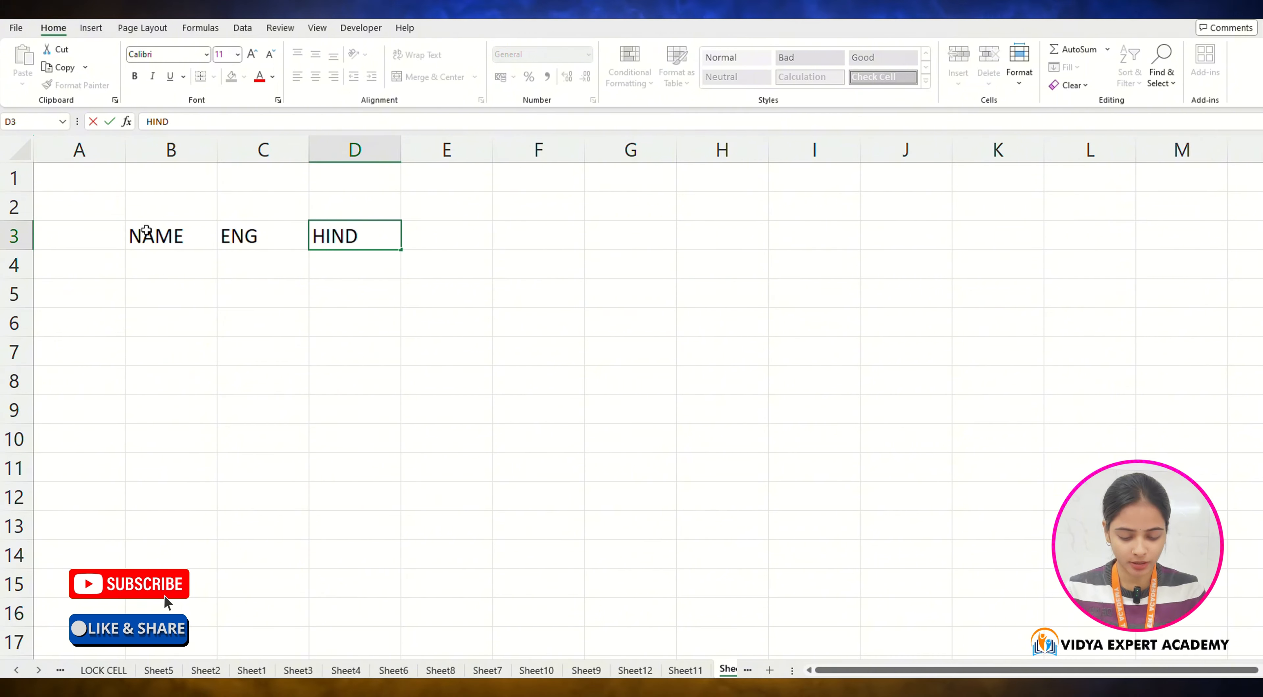
Step: Continue the header row with the subject headings HINDI, MATHS, SCI and SST after ENG
type("I")
key("Tab")
type("MATHS")
key("Tab")
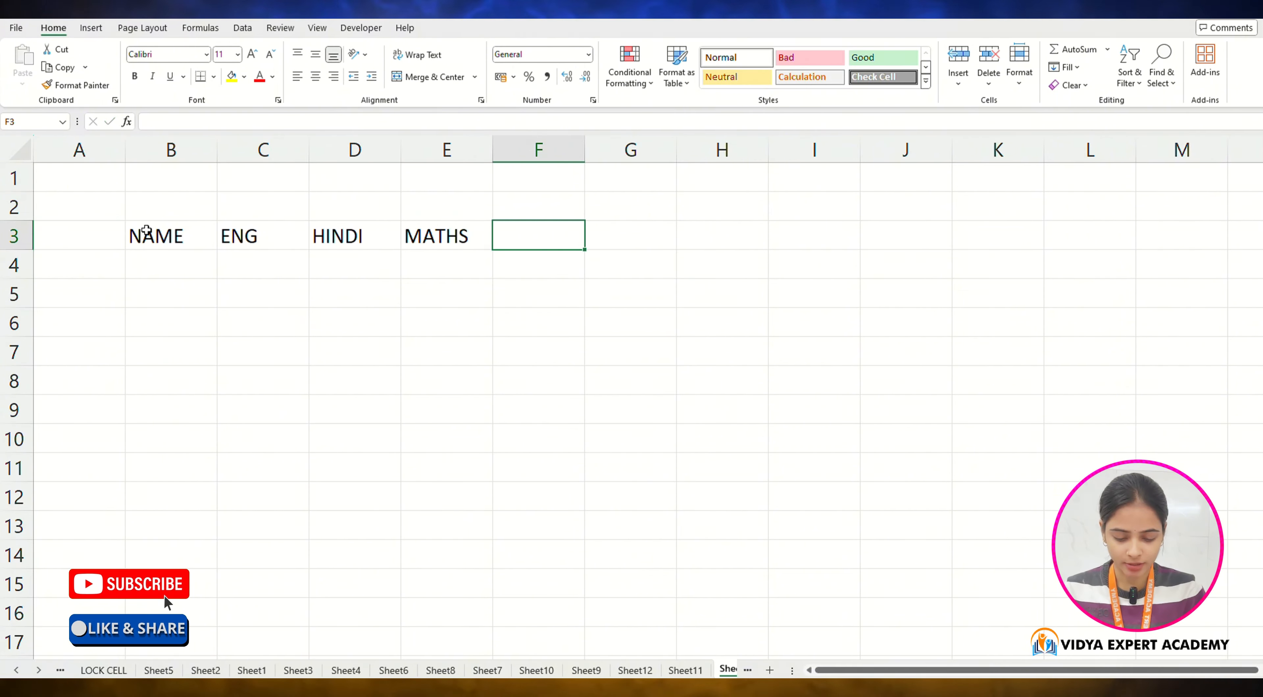
type("SCI")
key("Tab")
type("SST")
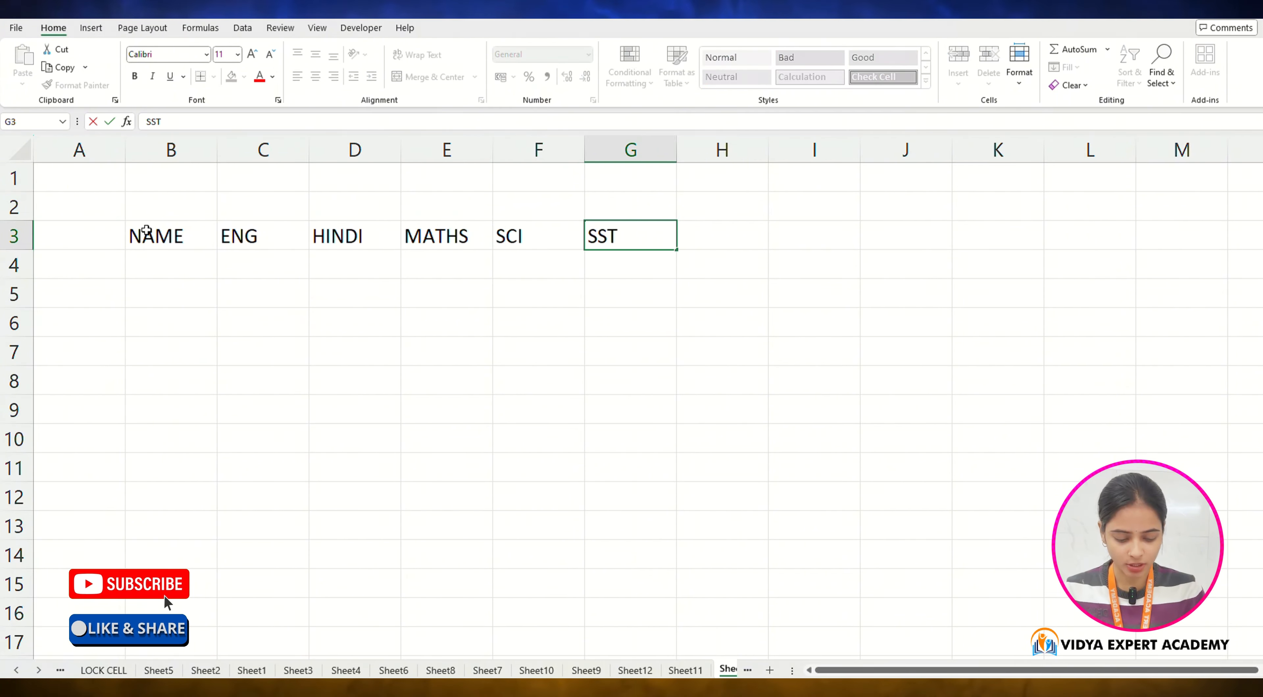
key("Tab")
Step: Add the GK and TOTAL headings to finish the header row
type("G")
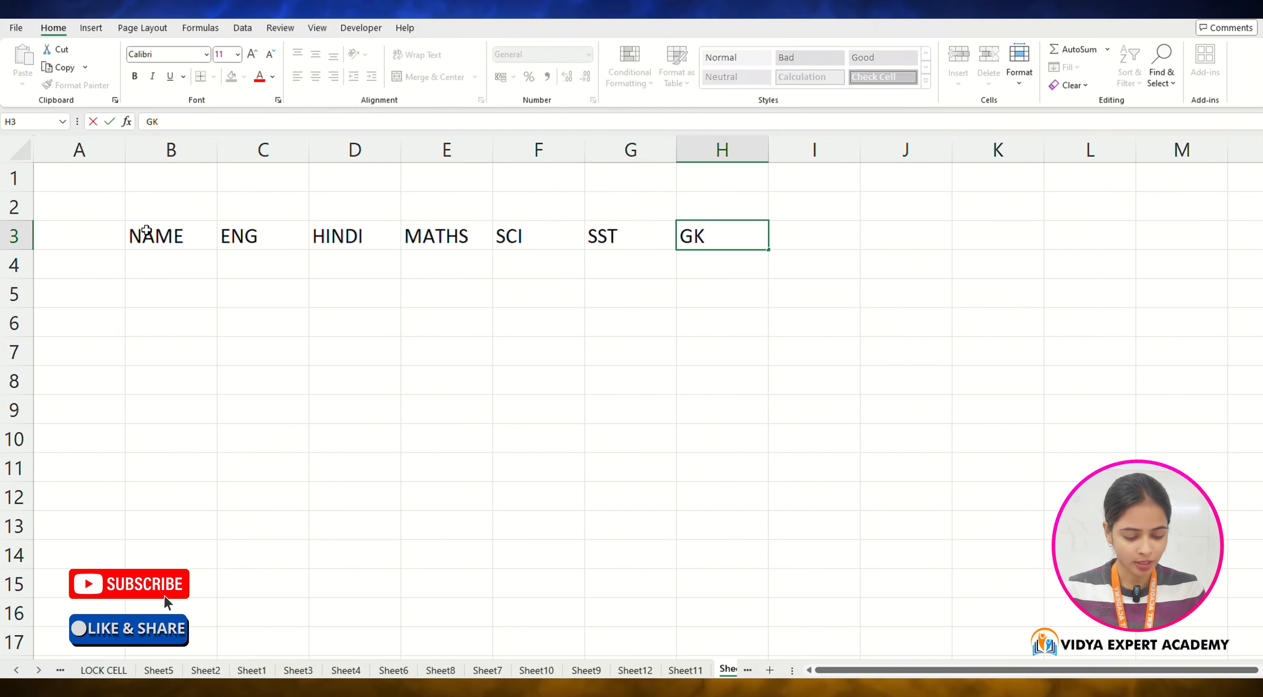
key("Tab")
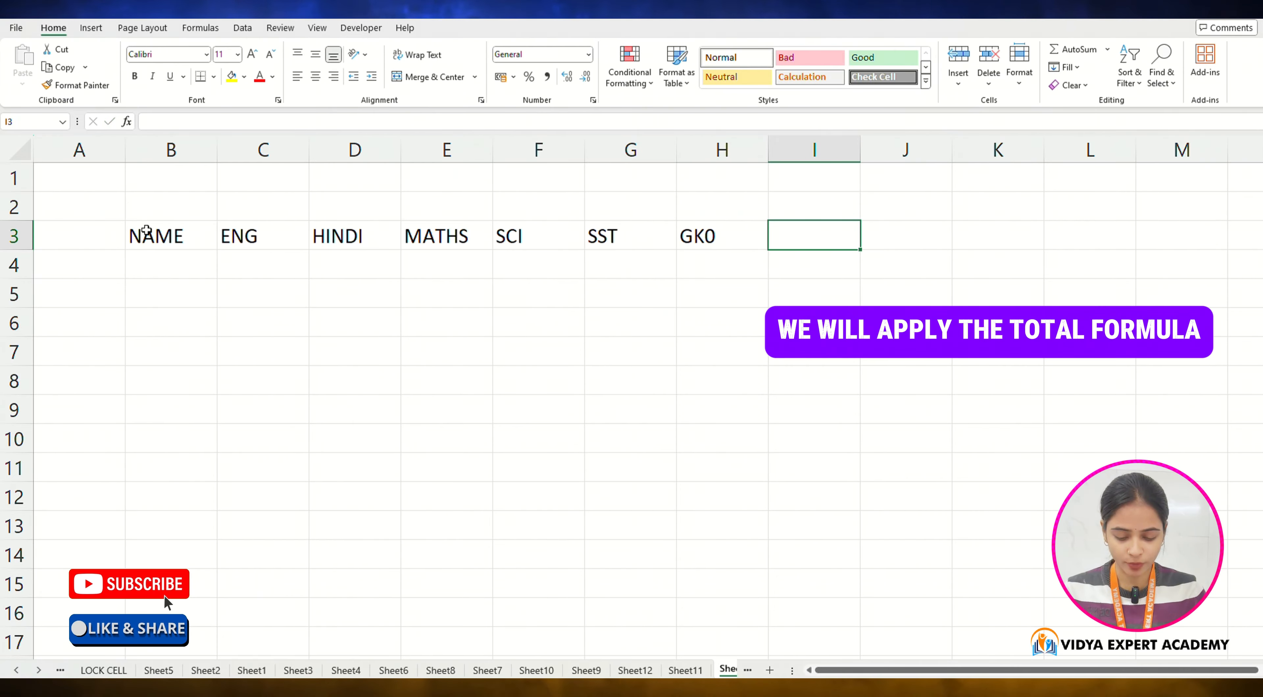
key("Left")
type("GK")
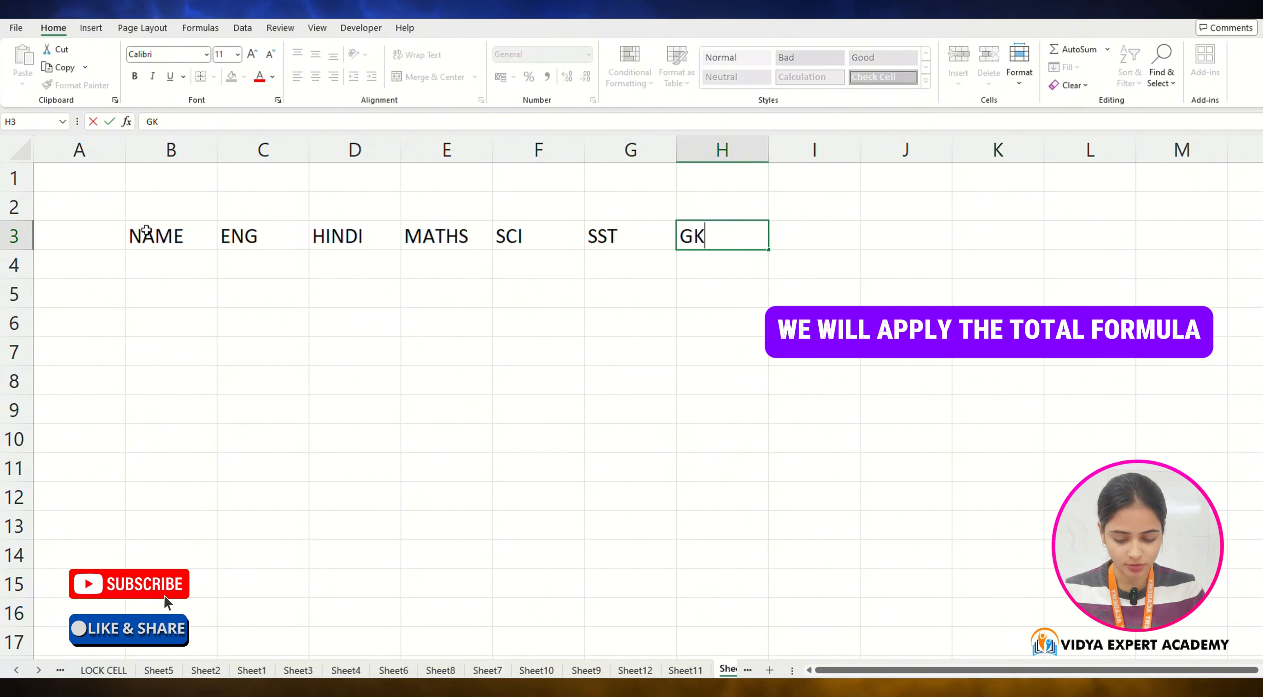
key("Tab")
type("TOTAL")
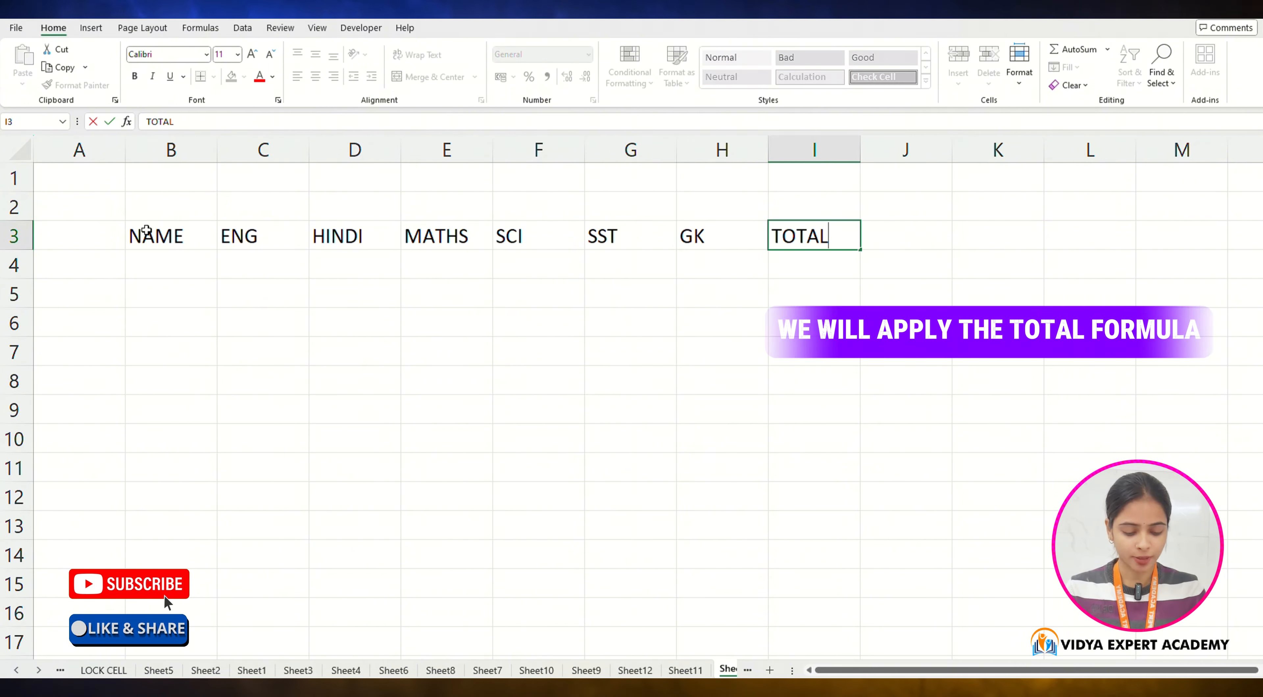
key("Return")
Step: Enter the student names A through H under NAME
key("Left")
key("Left")
key("Left")
key("Left")
key("Left")
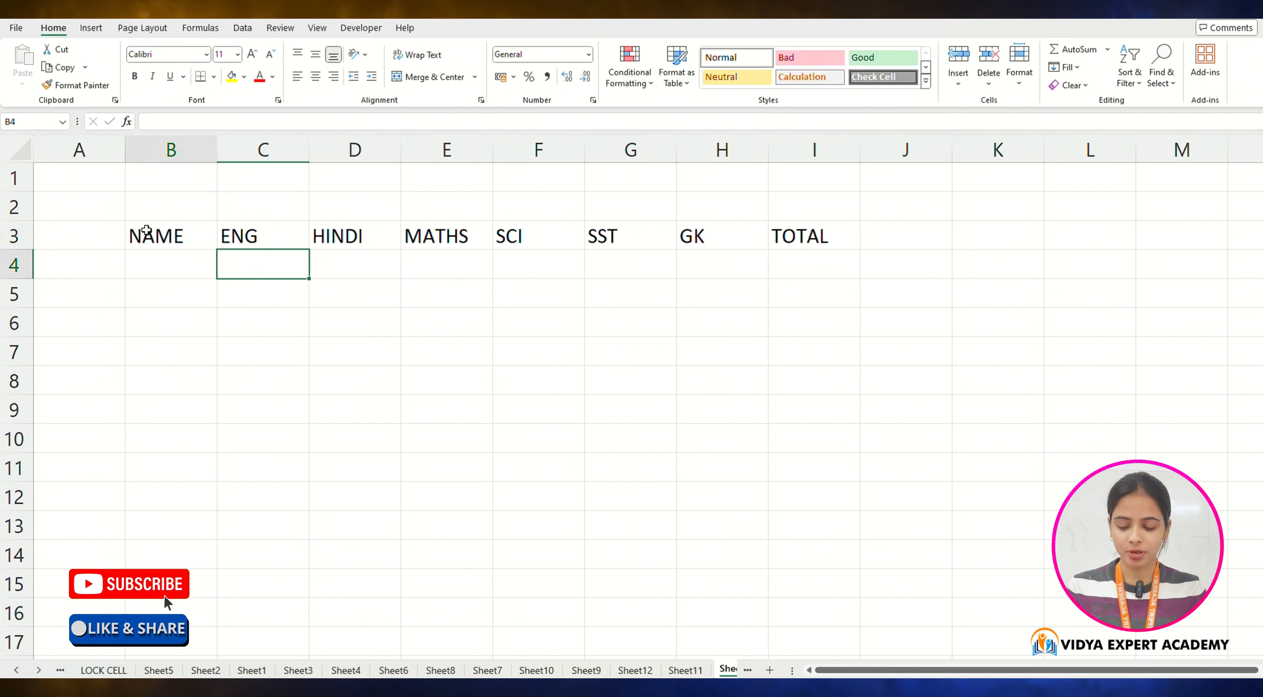
type("A")
key("Return")
type("B")
key("Return")
type("C")
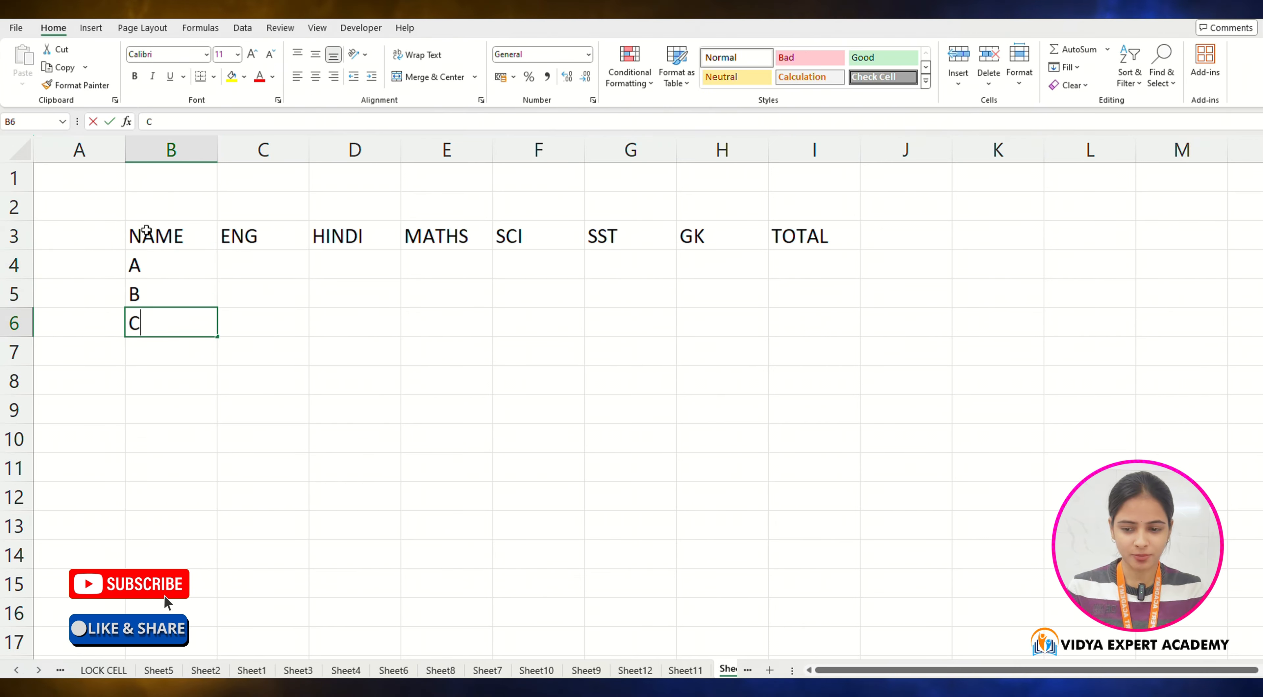
key("Return")
type("D")
key("Return")
type("E")
key("Return")
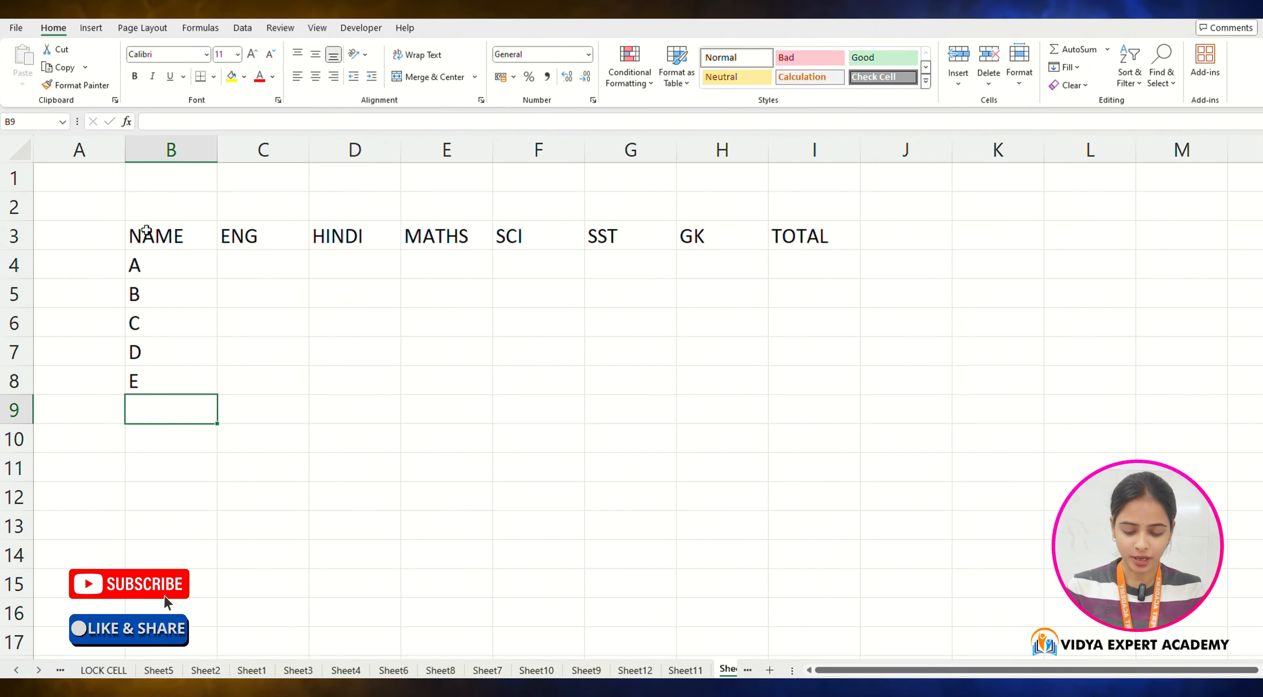
type("F")
key("Return")
type("G")
key("Return")
type("H")
key("Tab")
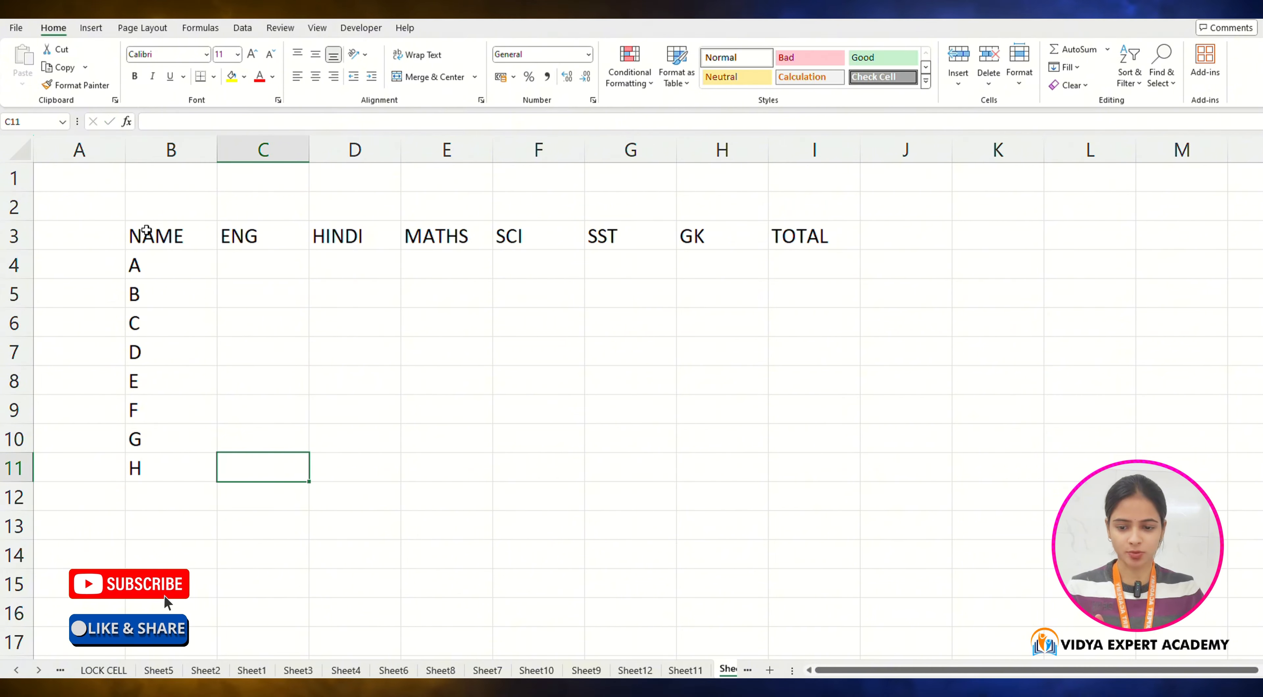
key("Up")
key("Up")
key("Up")
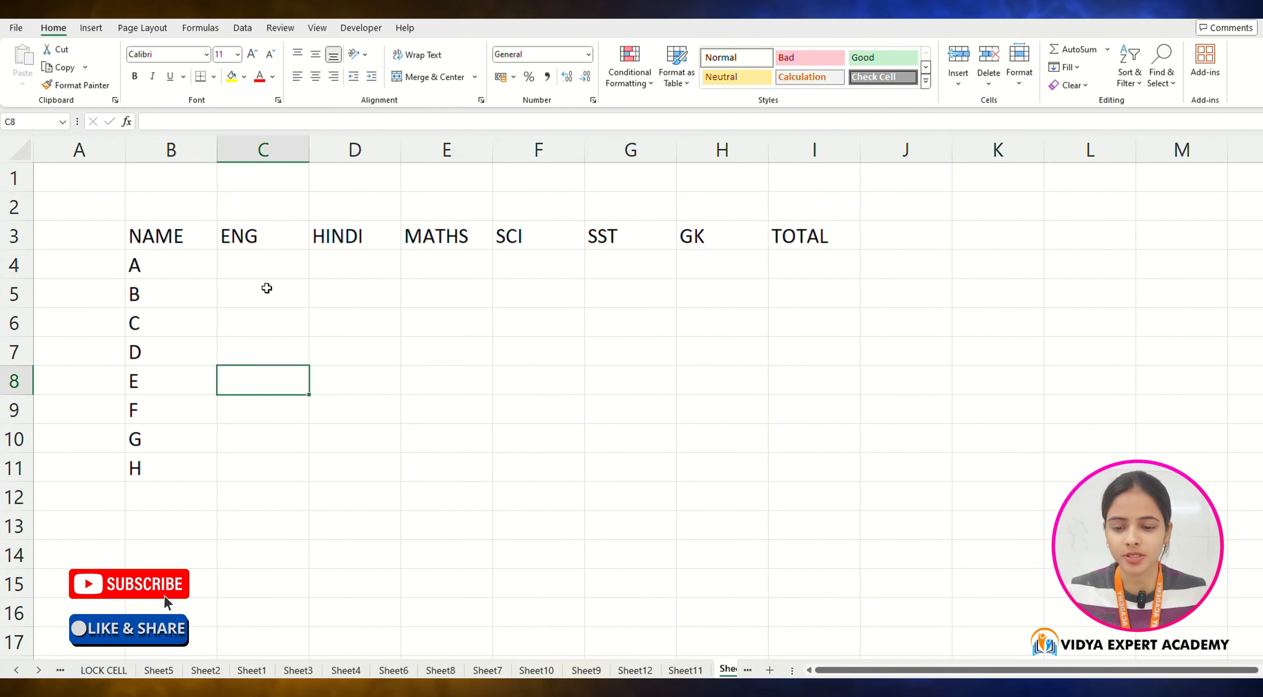
left_click(268, 273)
left_click(344, 263)
left_click(444, 276)
left_click(528, 286)
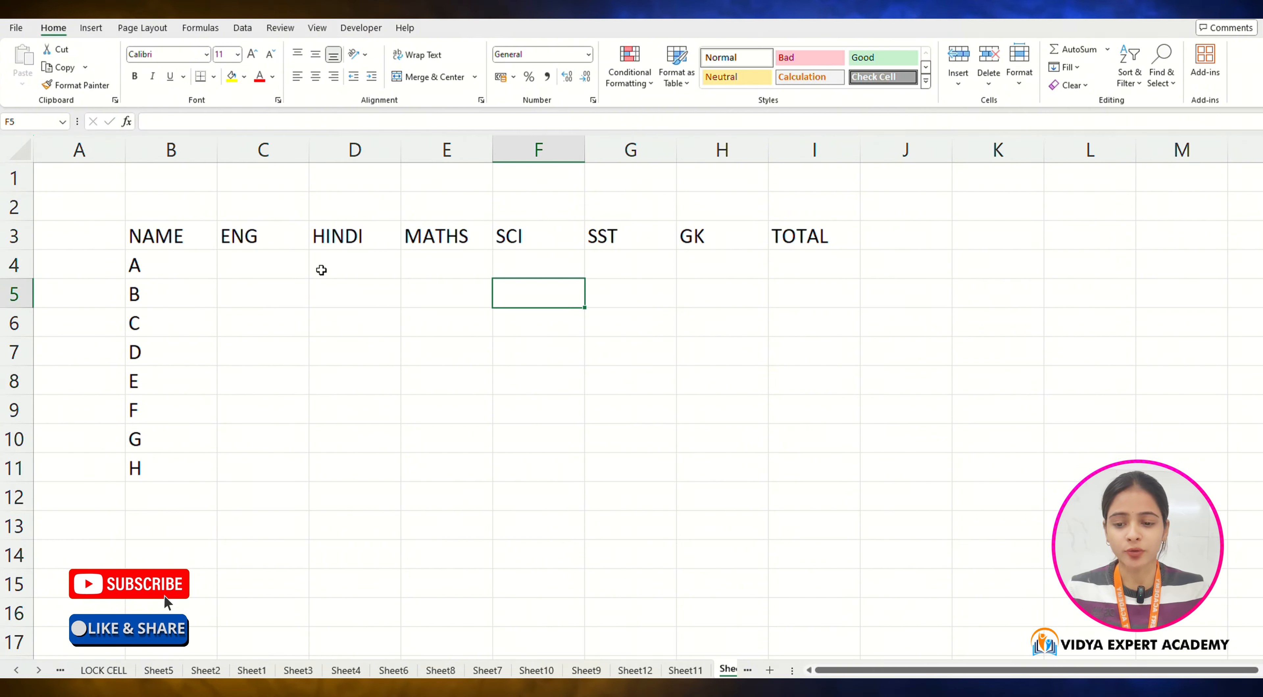
left_click(293, 258)
type("67")
key("Tab")
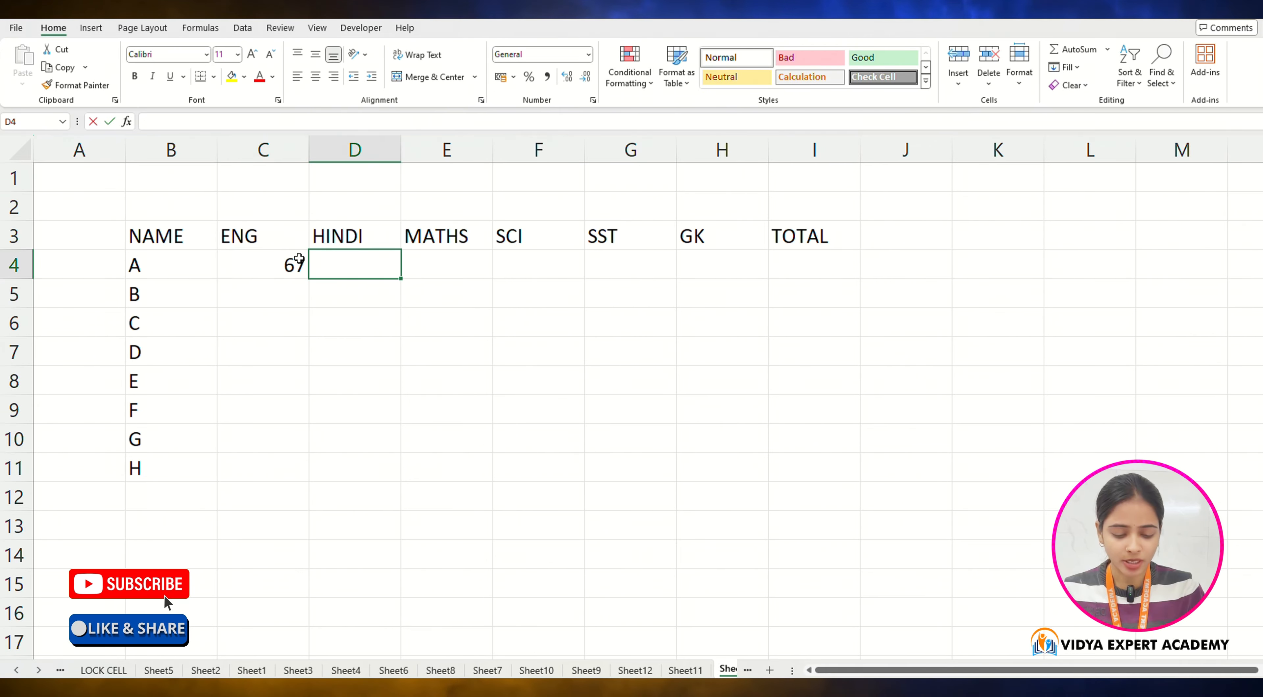
type("8990")
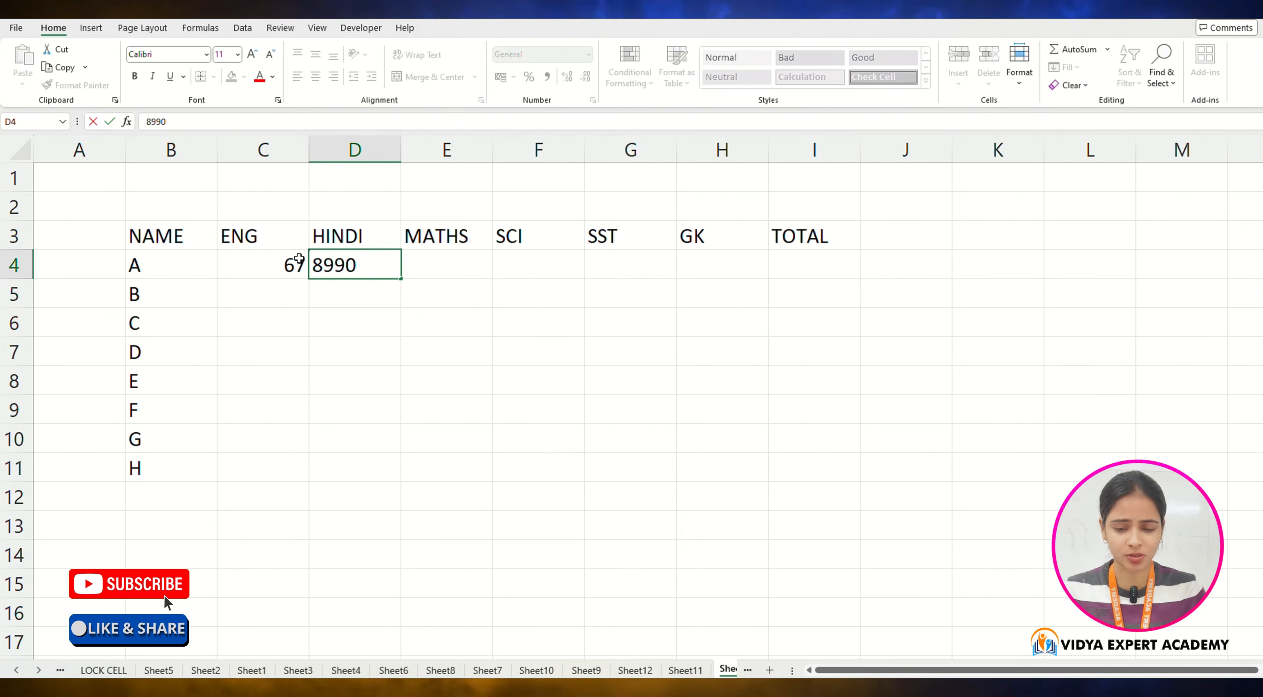
key("BackSpace")
key("BackSpace")
key("Tab")
type("9")
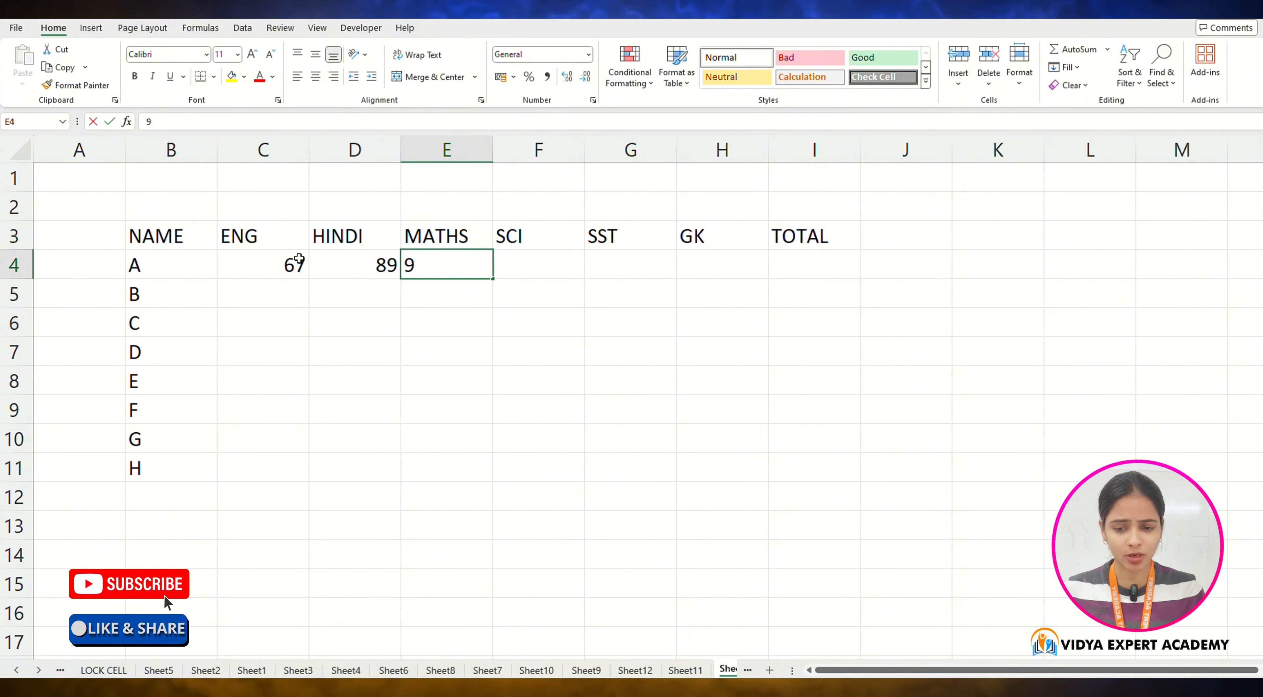
type("8")
left_click_drag(256, 263, 422, 268)
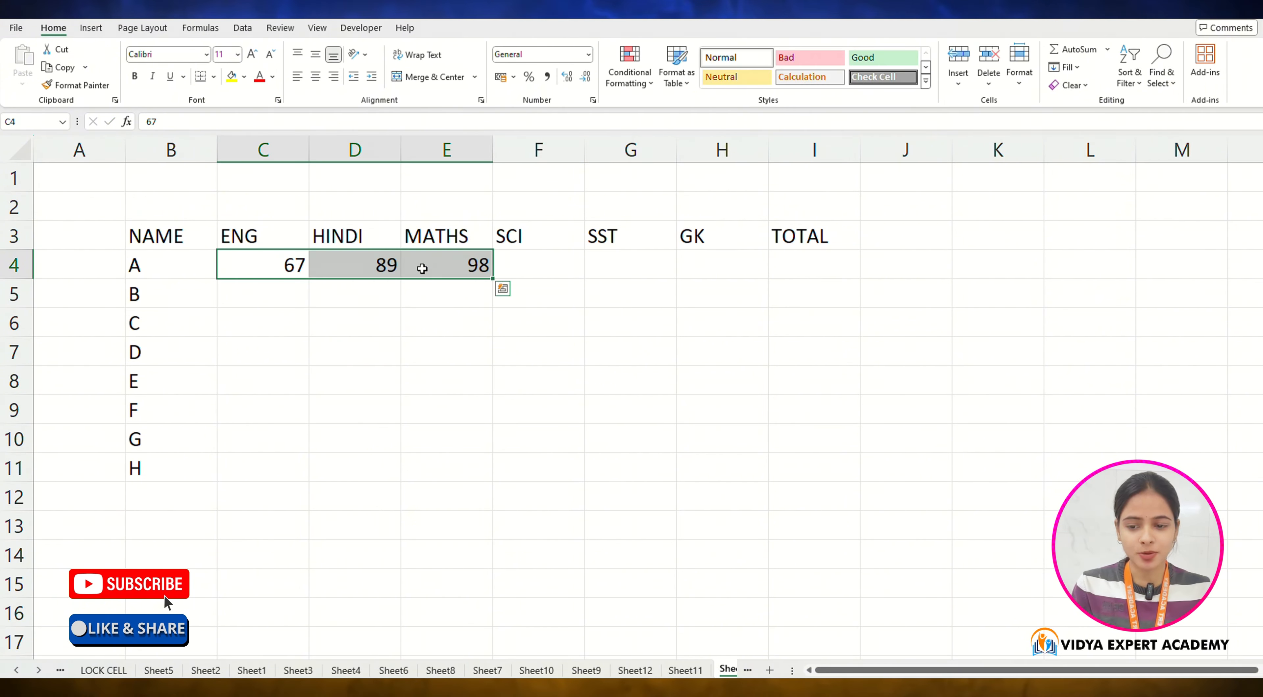
key("Delete")
Step: Fill all subject mark cells for every student at once with =RANDBETWEEN(33,99)
left_click_drag(231, 267, 679, 470)
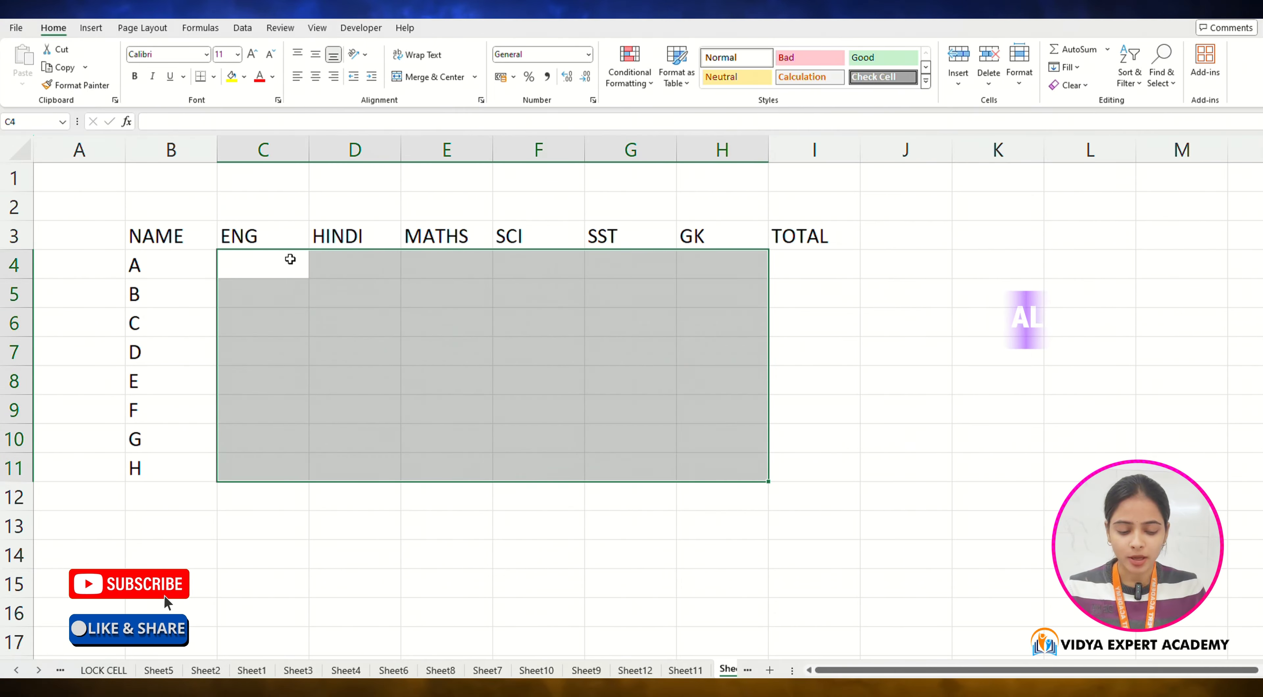
type("=")
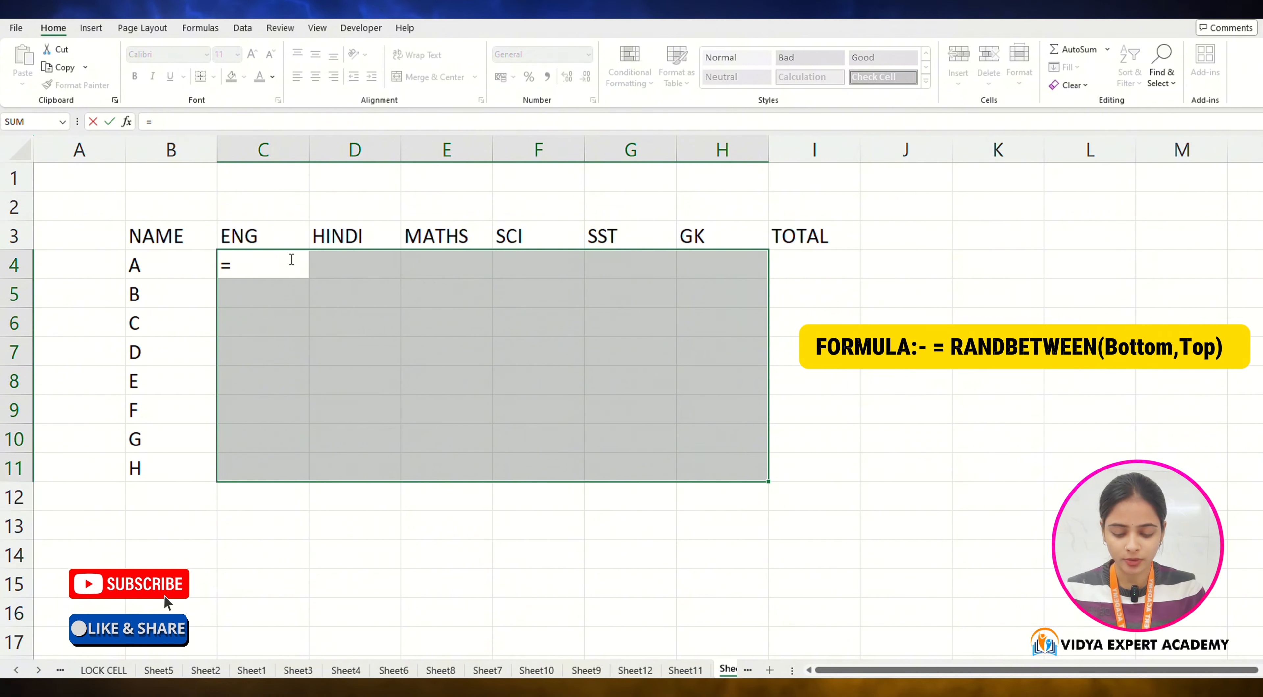
type("RANDBET")
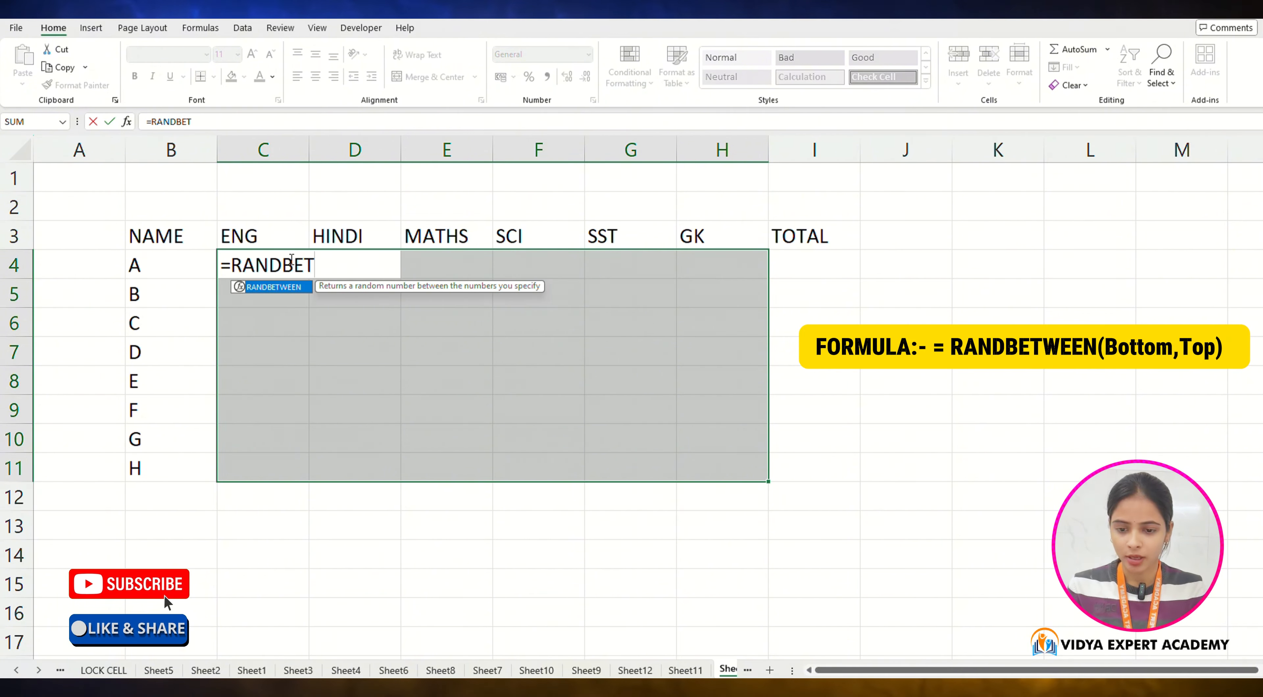
key("Tab")
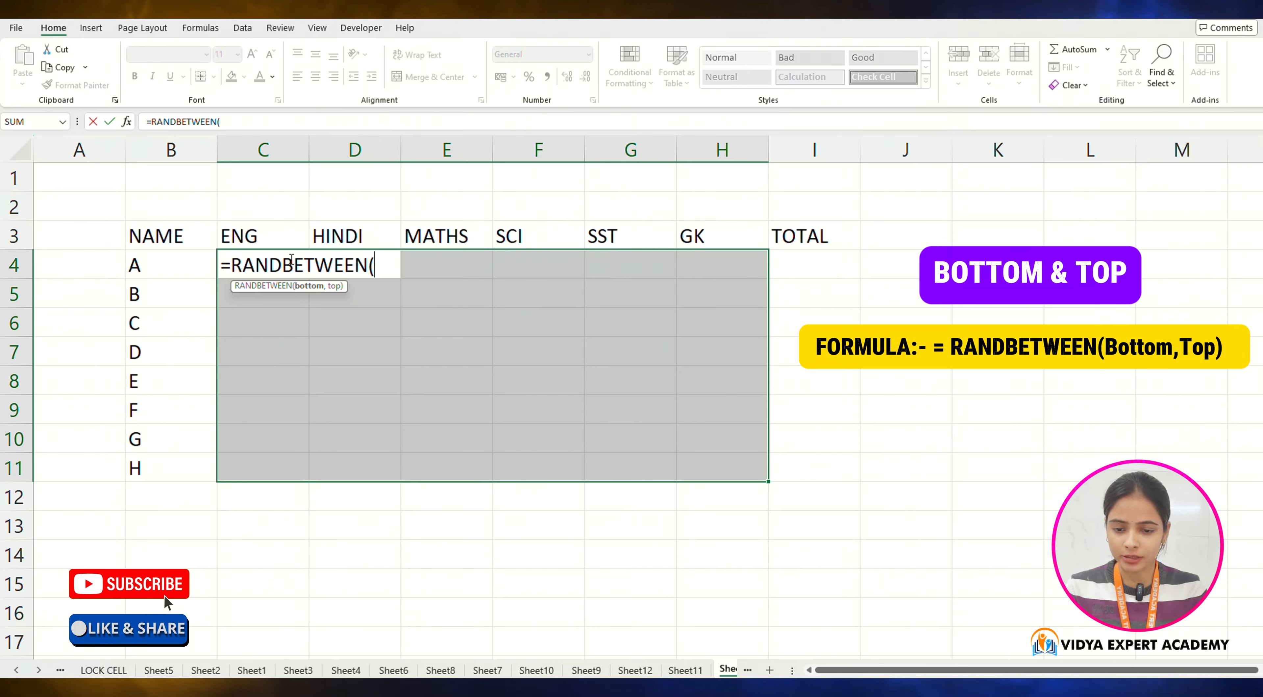
type("33,")
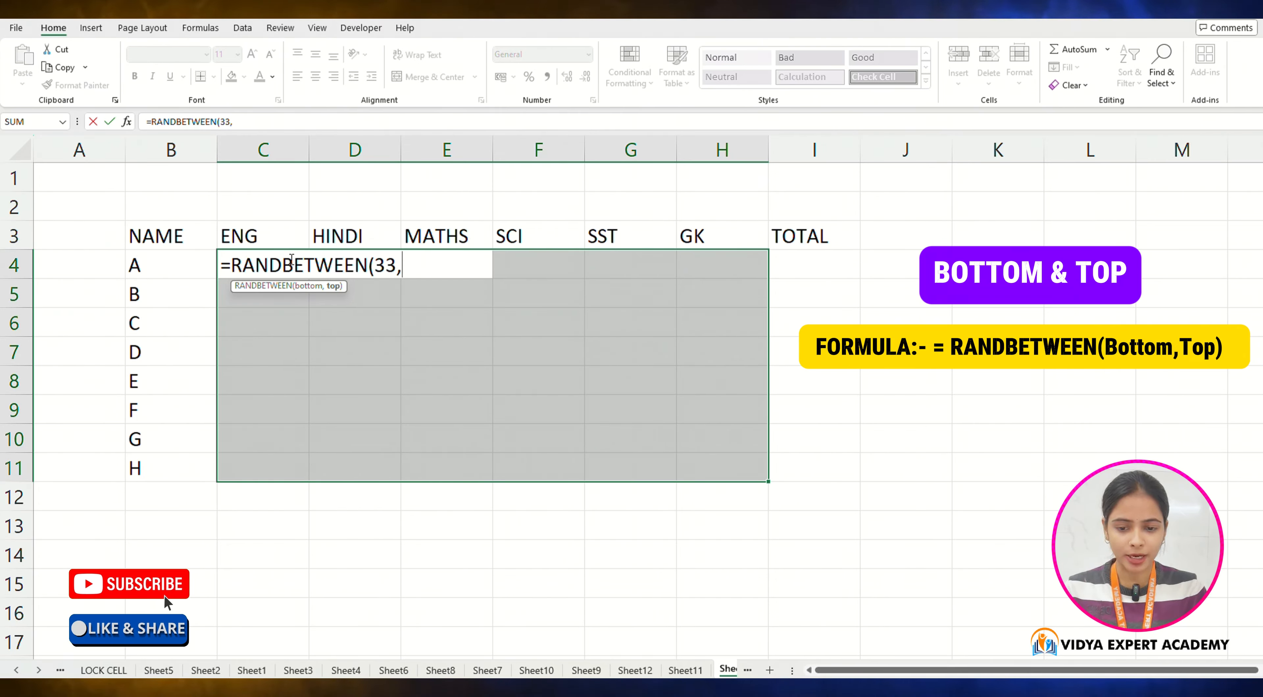
type("99)")
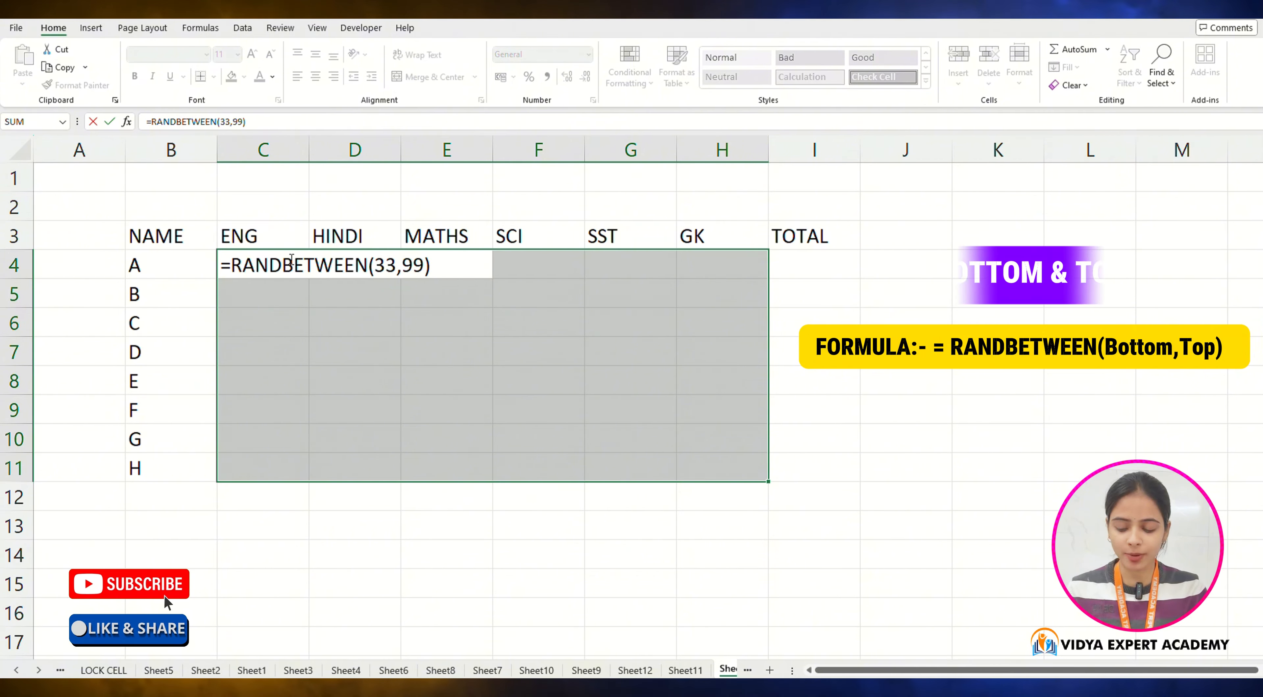
key("ctrl+Return")
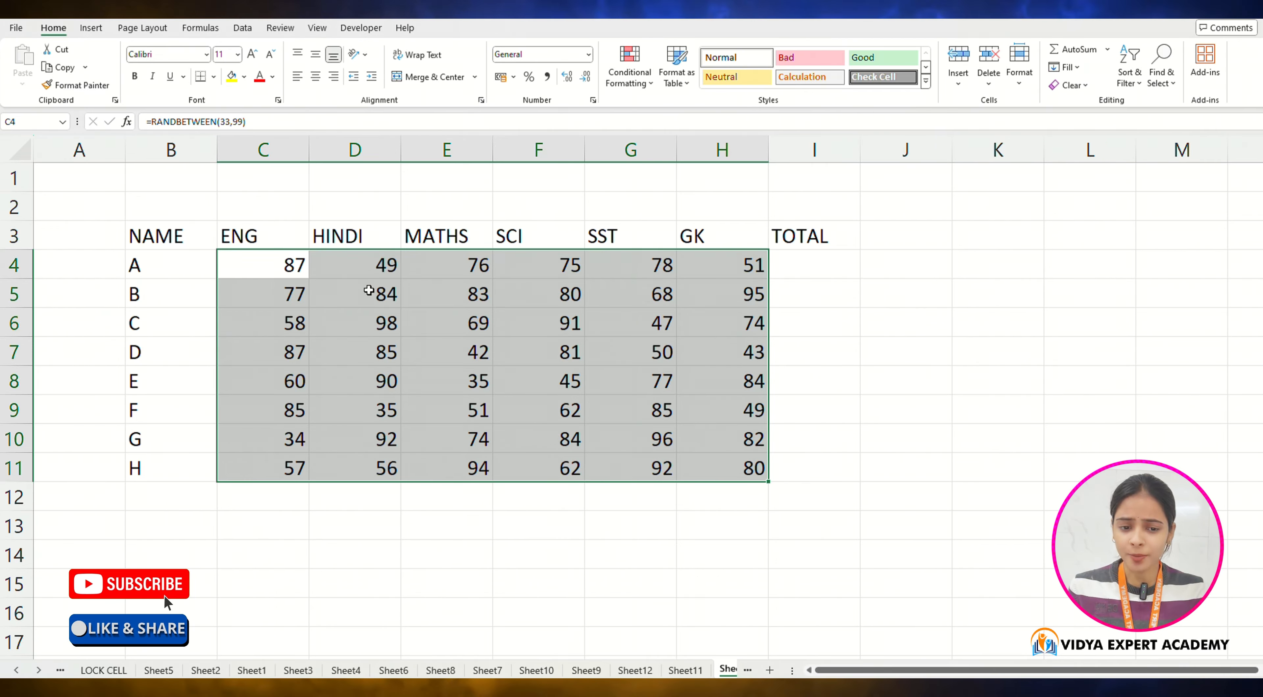
Step: Compute student A's total with =SUM(C4:H4) in the TOTAL column
left_click(777, 264)
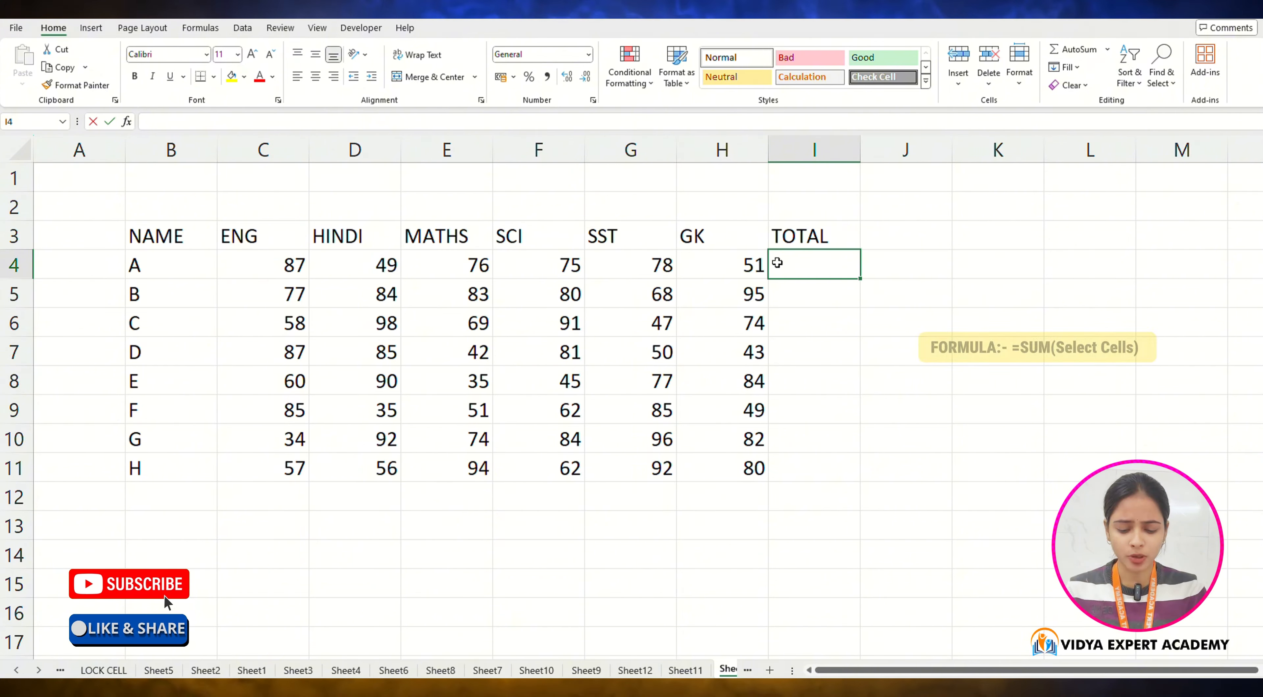
type("=SUM(")
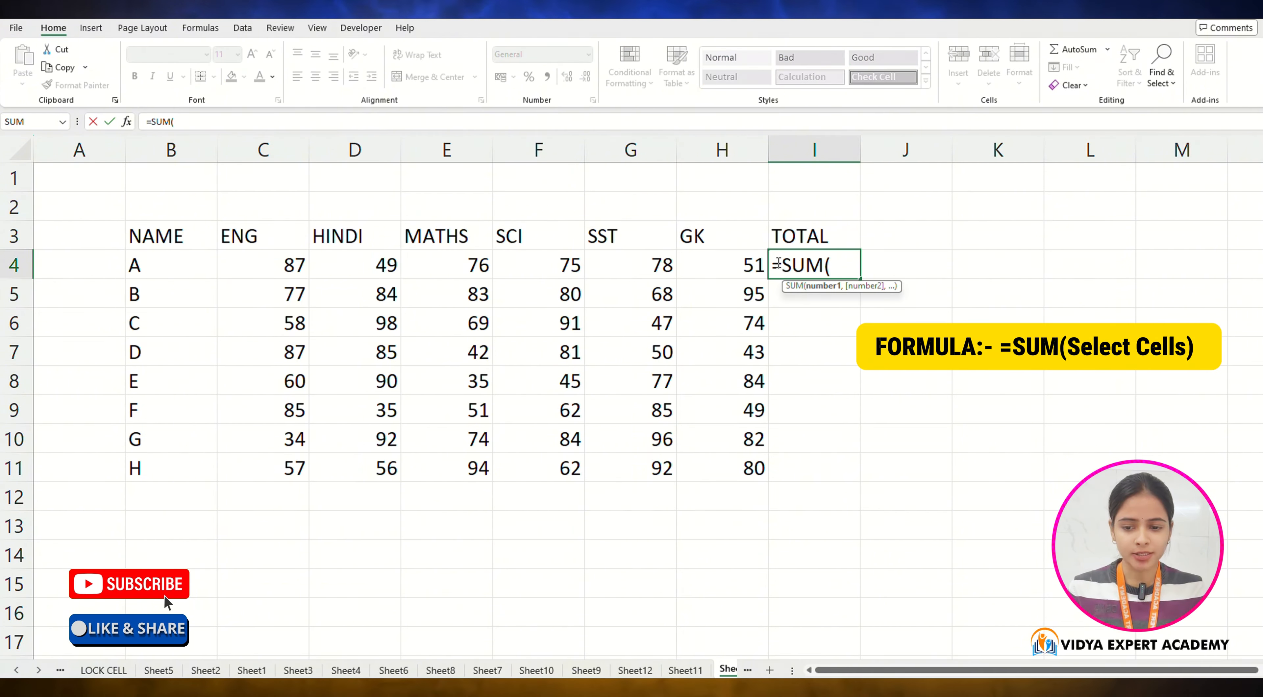
left_click_drag(269, 260, 703, 268)
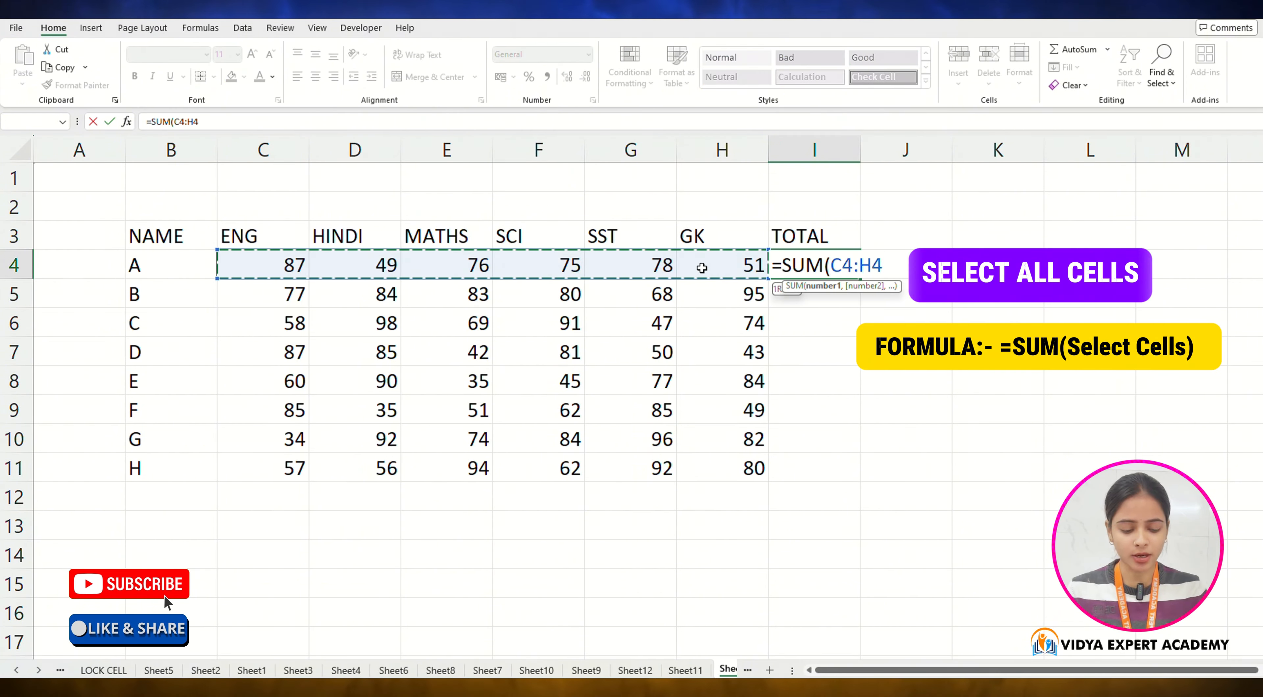
type(")")
key("Return")
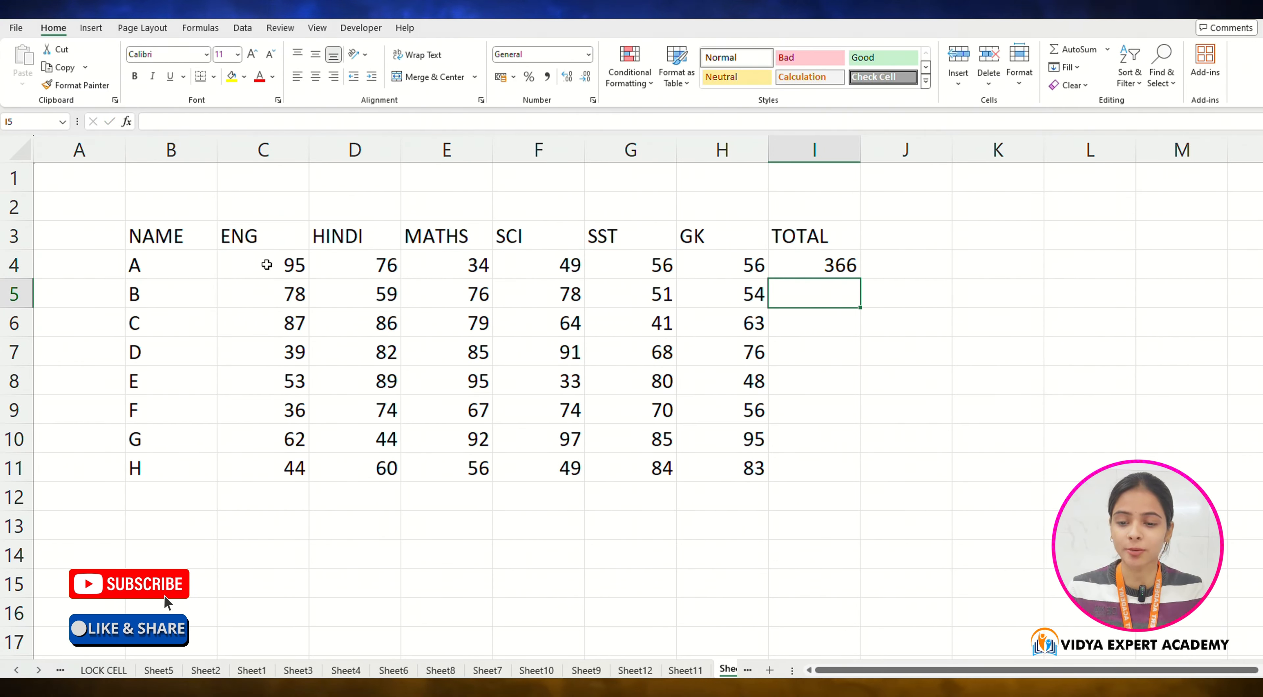
Step: Copy all the random marks and paste them back as values only to fix the numbers
left_click_drag(266, 265, 718, 465)
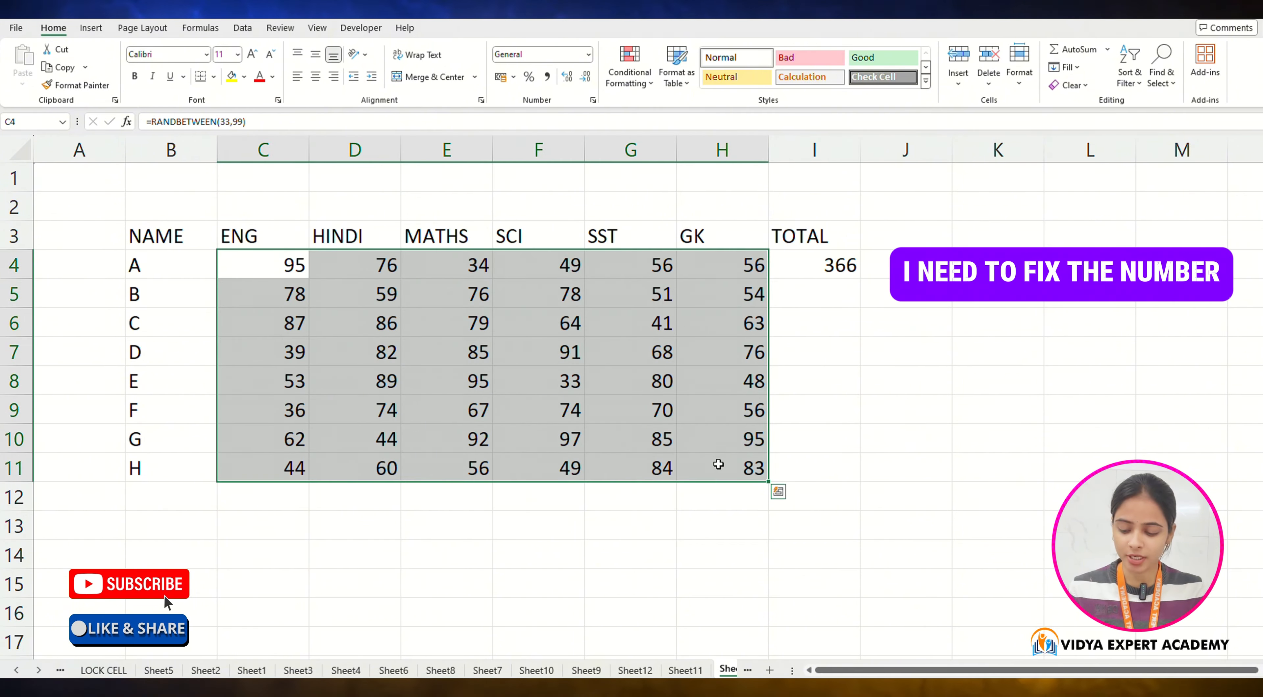
key("ctrl+c")
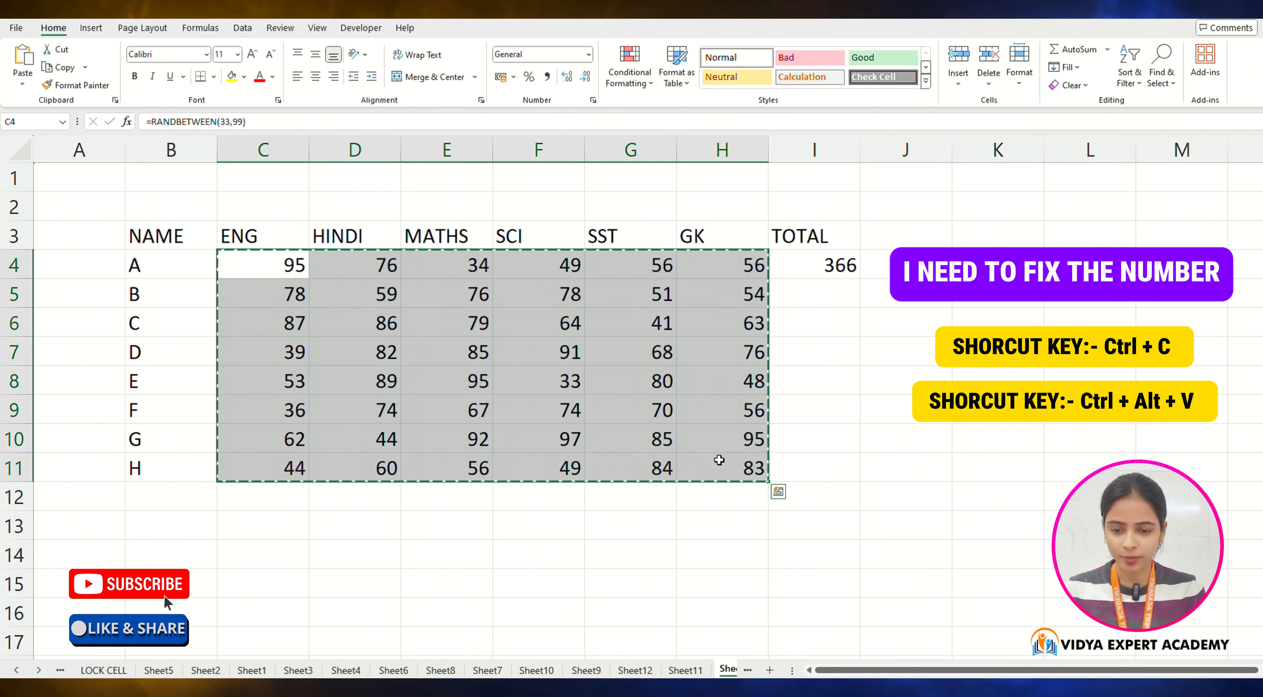
key("ctrl+alt+v")
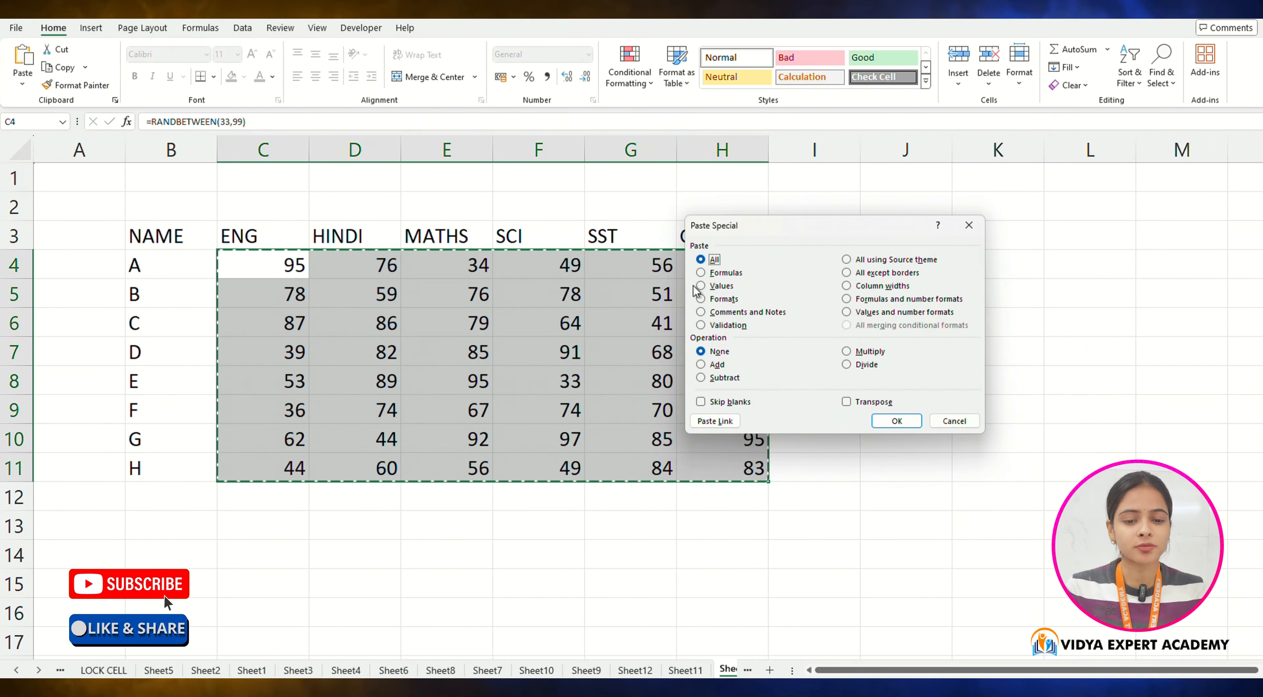
left_click(911, 421)
Step: Compute student B's total with =SUM(C5:H5) in the TOTAL column
left_click(799, 293)
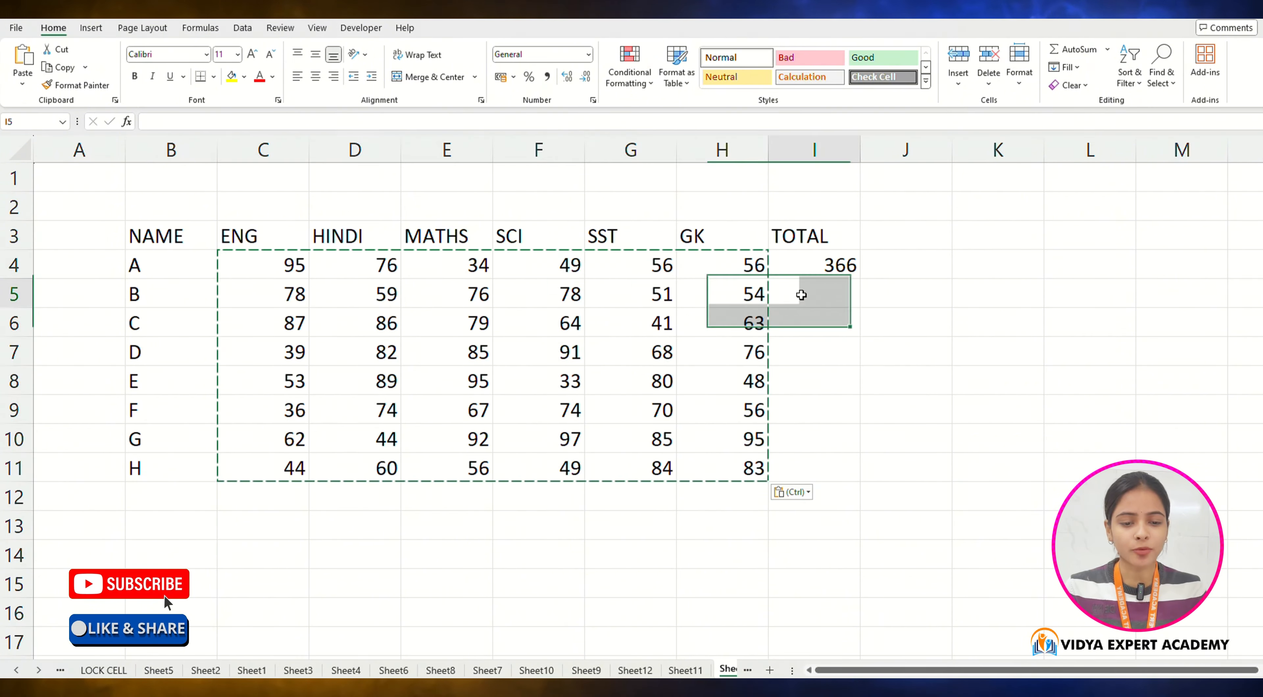
type("=")
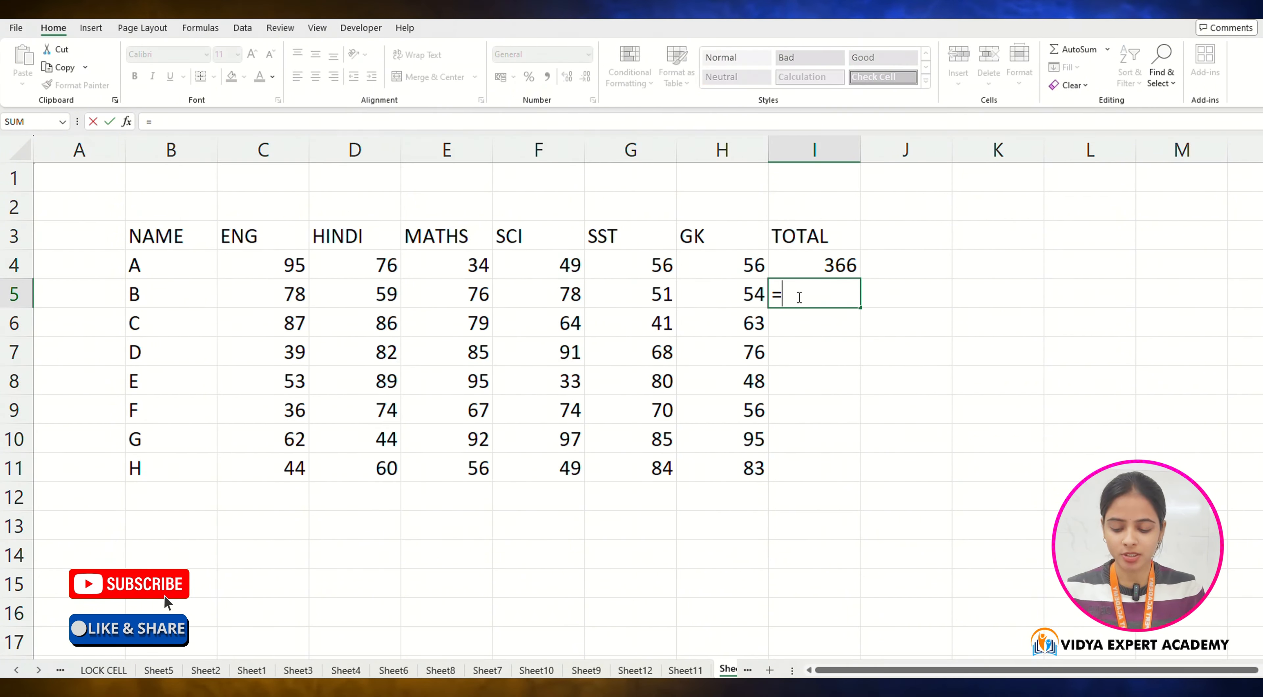
type("SUM(")
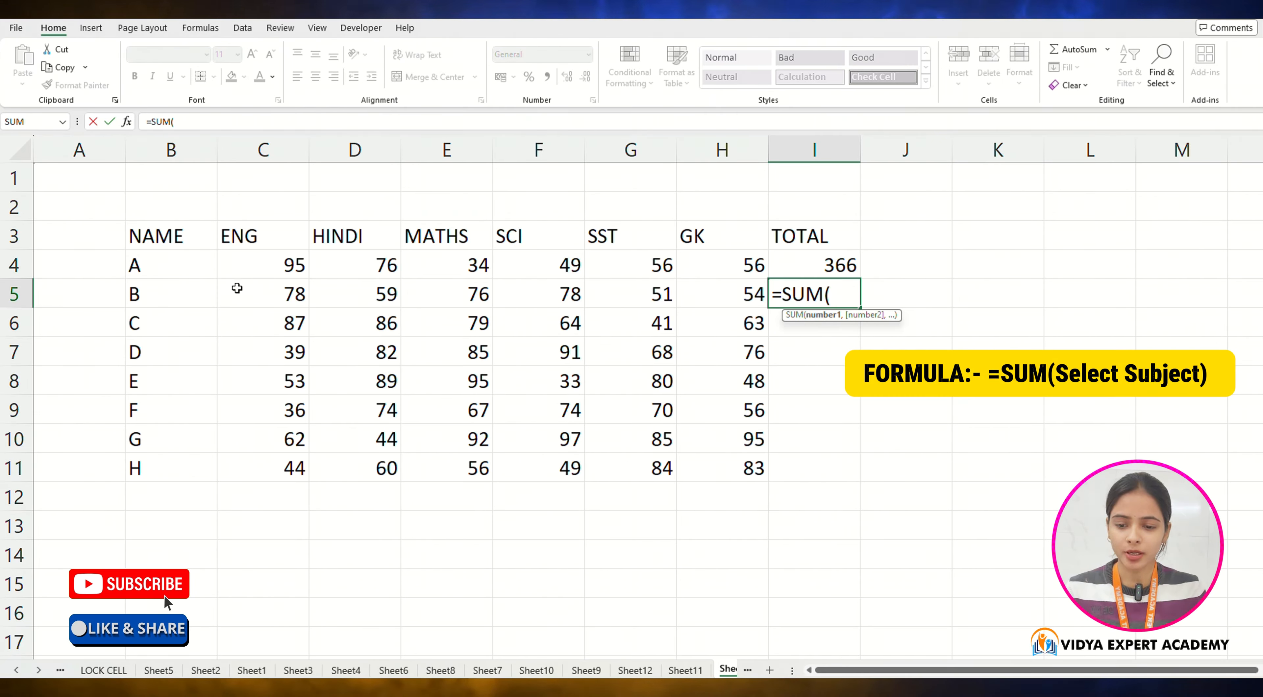
left_click_drag(240, 290, 681, 308)
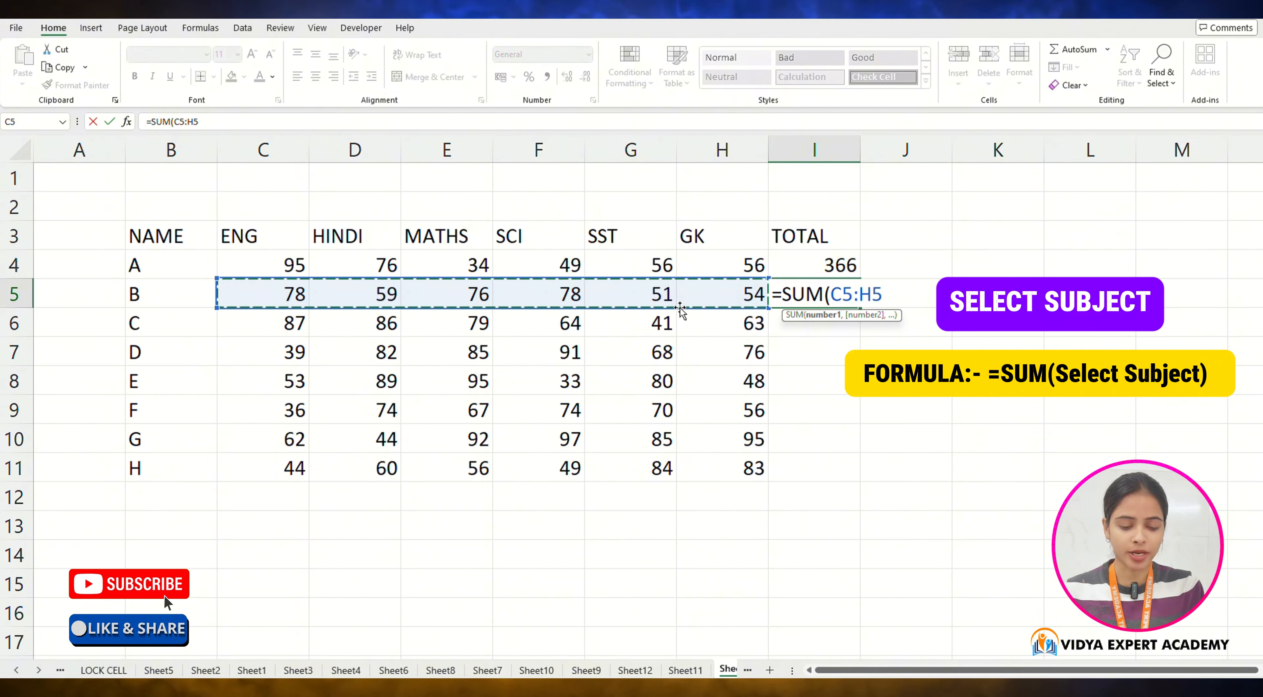
type(")")
key("Return")
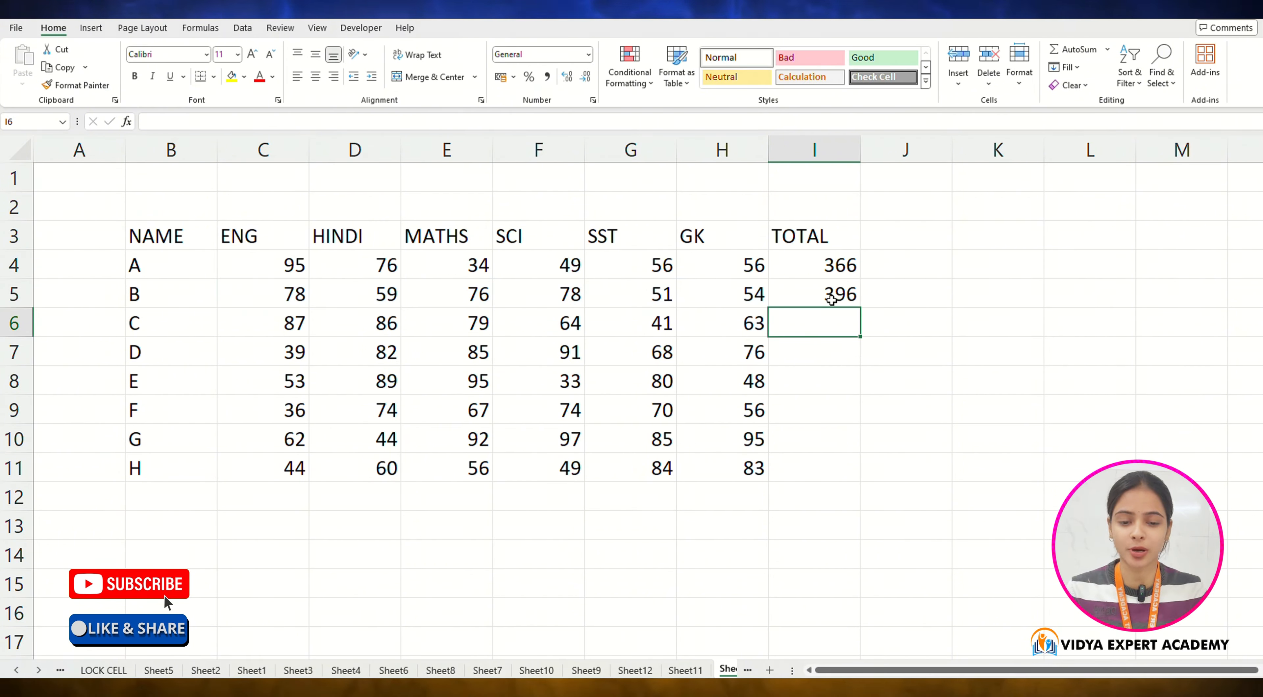
left_click(829, 294)
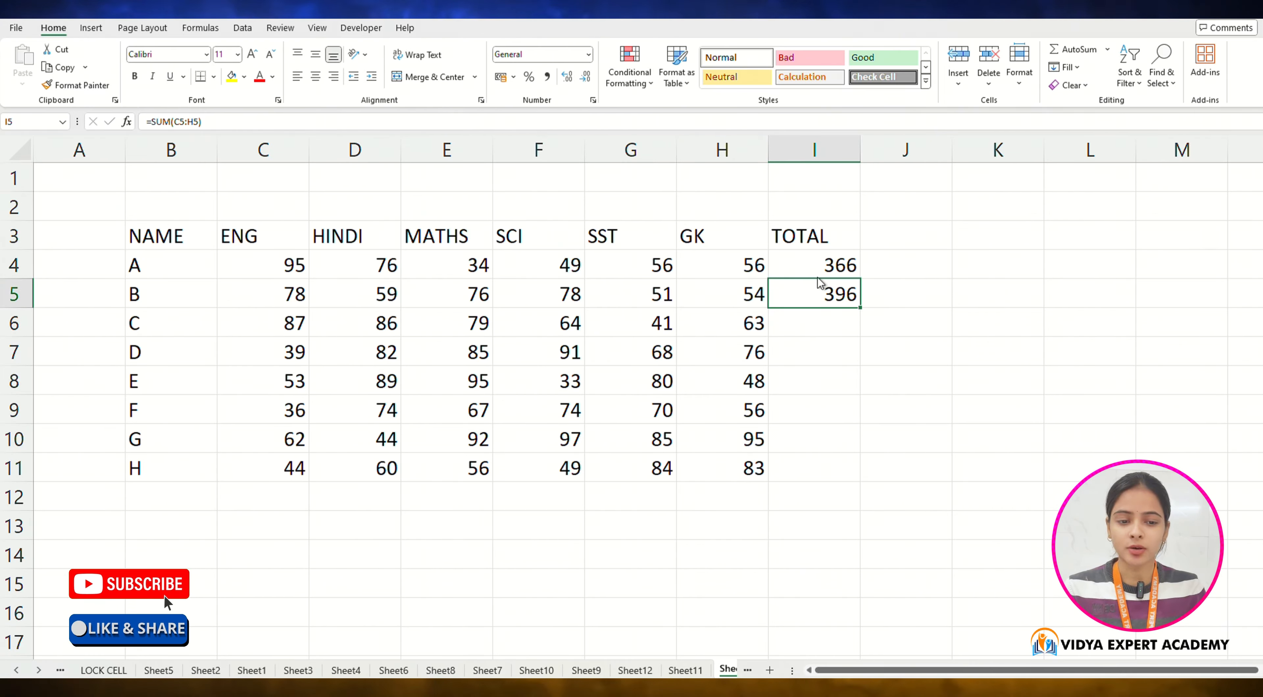
left_click_drag(860, 291, 859, 263)
left_click(773, 329)
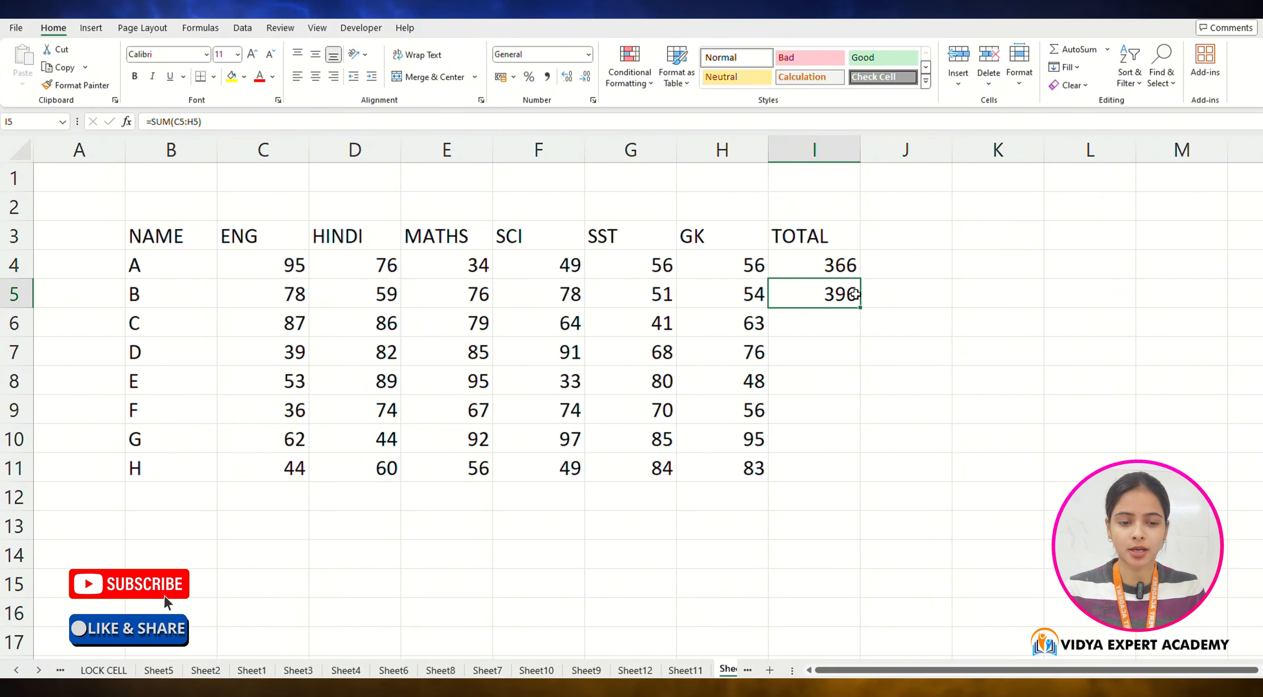
Step: Add a MAX heading in J3 and compute student A's highest mark with =MAX(C4:H4)
left_click(903, 241)
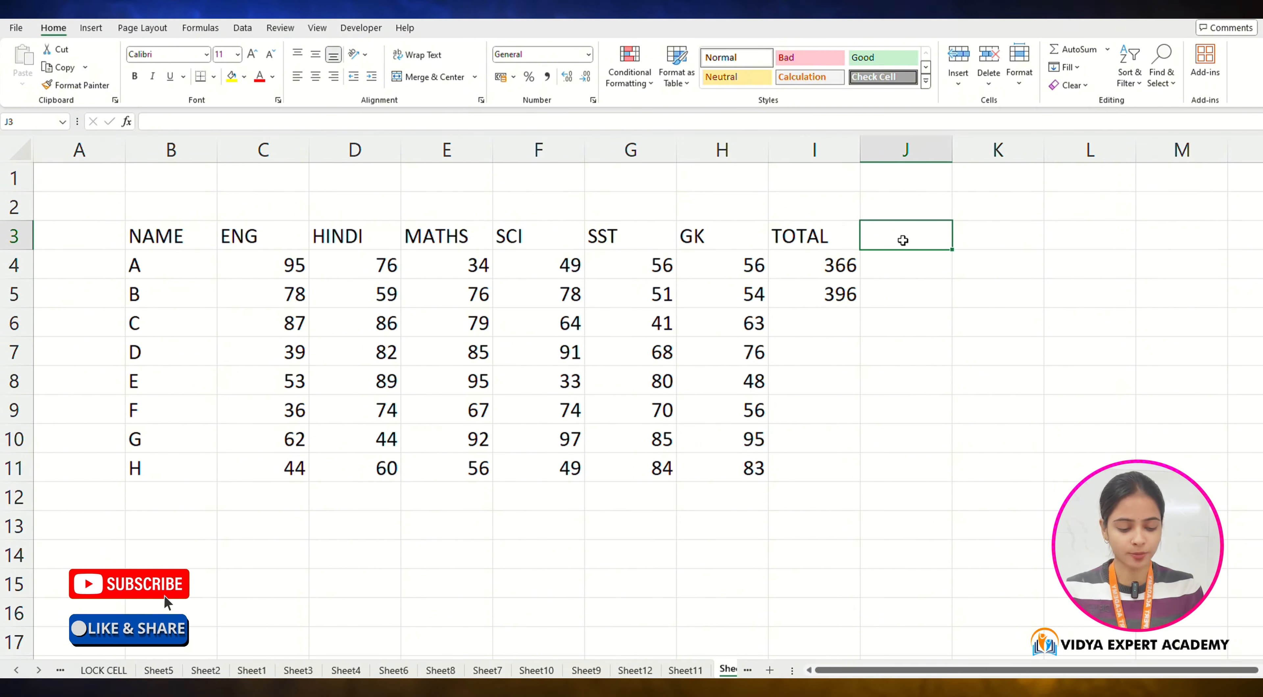
type("MAX")
key("Return")
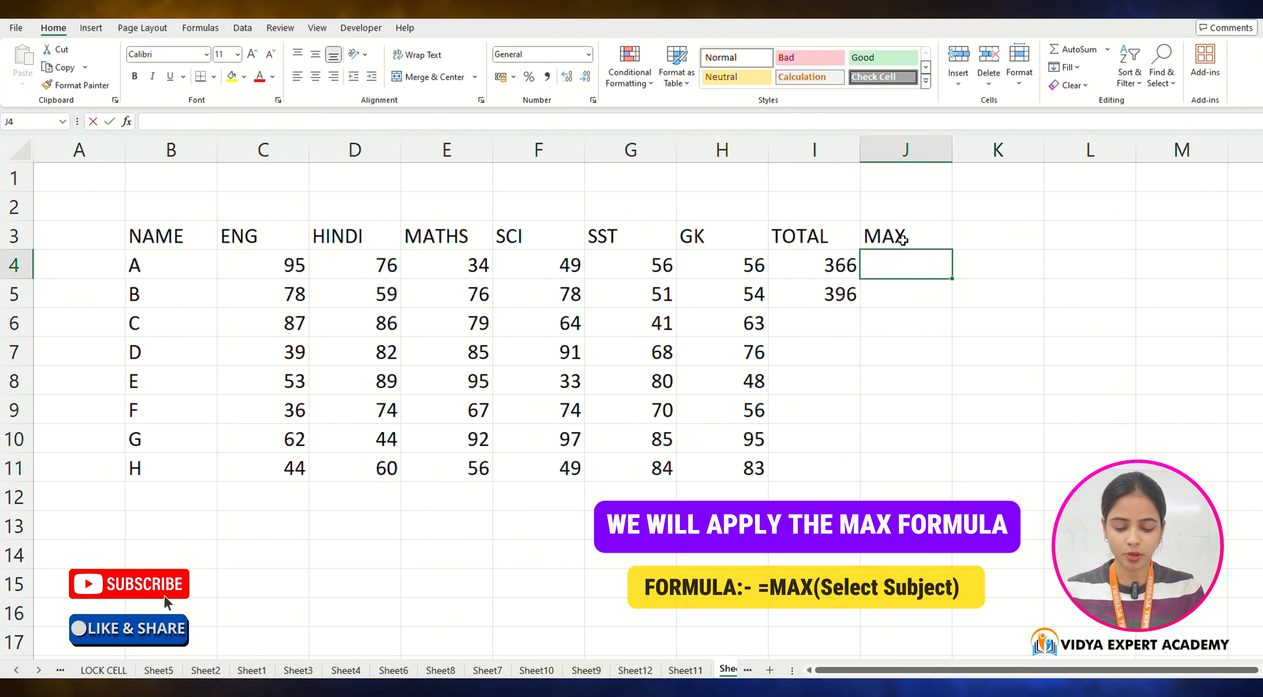
type("=MAX")
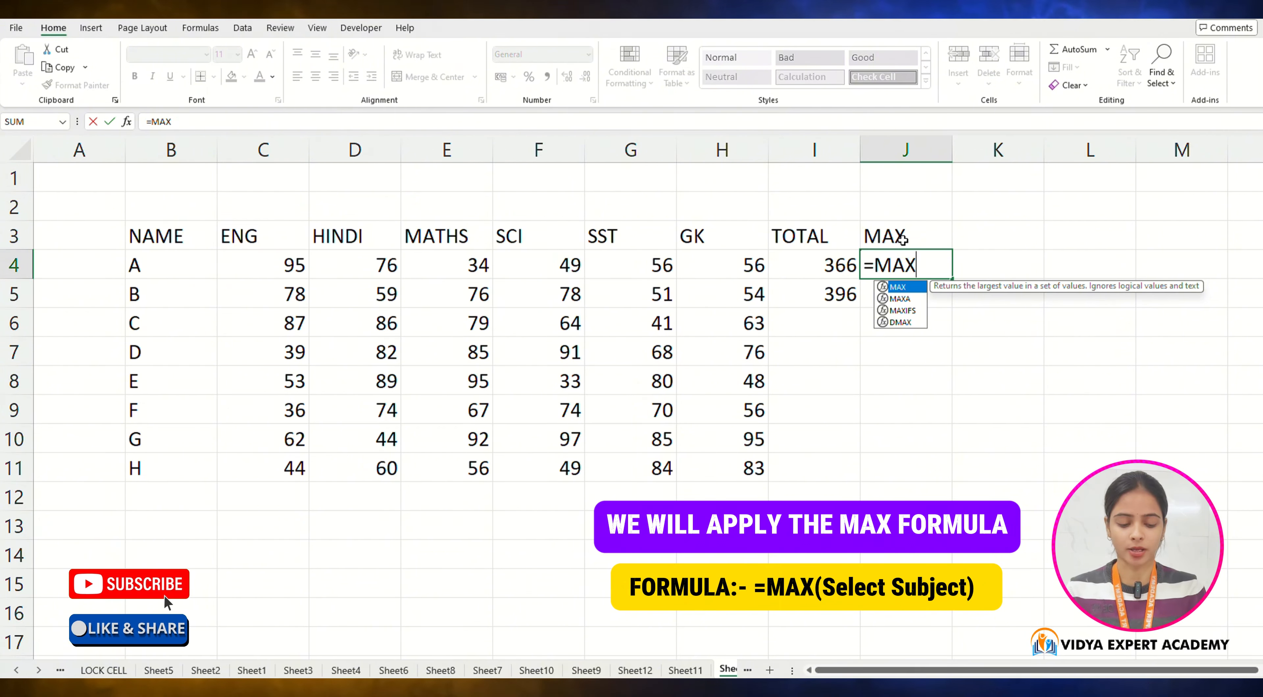
type("(")
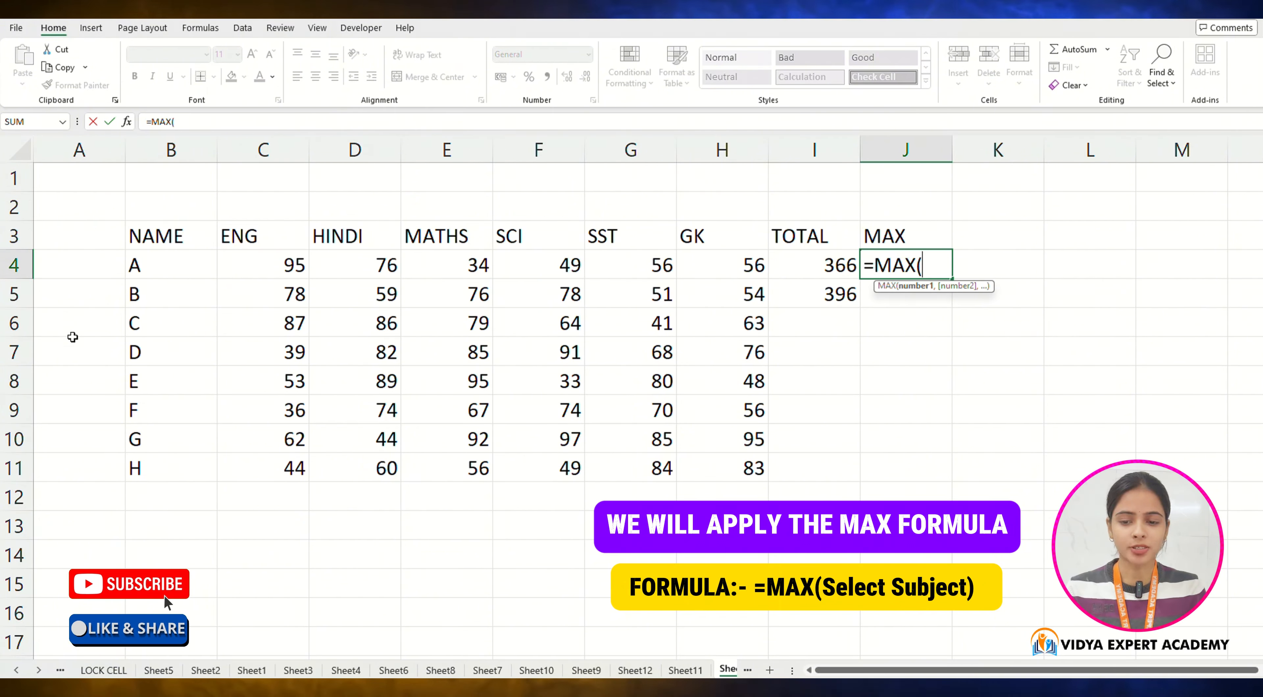
left_click_drag(277, 267, 710, 255)
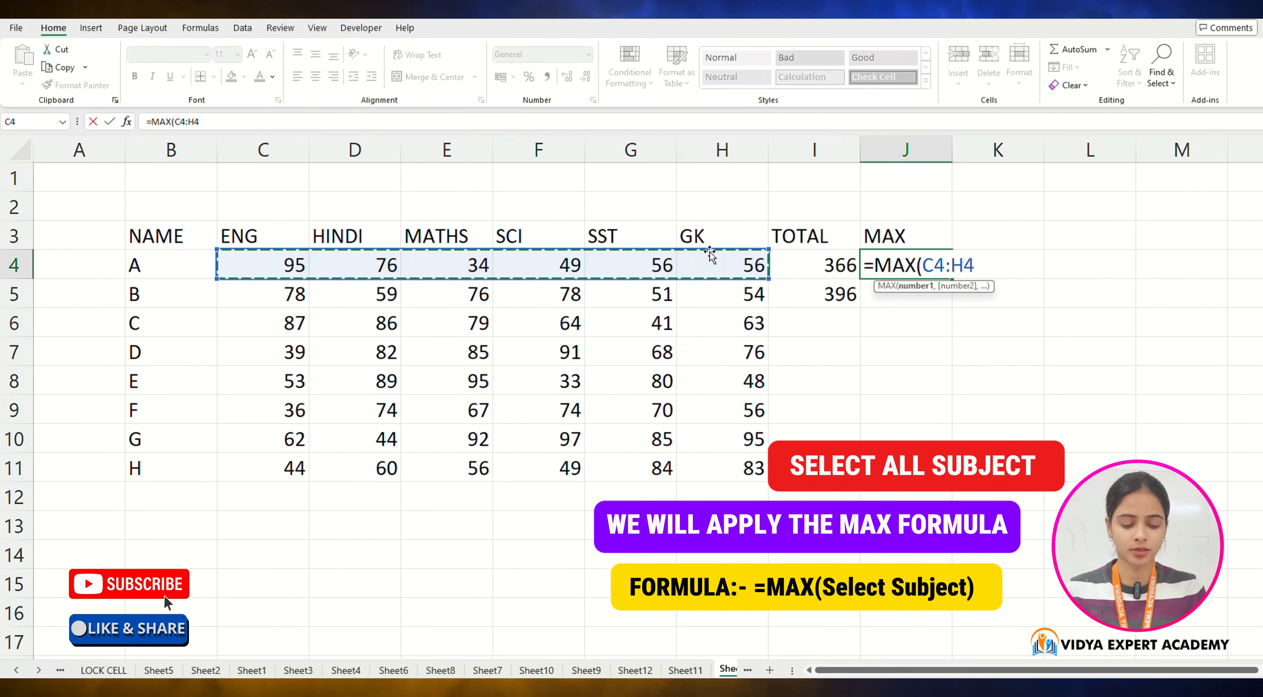
type(")")
key("Return")
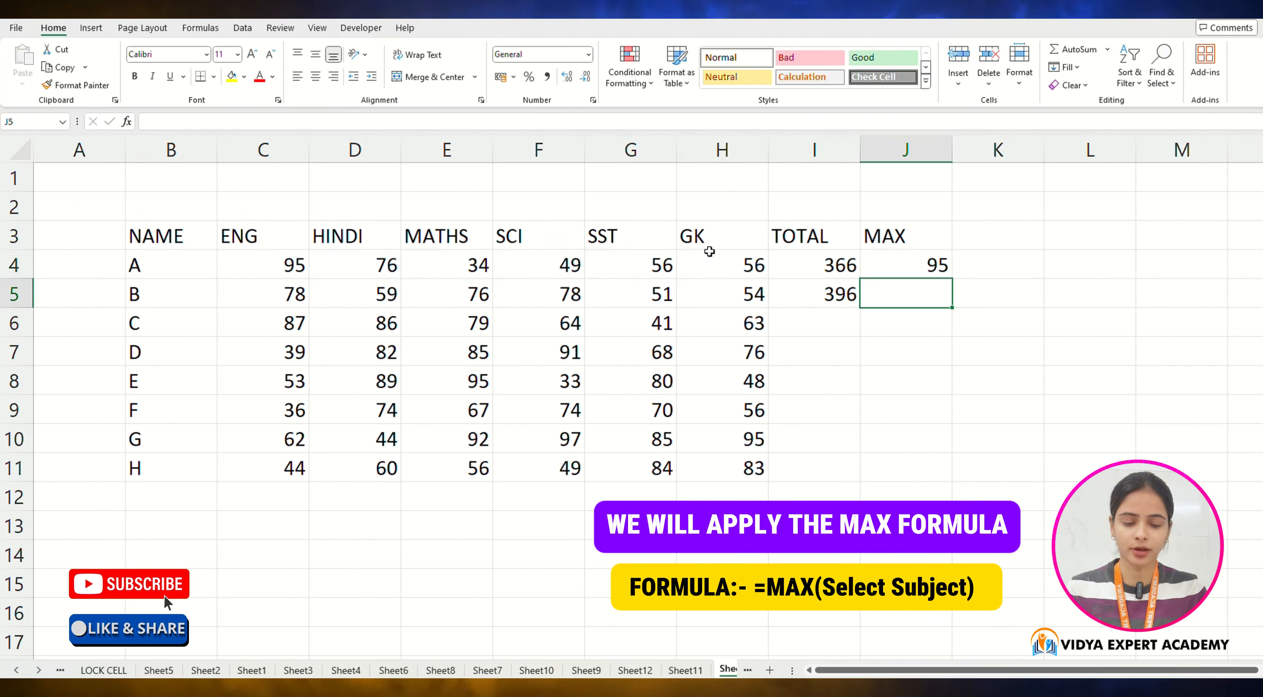
Step: Add a MIN heading in the next column header cell K3
key("Right")
key("Up")
key("Up")
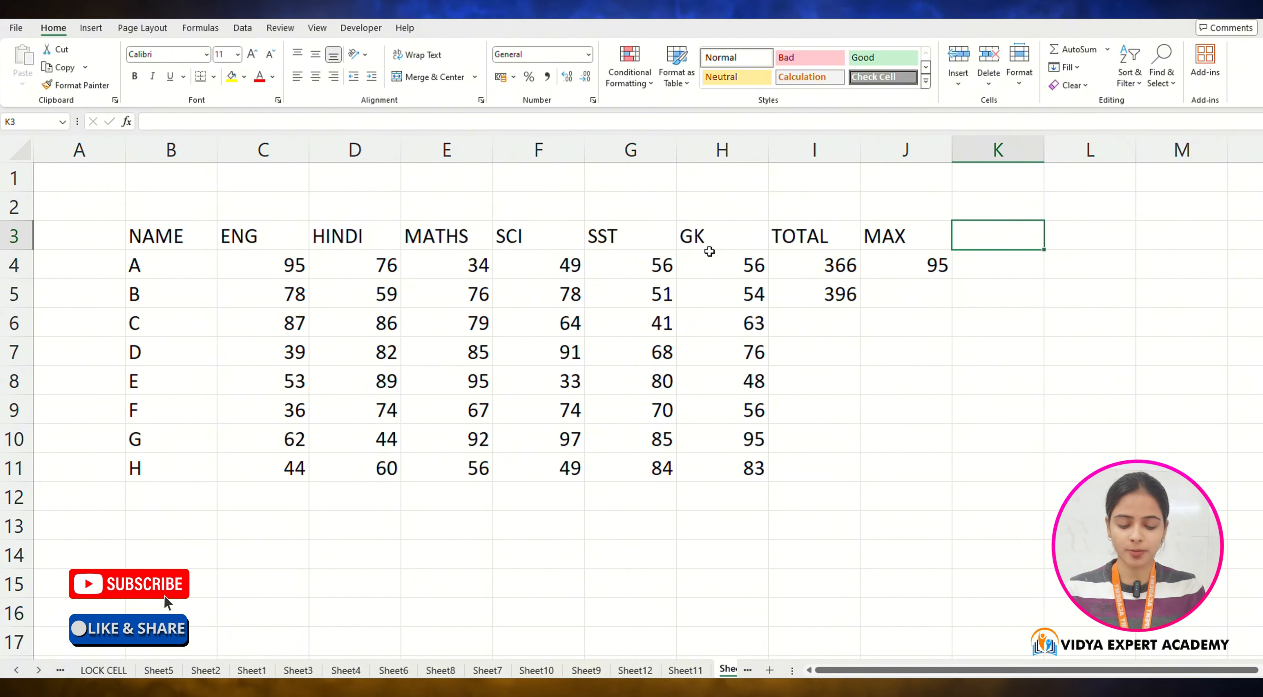
type("MIN")
key("Return")
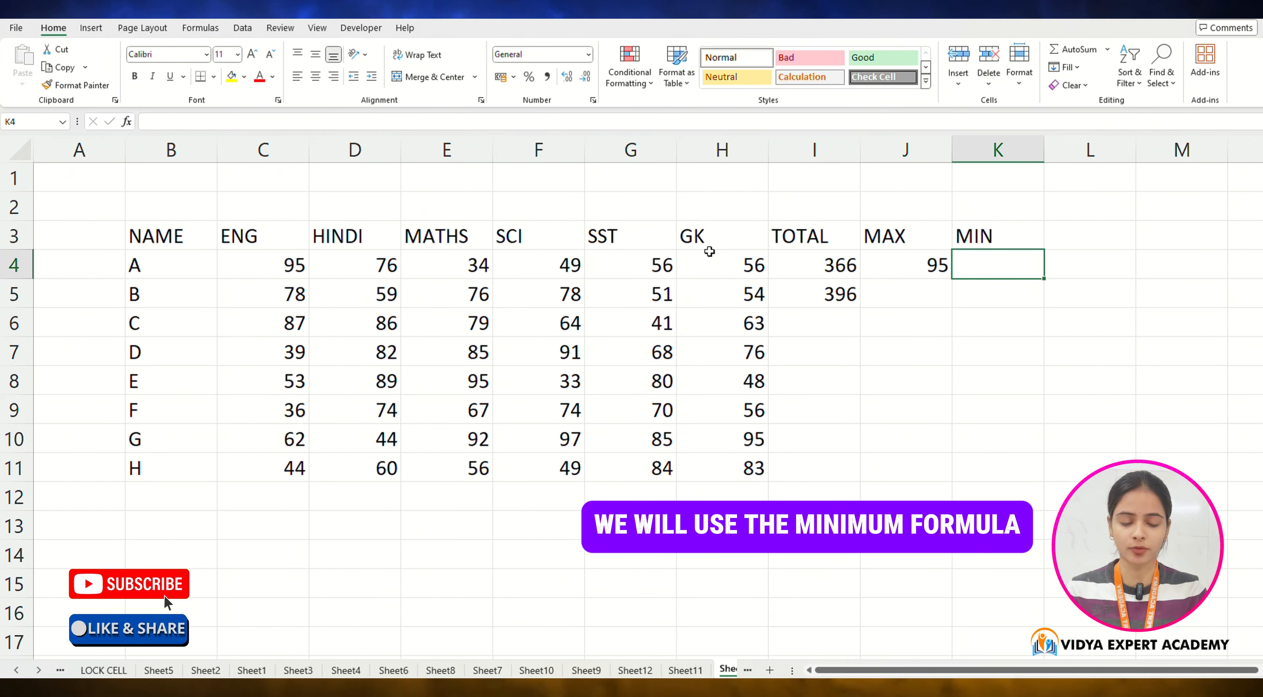
Step: Compute student A's lowest mark with =MIN(C4:H4) in the MIN column
type("=M")
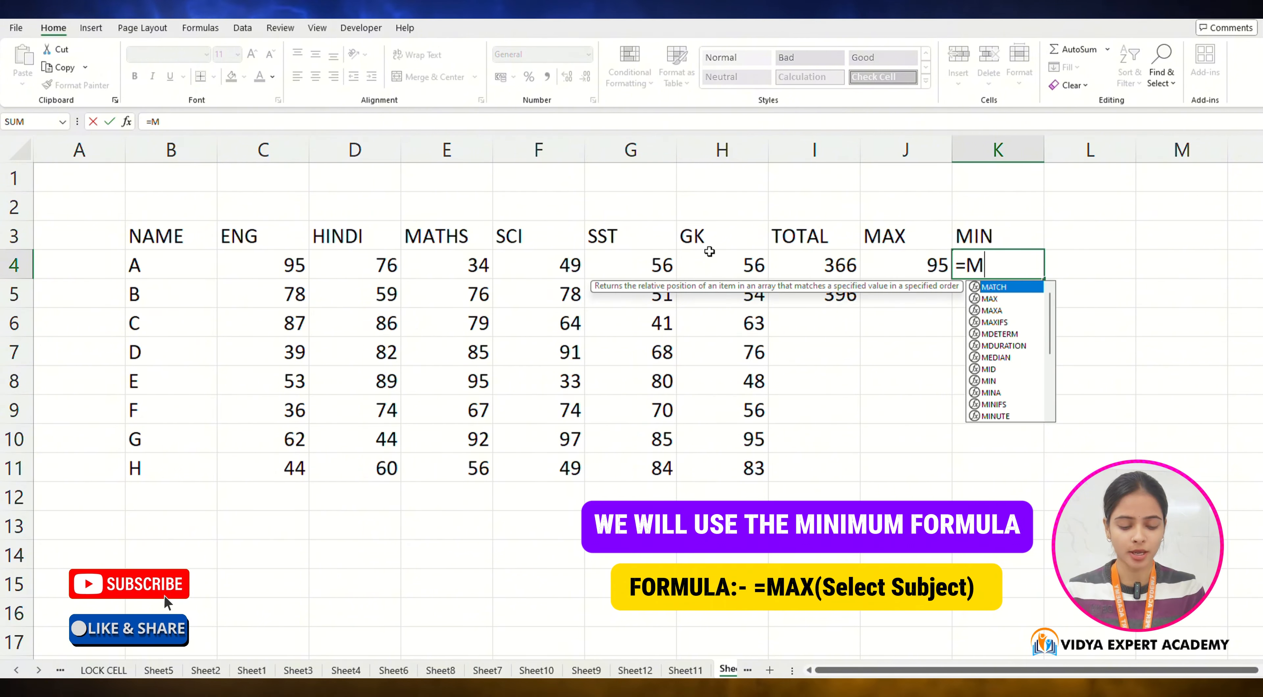
type("IN(")
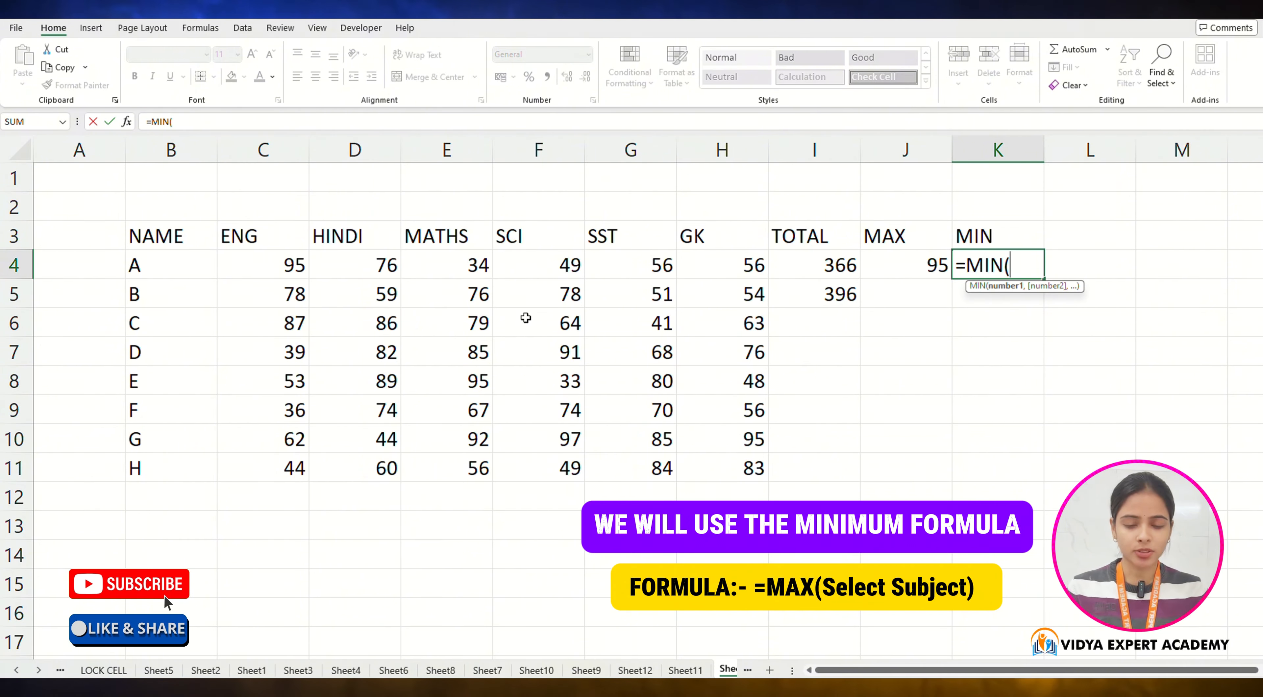
key("Left")
key("Left")
key("Left")
key("Left")
key("Left")
key("Left")
key("Left")
key("Left")
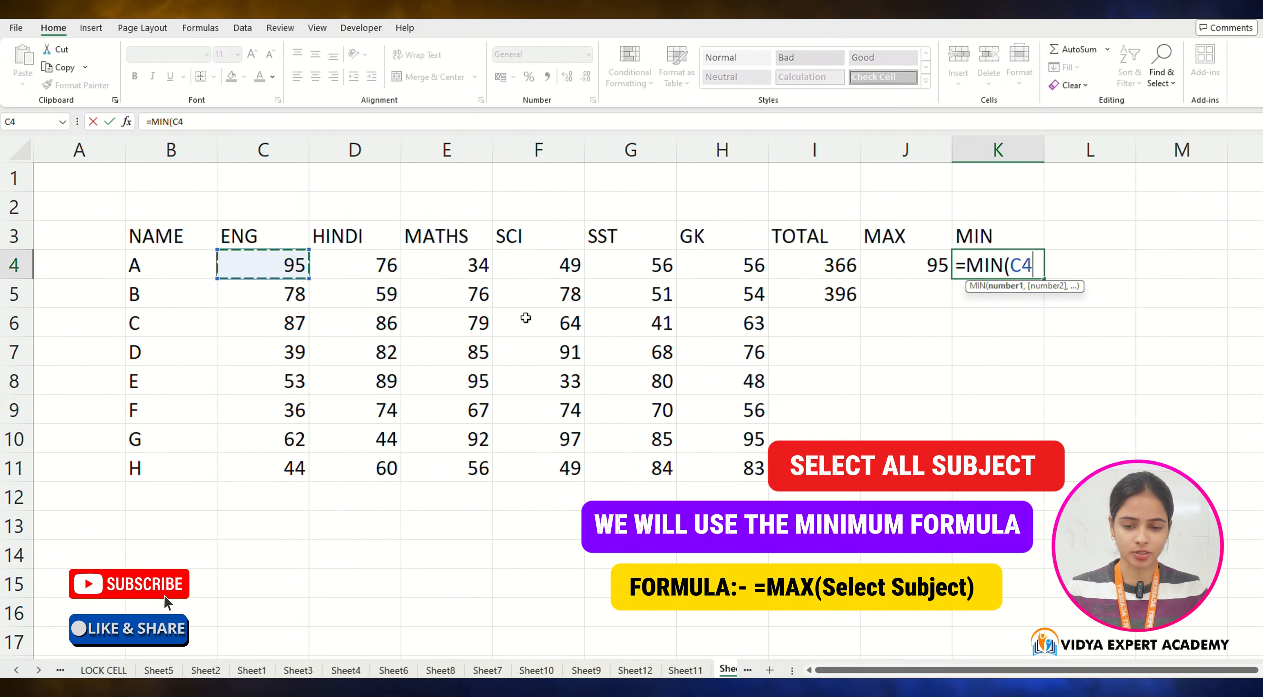
key("shift+Right")
key("shift+Right")
key("shift+Right")
key("shift+Right")
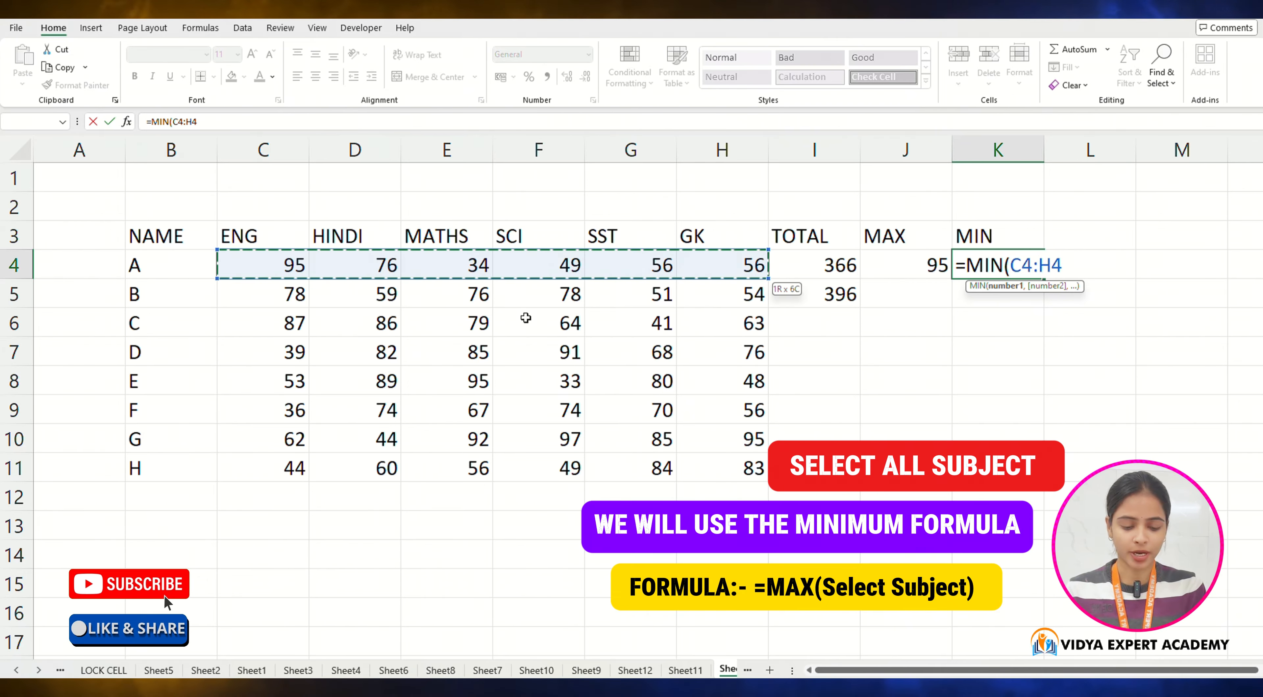
type(")")
key("Return")
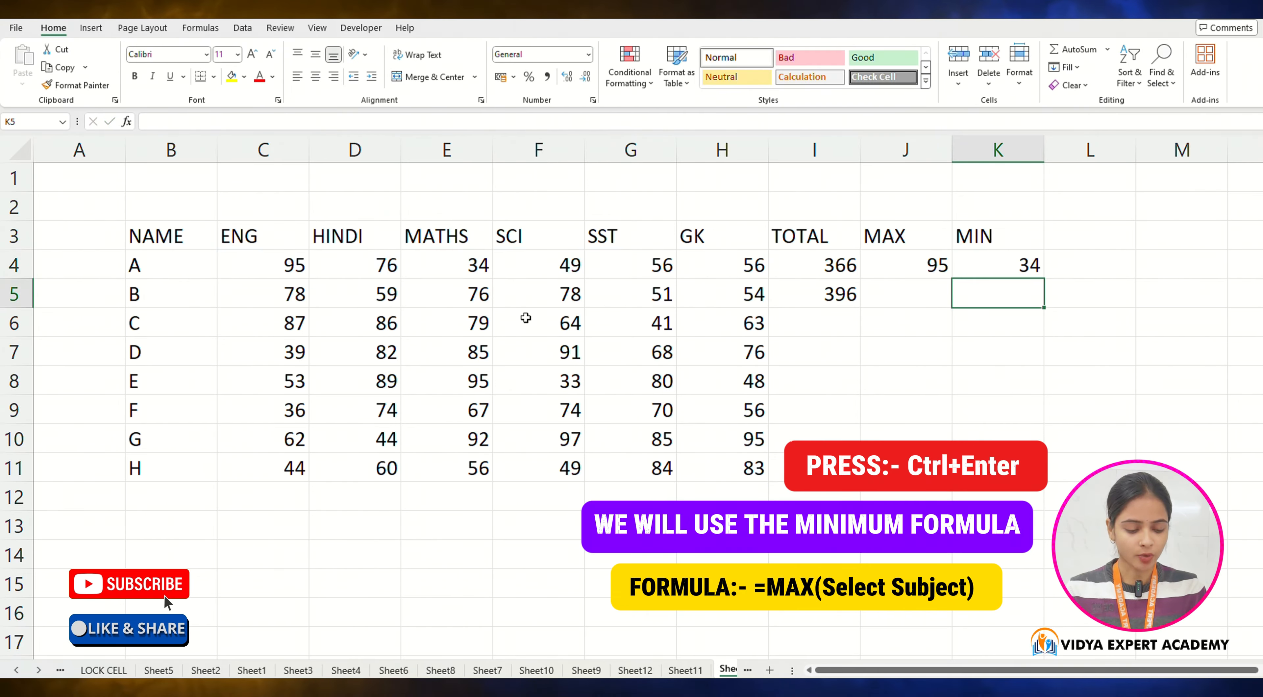
Step: Add an AVERAGE heading in the next column header cell L3
key("Right")
key("Up")
key("Up")
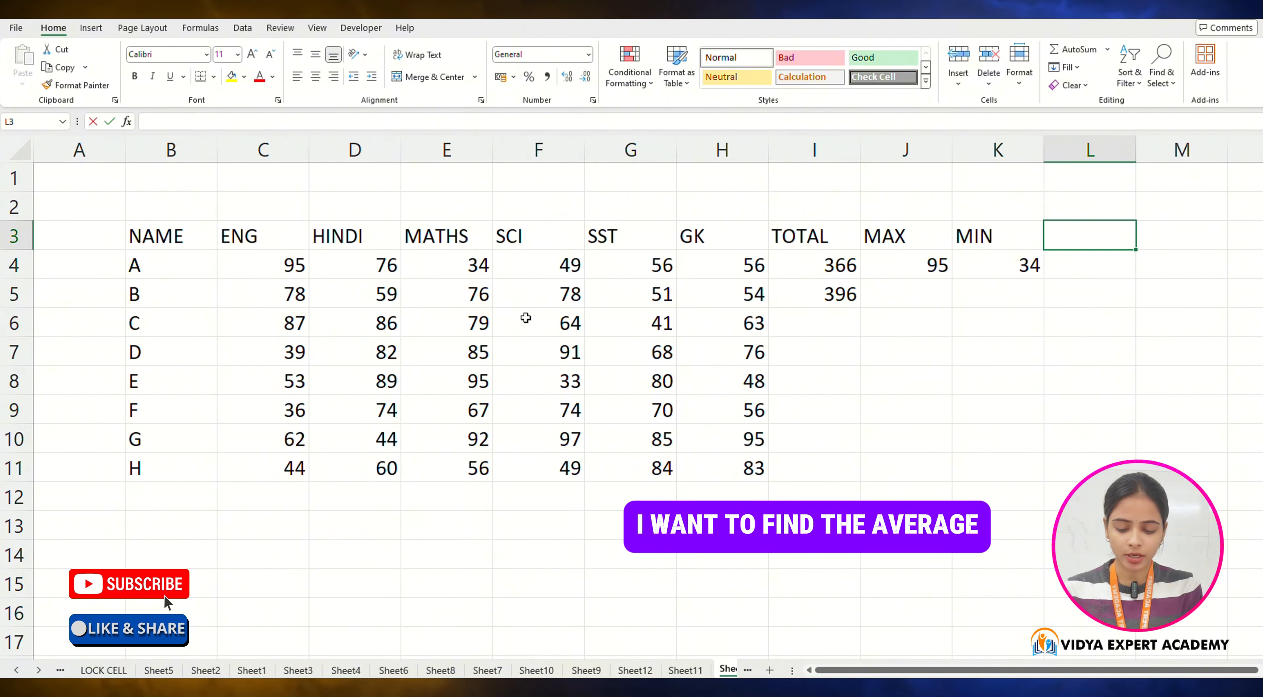
type("AVERAGE")
key("Return")
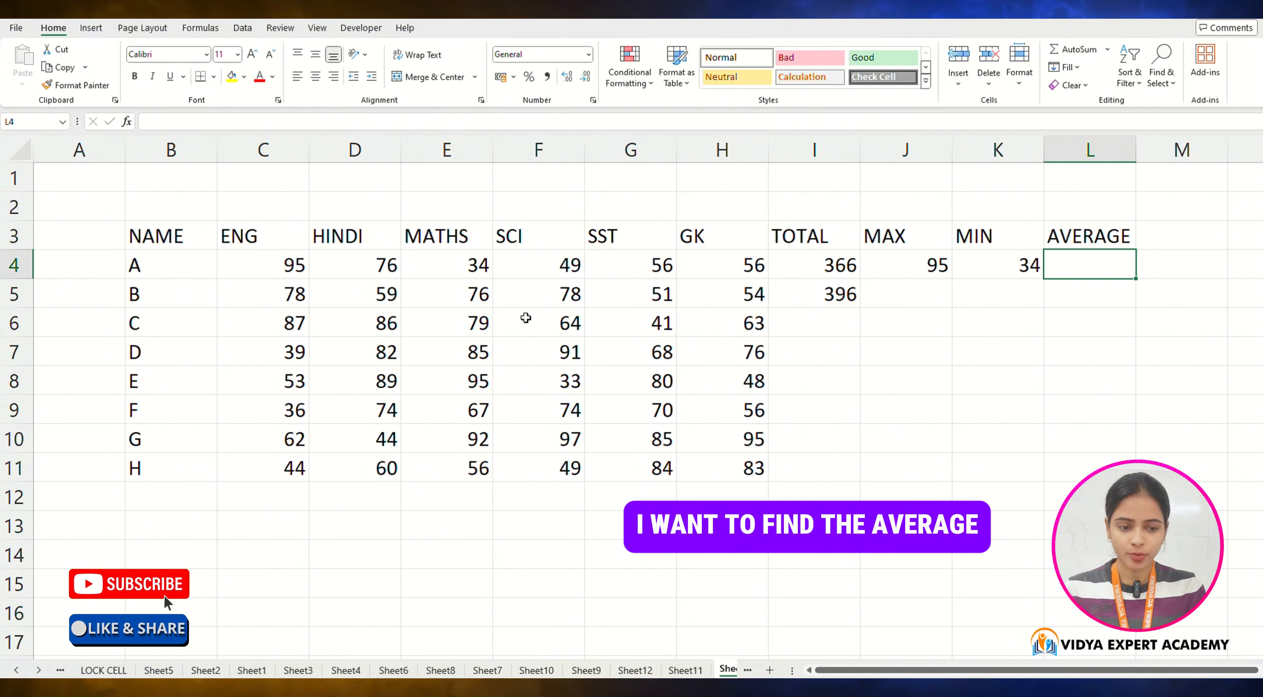
Step: Compute student A's average mark with =AVERAGE(C4:H4) in the AVERAGE column
type("=AVERAG")
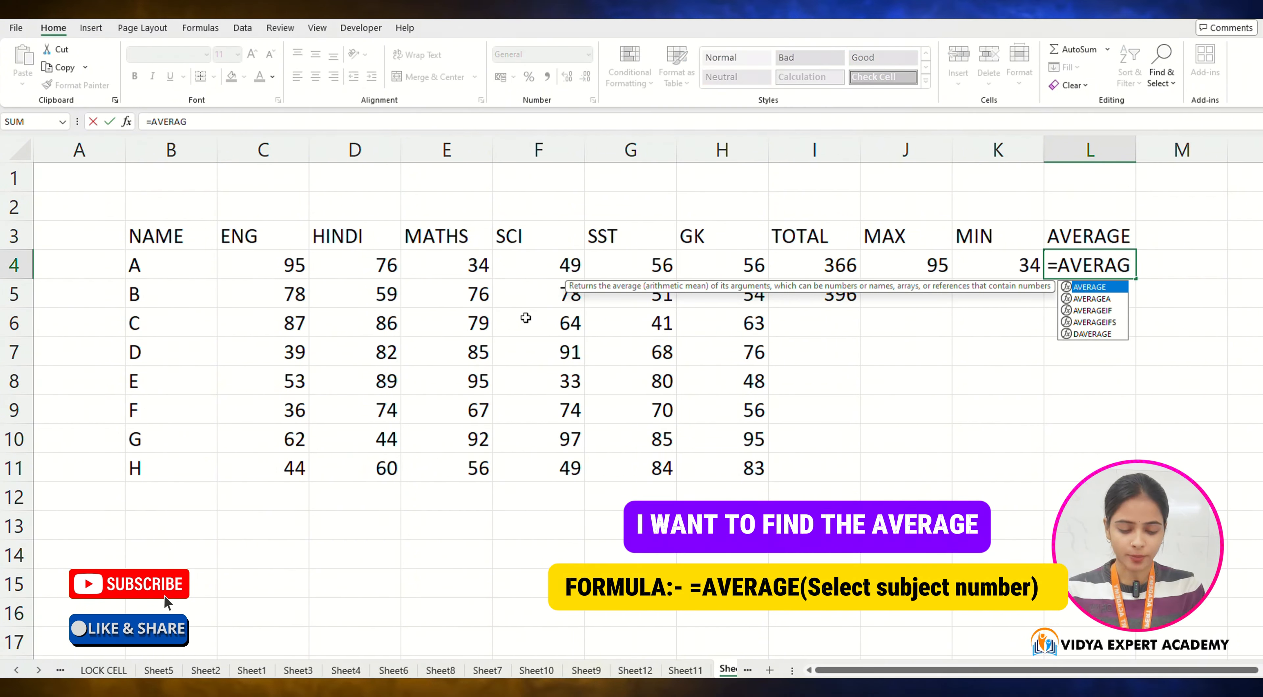
type("E(")
key("Left")
key("Left")
key("Left")
key("Left")
key("Left")
key("Left")
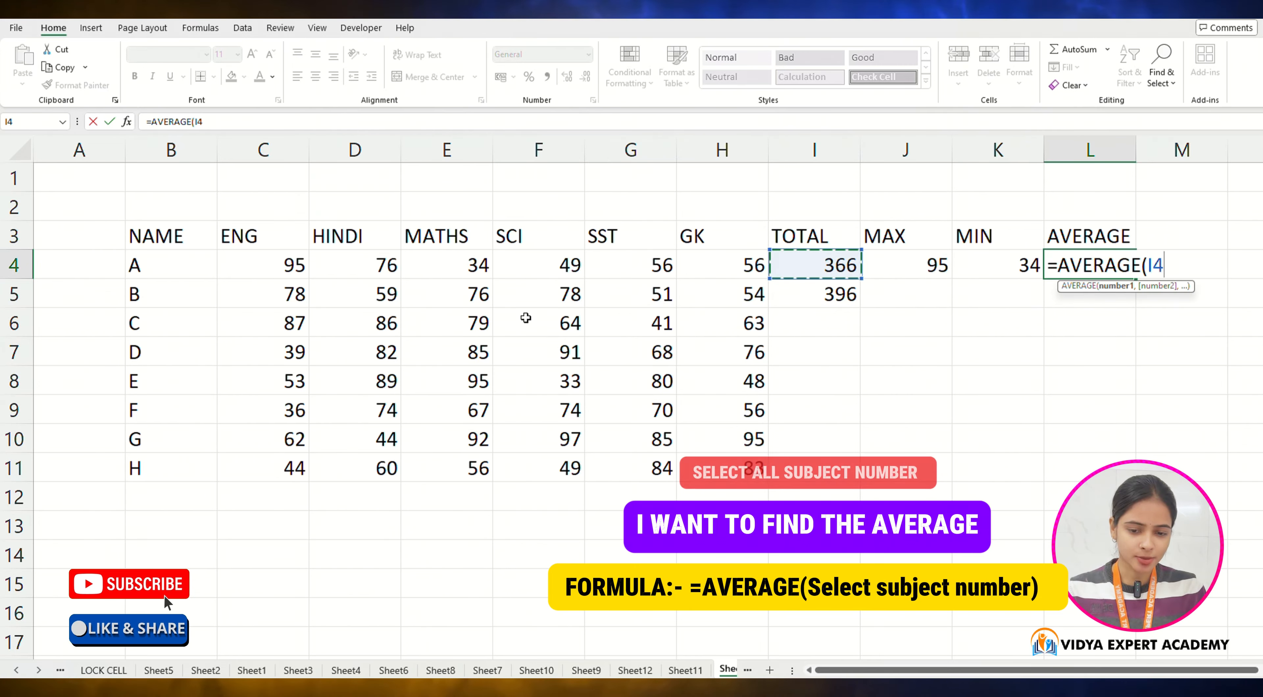
key("Left")
key("Left")
key("Left")
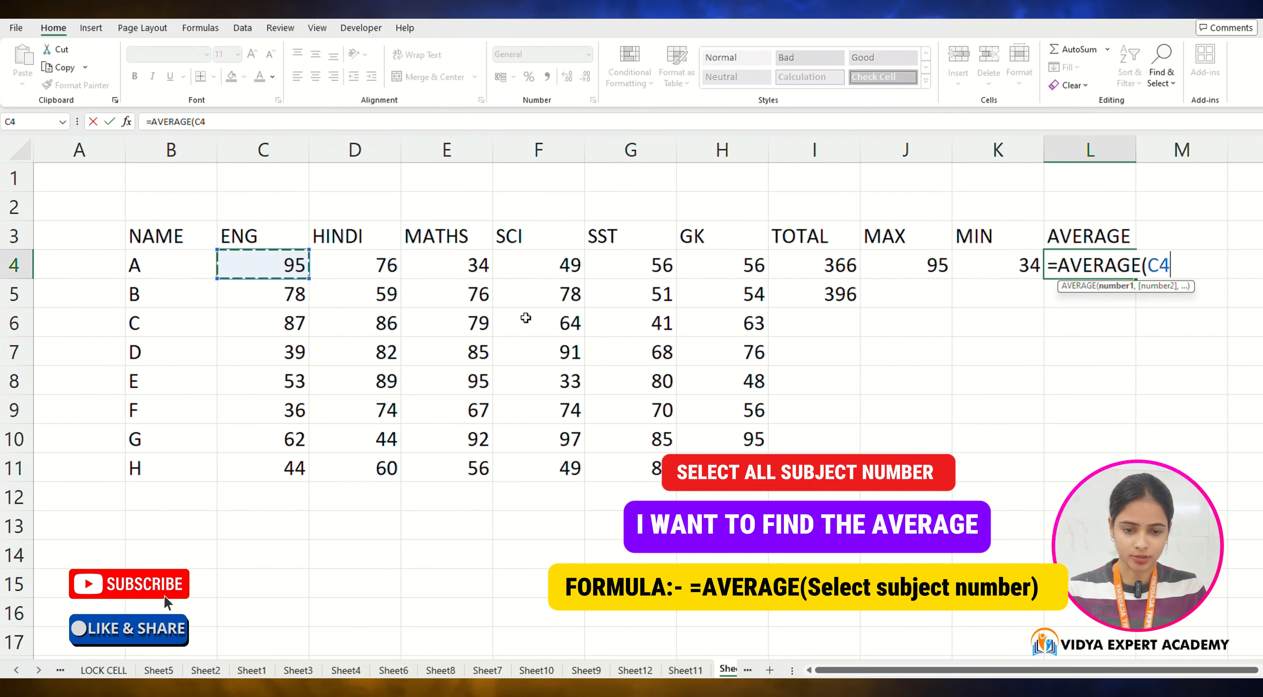
key("shift+Right")
key("shift+Right")
key("shift+Right")
key("shift+Right")
key("shift+Right")
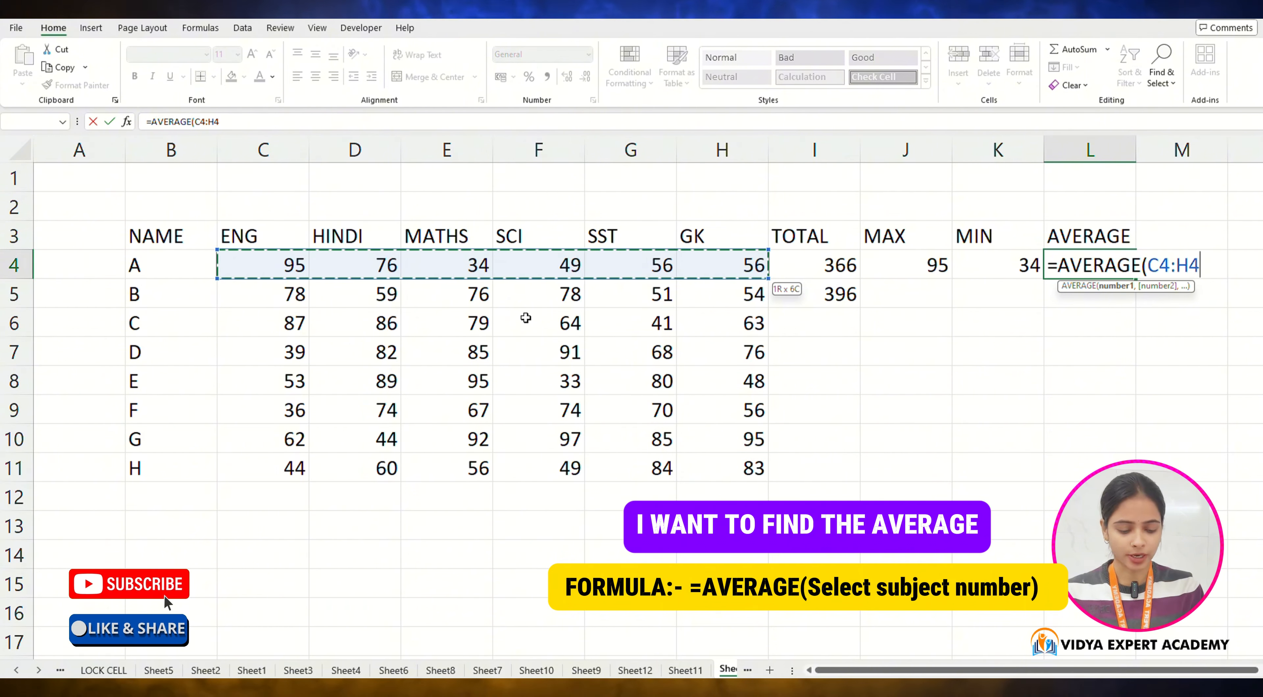
type(")")
key("Return")
Step: Add a RANK heading in the next column header cell M3
key("Up")
key("Right")
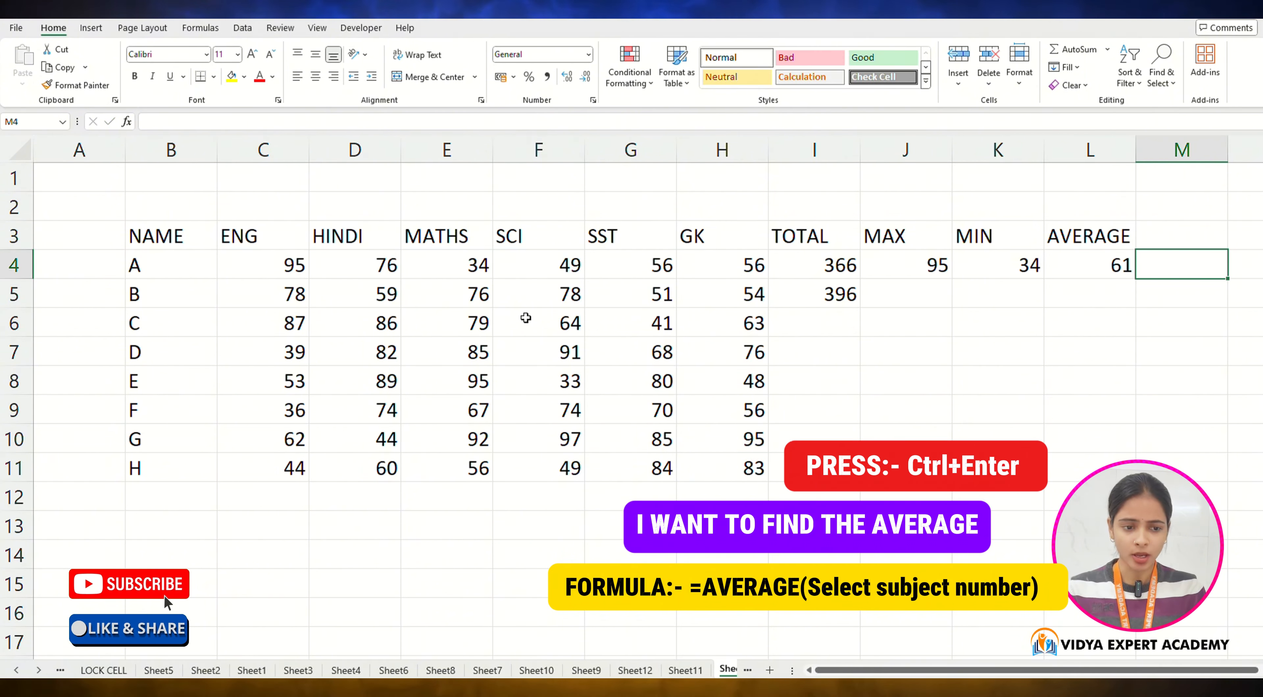
key("Up")
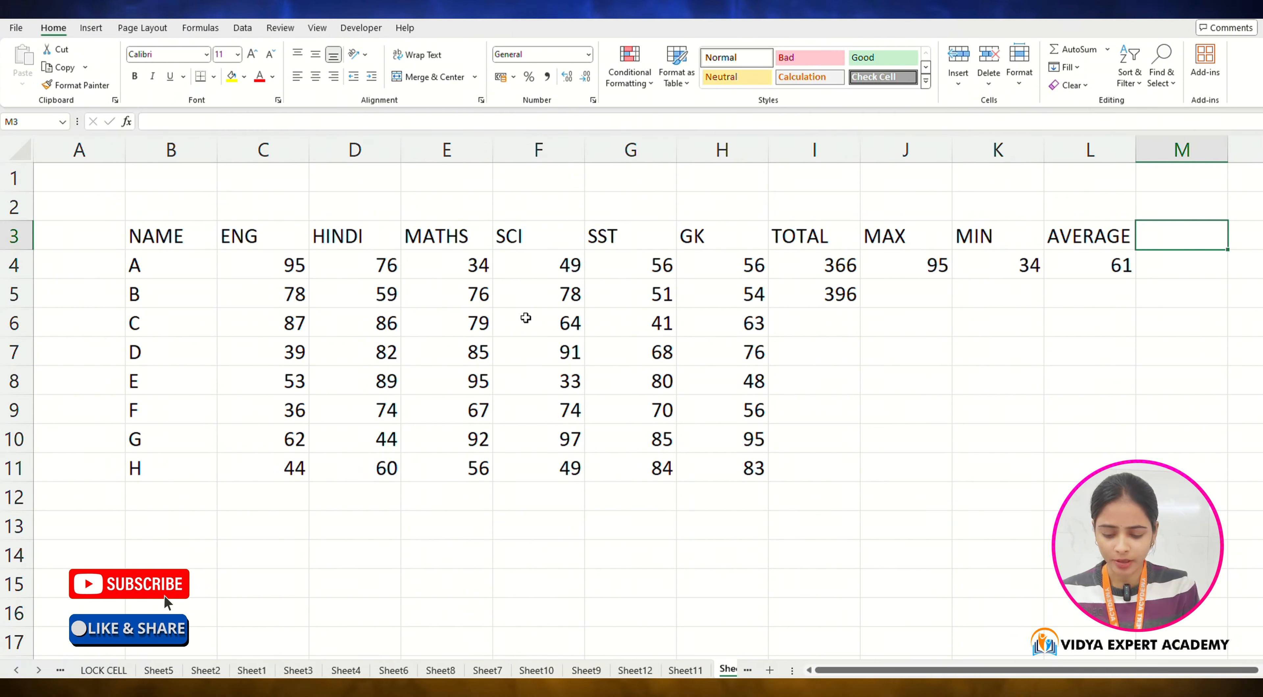
type("RANK")
key("Return")
Step: Review the formulas in student A's AVERAGE, MIN and MAX cells
key("Left")
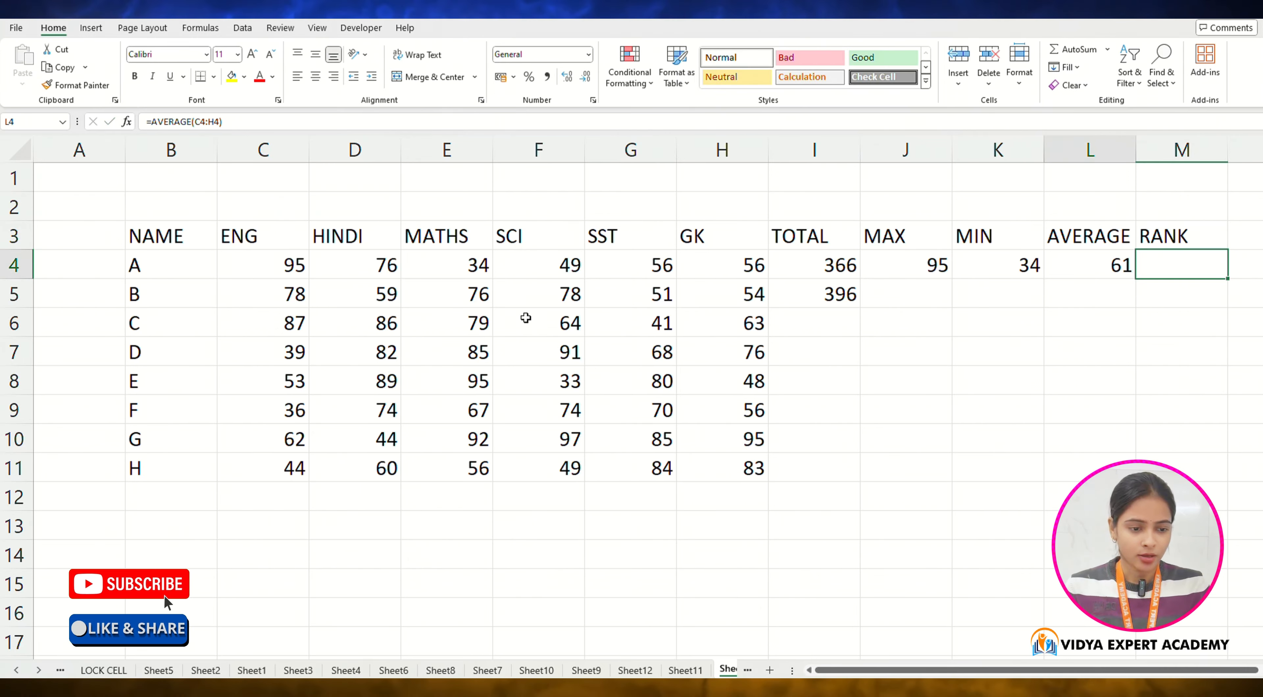
key("Left")
key("Right")
key("Right")
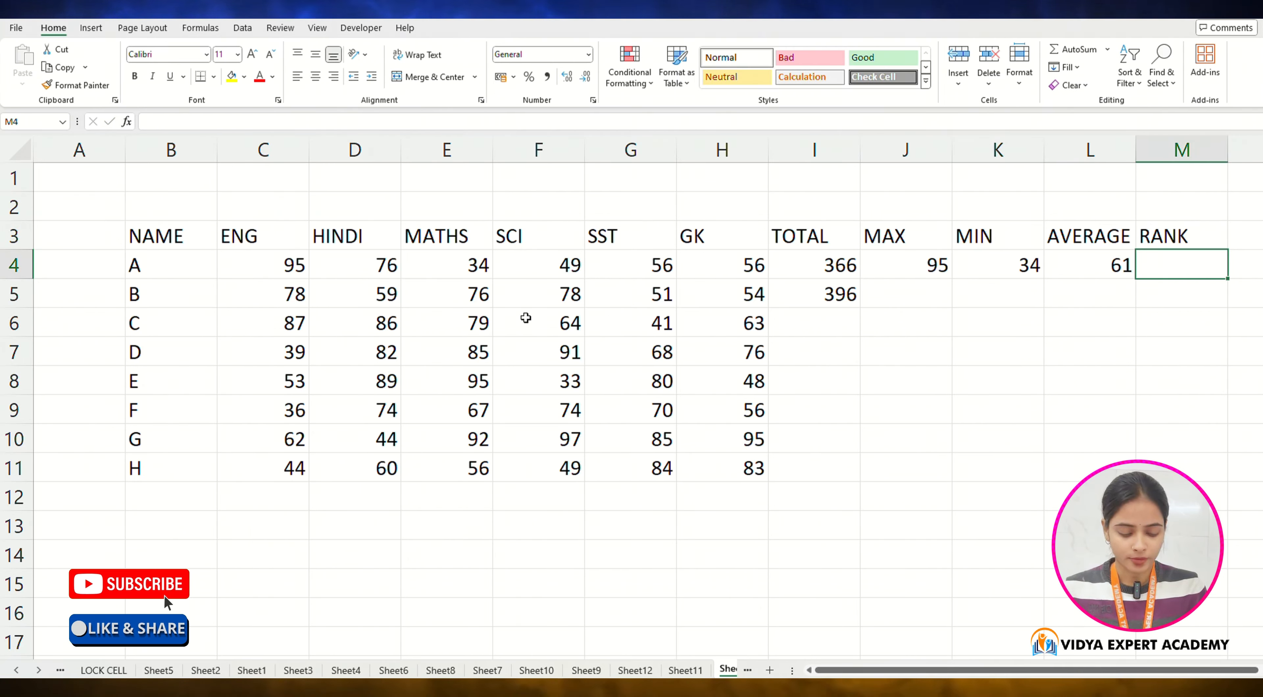
key("Left")
key("Left")
key("Left")
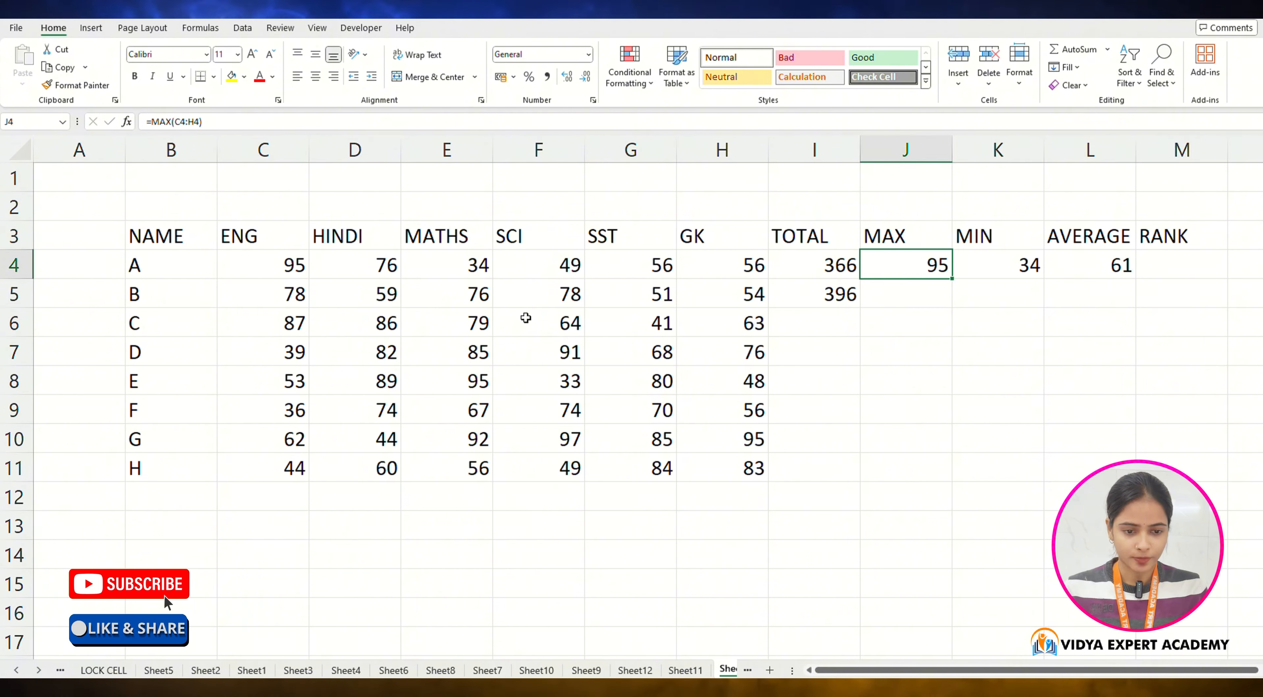
Step: Fill the TOTAL, MAX, MIN and AVERAGE formulas down from row 4 through row 11 for all students
key("Left")
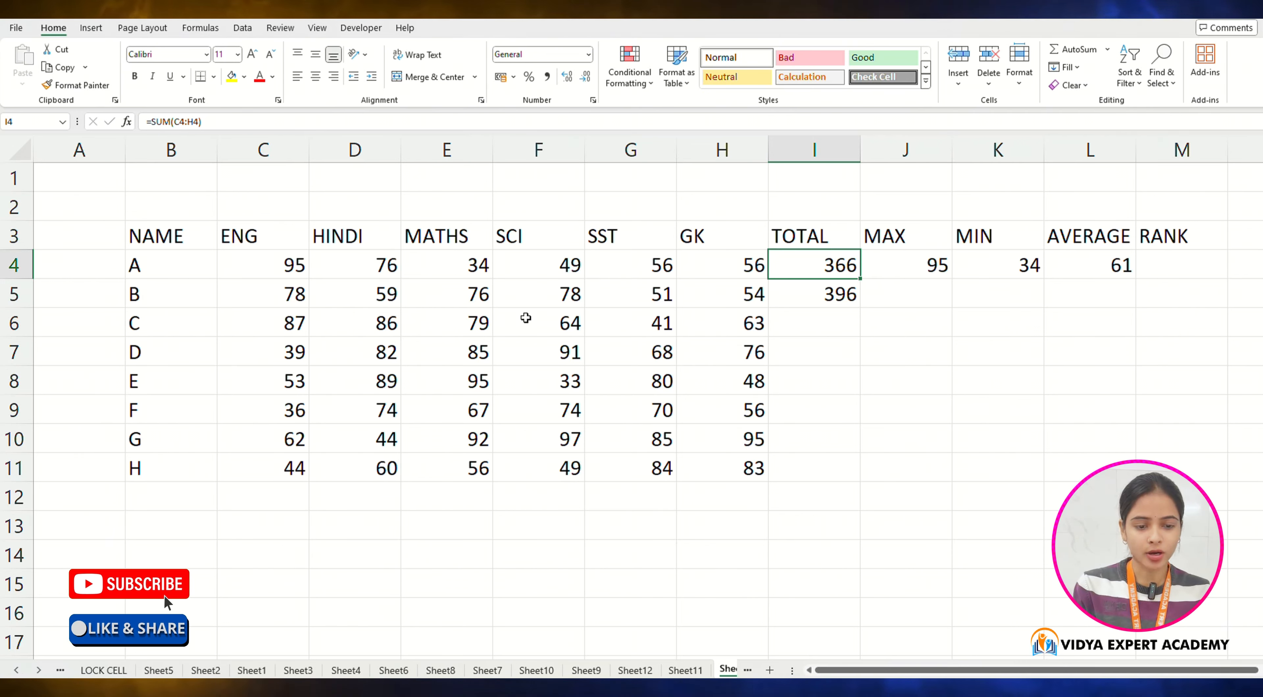
key("shift+Right")
key("shift+Right")
key("shift+Right")
key("shift+Down")
key("shift+Down")
key("shift+Down")
key("shift+Down")
key("shift+Down")
key("shift+Down")
key("shift+Down")
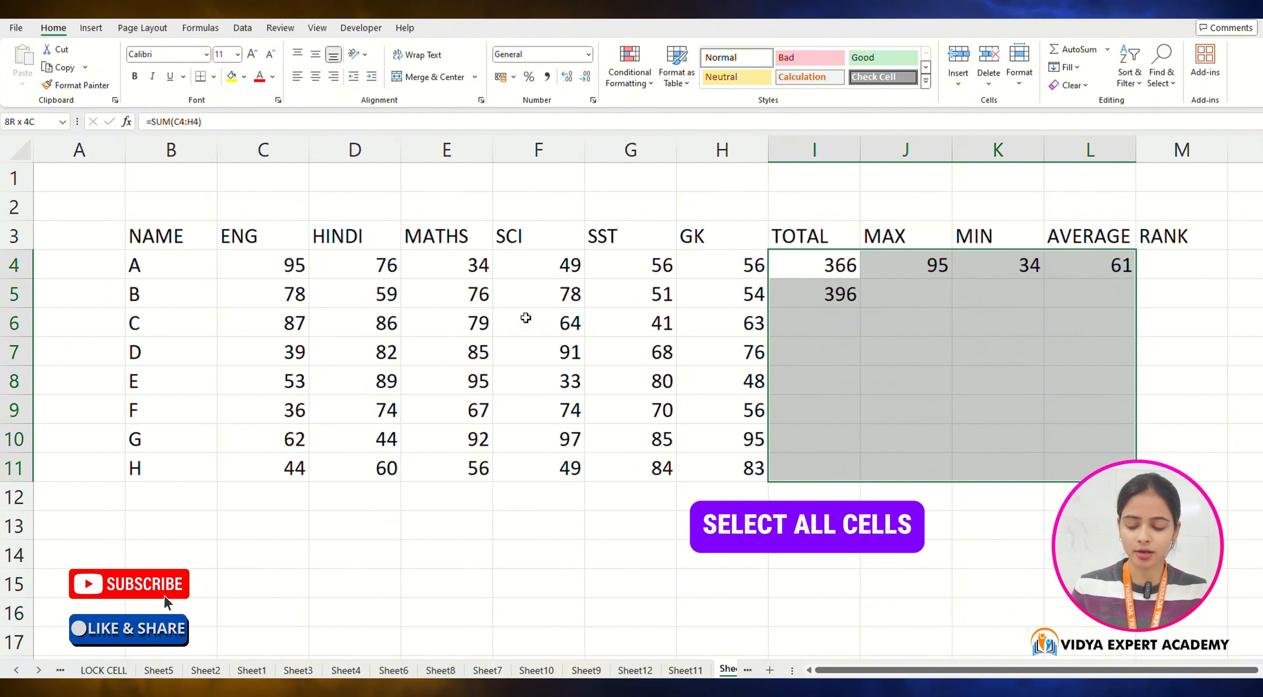
key("ctrl+d")
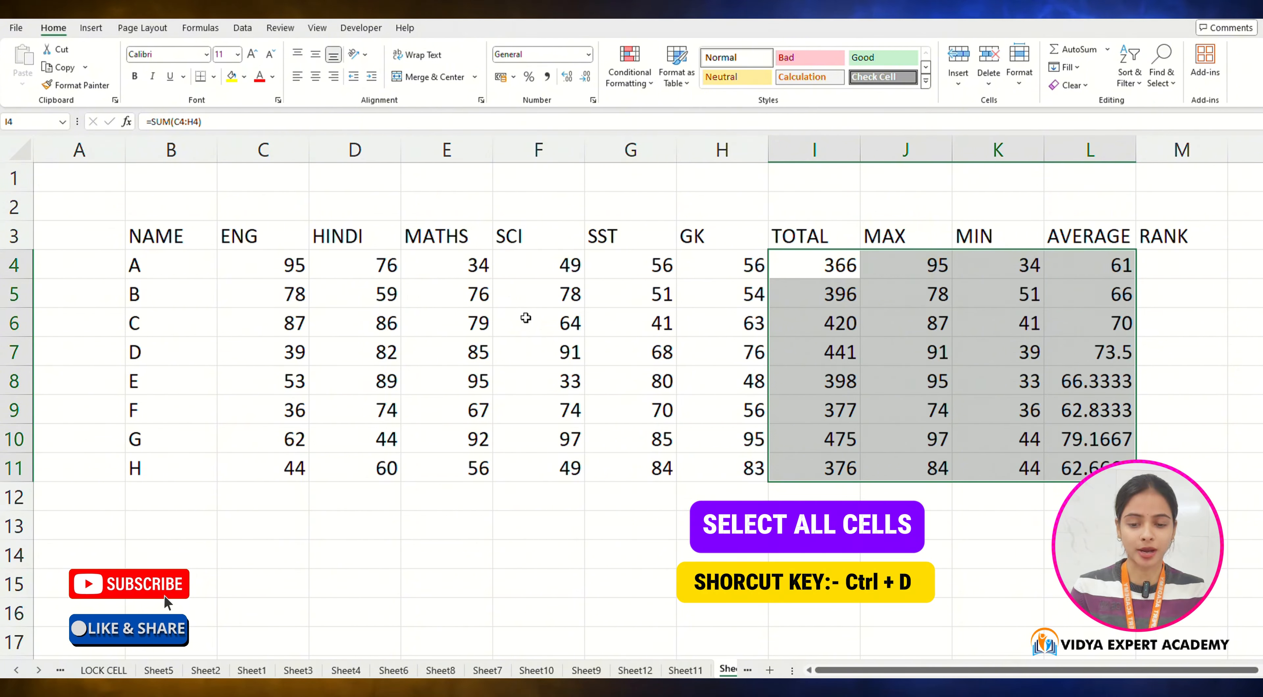
Step: Write the note CTRL+D in cell B13 below the table
left_click(165, 526)
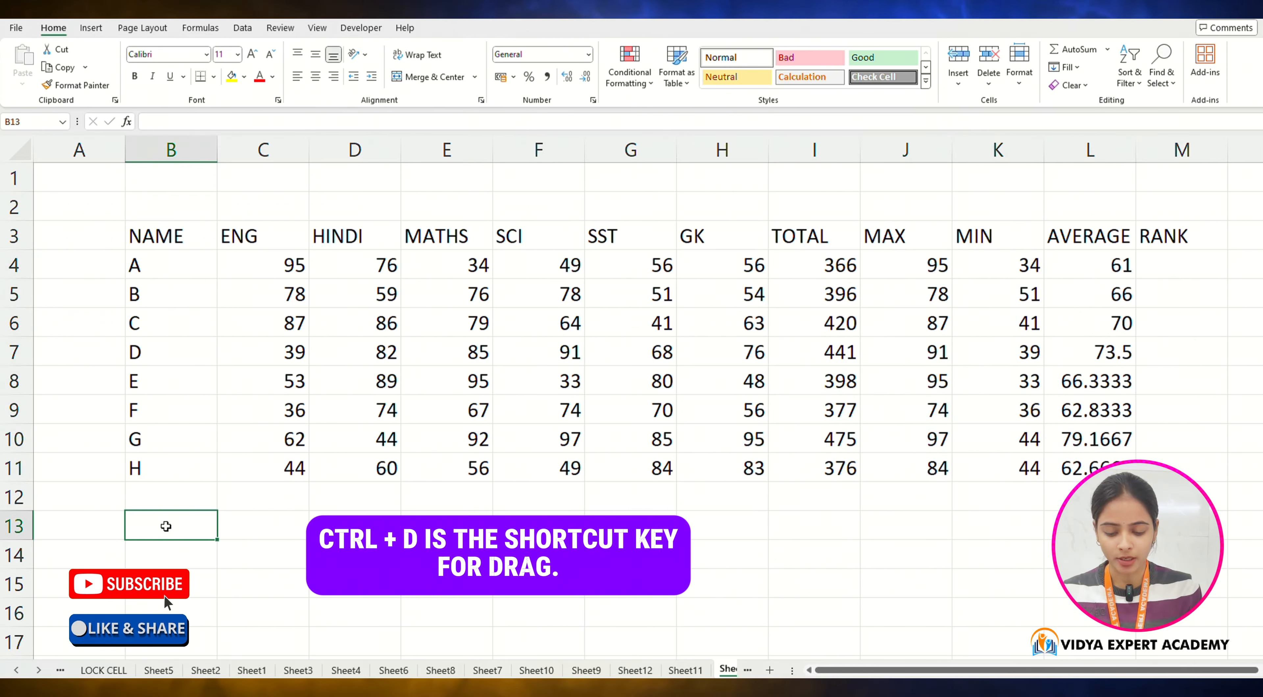
type("CTRL+")
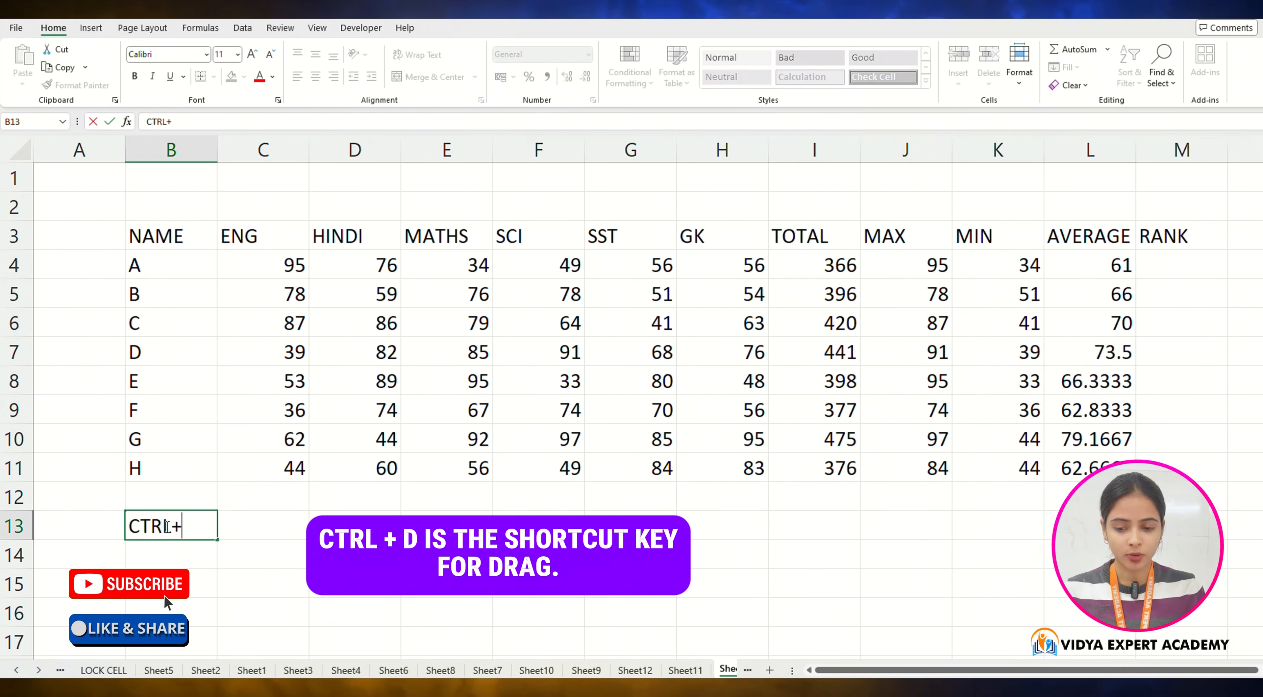
type("D")
key("Tab")
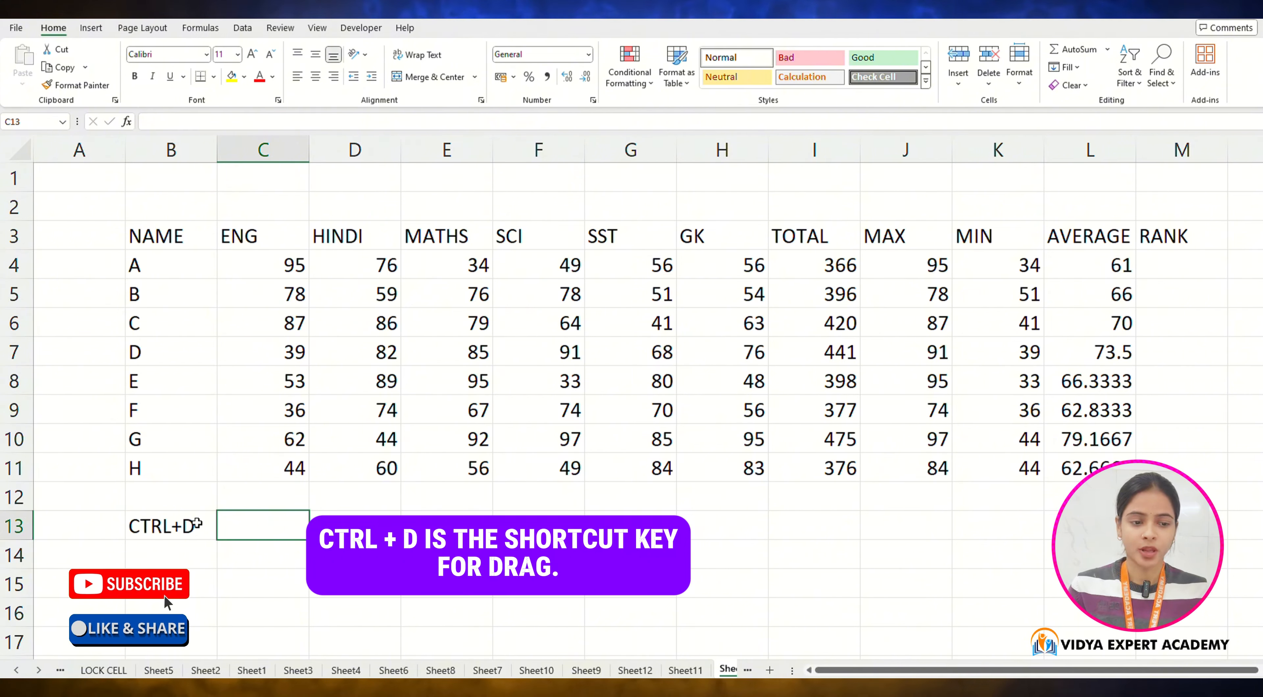
Step: Enter =RANK(L4,$L$4:$L$11) in cell M4 to rank student A by average, and fill it down to M11
left_click(1204, 260)
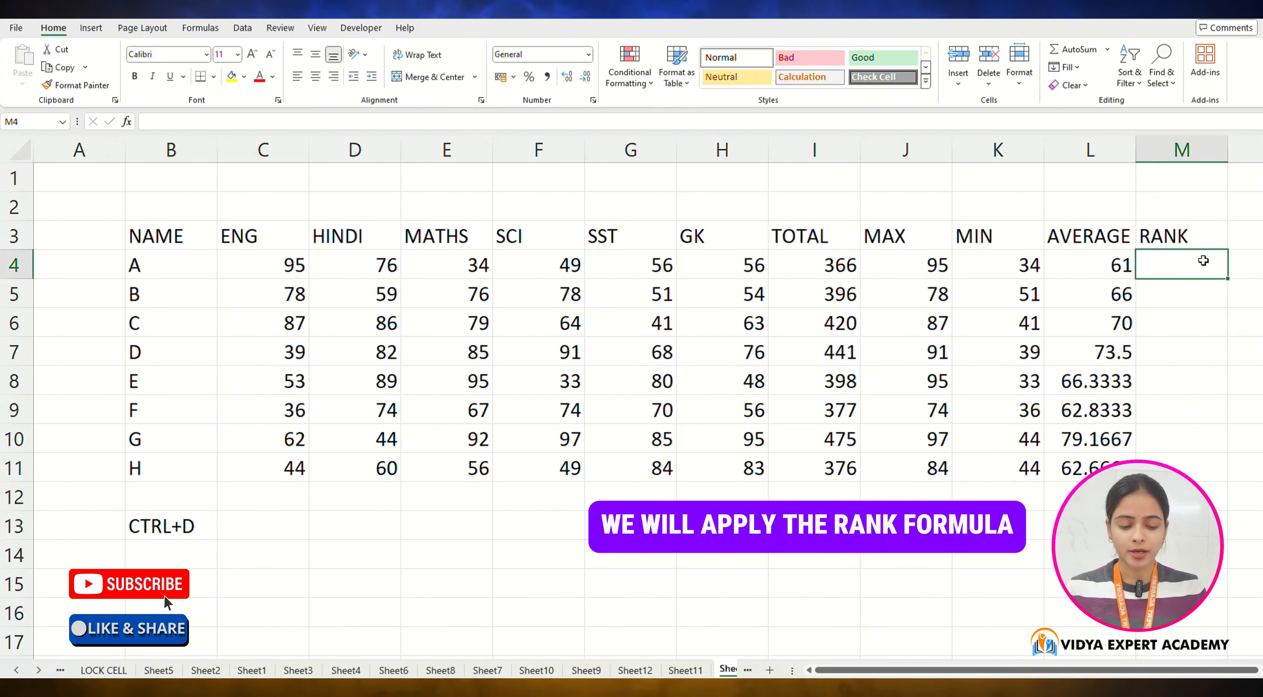
type("=RANK")
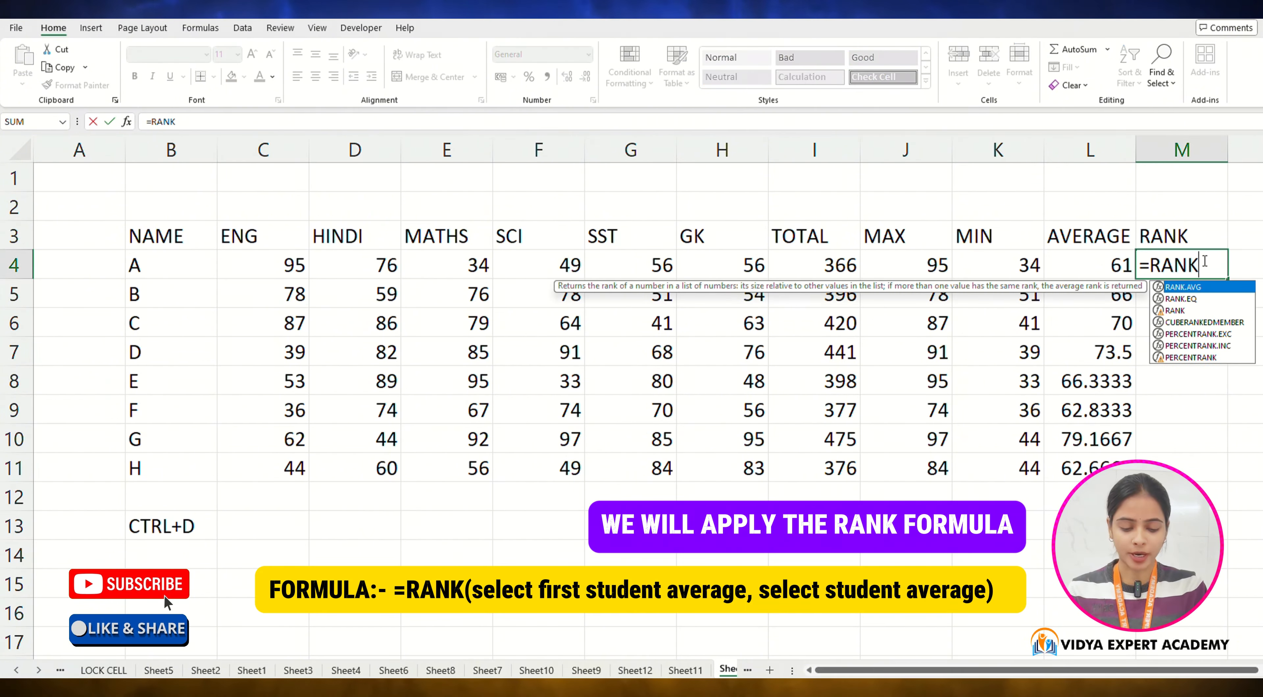
type("(")
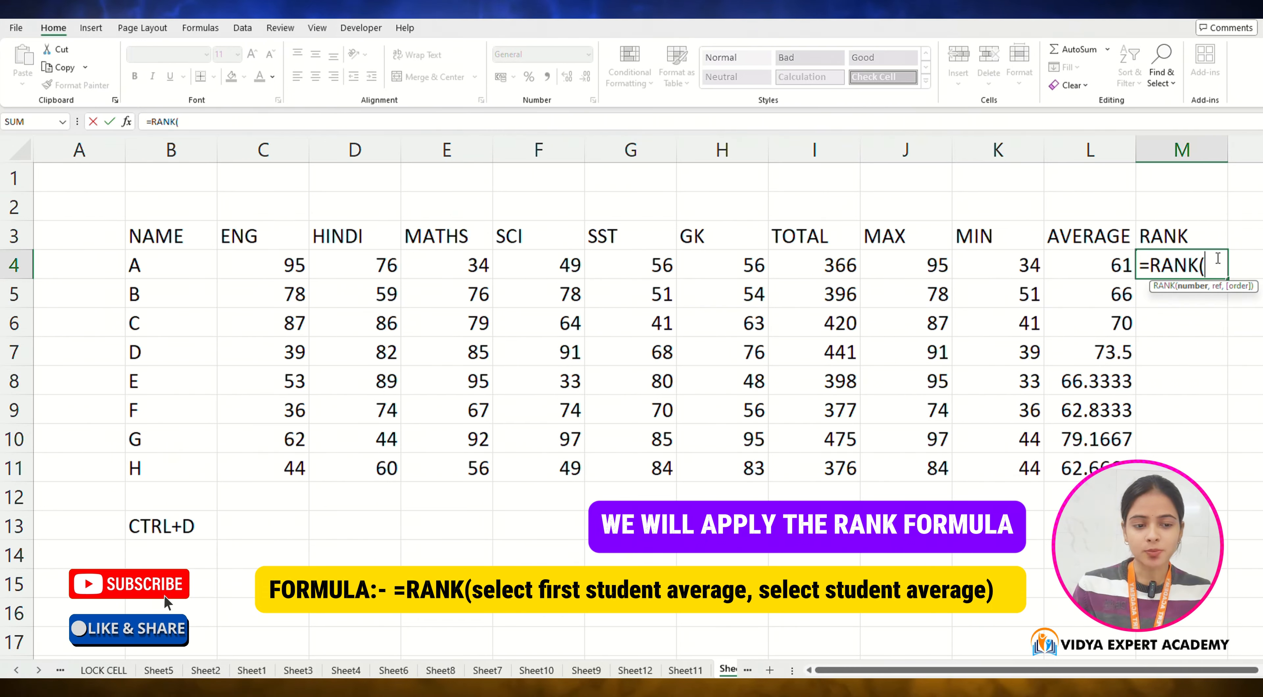
left_click(1114, 269)
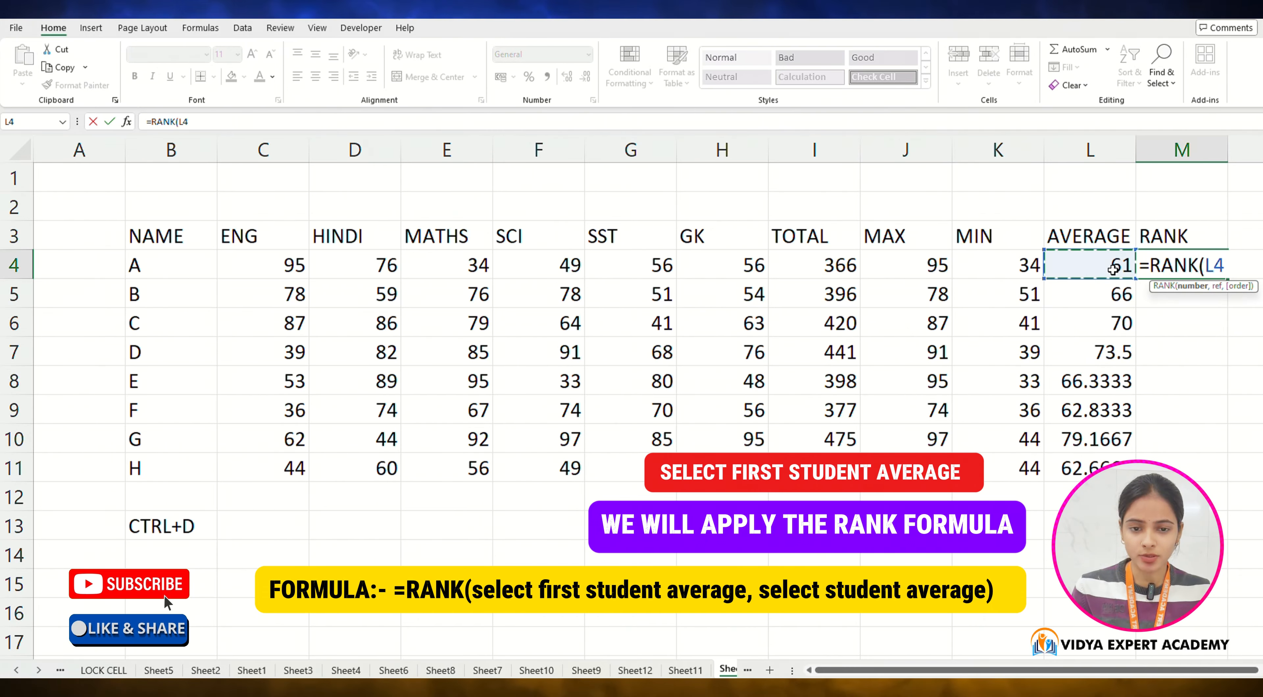
type(",")
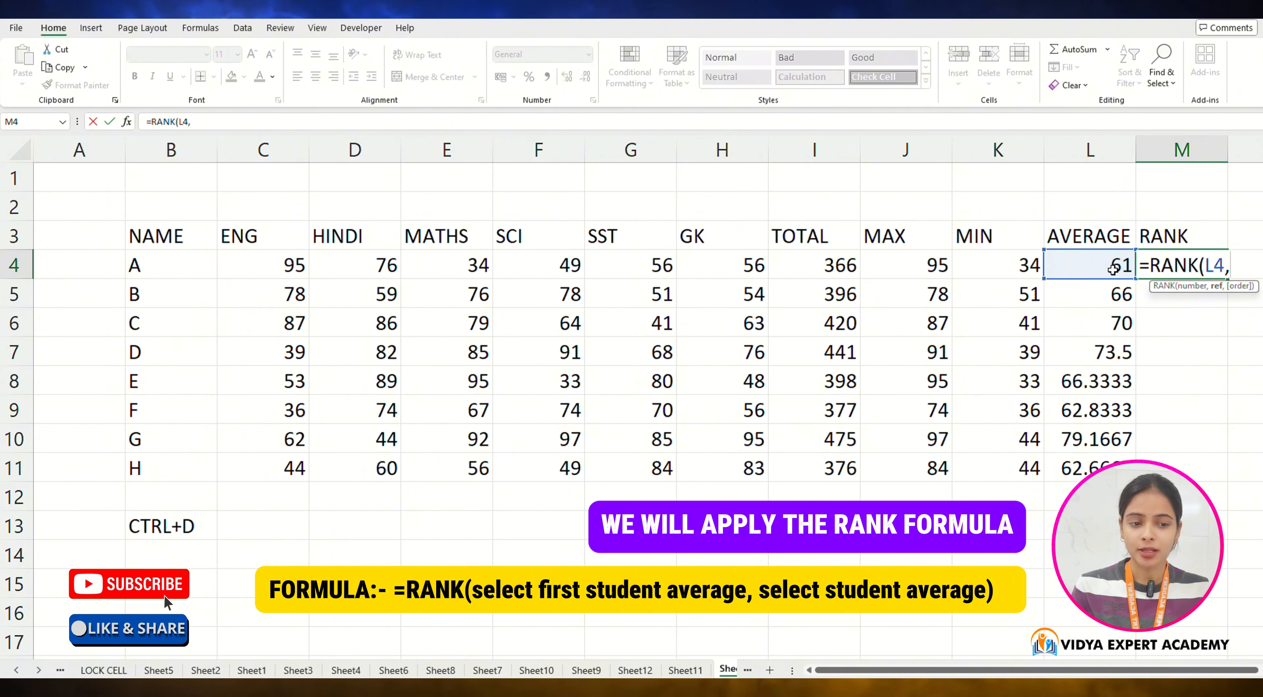
left_click_drag(1113, 266, 1111, 440)
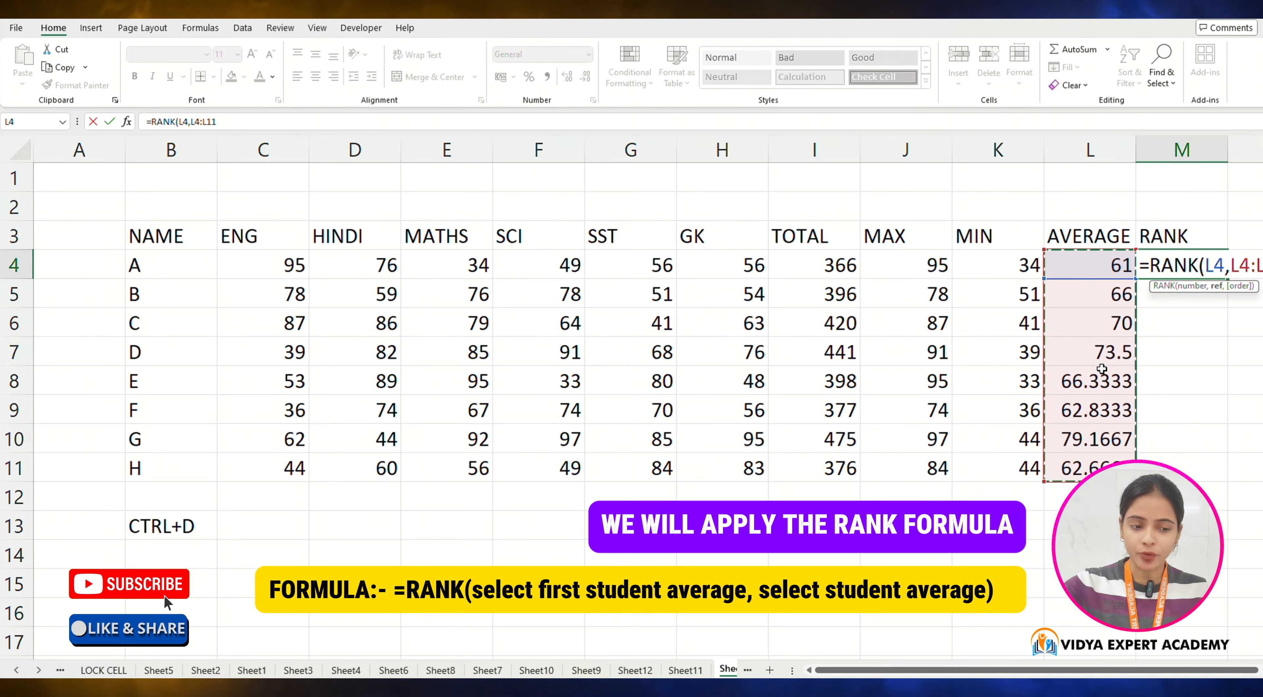
key("F4")
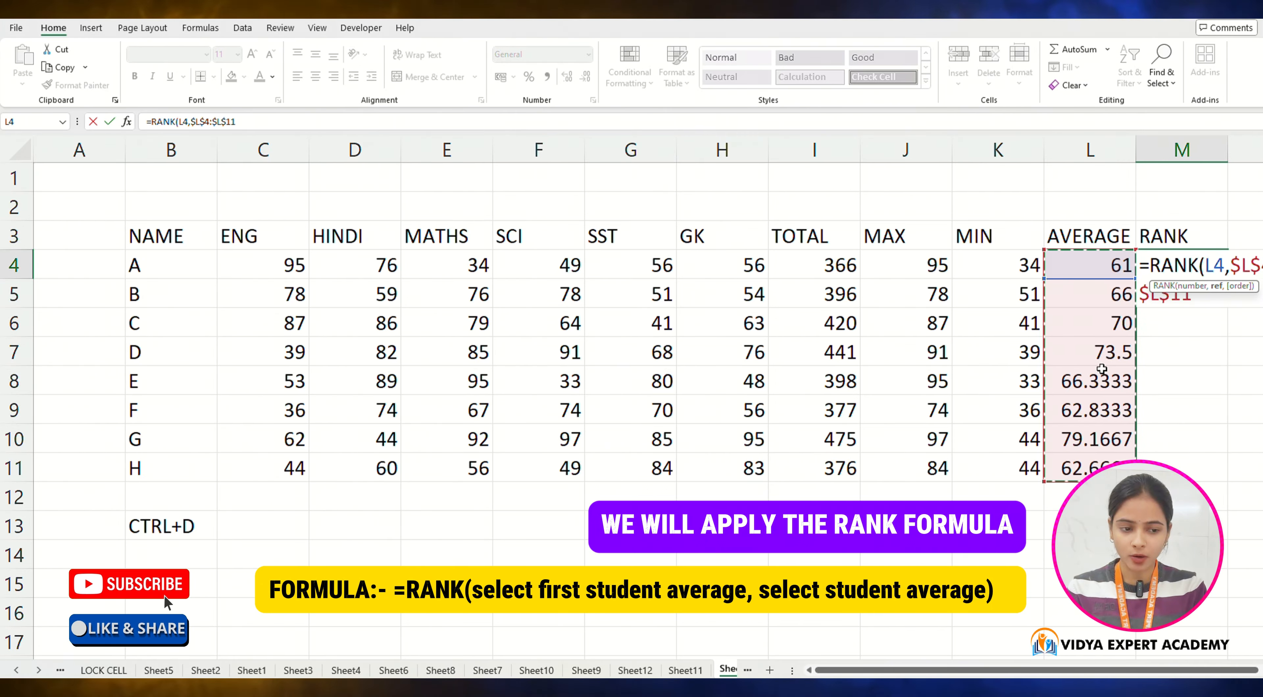
type(")")
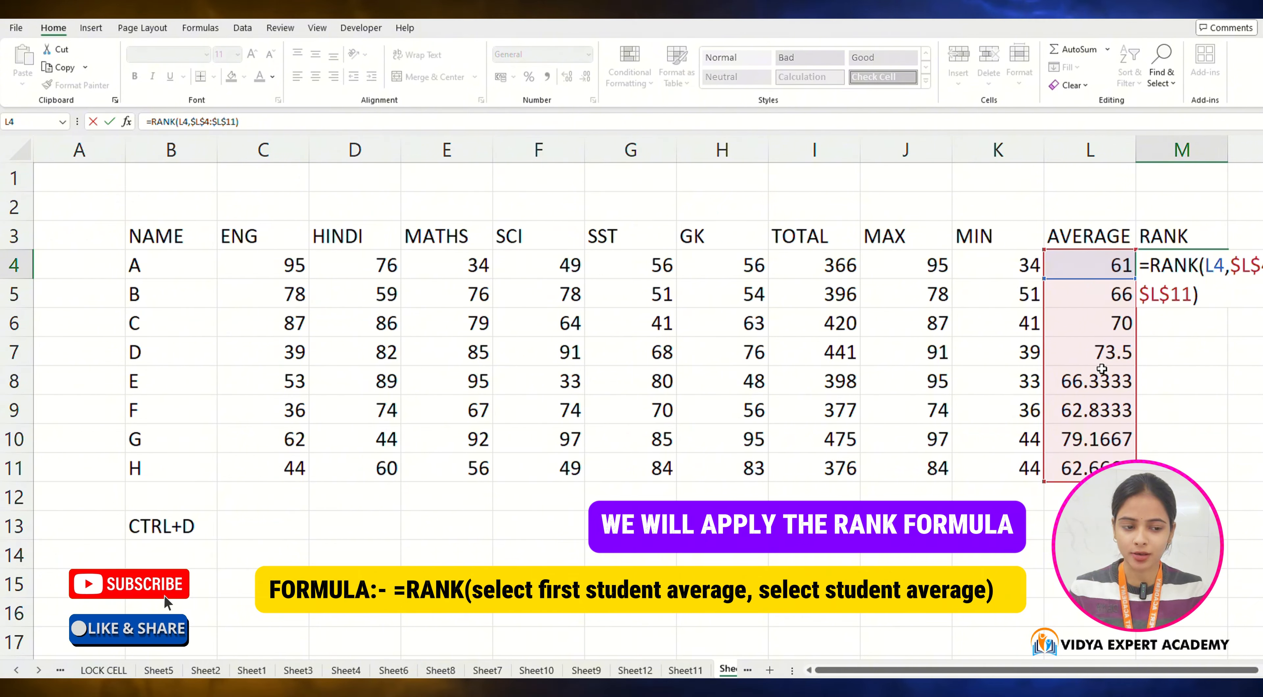
key("Return")
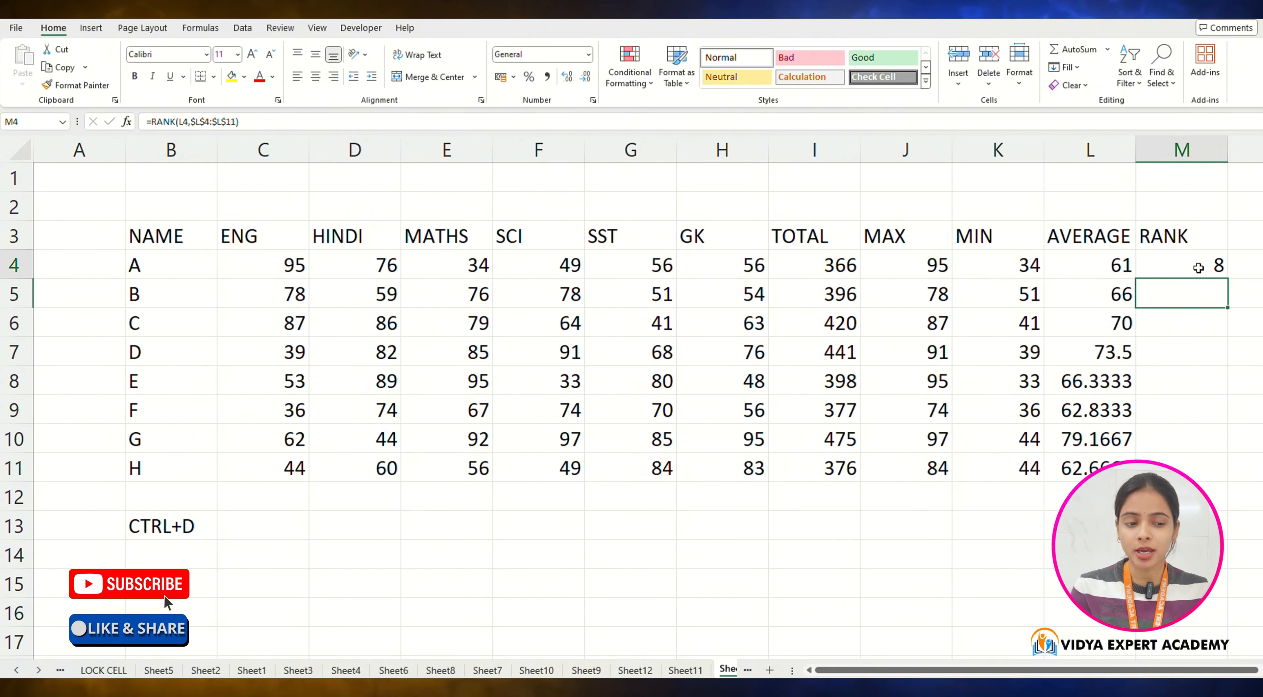
left_click_drag(1232, 290, 1233, 462)
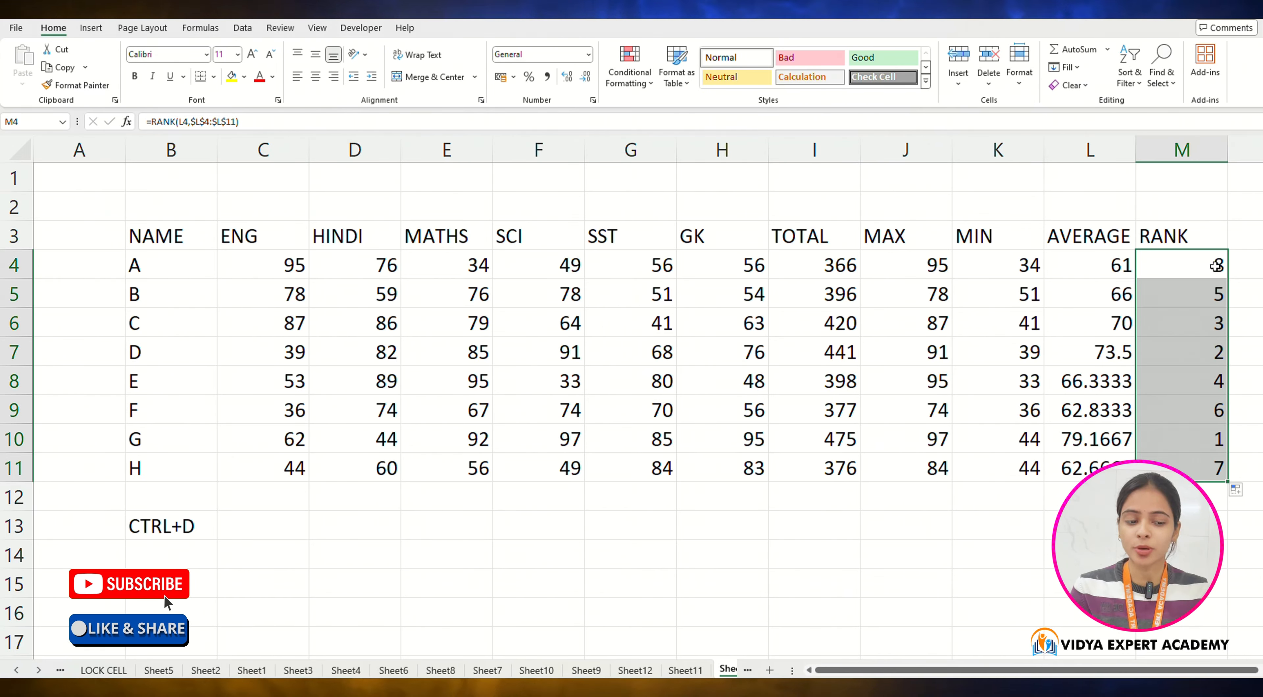
Step: Add a RESULT heading in the next column header cell N3
scroll(1177, 275, "right", 1)
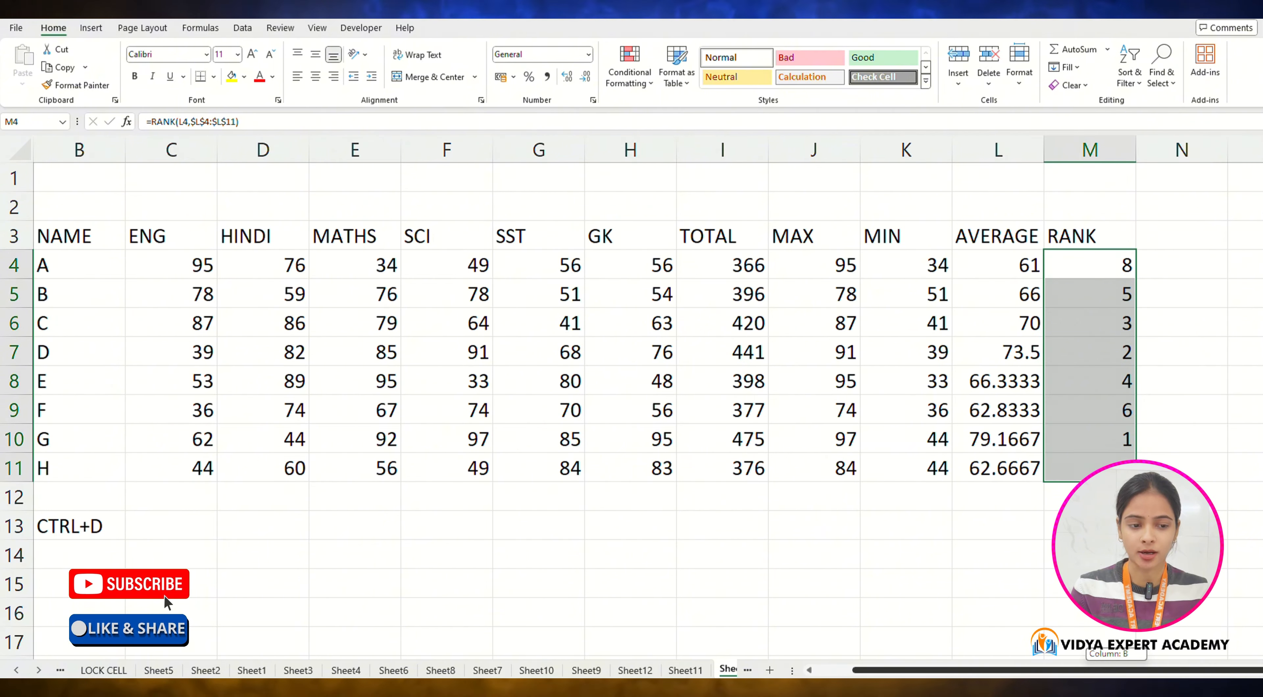
left_click(1156, 226)
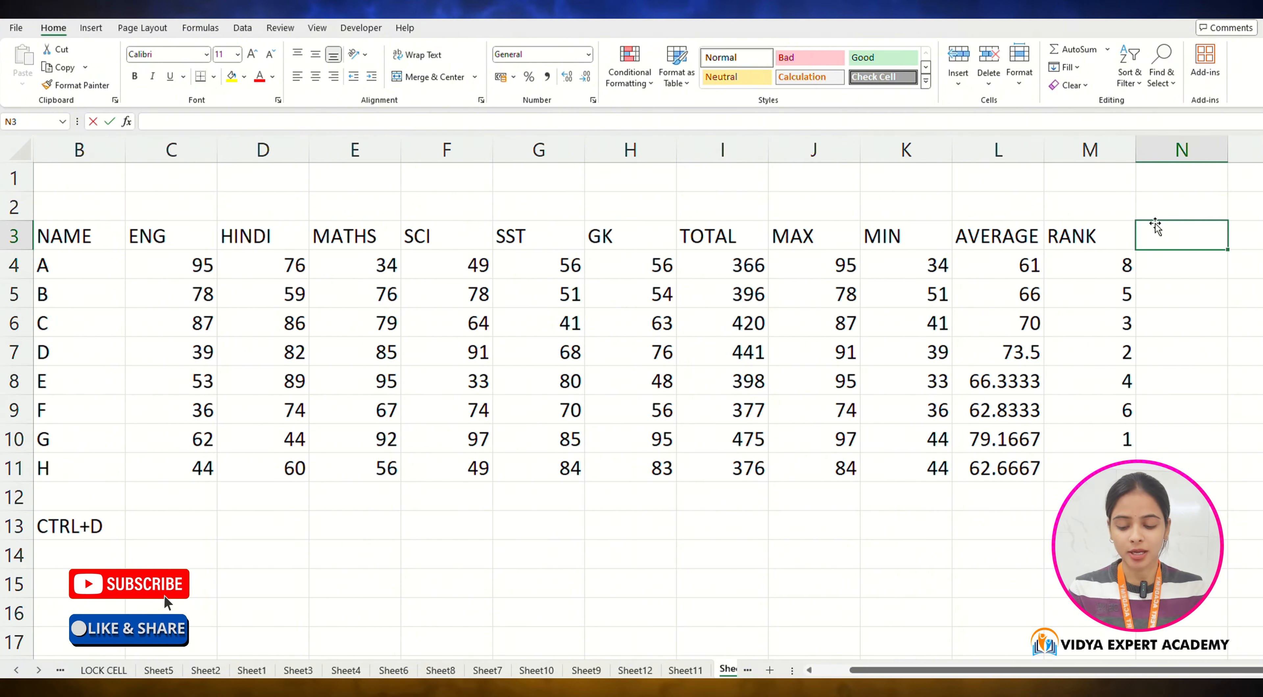
type("RESULTY")
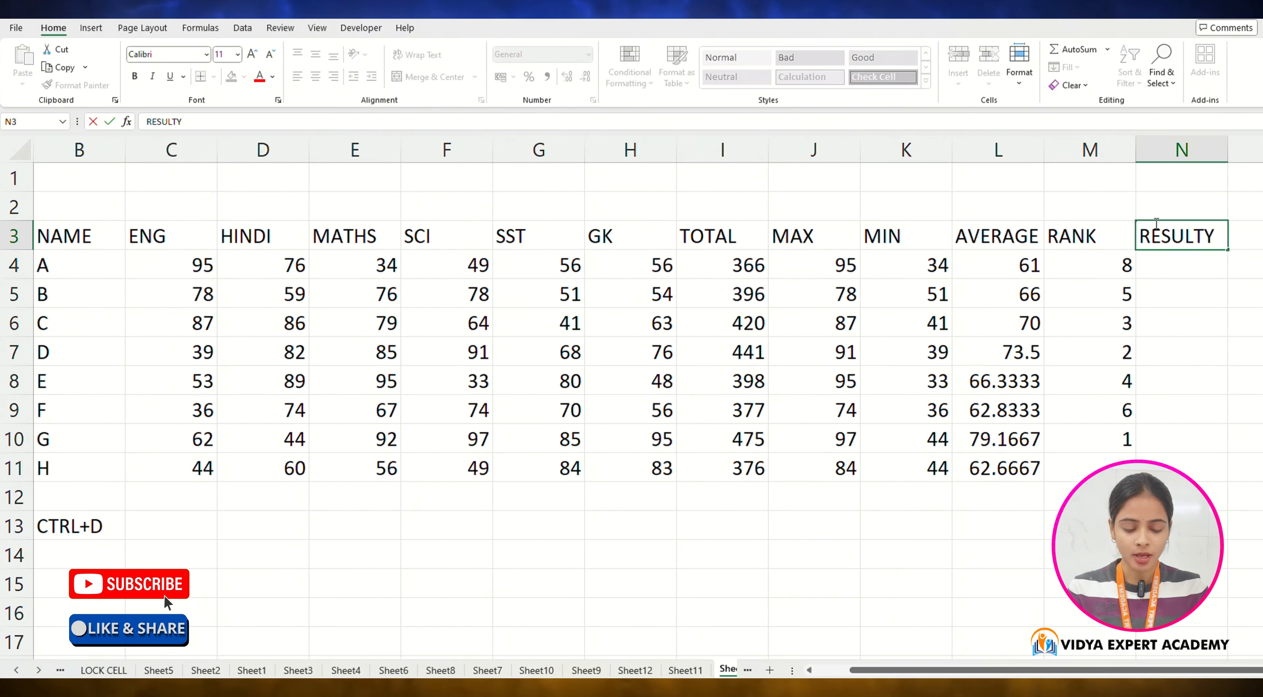
key("BackSpace")
key("Return")
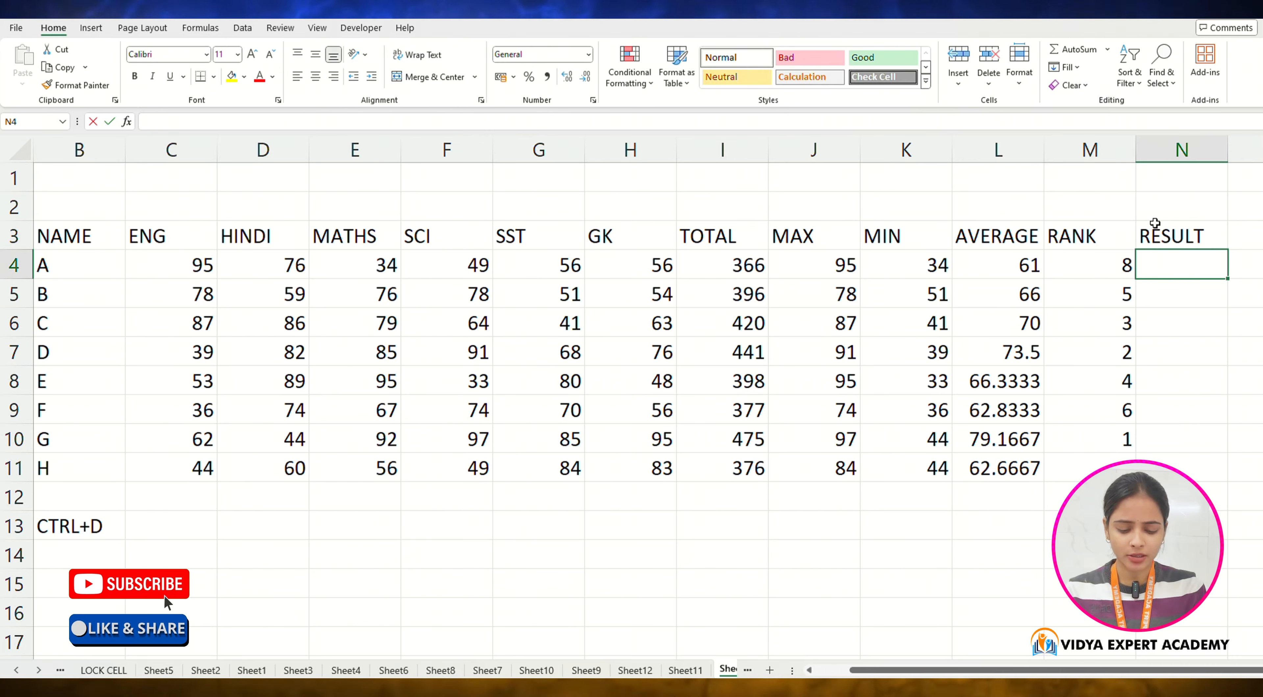
Step: Enter =IF(L4>33,"PASS","FAIL") in cell N4 to mark student A's result from the average
type("=IF")
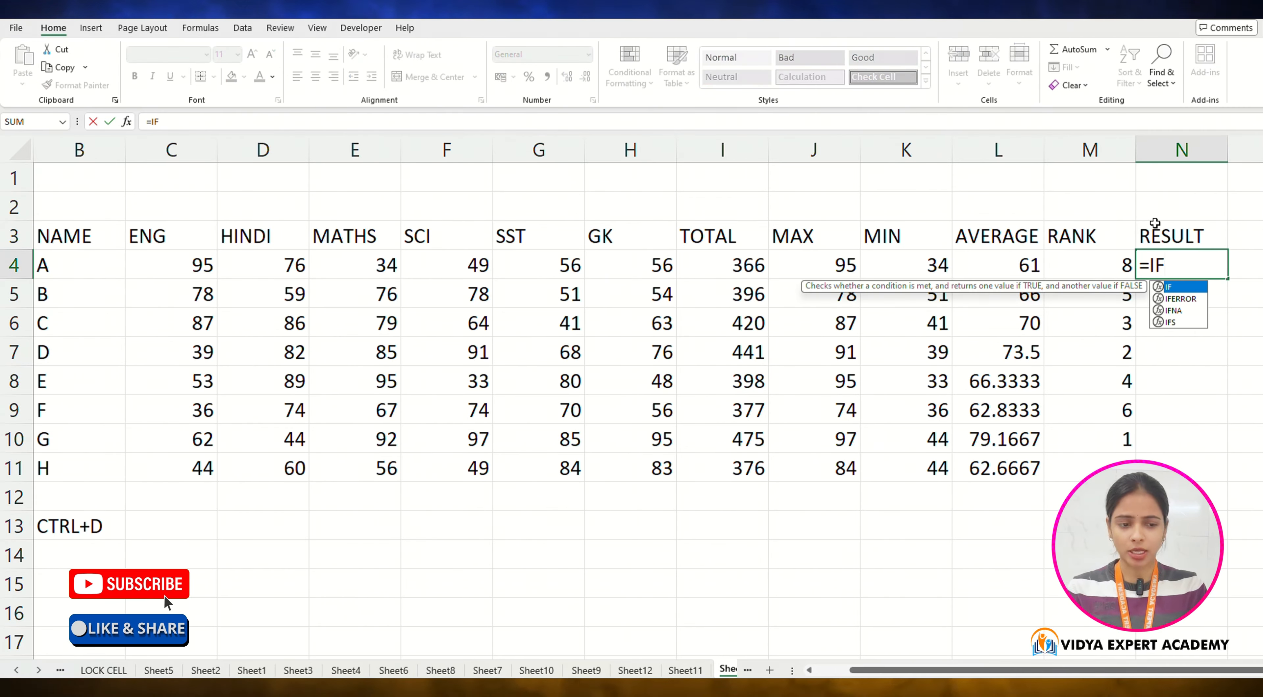
type("(")
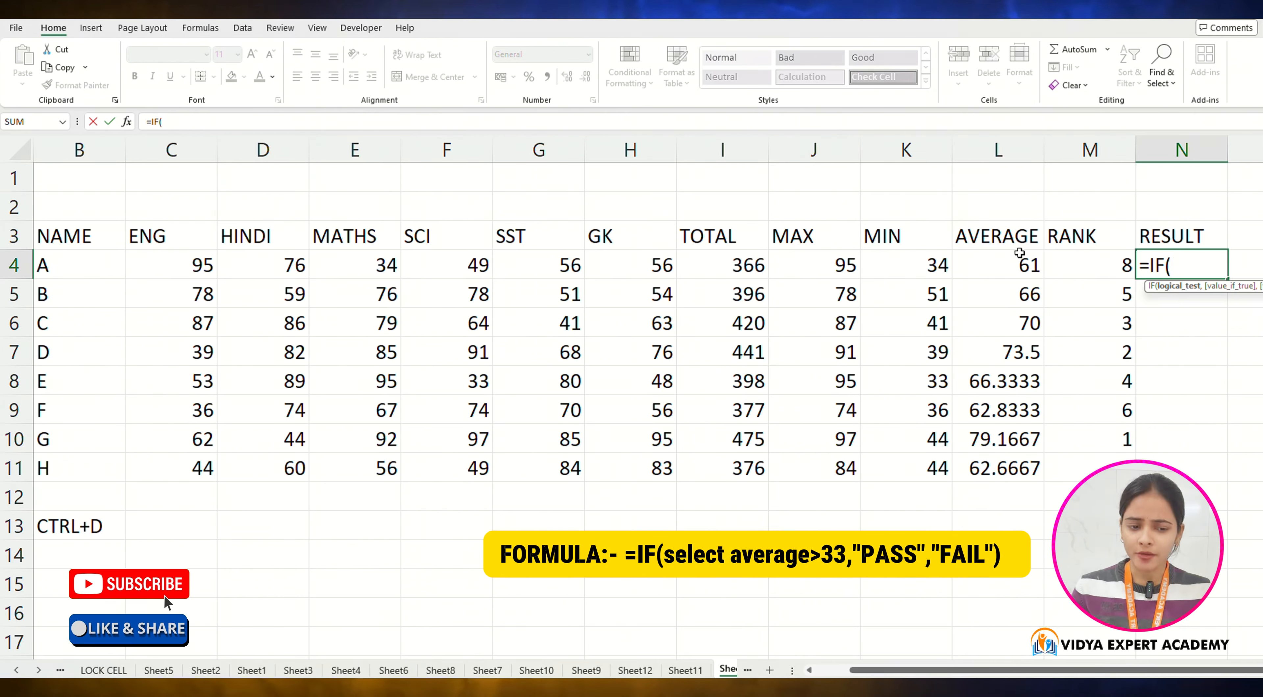
left_click(1020, 254)
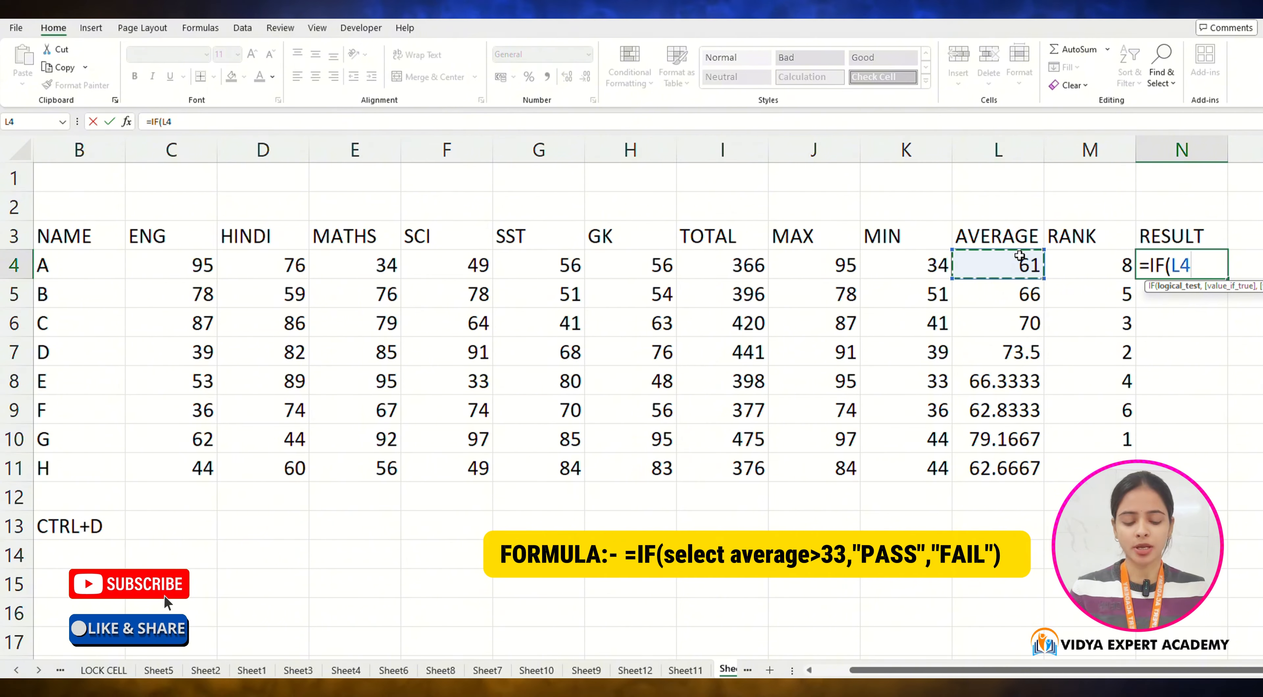
type(">")
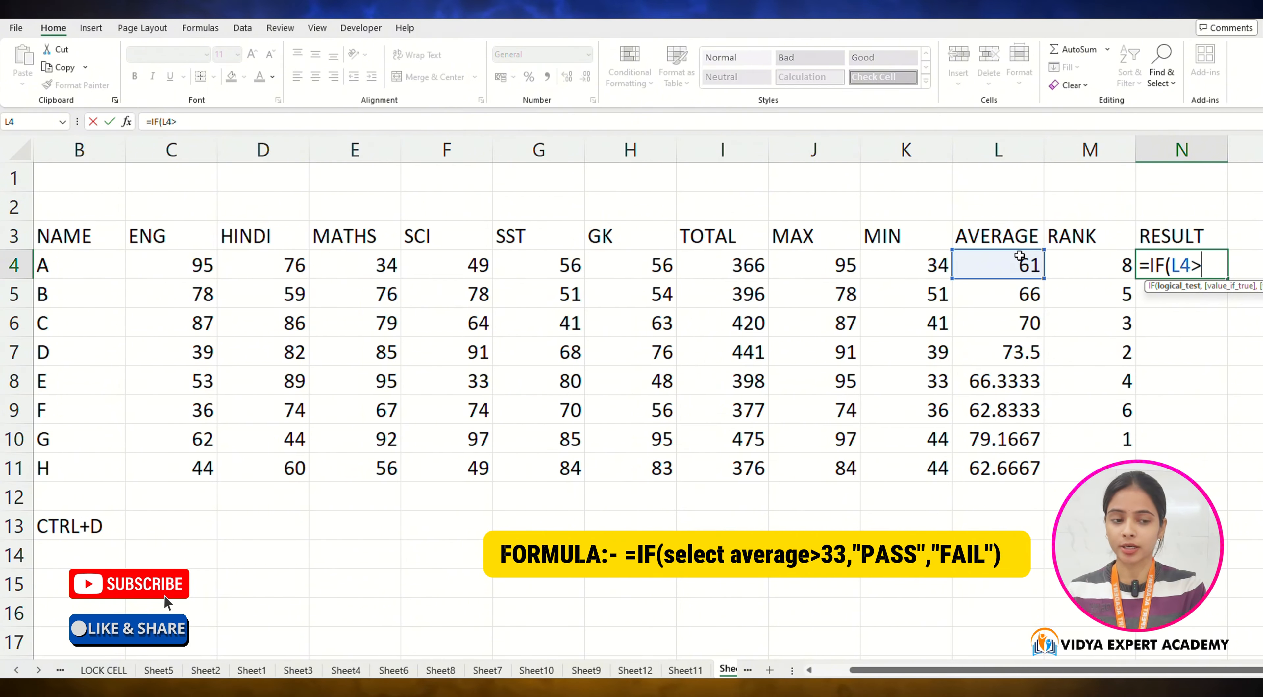
type("33,\"P")
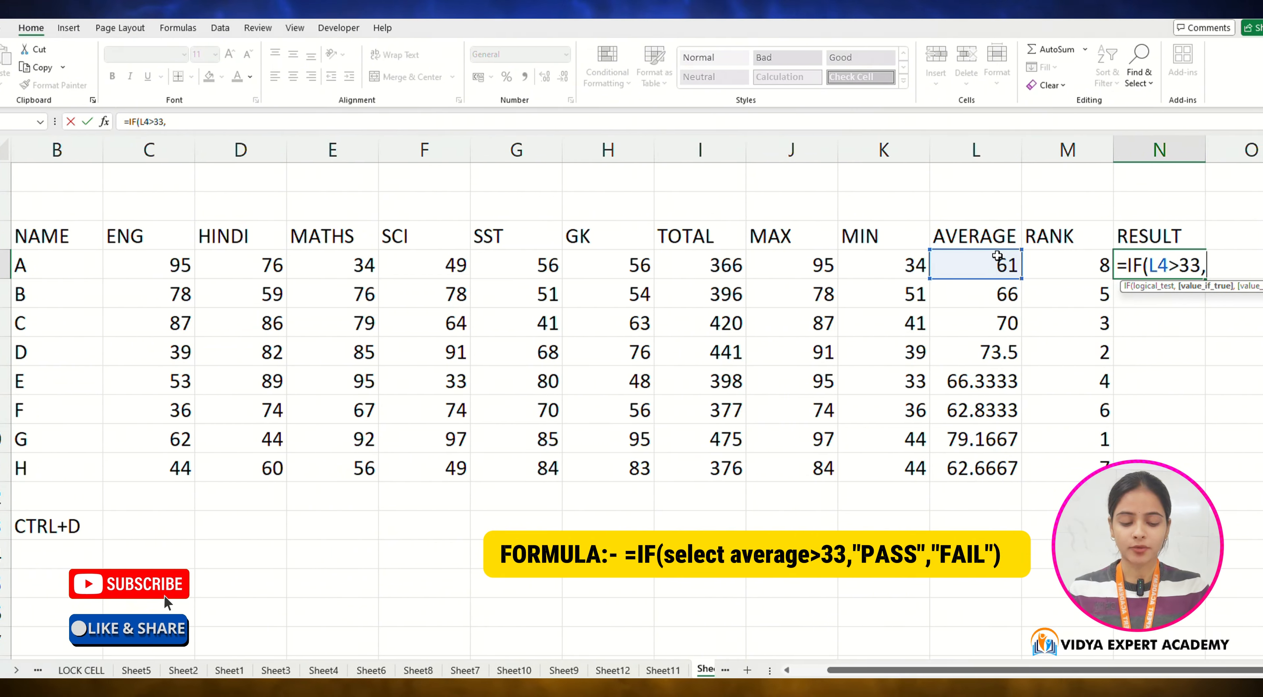
type("ASS")
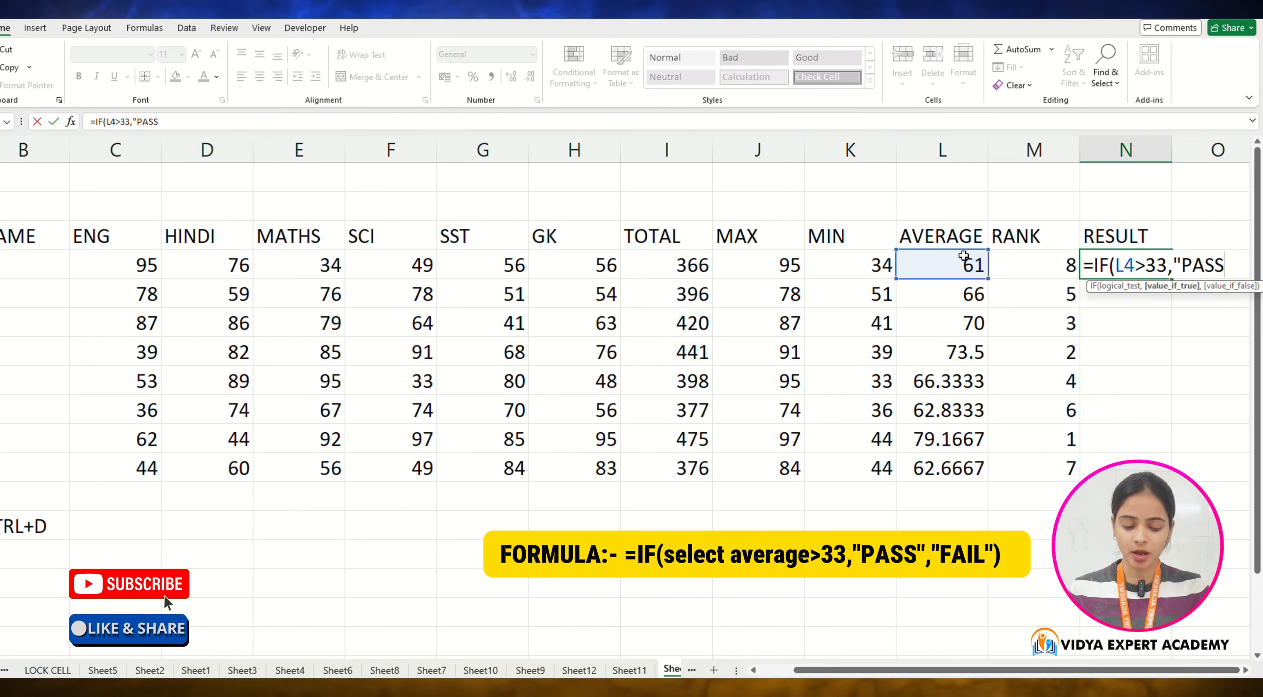
type("\",")
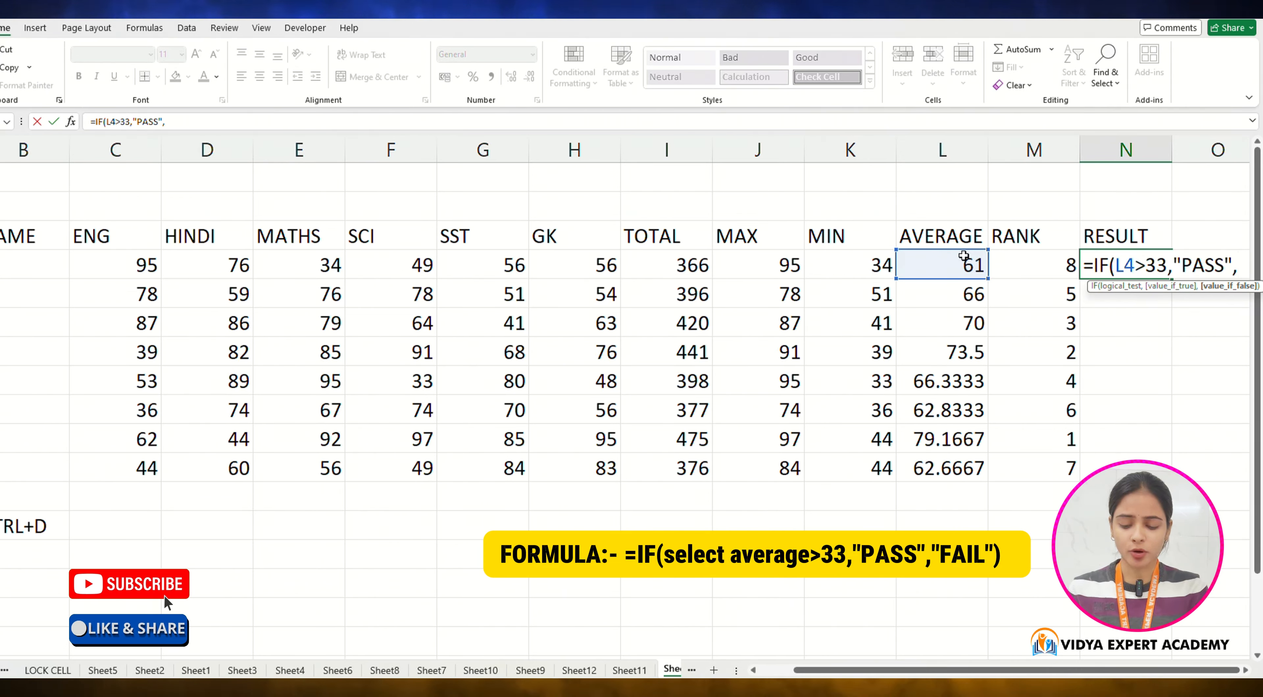
type("\"FAIL\"")
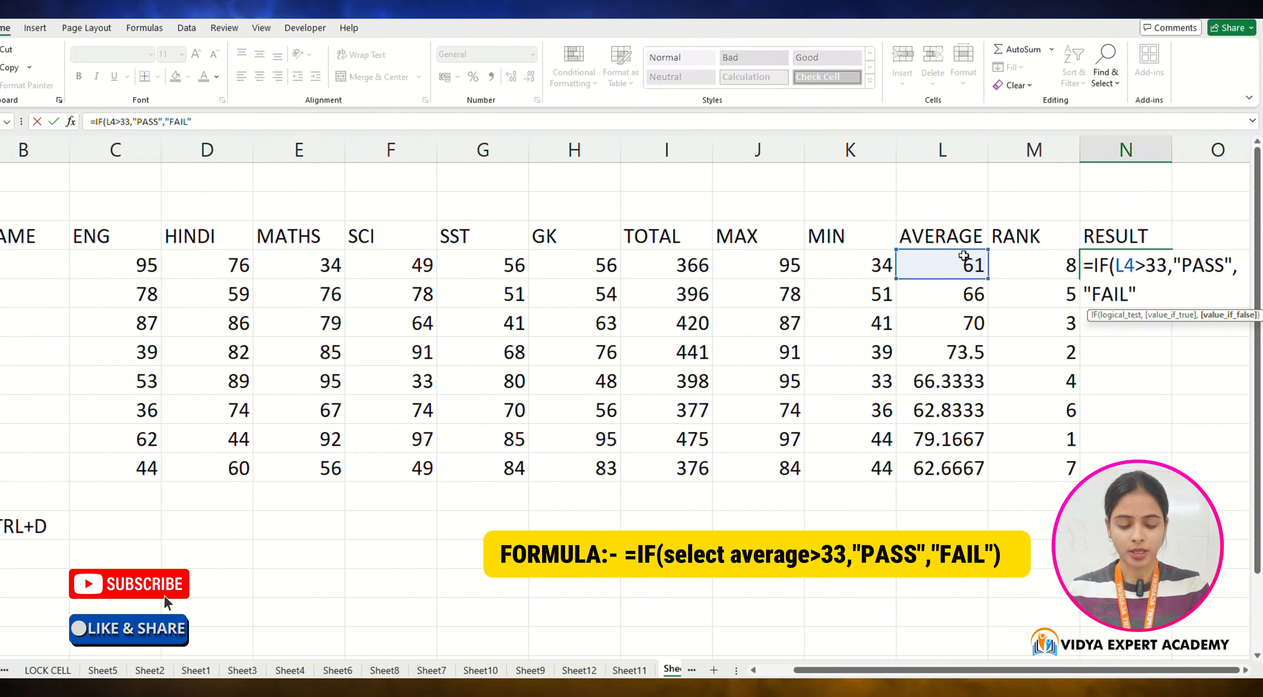
type(")")
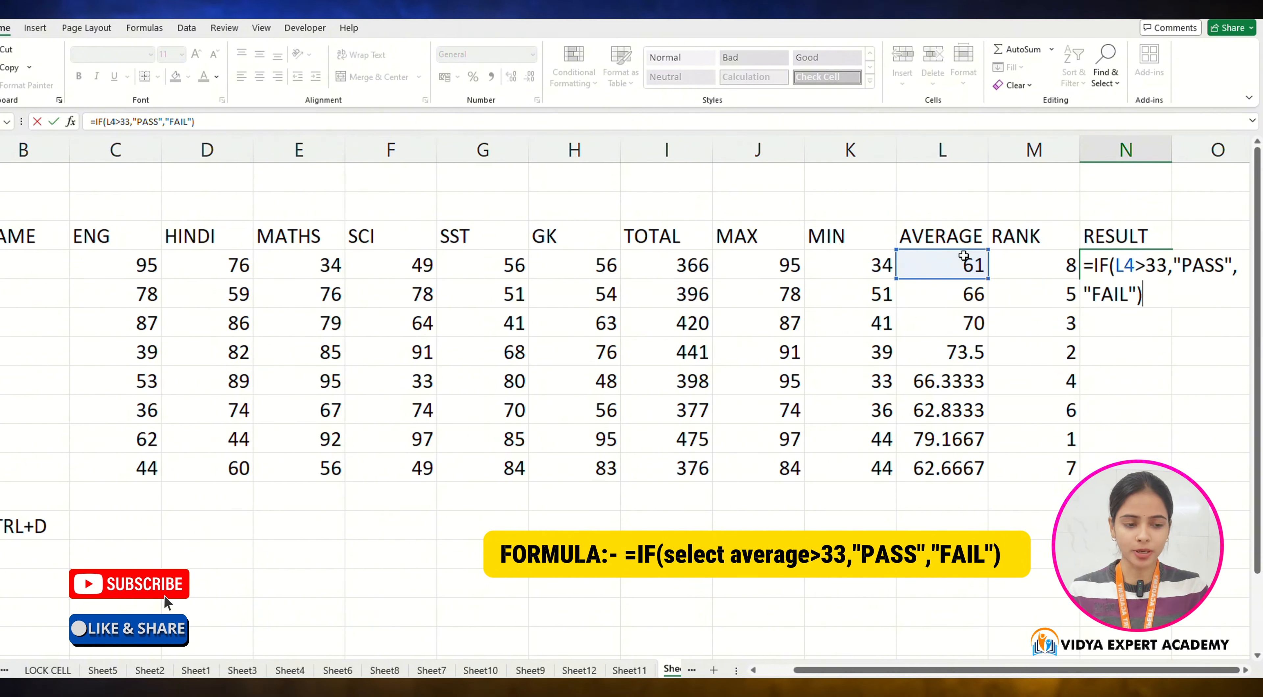
key("Return")
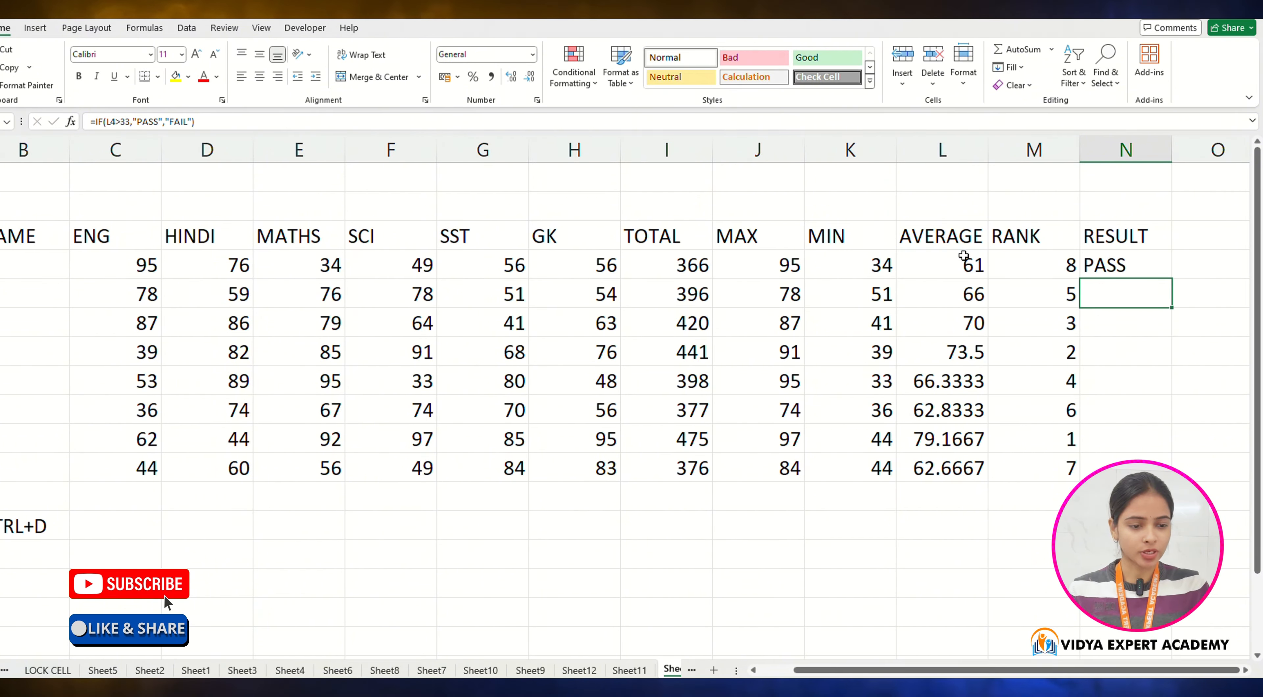
Step: Fill the RESULT formula down from N4 through N11 for all students
key("shift+Down")
key("shift+Down")
key("shift+Down")
key("shift+Down")
key("shift+Down")
key("shift+Down")
key("shift+Down")
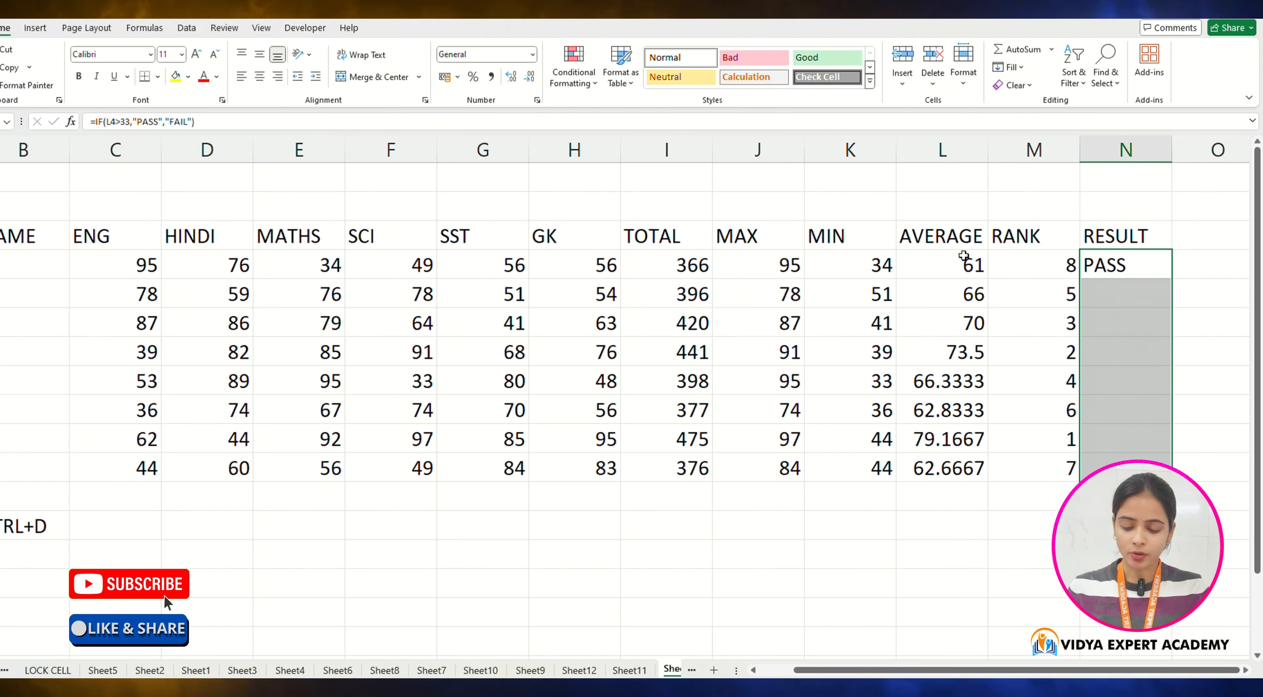
key("ctrl+d")
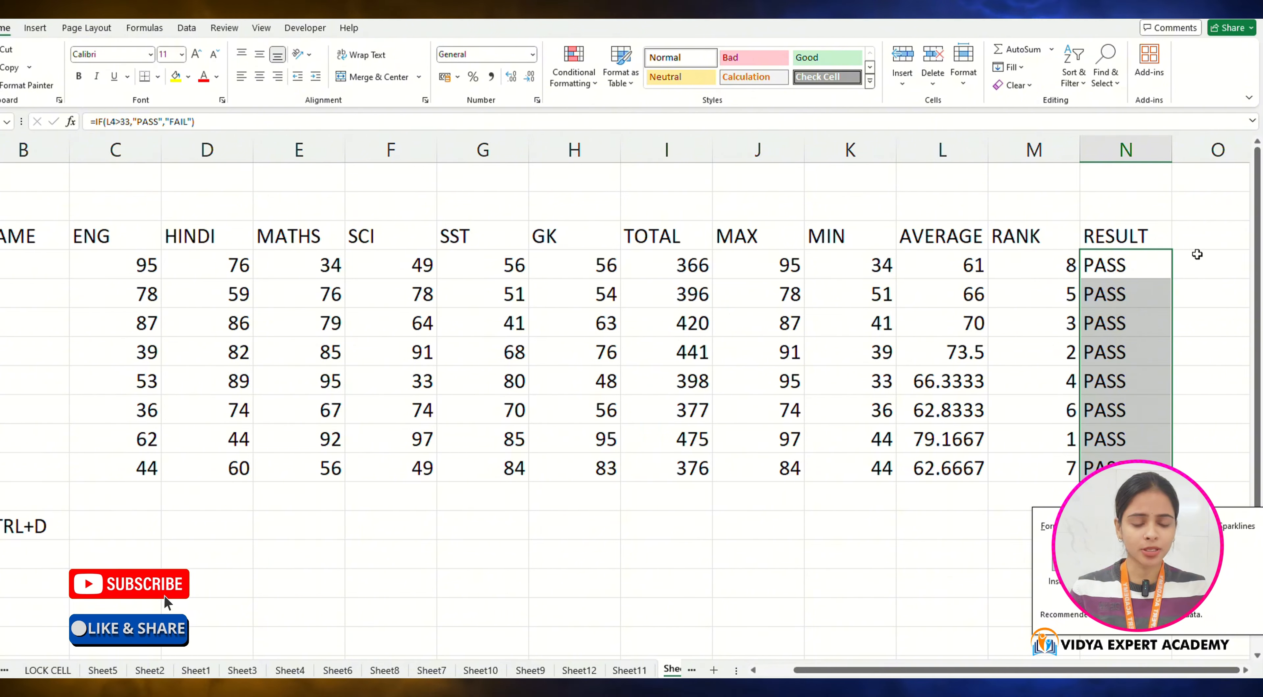
Step: Add a GRADE heading in the next column header cell O3
left_click(1210, 237)
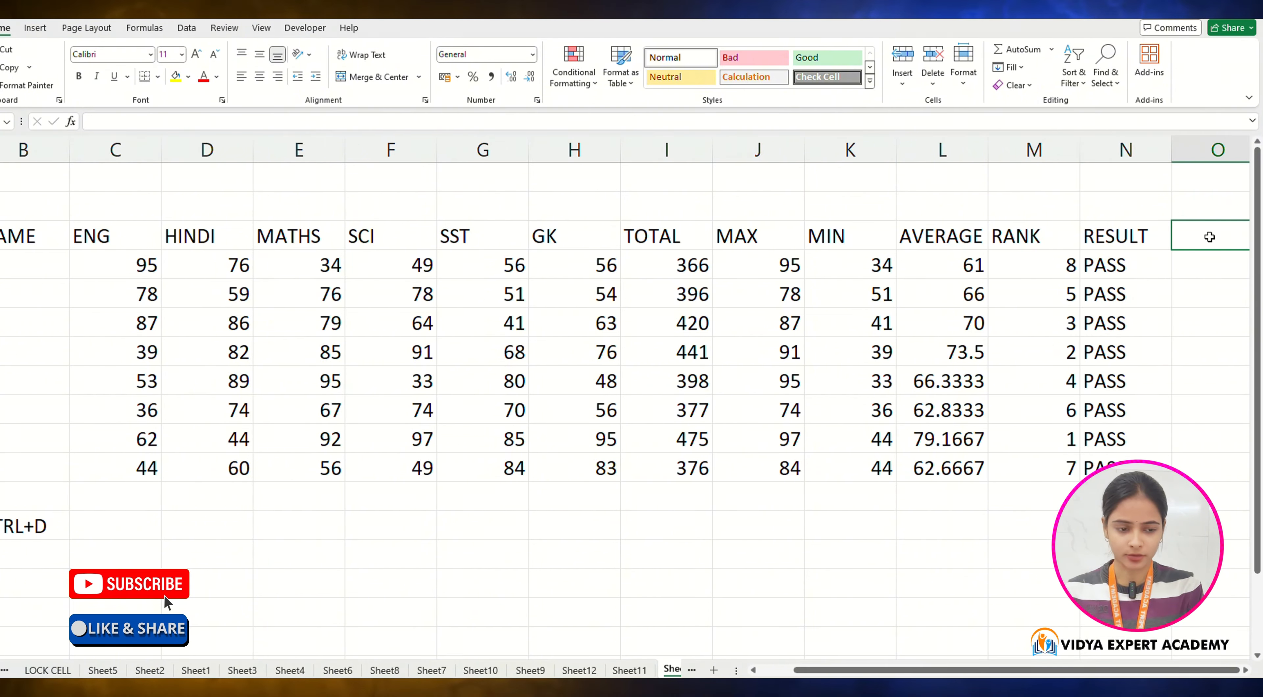
type("GRADE")
key("Return")
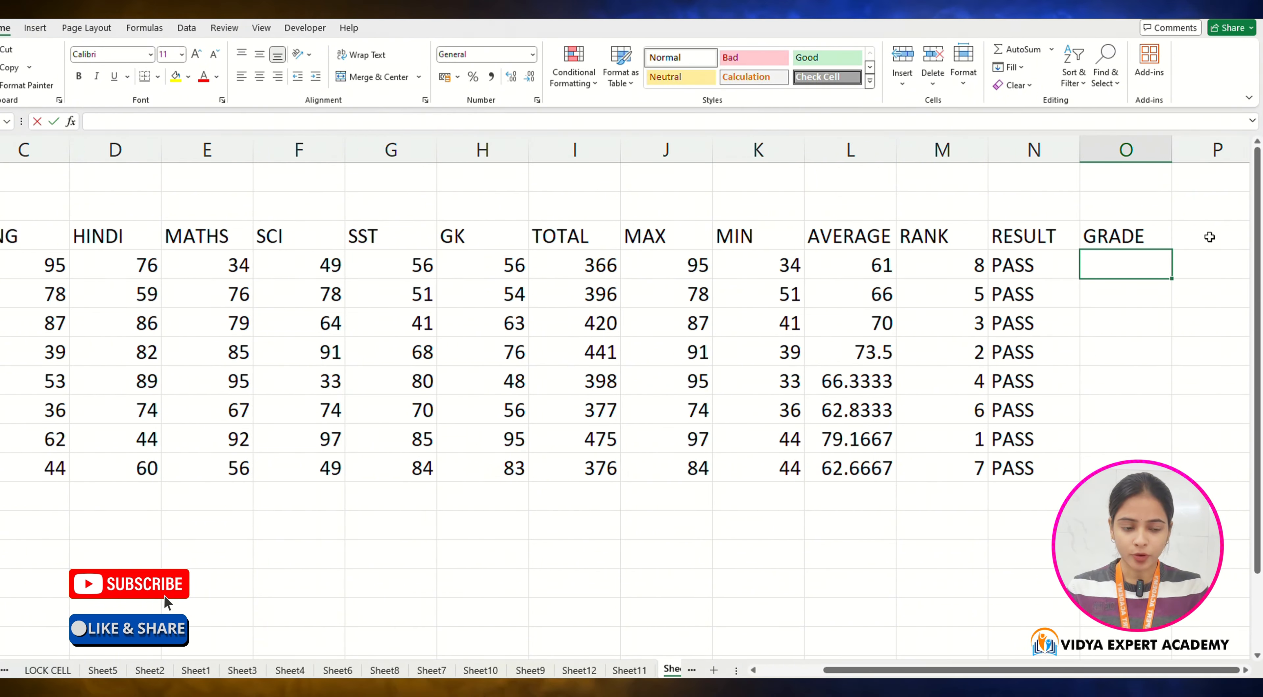
Step: Enter =IF(L4>80,"A",IF(L4>60,"B",IF(L4>33,"C","FAIL"))) in cell O4 to grade student A from the average
type("=IF(")
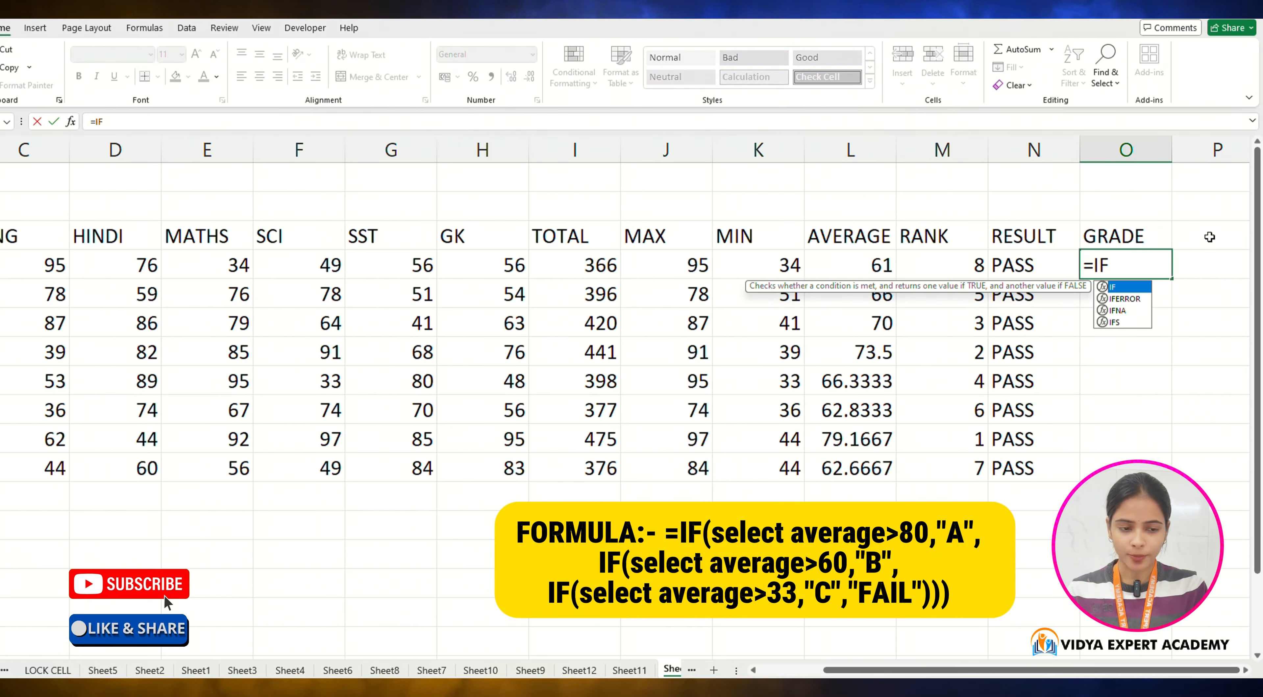
left_click(843, 265)
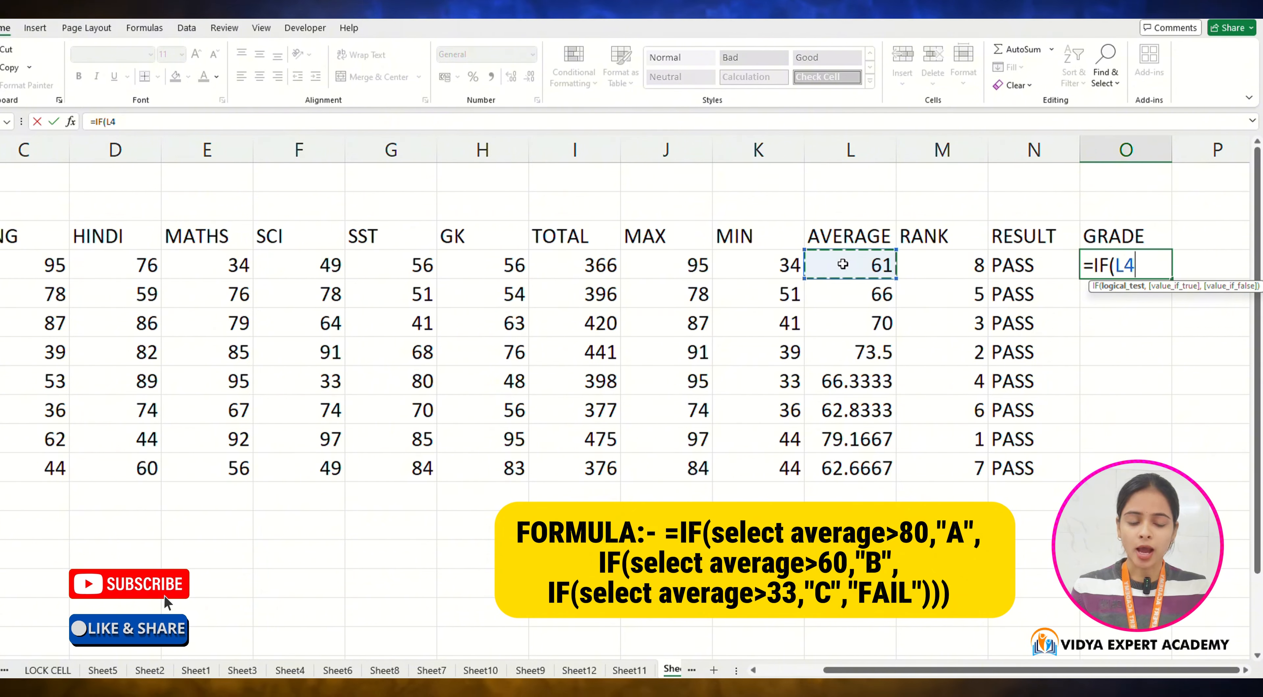
type(">")
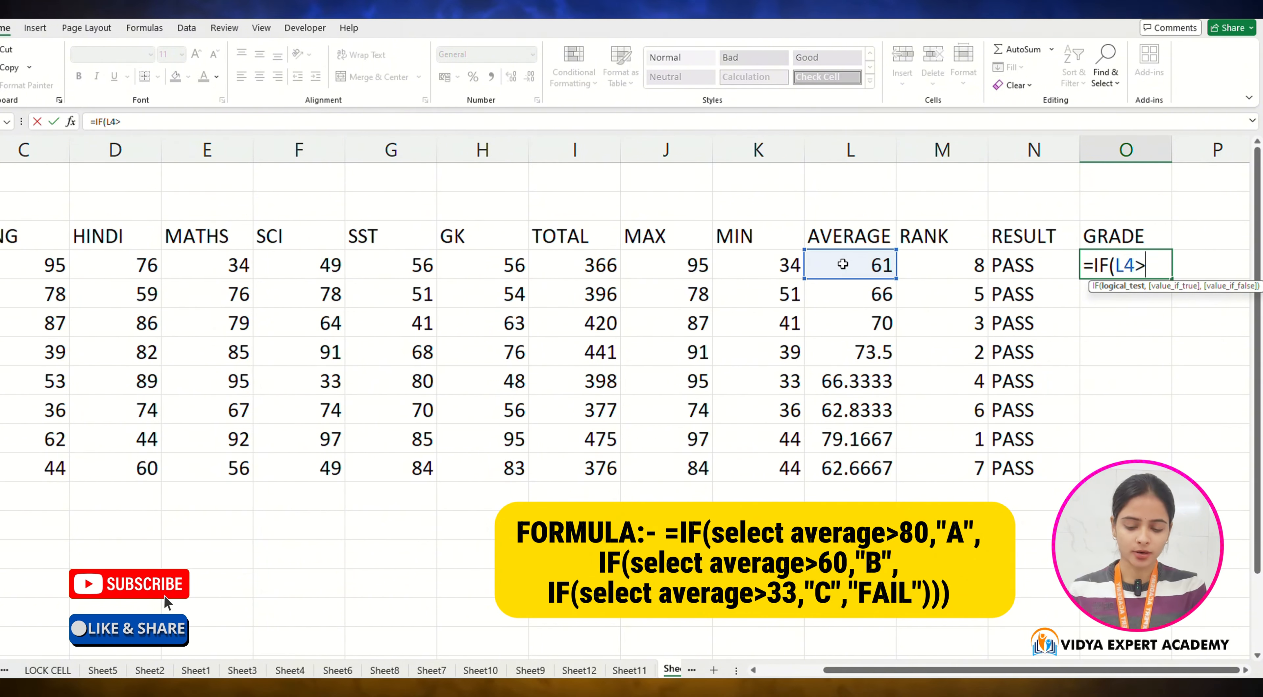
type("80")
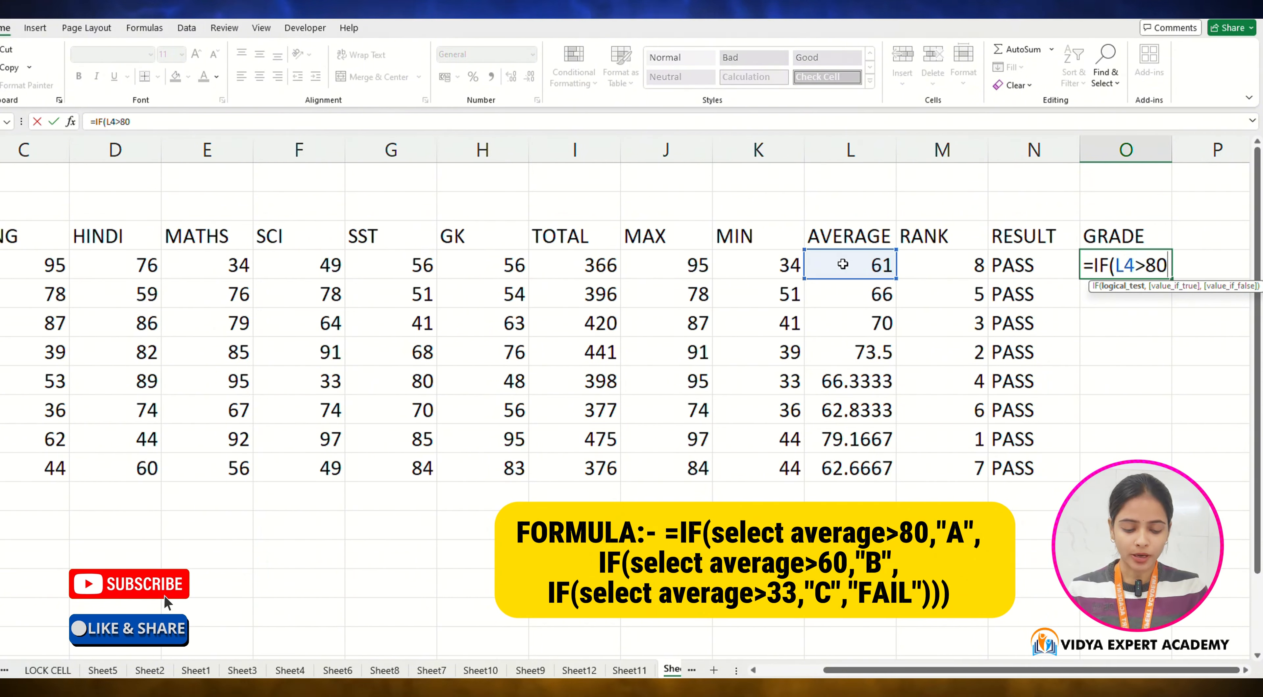
type(",\"A\"")
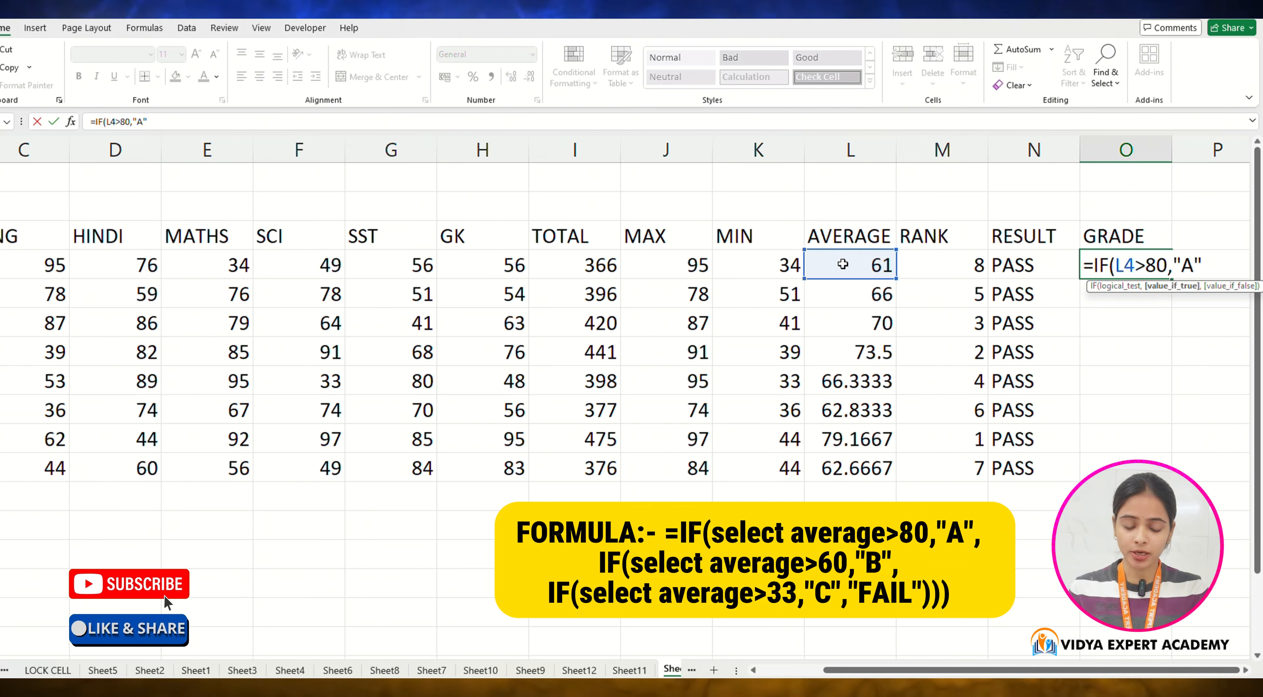
type(",")
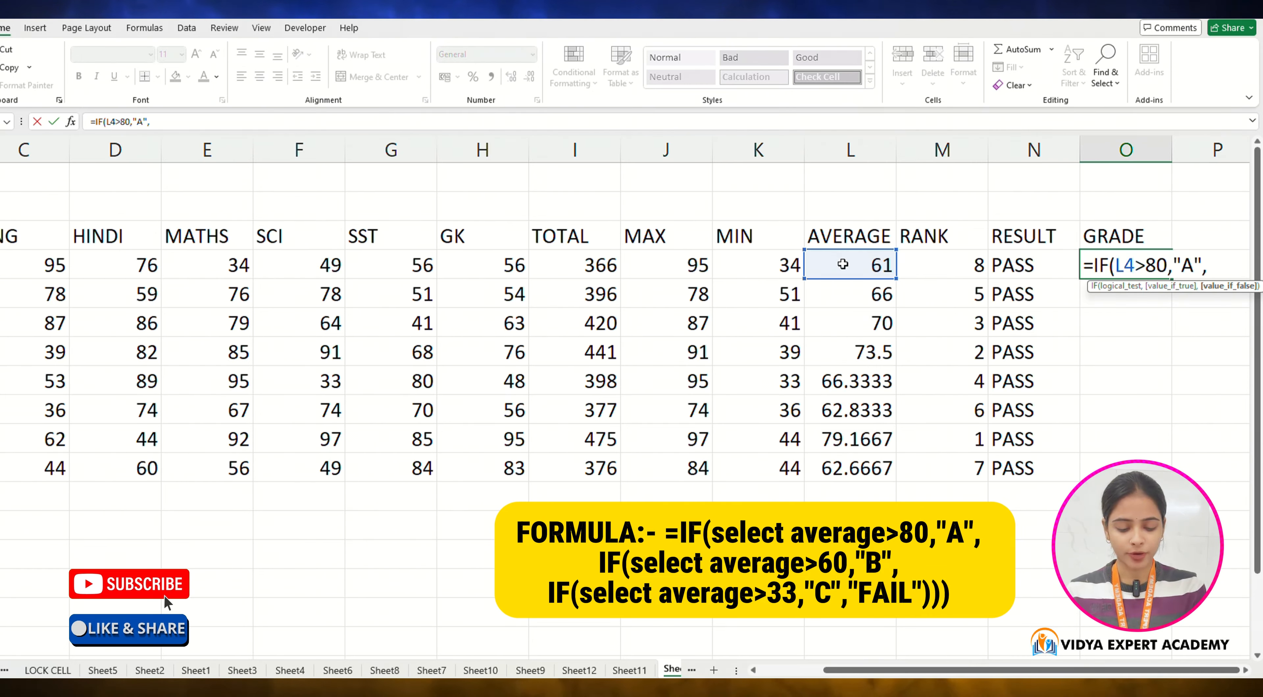
type("IF(")
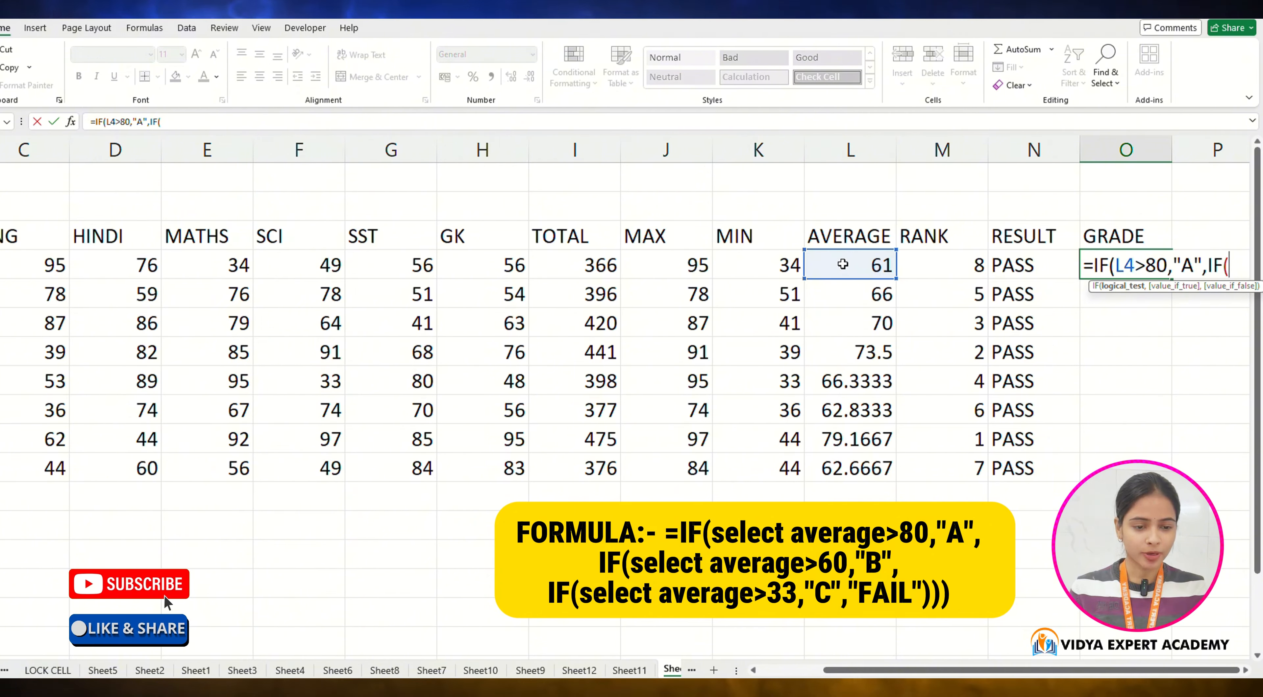
key("Left")
key("Left")
key("Left")
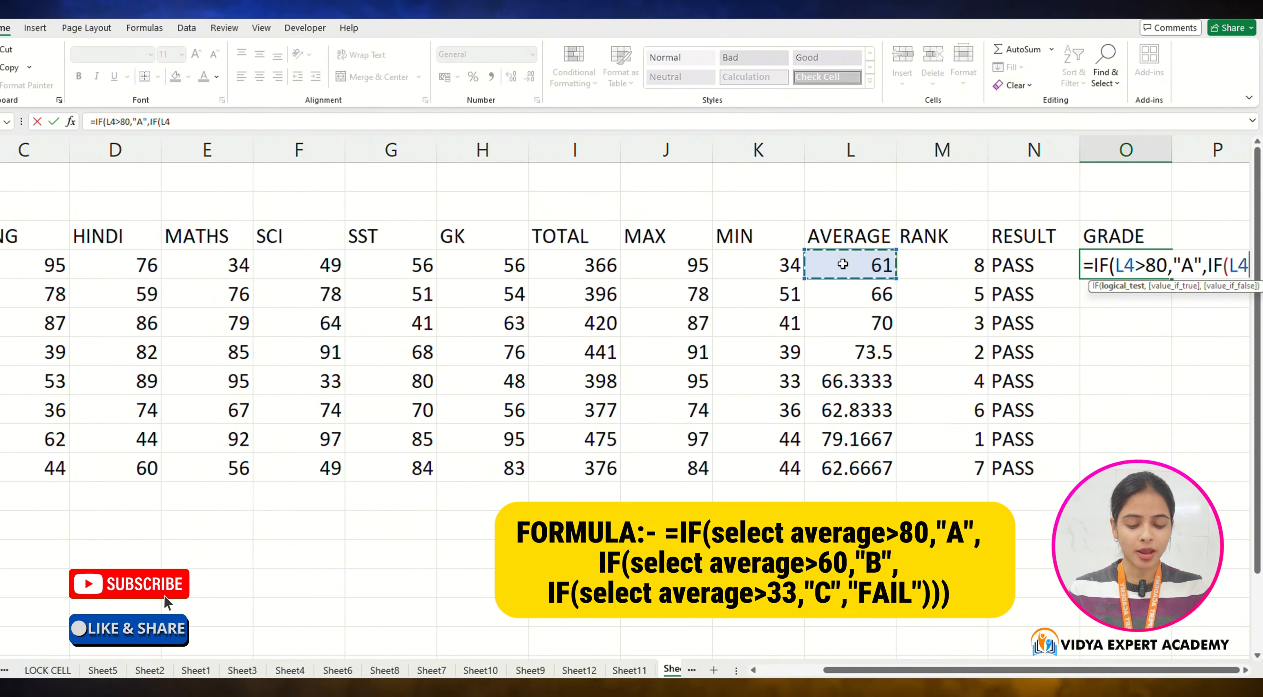
type(">60,\"B")
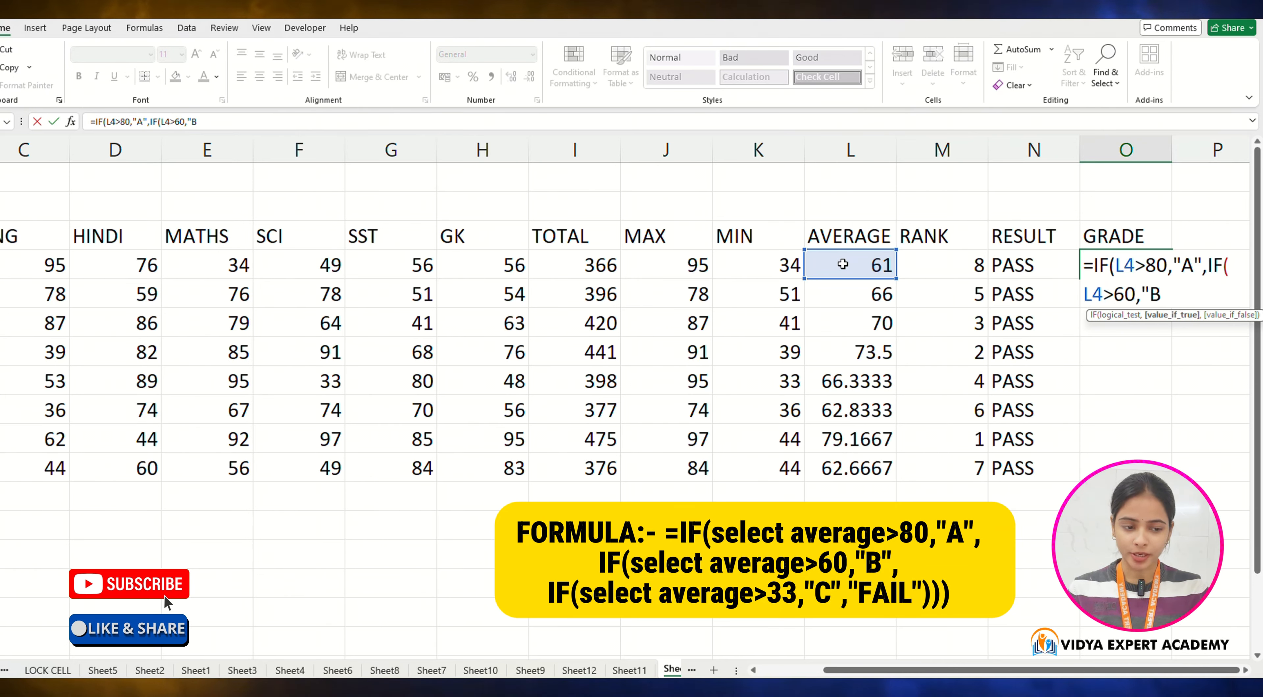
type("\",IF(")
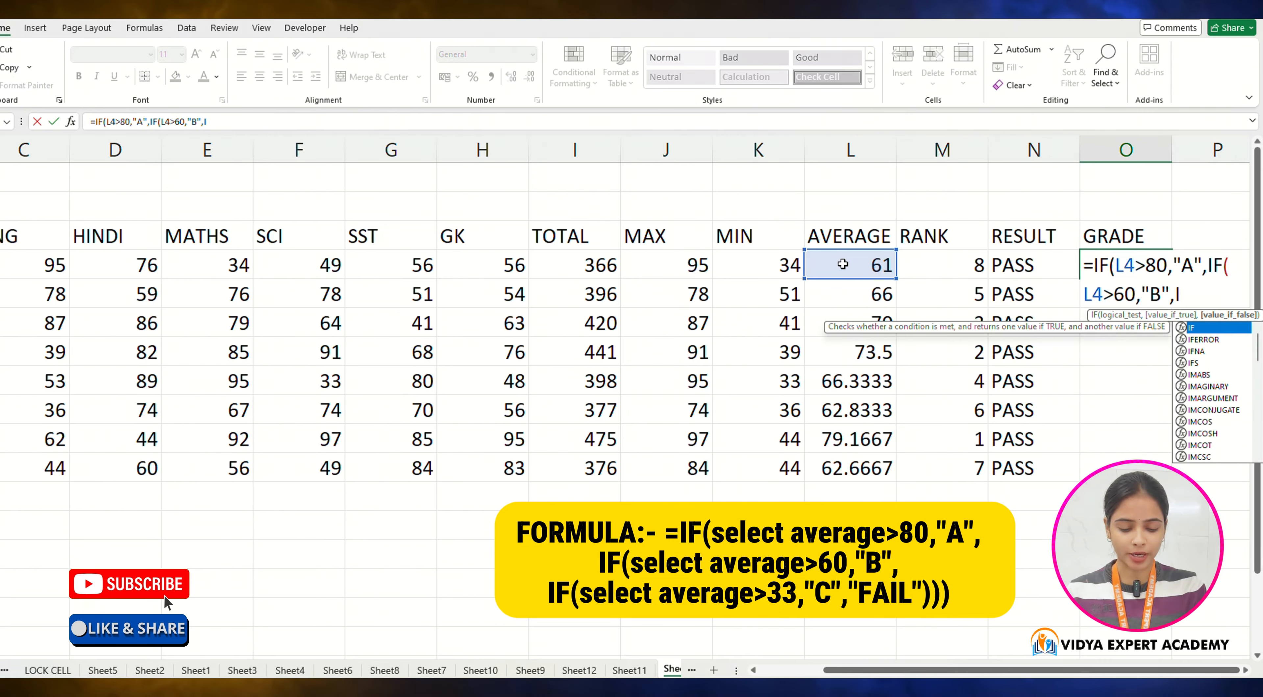
key("Left")
key("Left")
key("Left")
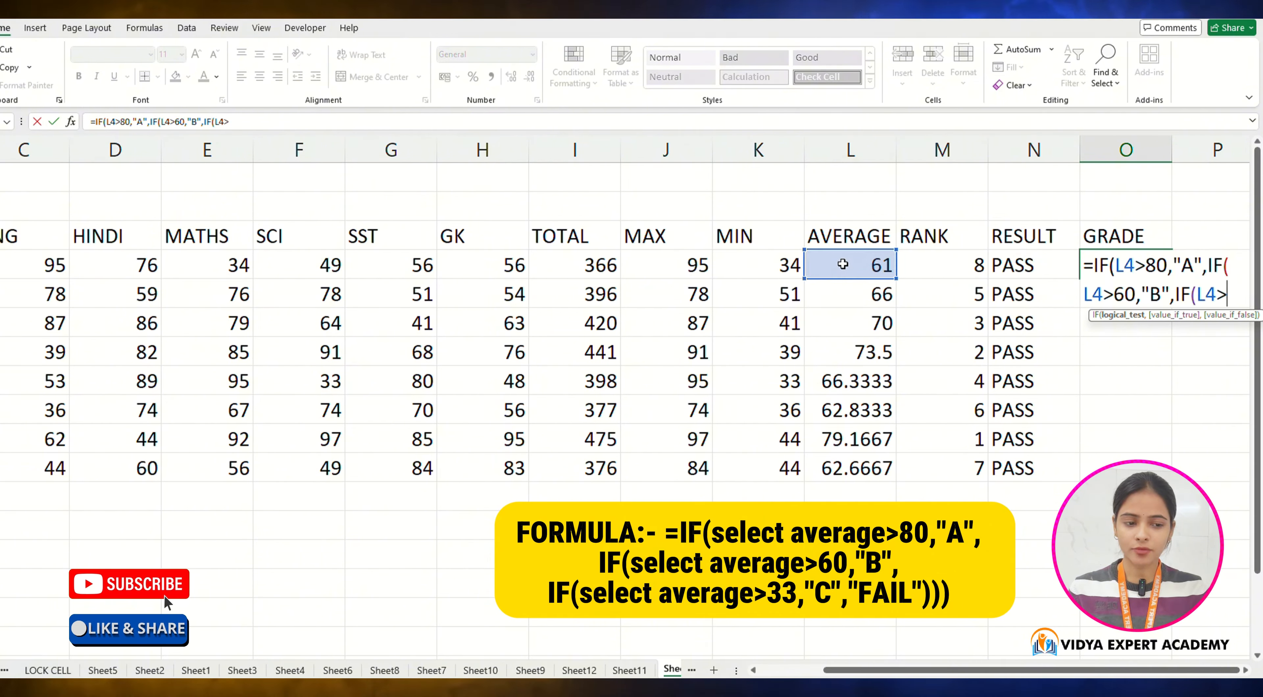
type(">33")
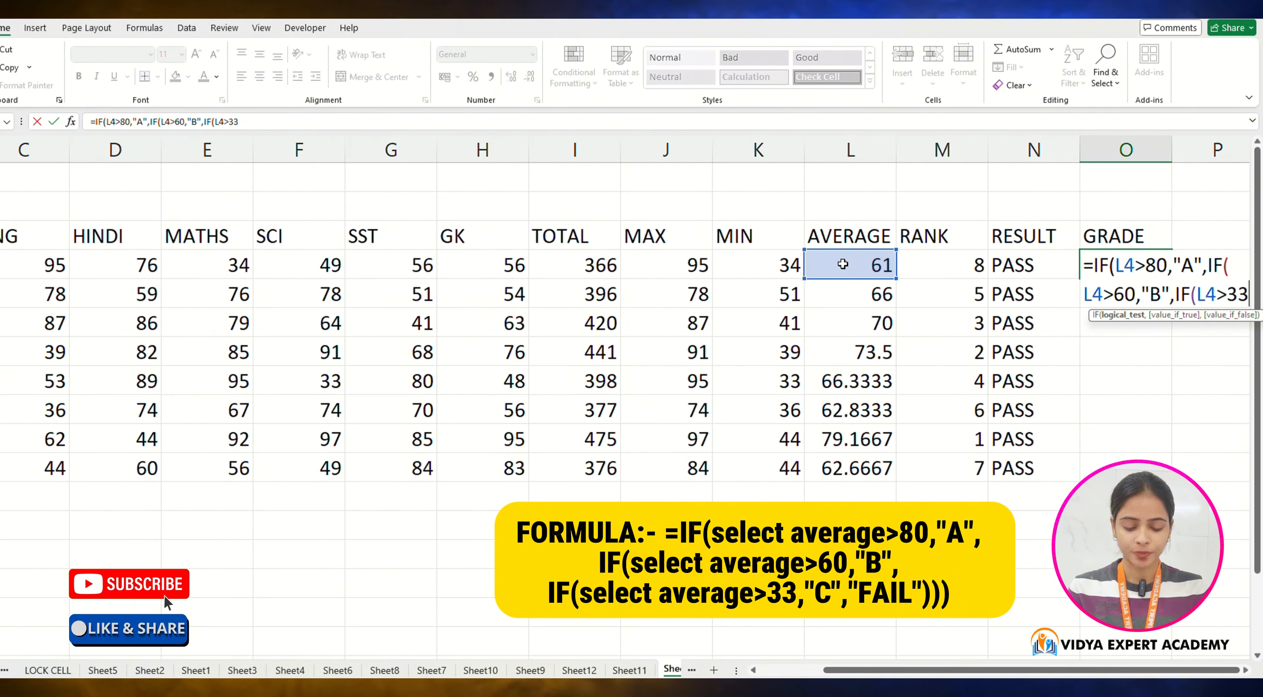
type(",\"C")
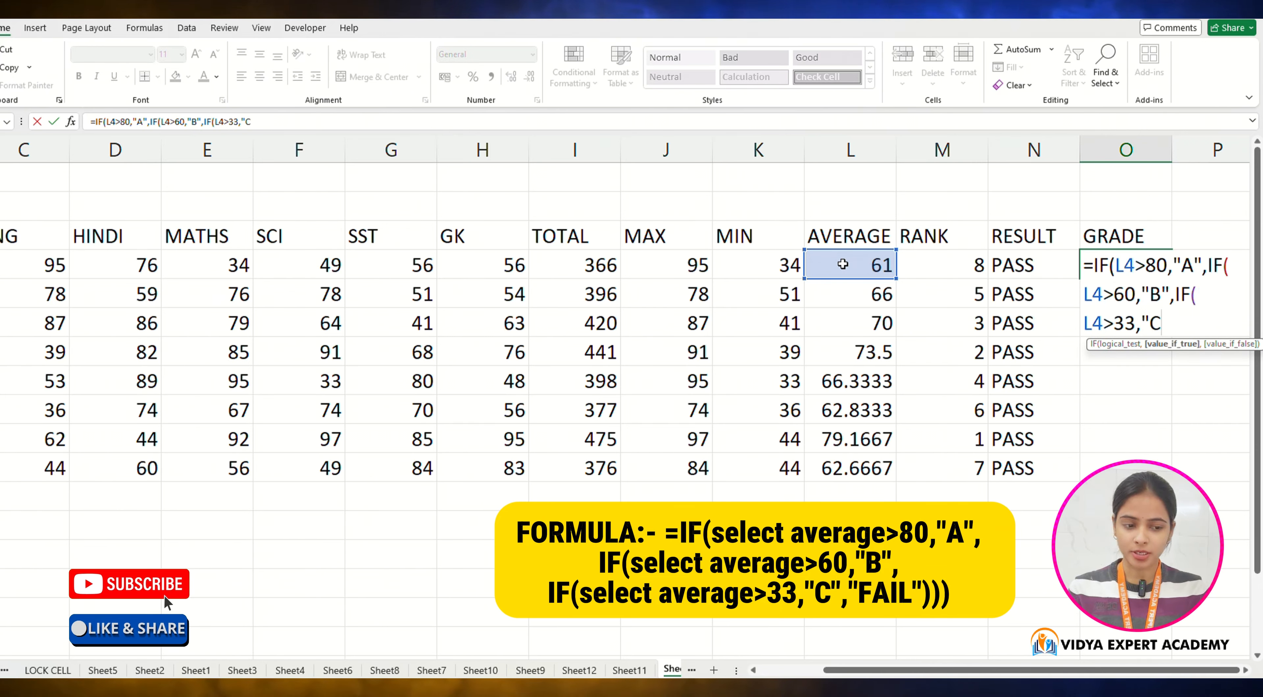
type("\",\"FAIL\"")
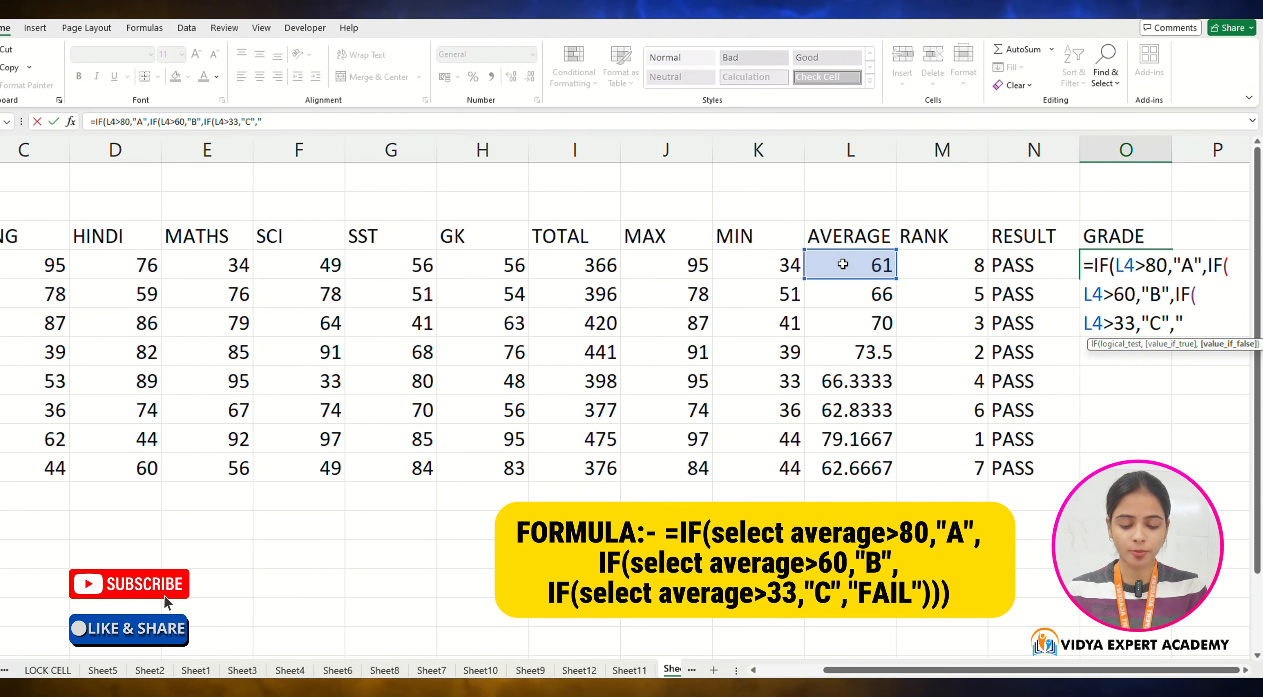
type(")))")
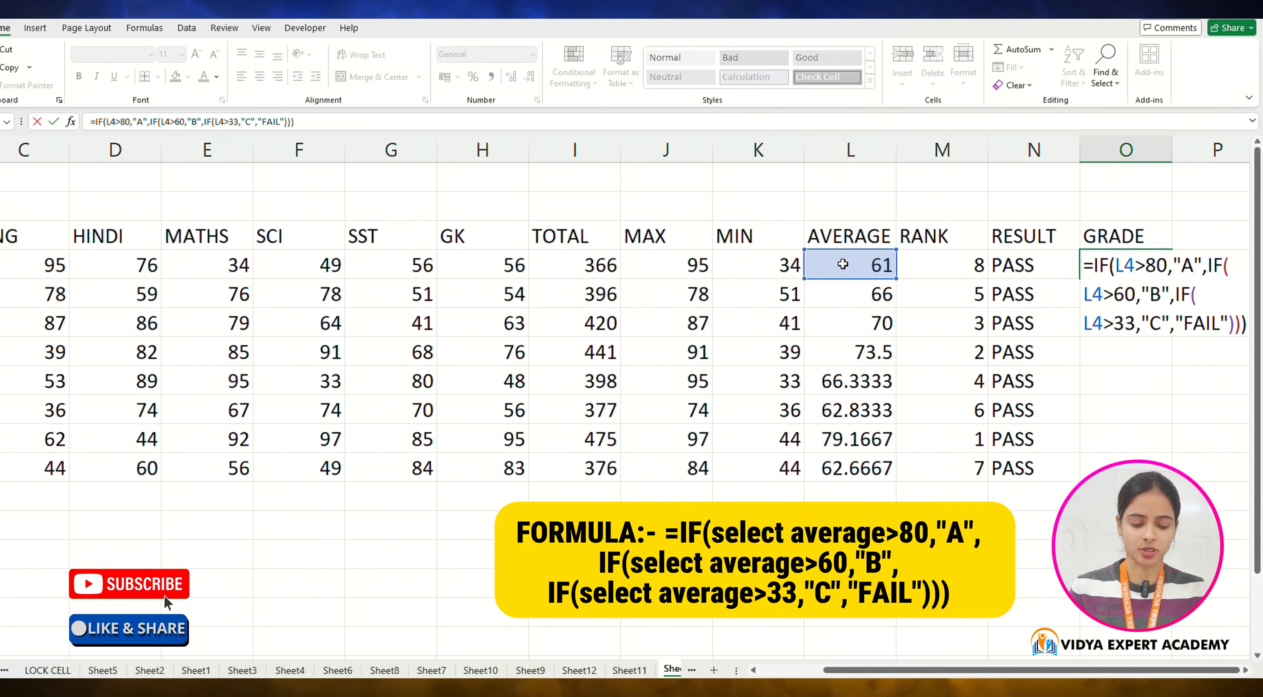
key("Return")
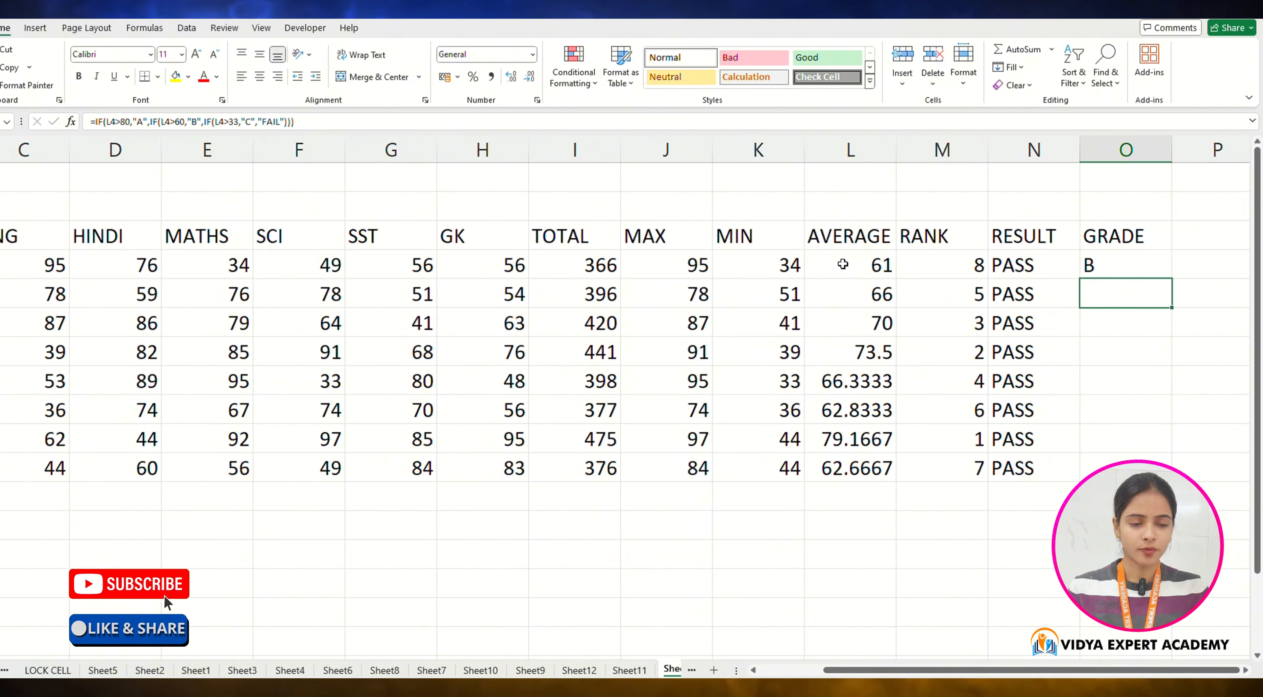
Step: Fill the GRADE formula down from O4 through O11 for all students
key("Up")
key("shift+Down")
key("shift+Down")
key("shift+Down")
key("shift+Down")
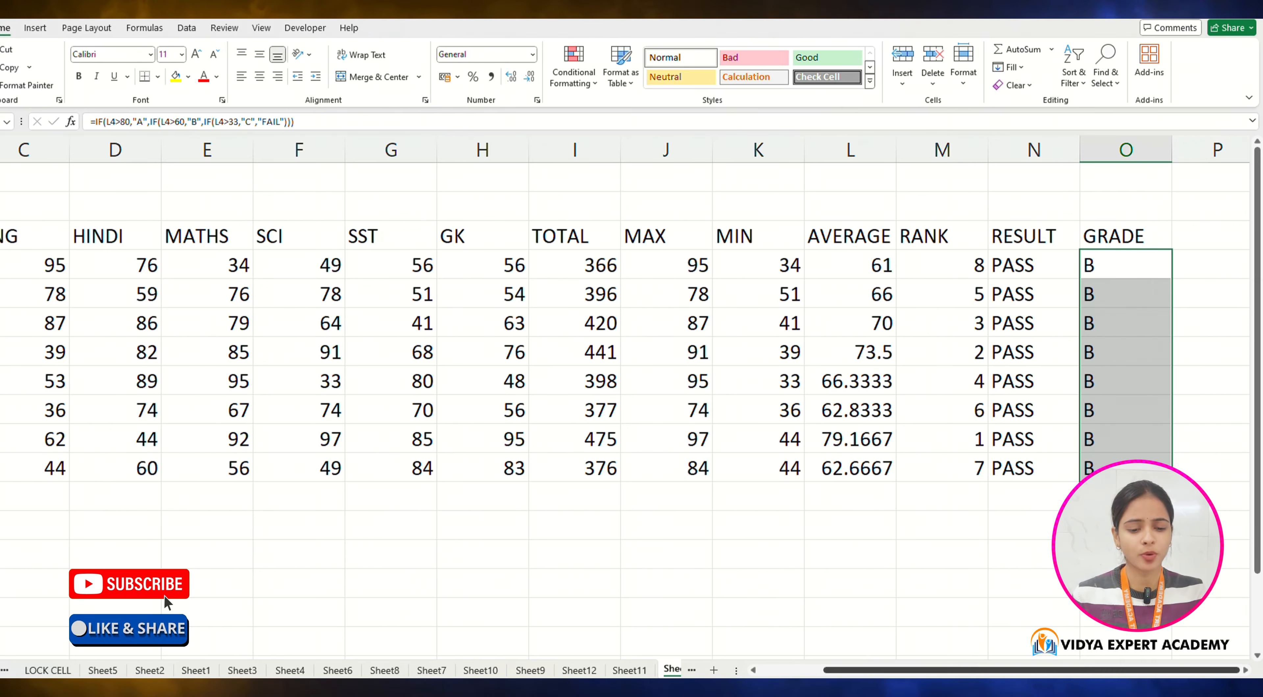
scroll(353, 431, "left", 2)
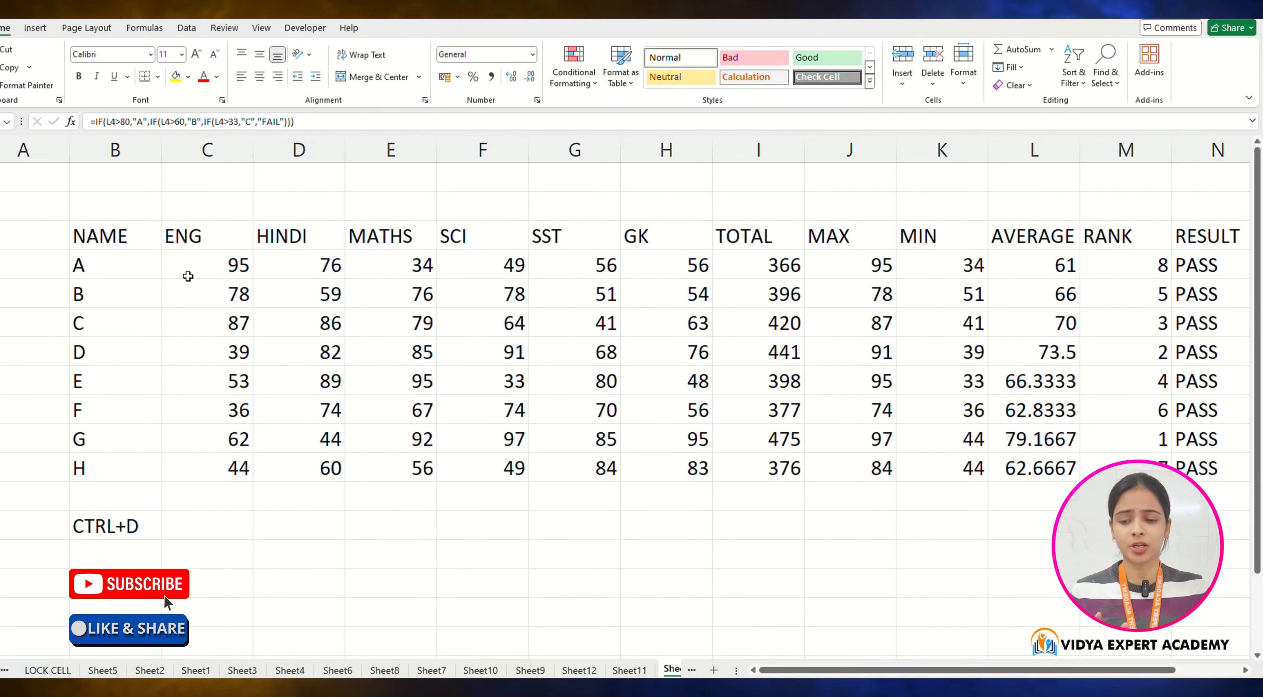
left_click_drag(252, 272, 1035, 497)
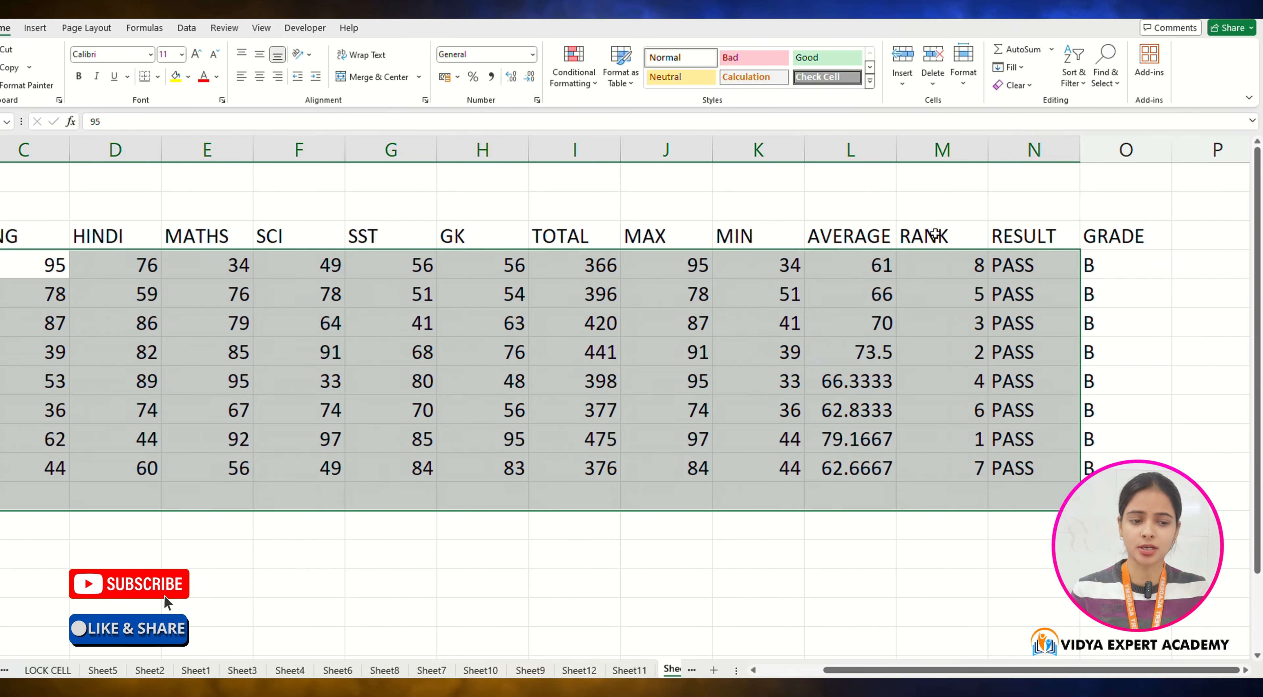
left_click_drag(550, 263, 1128, 467)
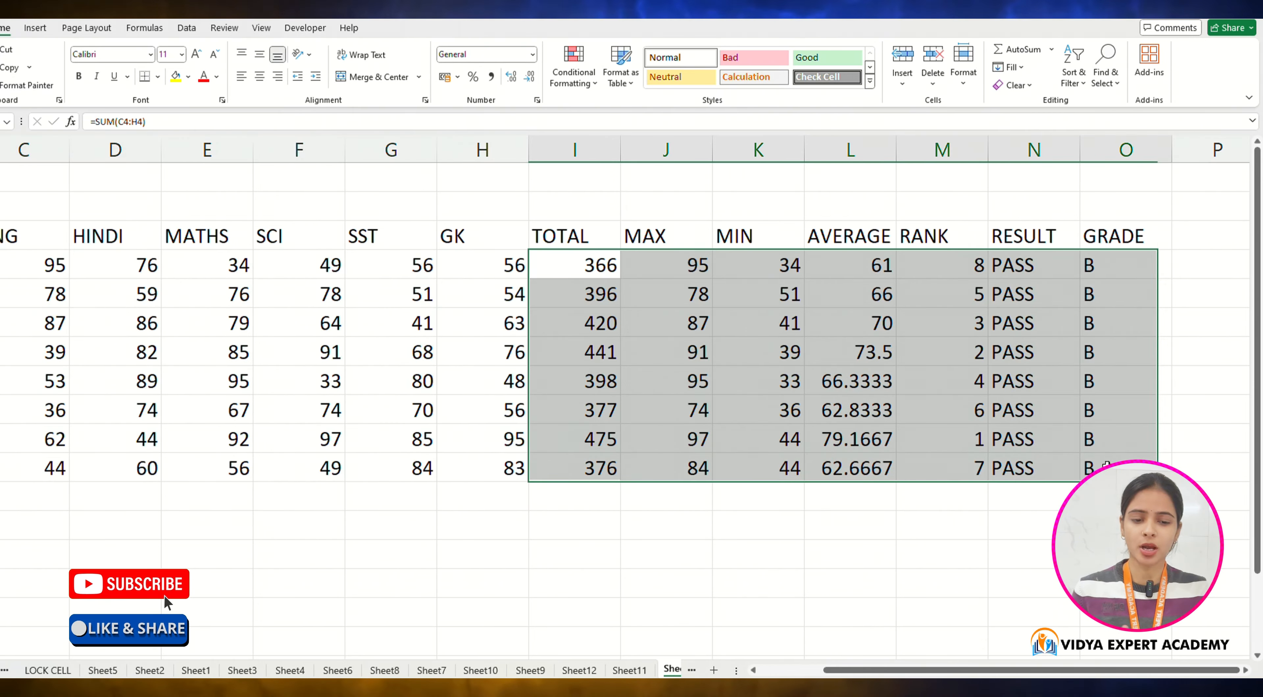
left_click(175, 525)
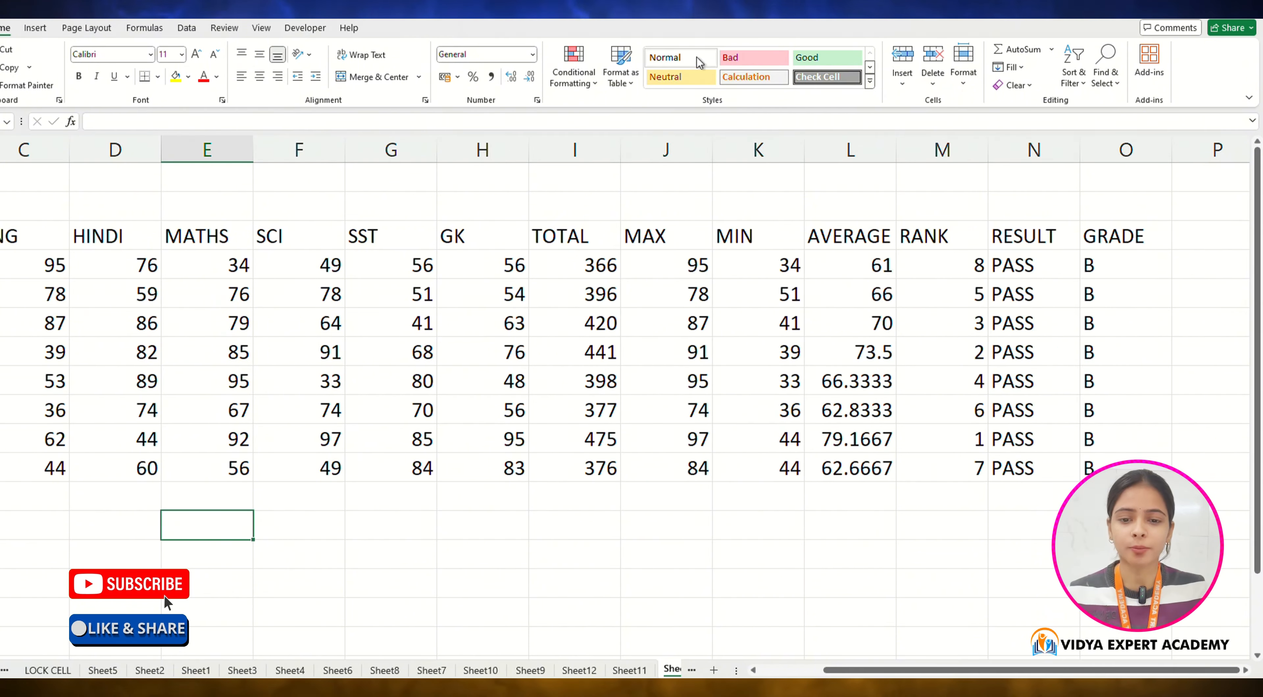
left_click(532, 54)
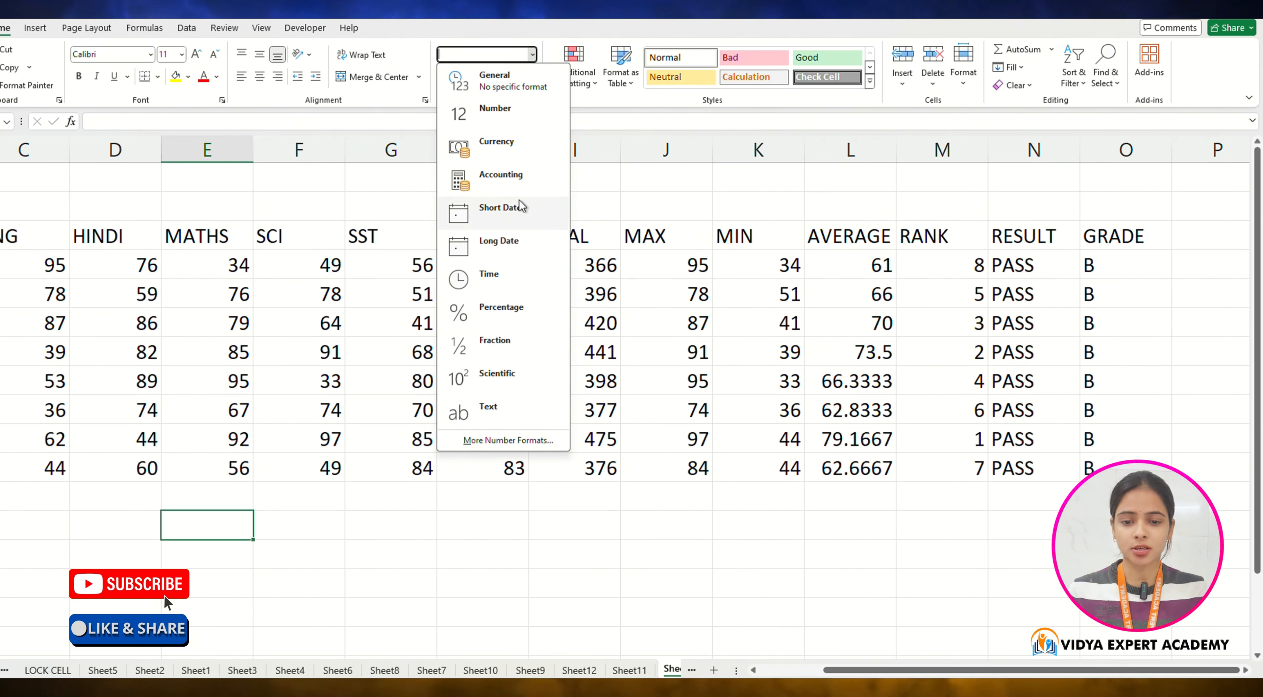
left_click(594, 186)
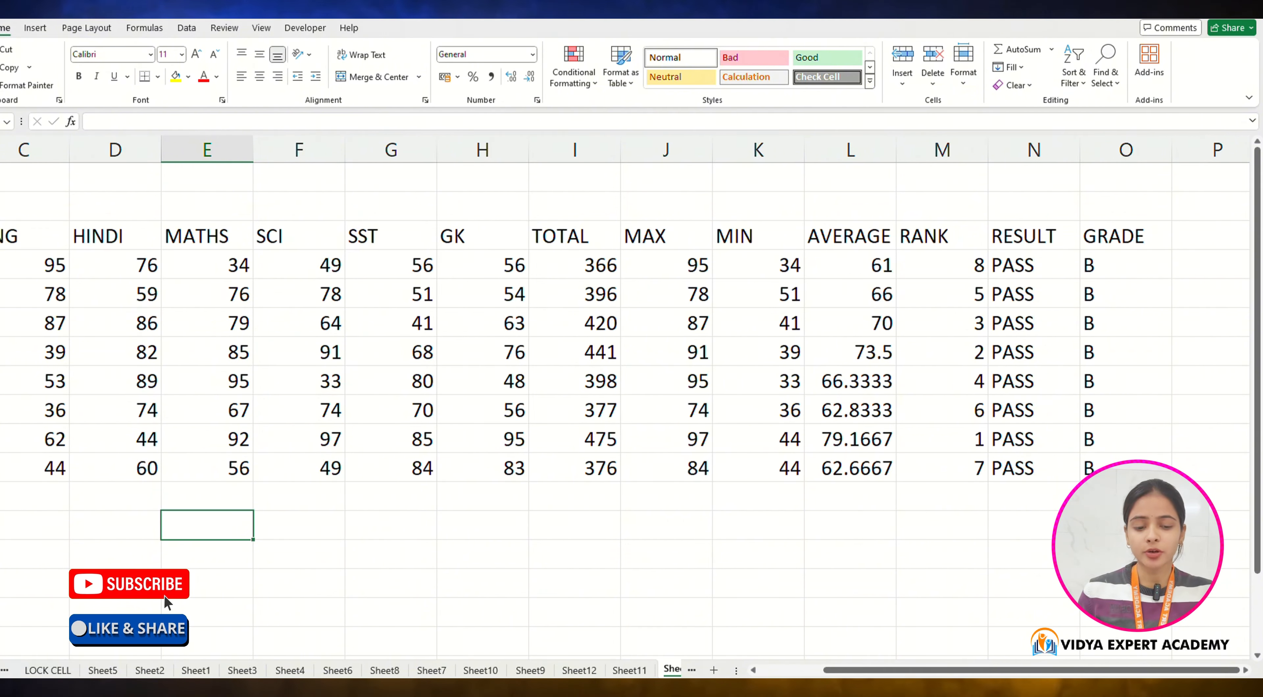
scroll(628, 343, "left", 2)
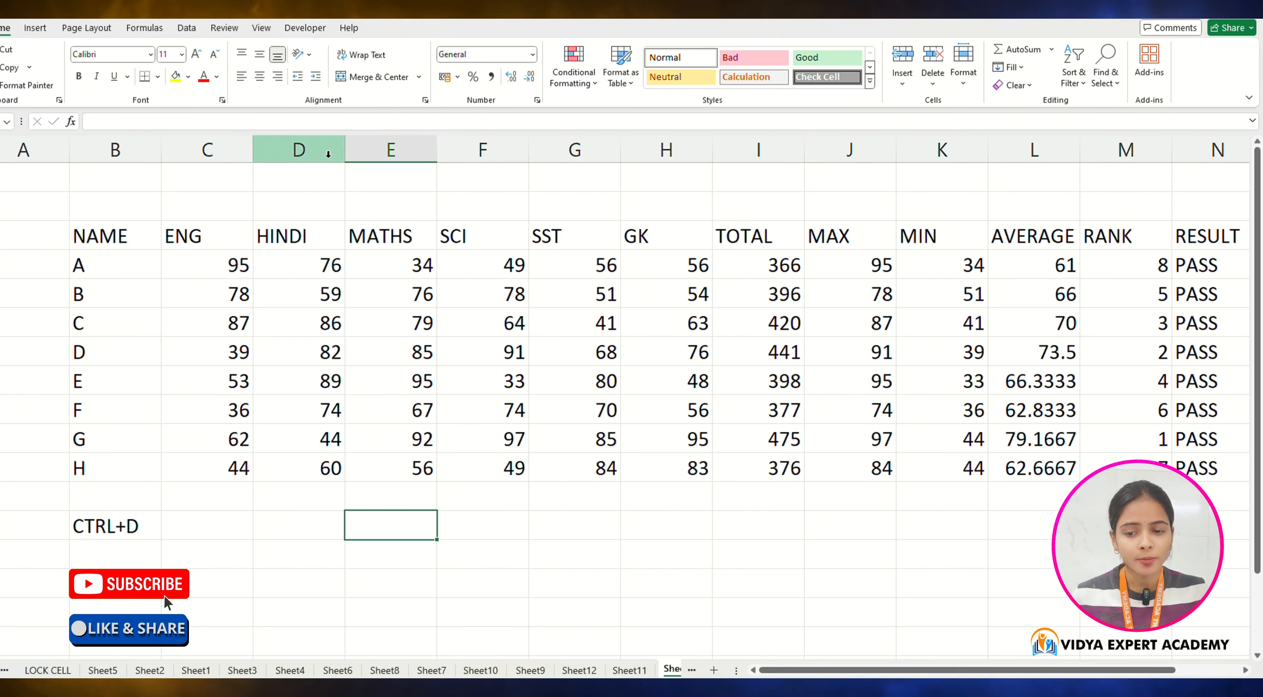
left_click_drag(258, 176, 840, 207)
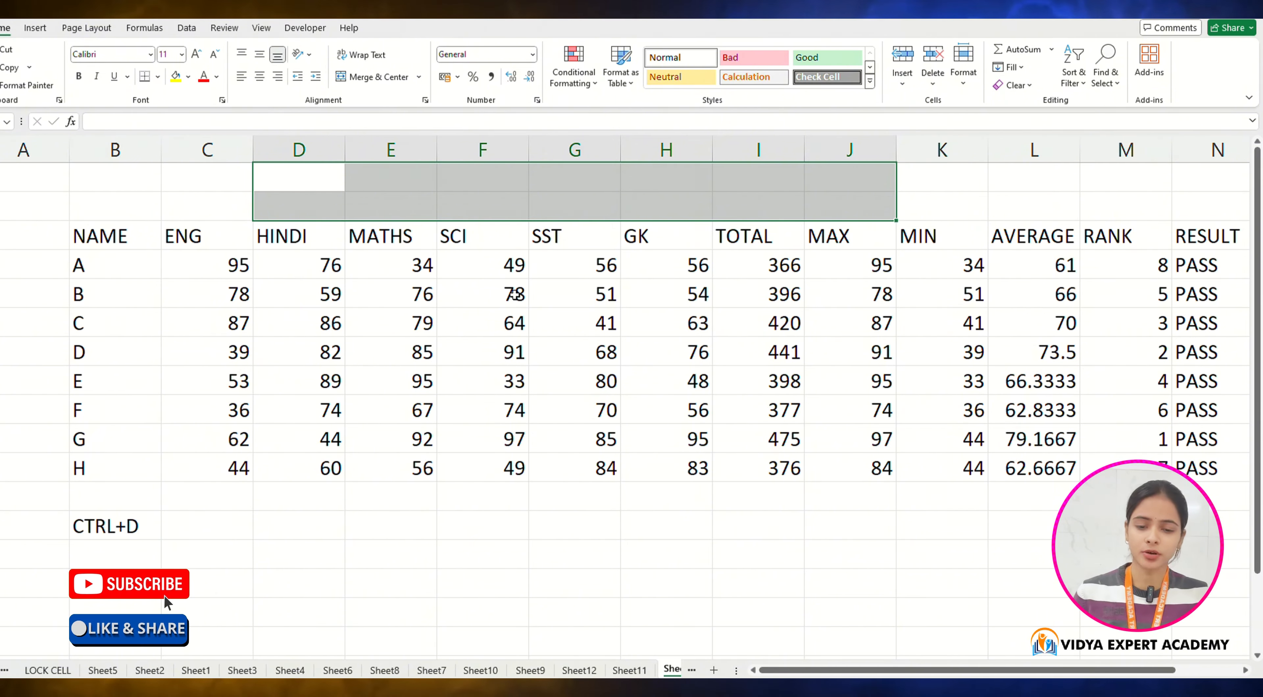
left_click(653, 506)
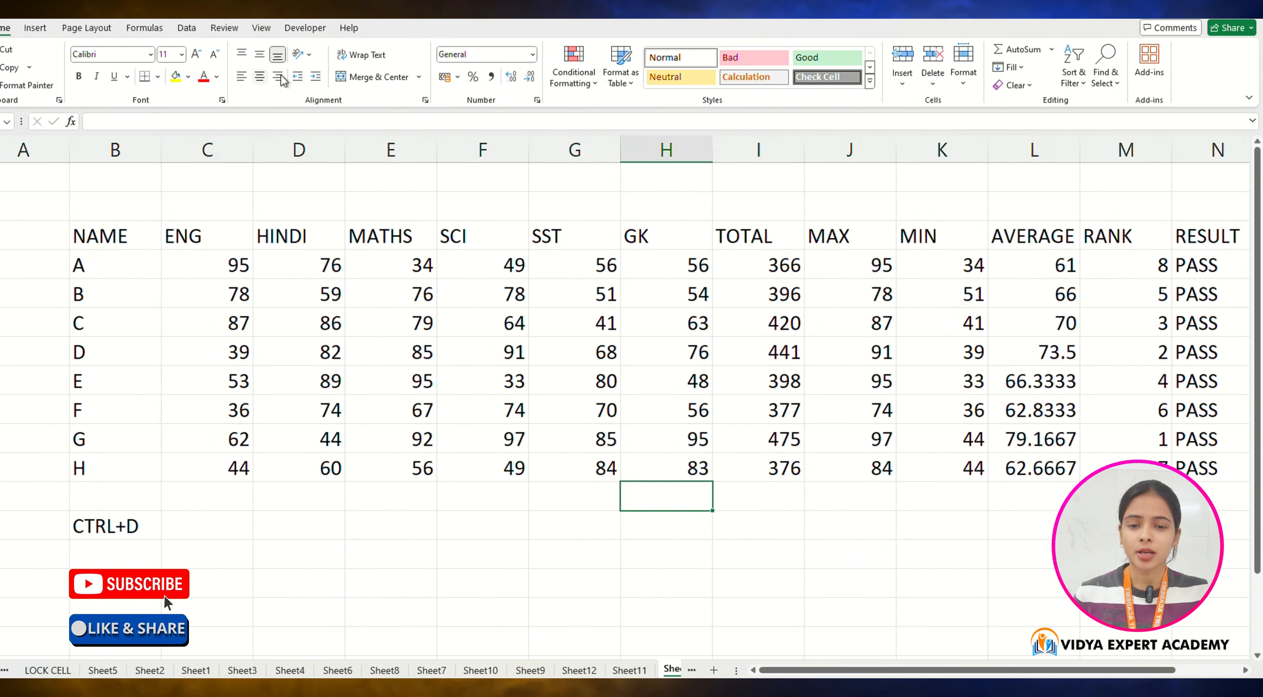
left_click(598, 84)
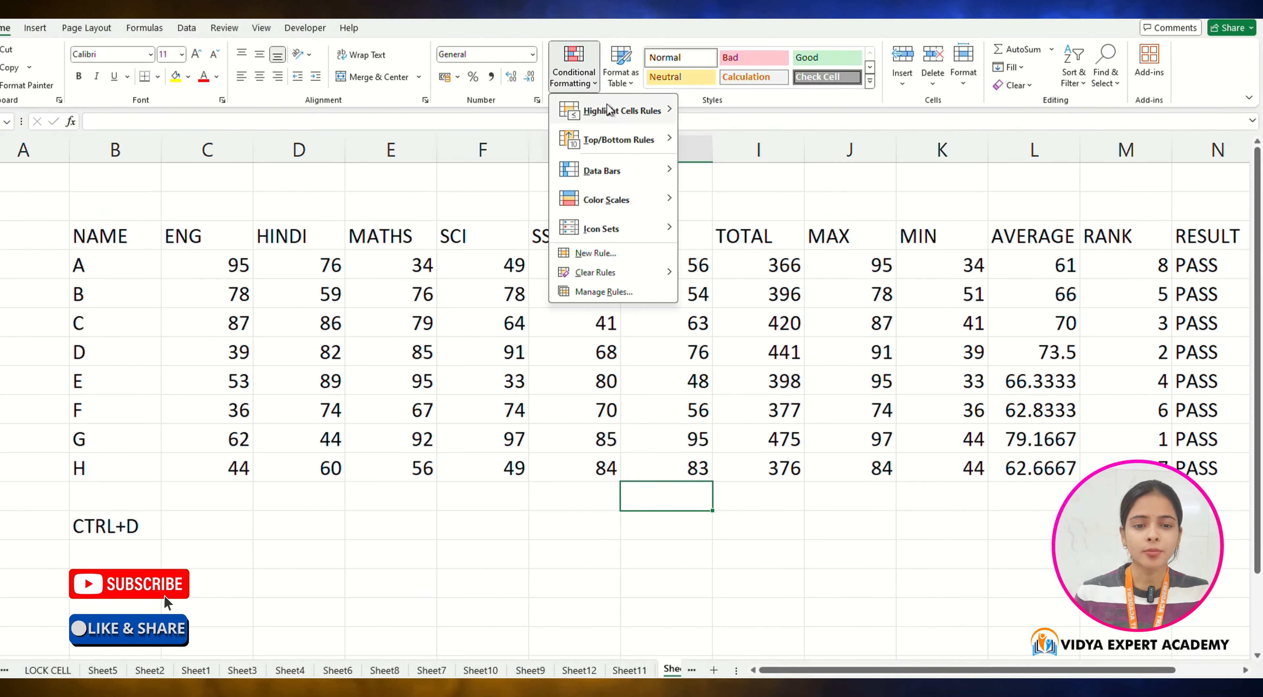
mouse_move(610, 113)
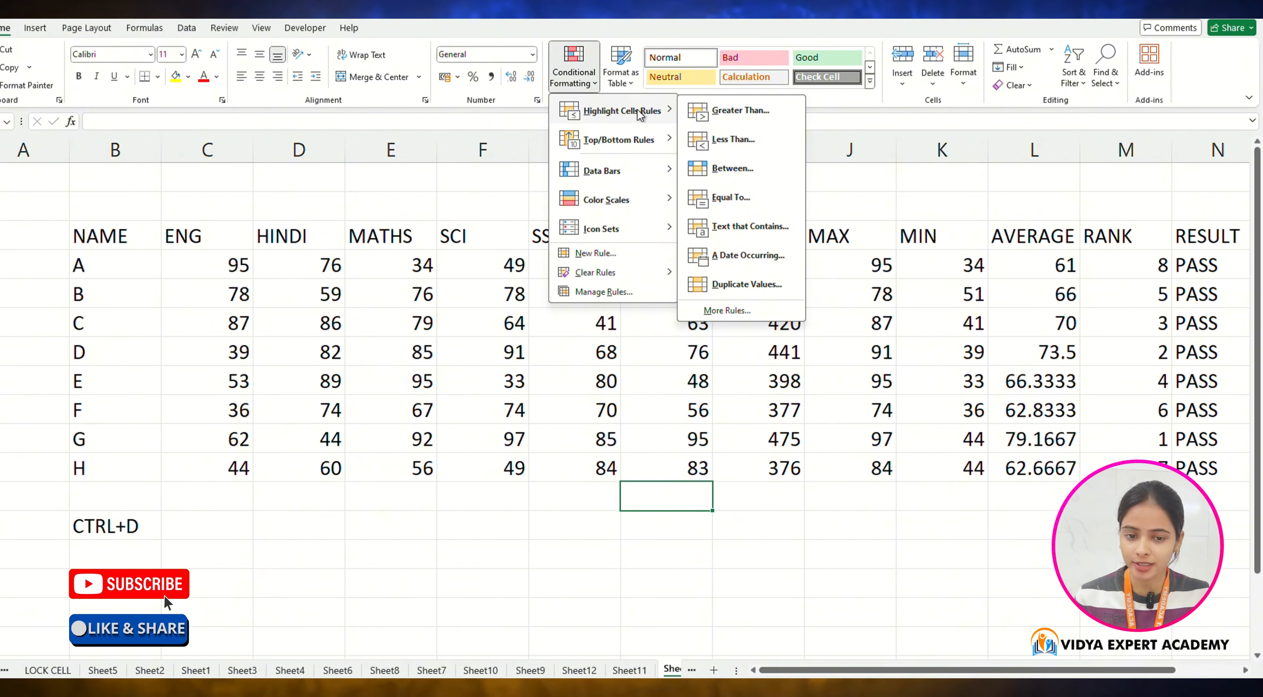
left_click(740, 111)
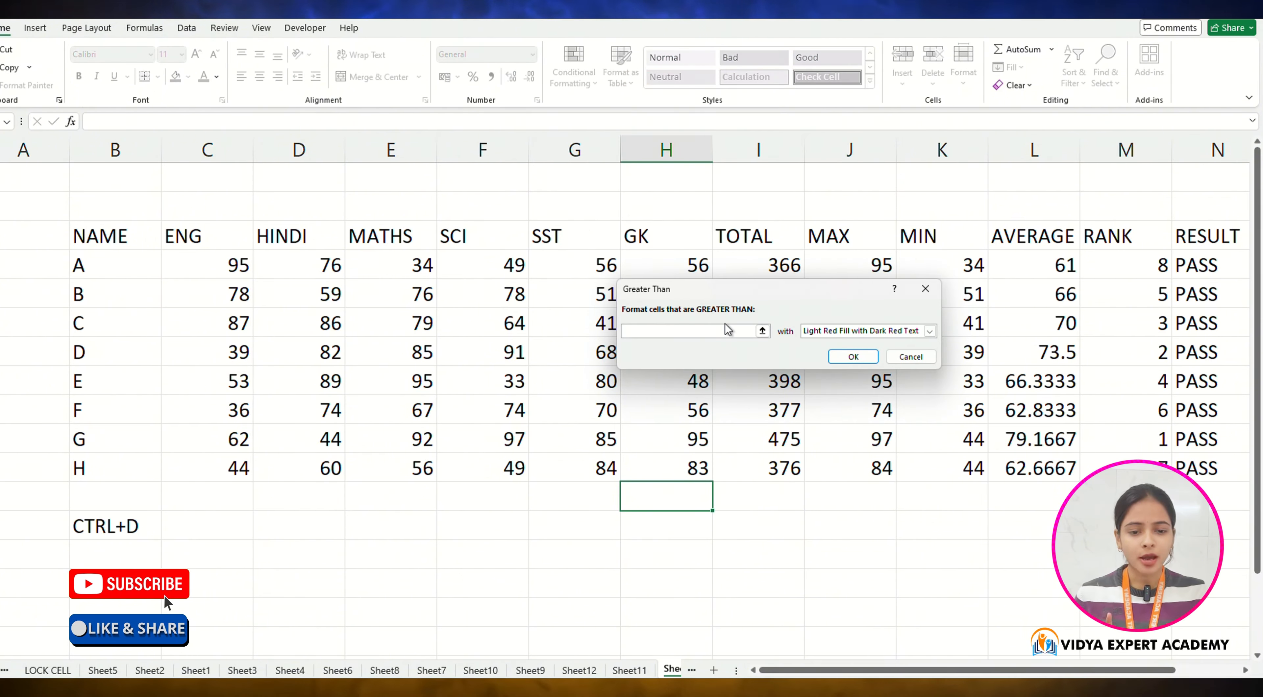
left_click(642, 326)
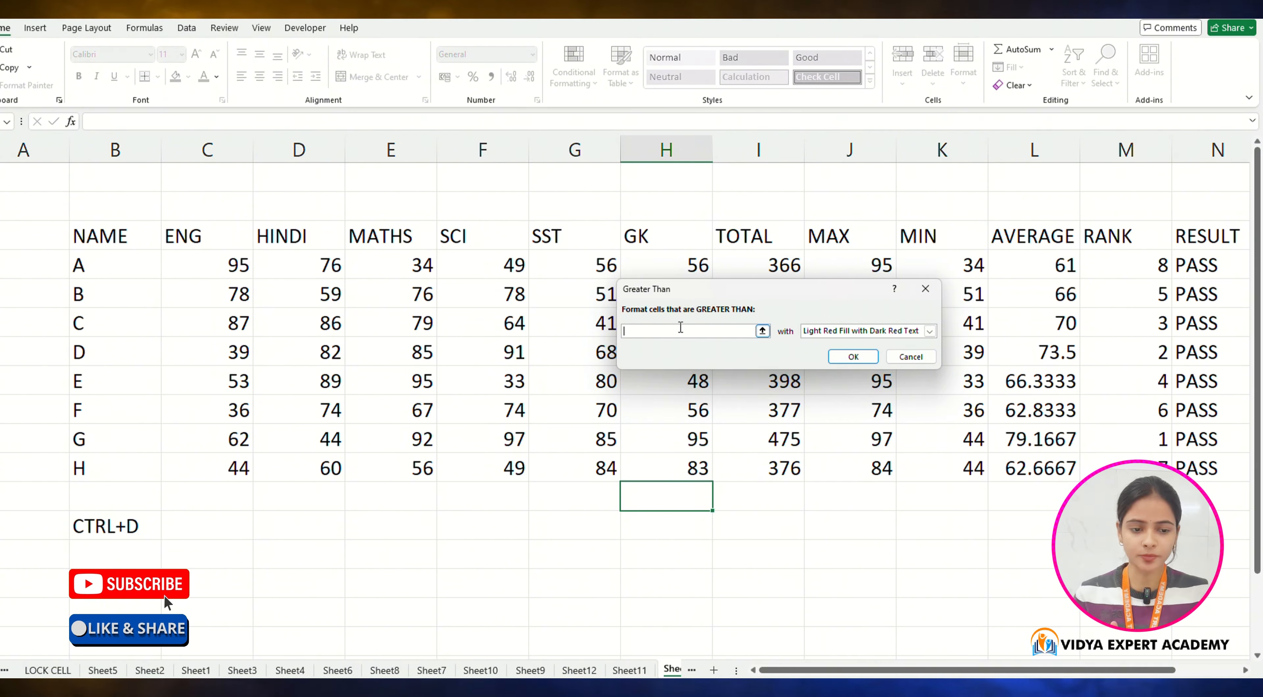
key("Escape")
Step: Highlight ENG marks in C4:C11 greater than 80 with Yellow Fill with Dark Yellow Text conditional formatting
left_click_drag(234, 282, 239, 468)
left_click(574, 74)
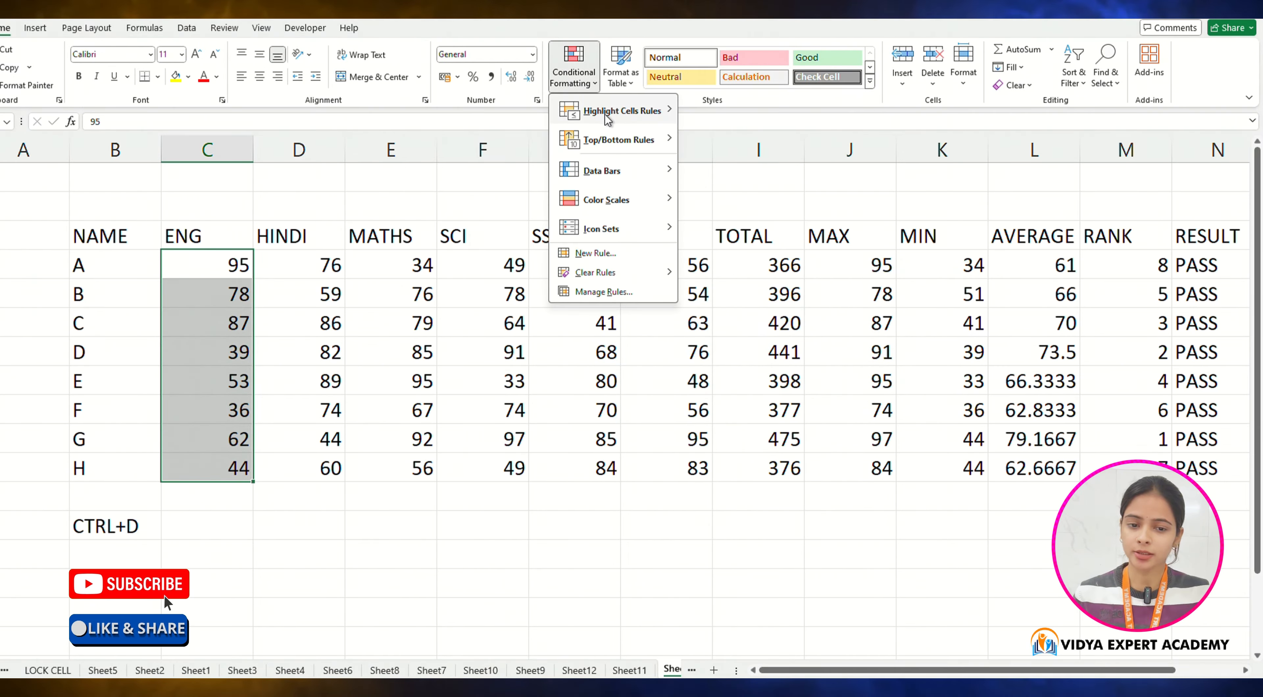
mouse_move(607, 118)
left_click(756, 110)
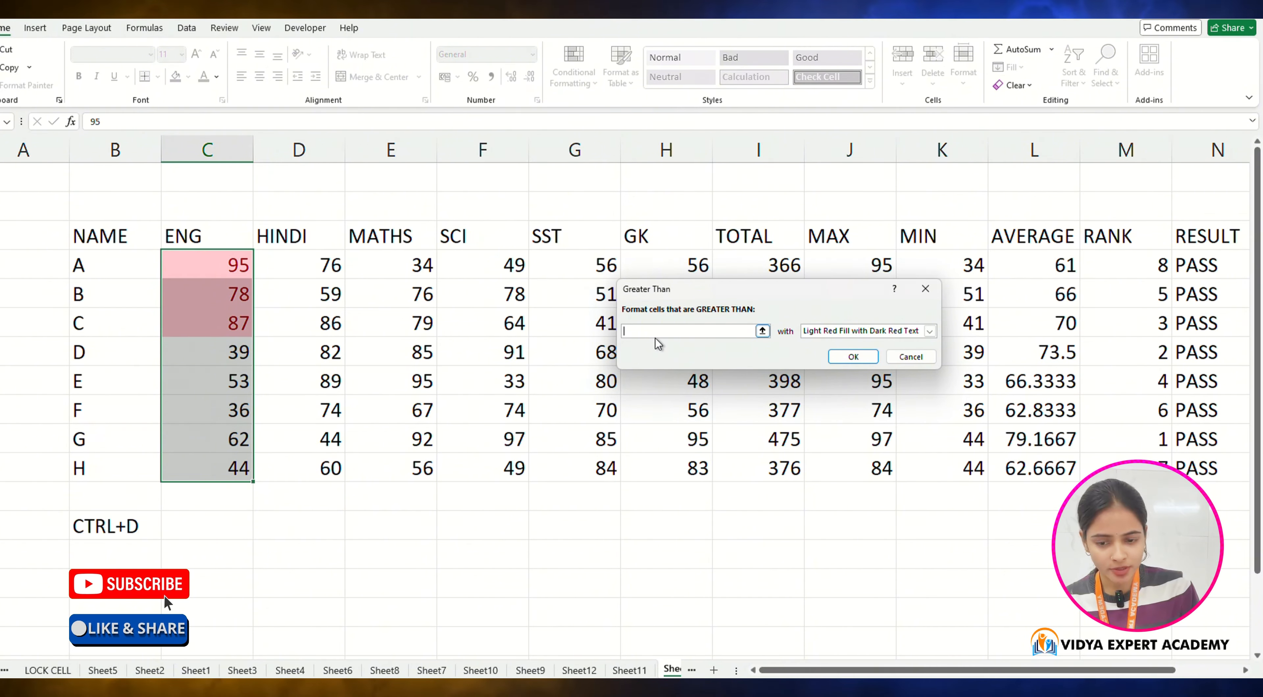
type("80")
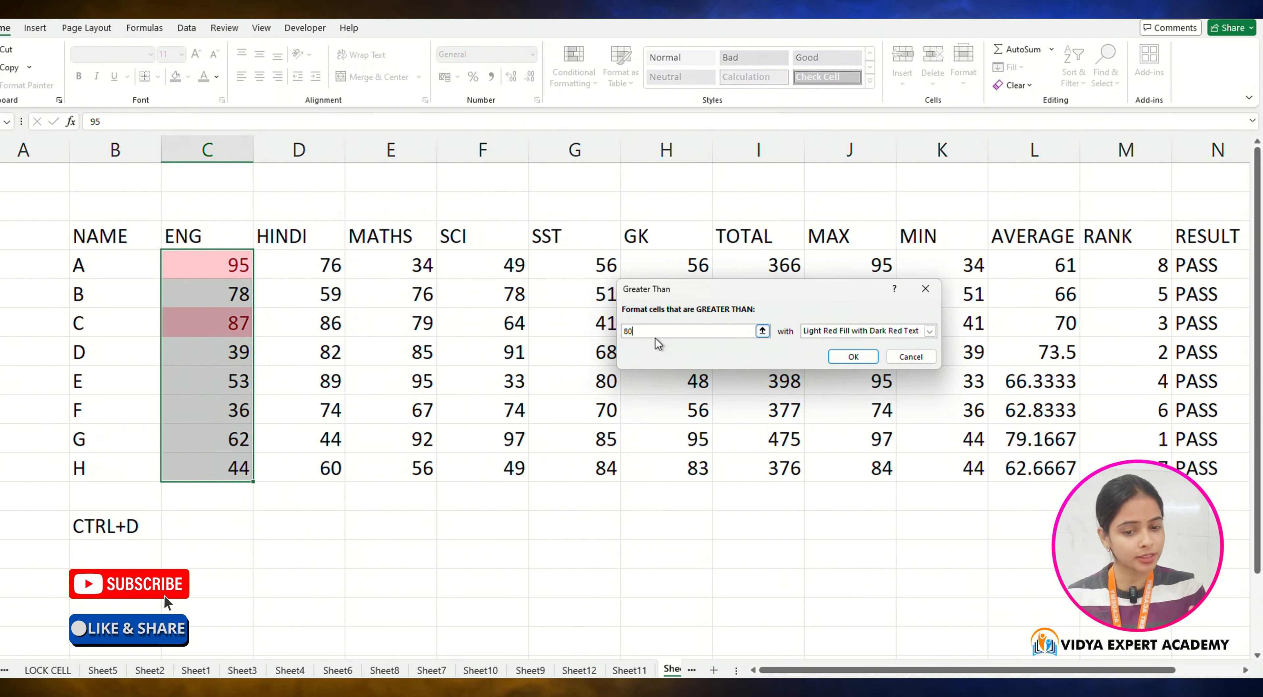
left_click(822, 334)
left_click(824, 351)
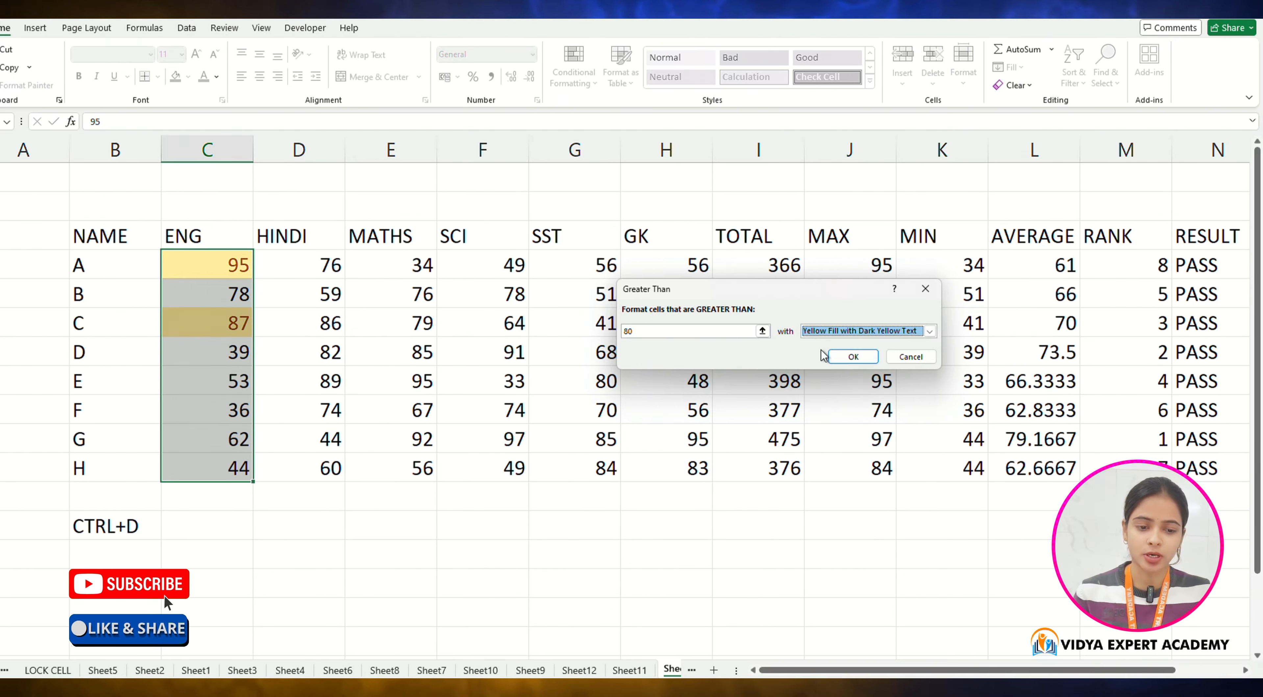
left_click(853, 357)
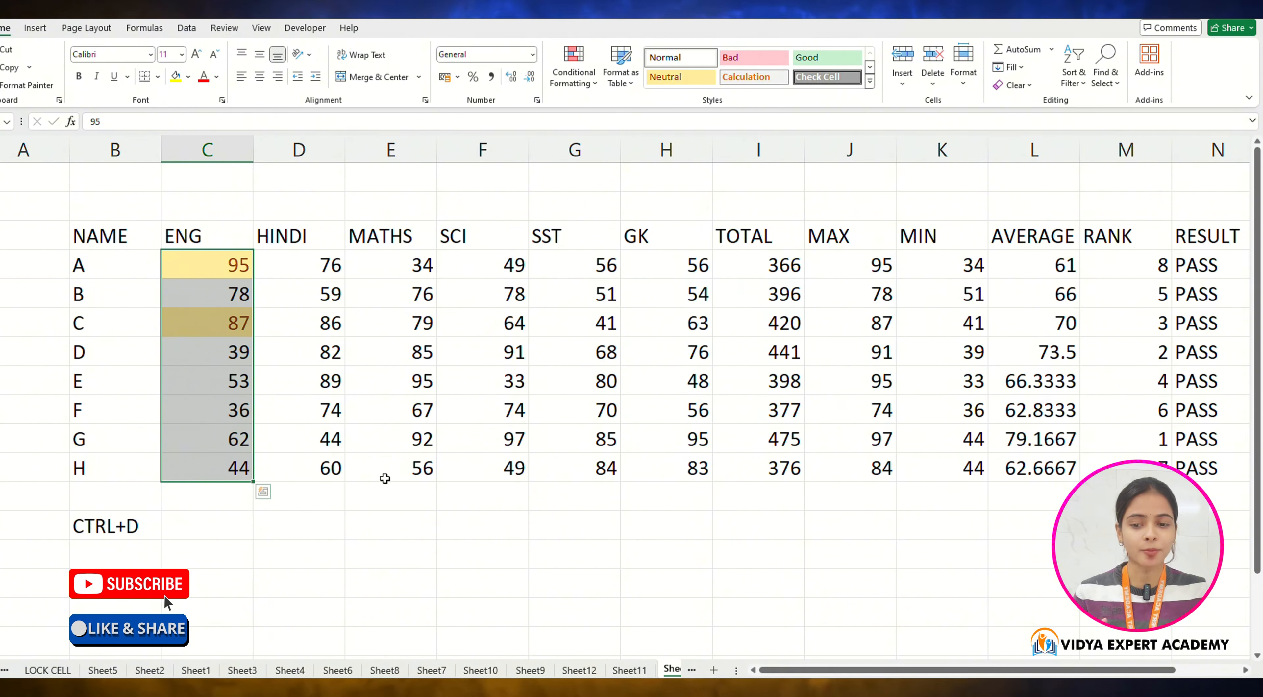
Step: Examine the highlighted cells in the ENG column
left_click(387, 494)
left_click(228, 263)
left_click(226, 318)
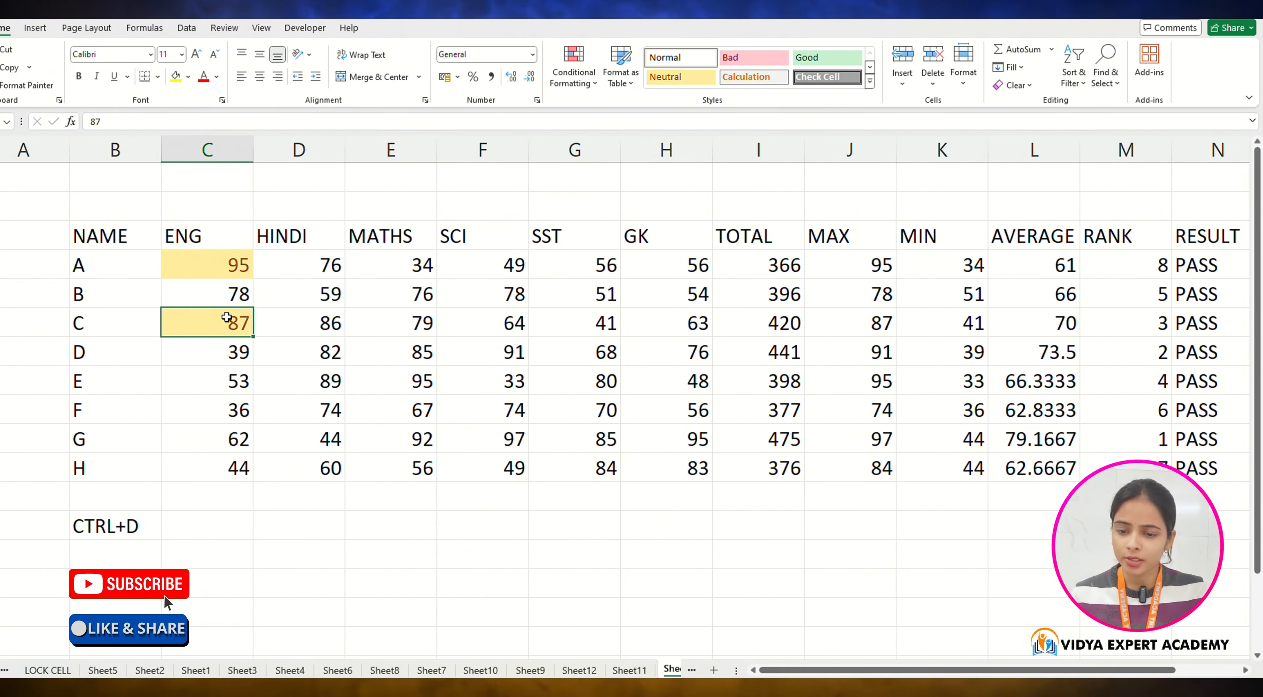
left_click(236, 258)
left_click(236, 266)
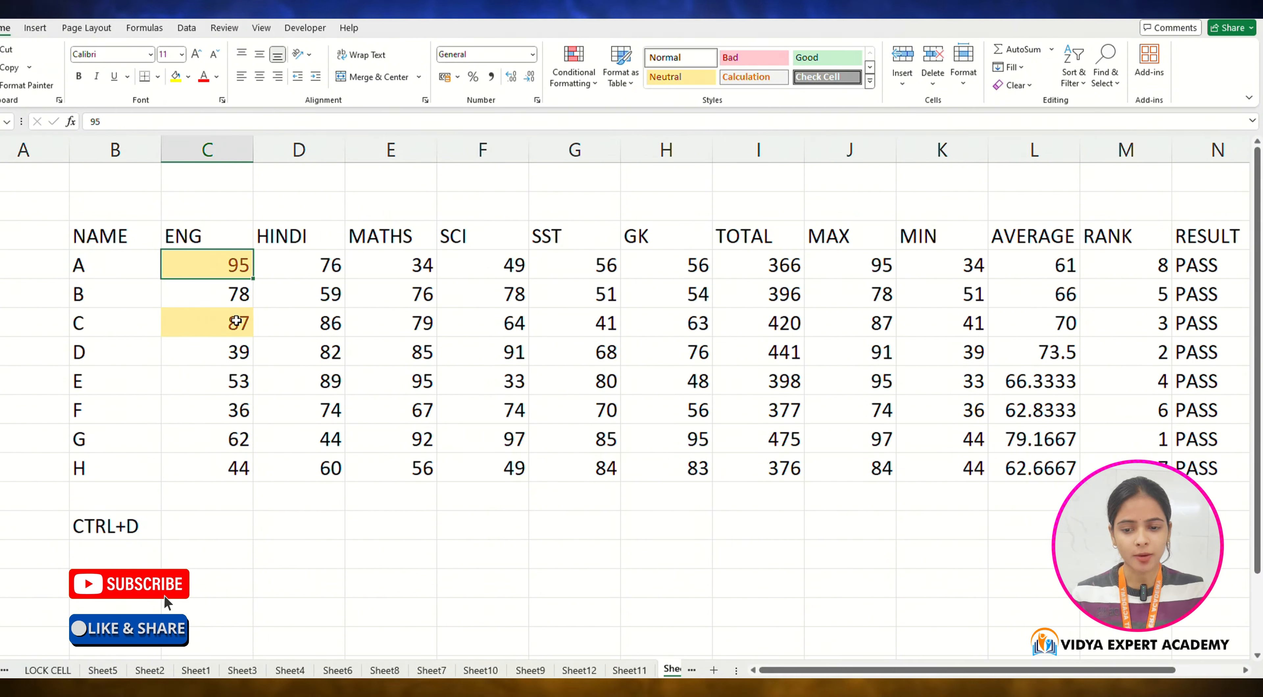
left_click(237, 320)
left_click(238, 268)
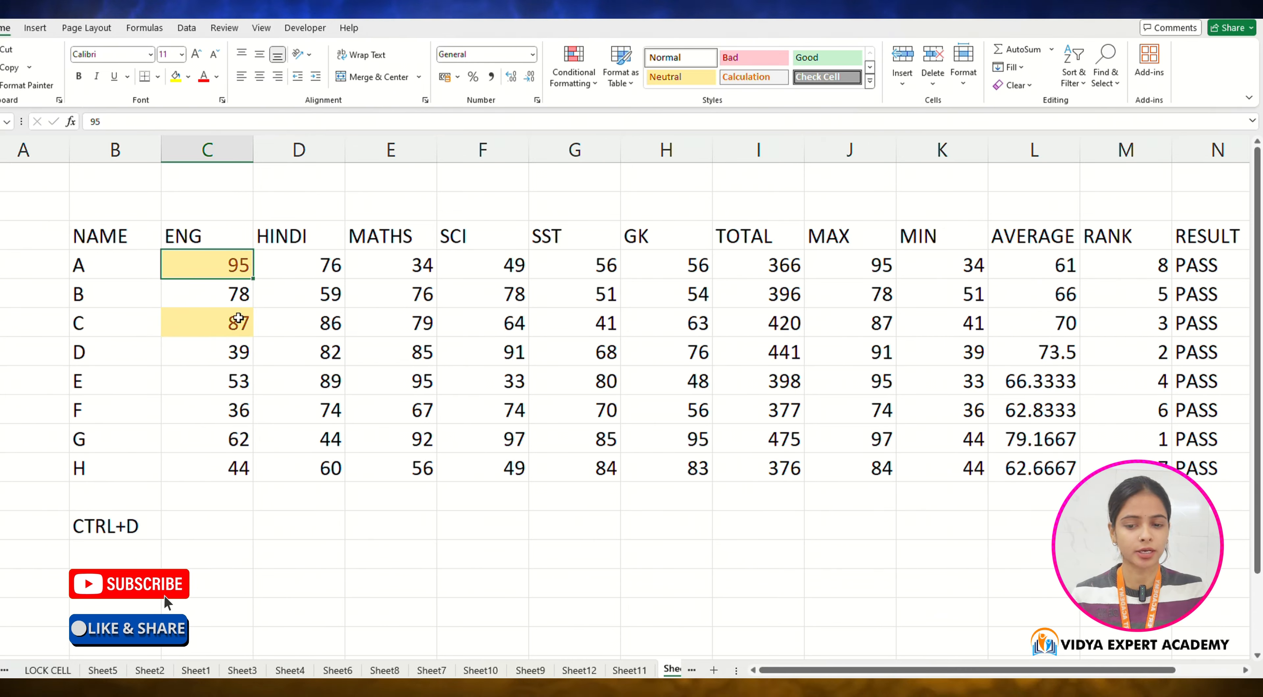
left_click_drag(238, 309, 232, 318)
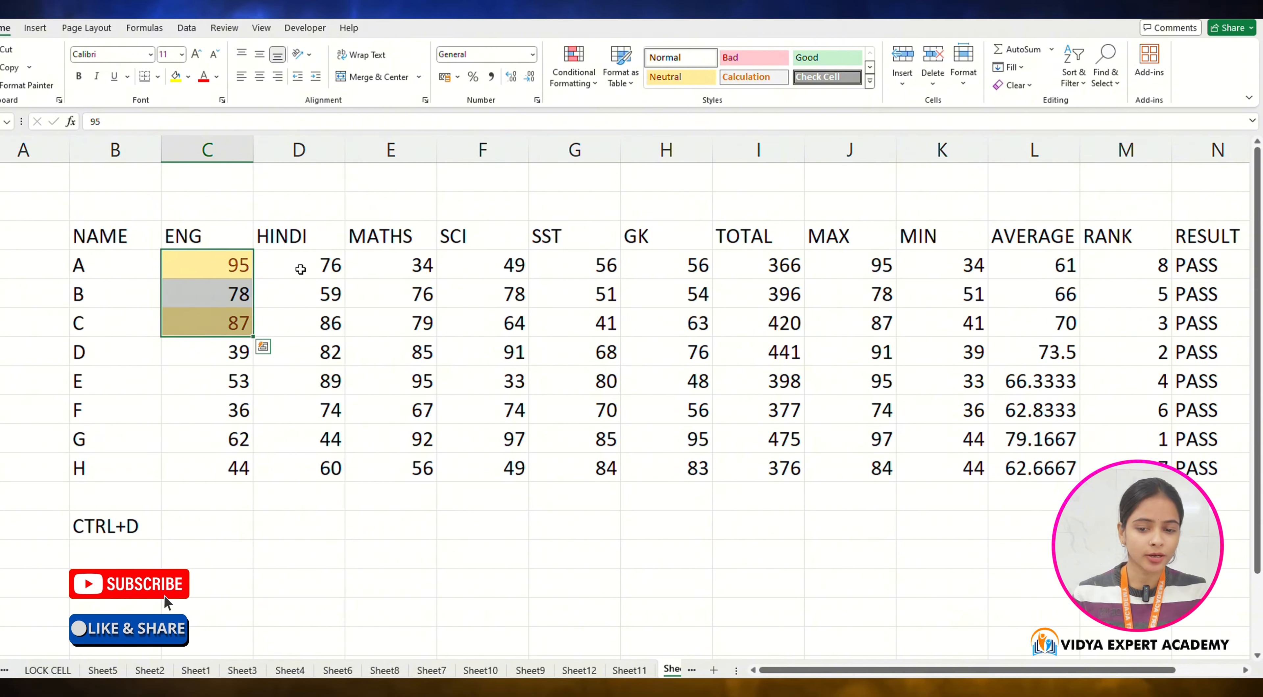
Step: Highlight HINDI marks in D4:D11 less than 60 with Green Fill with Dark Green Text conditional formatting
left_click_drag(300, 269, 308, 457)
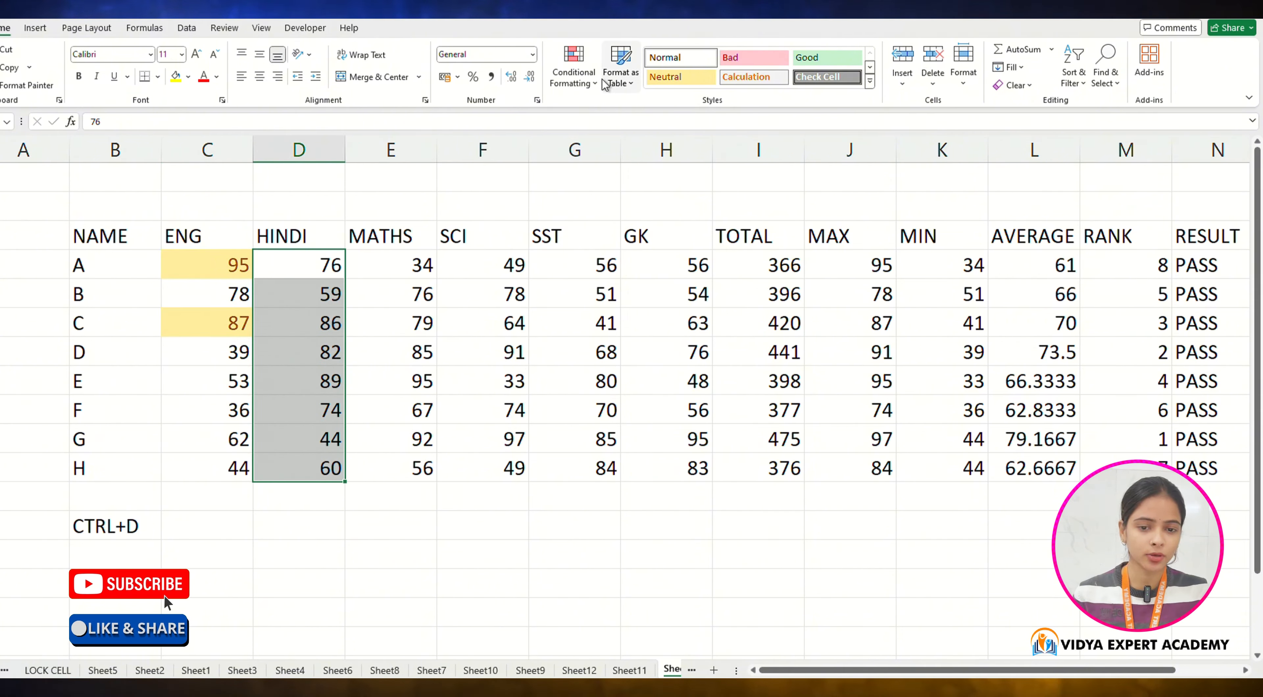
left_click(574, 66)
mouse_move(595, 113)
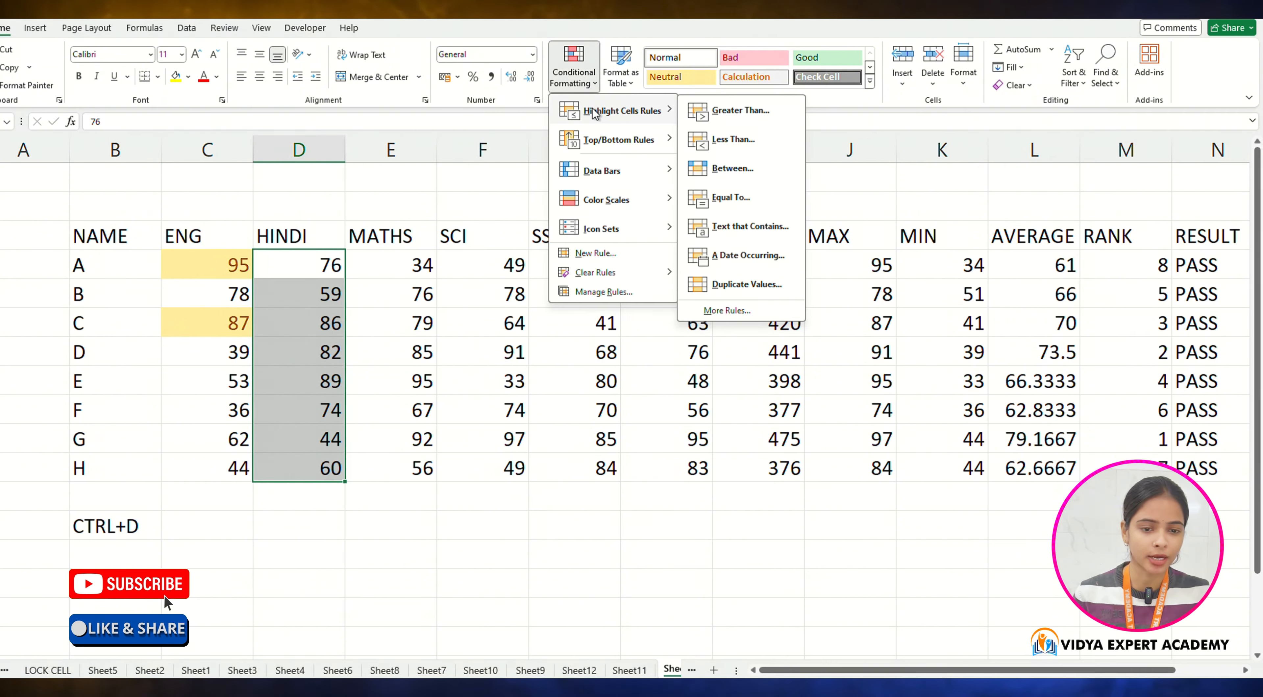
left_click(753, 143)
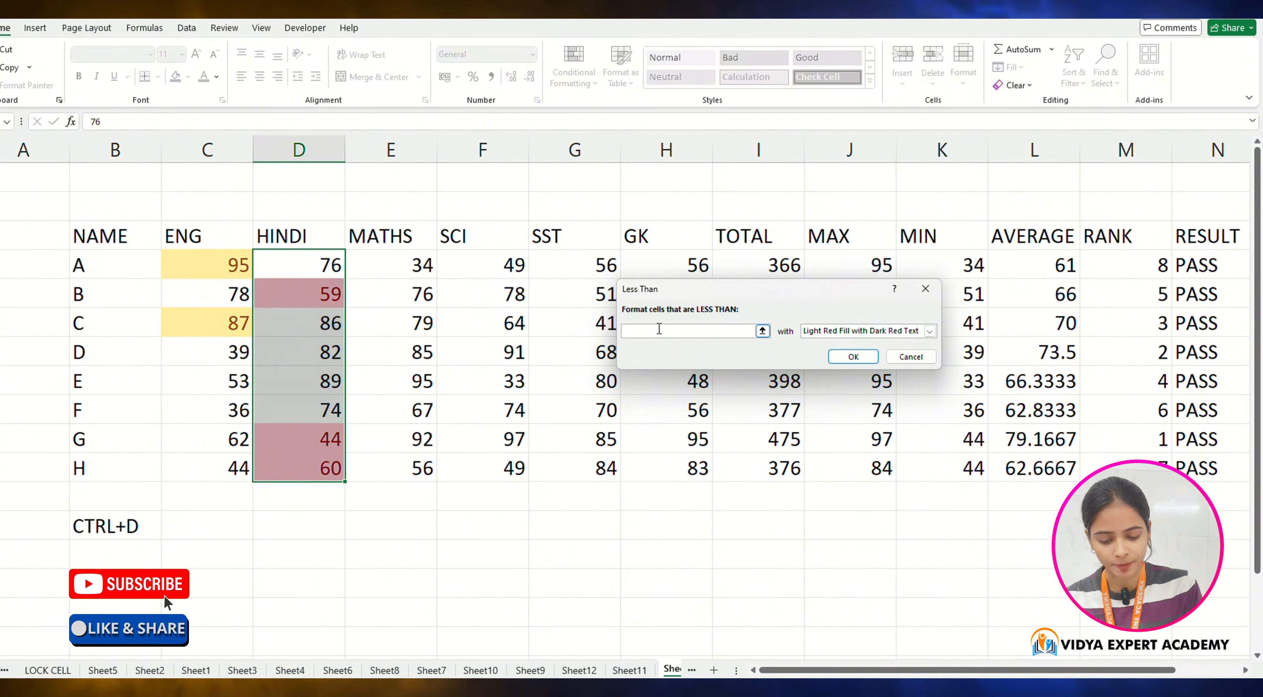
type("60")
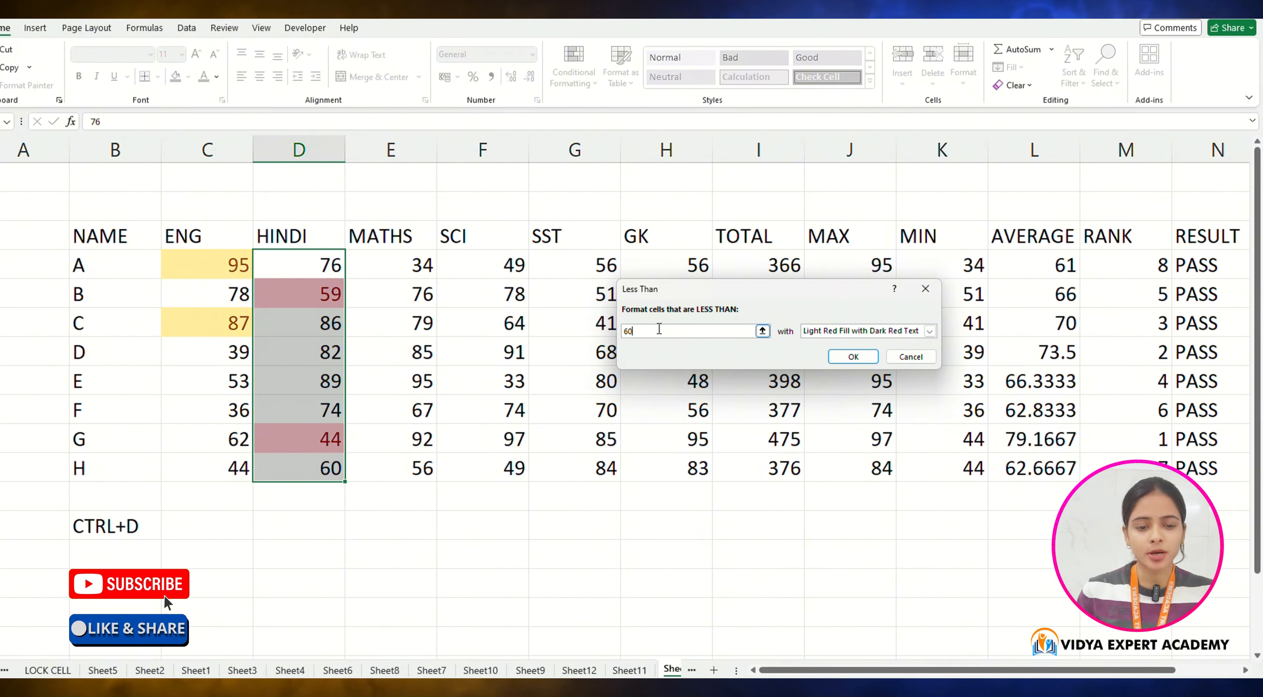
left_click(812, 333)
left_click(830, 361)
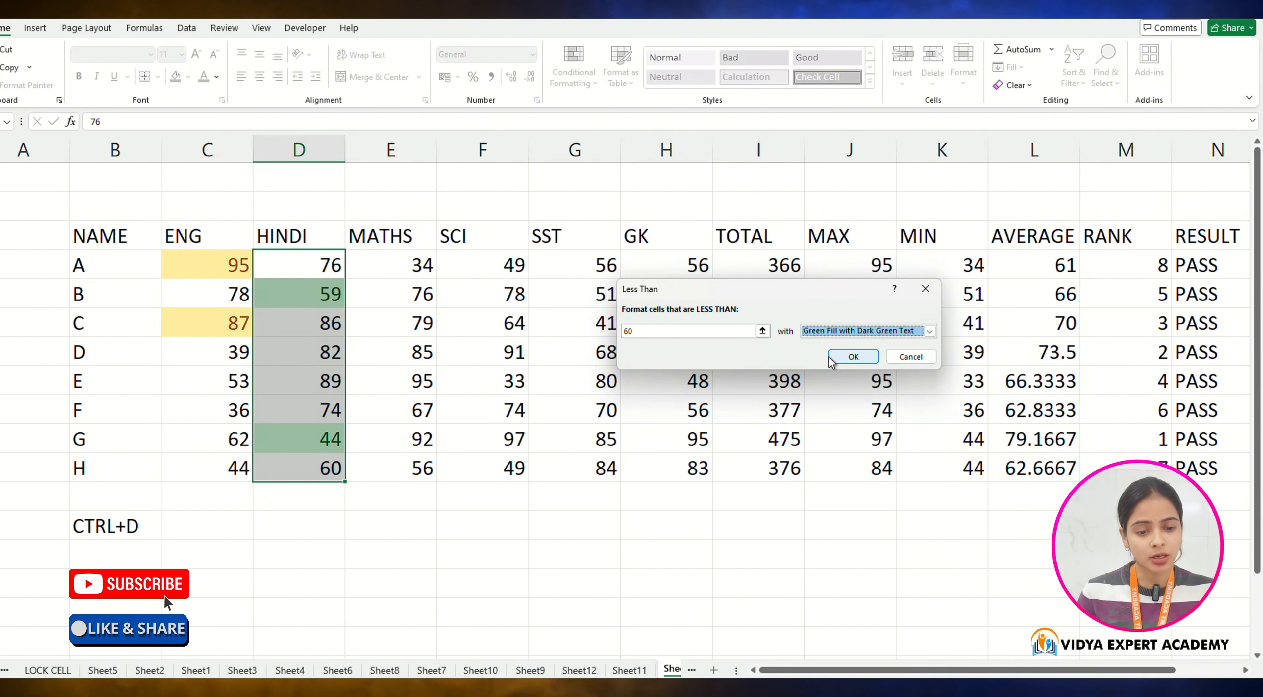
left_click(834, 358)
Step: Highlight MATHS marks in E4:E11 between 50 and 80 with Light Red Fill with Dark Red Text conditional formatting
left_click(435, 466)
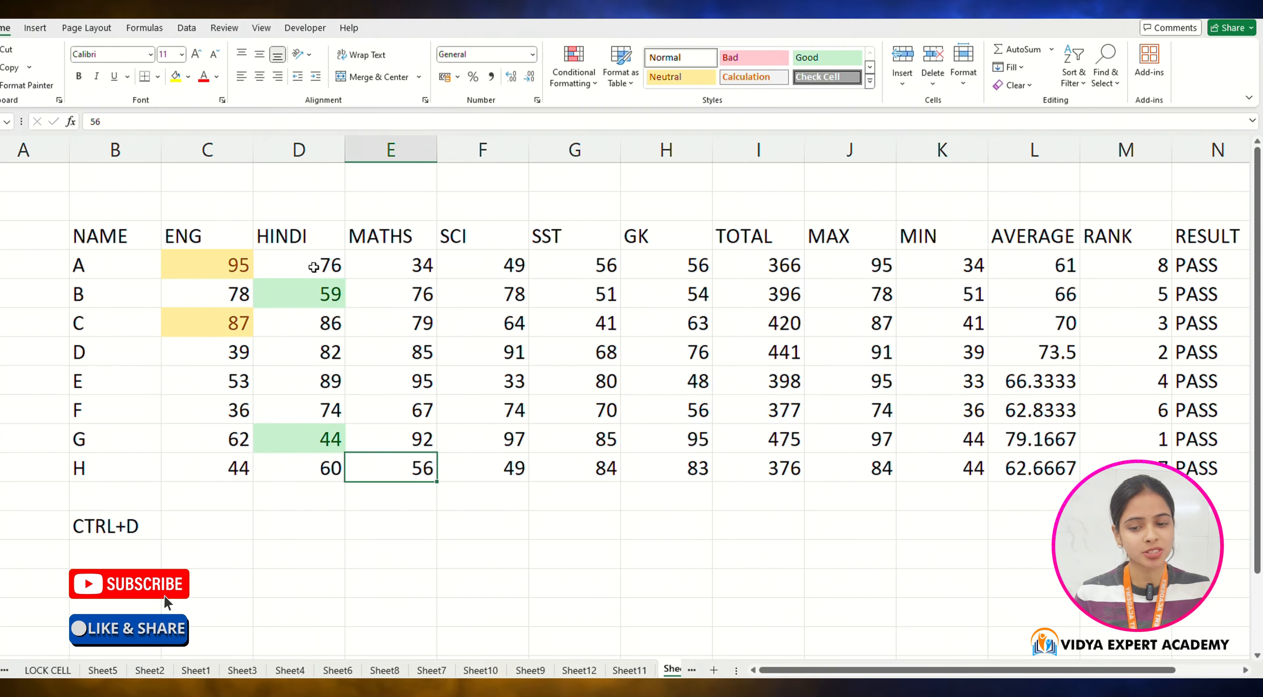
left_click(316, 298)
left_click_drag(415, 267, 417, 468)
left_click(574, 69)
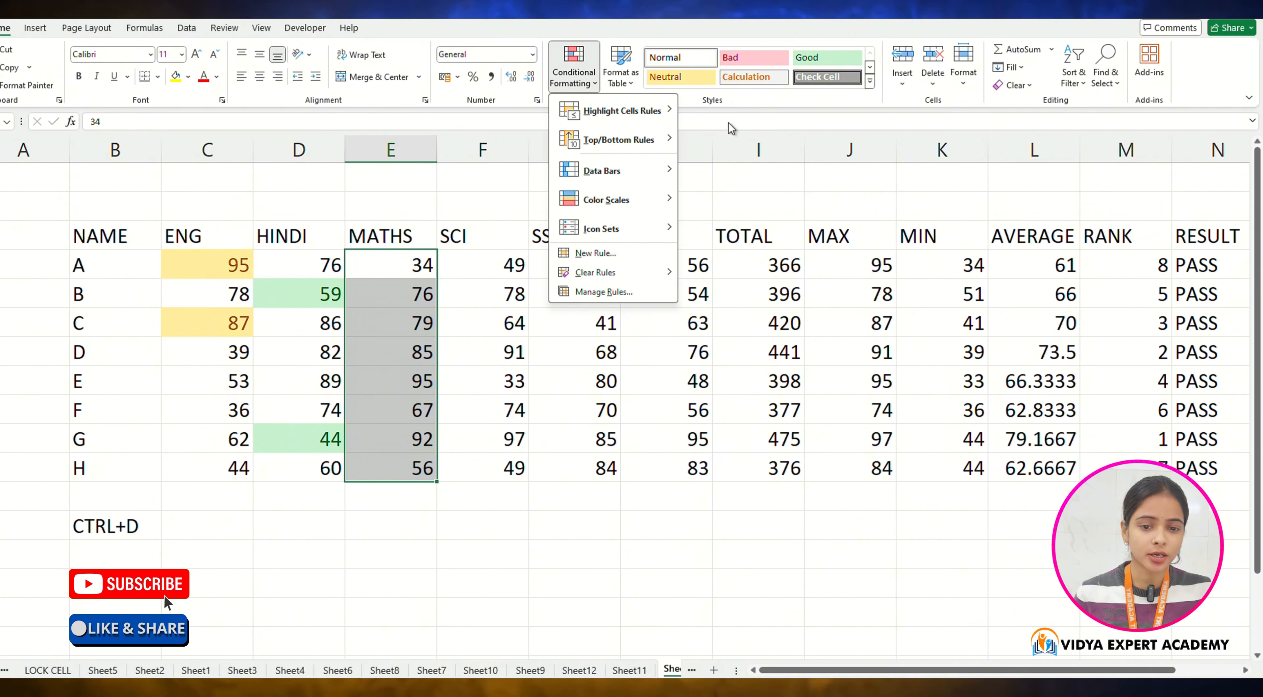
mouse_move(654, 112)
left_click(731, 168)
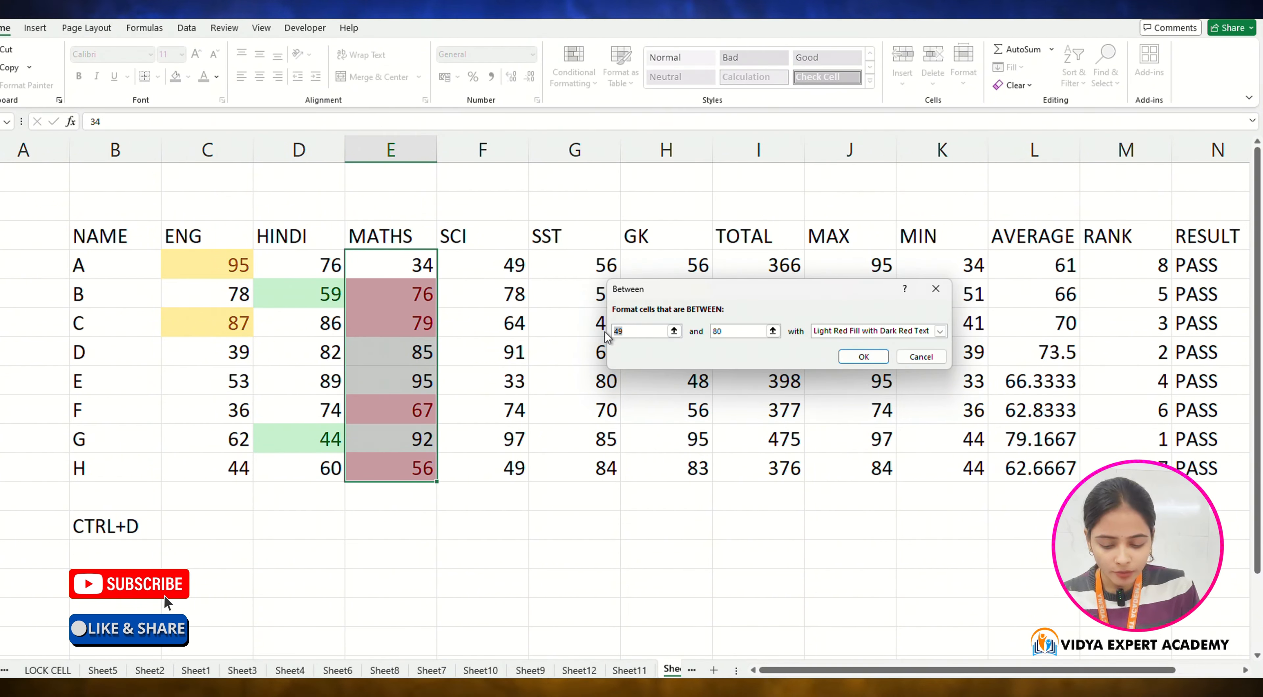
type("50")
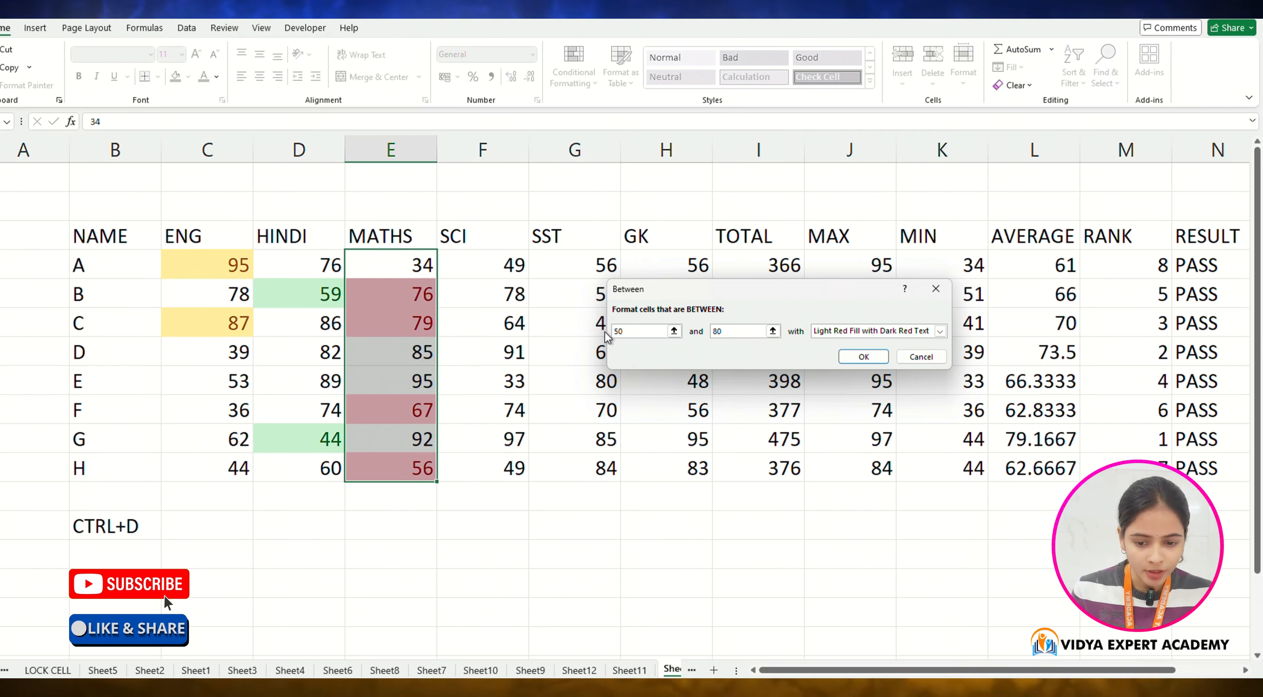
left_click_drag(723, 334, 691, 335)
key("BackSpace")
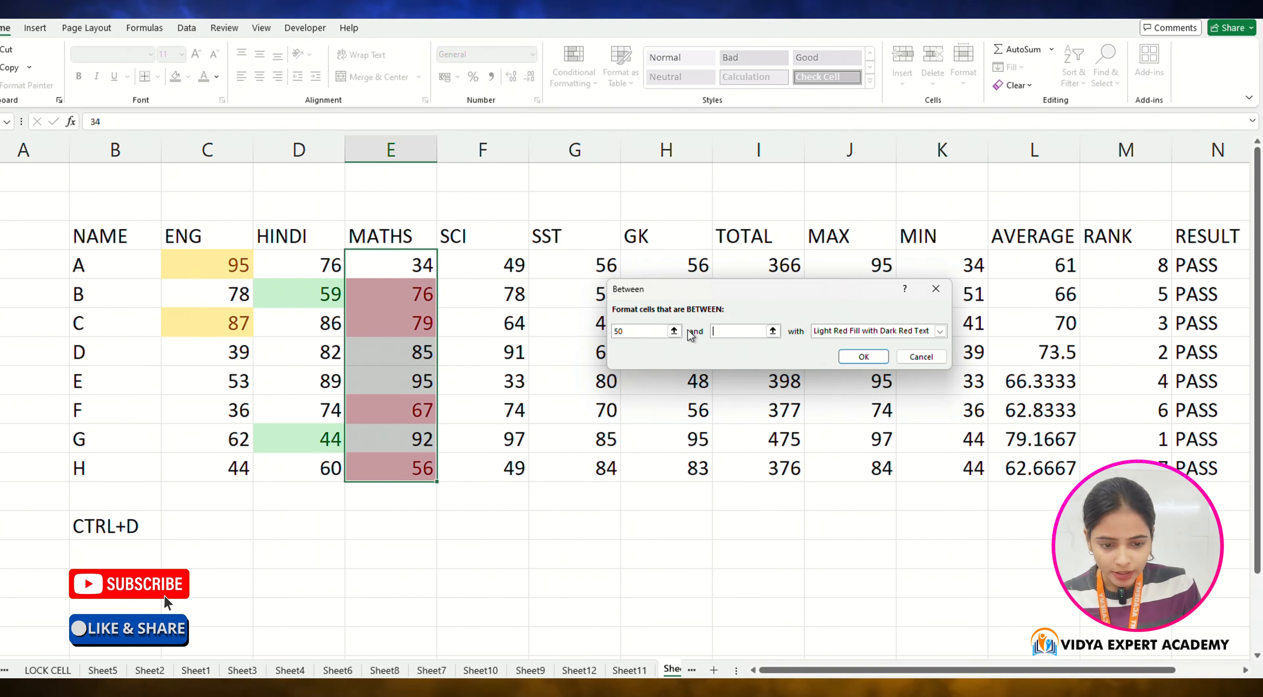
type("80")
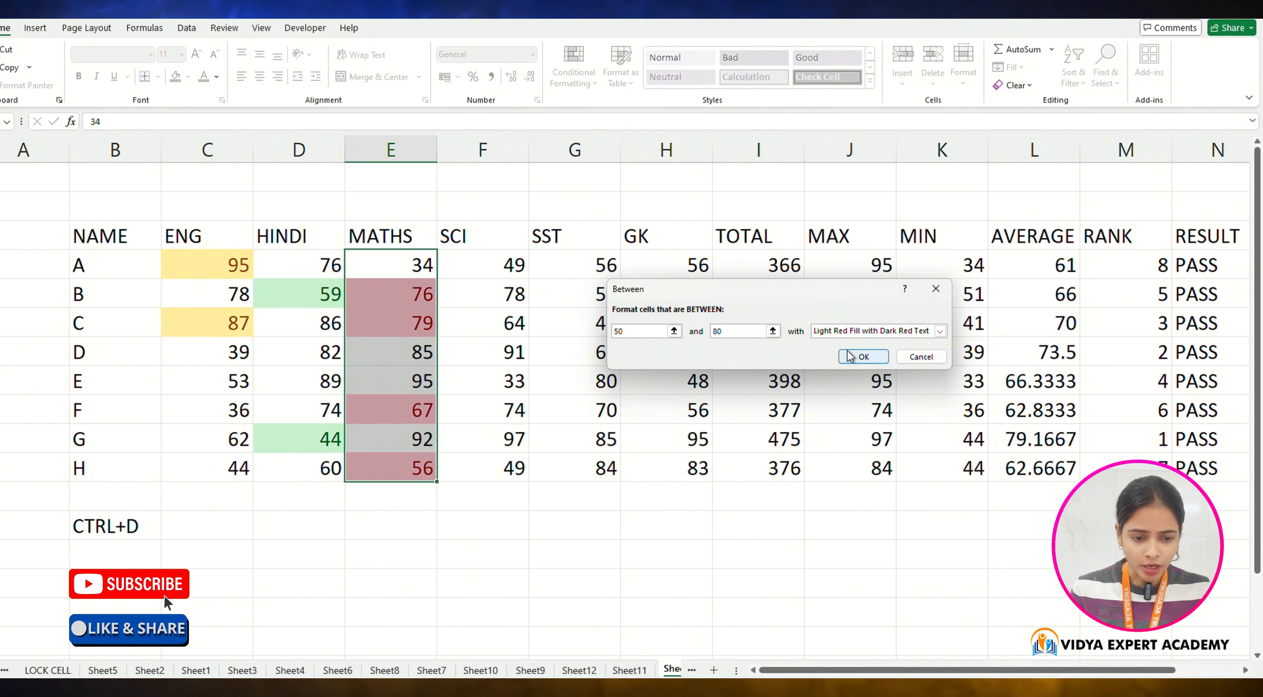
left_click(853, 331)
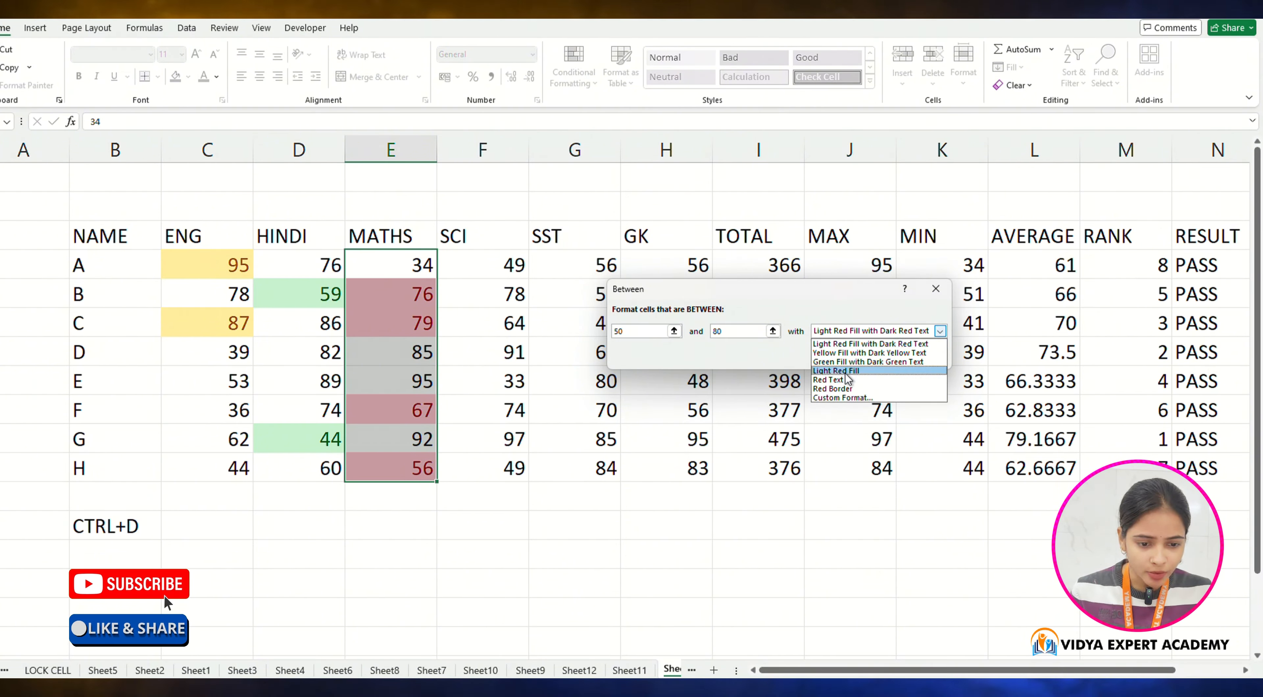
left_click(840, 345)
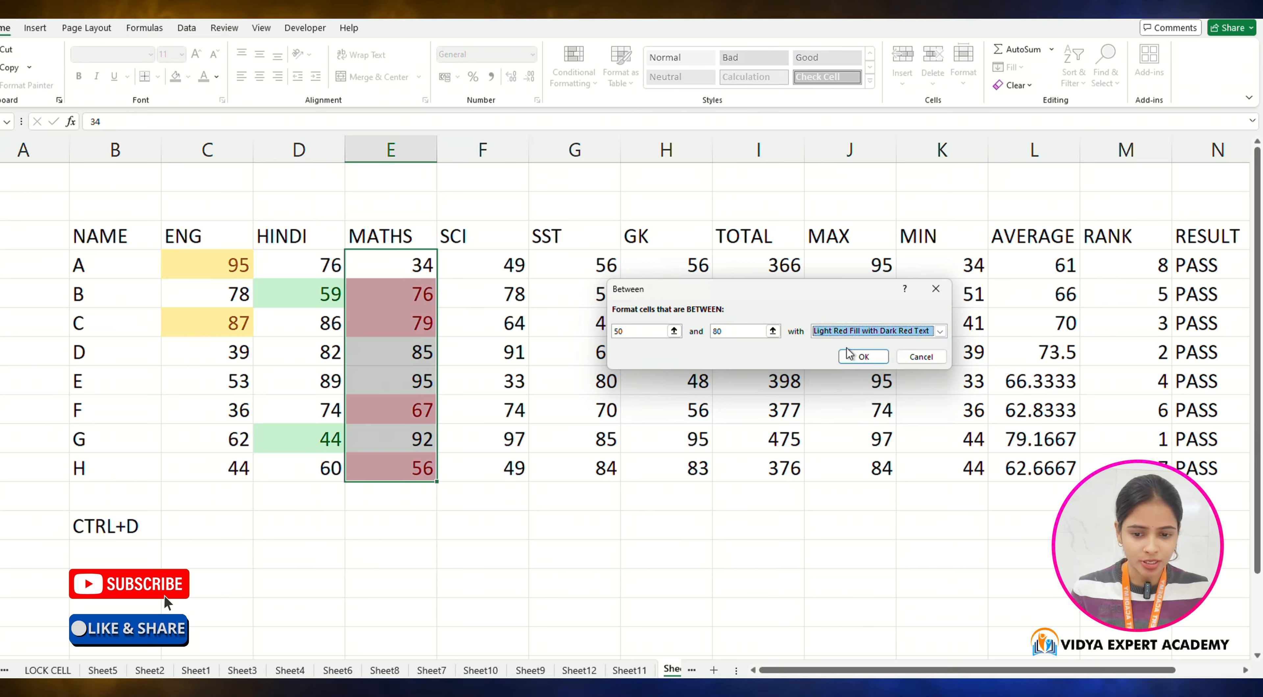
left_click(863, 357)
Step: Examine the highlighted cells in the MATHS column
left_click(512, 552)
left_click(417, 294)
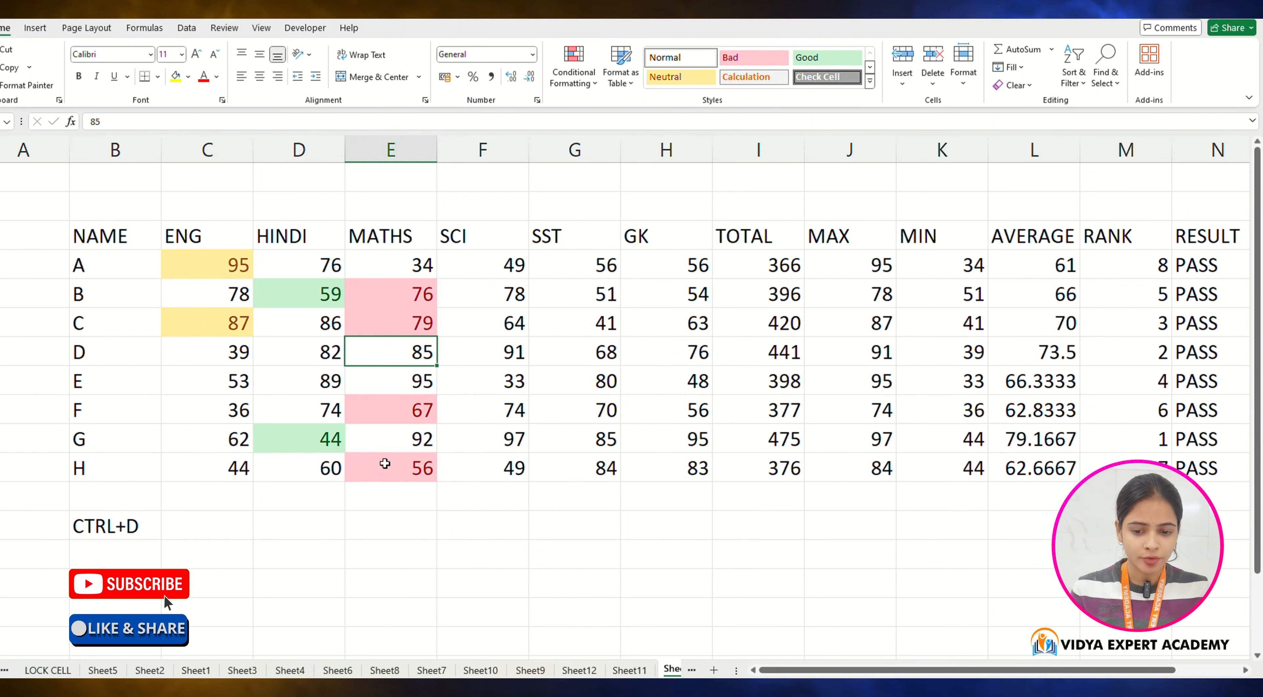
left_click(421, 454)
left_click(421, 286)
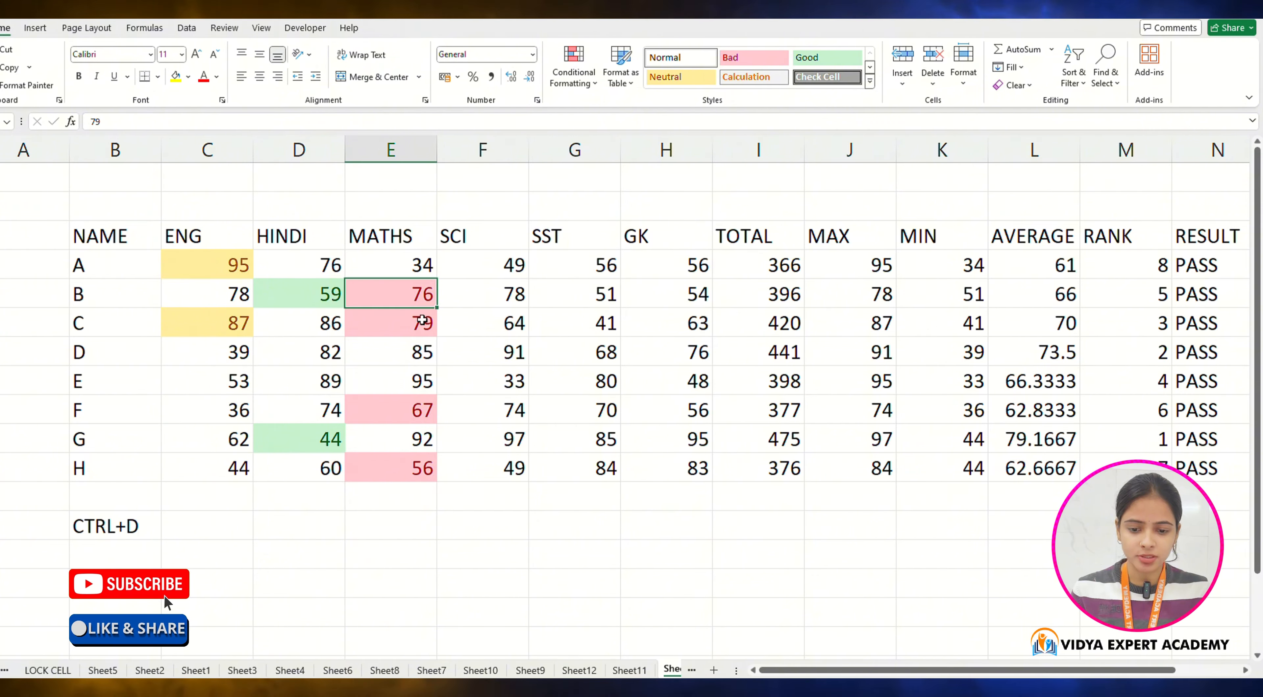
left_click(417, 323)
left_click(416, 469)
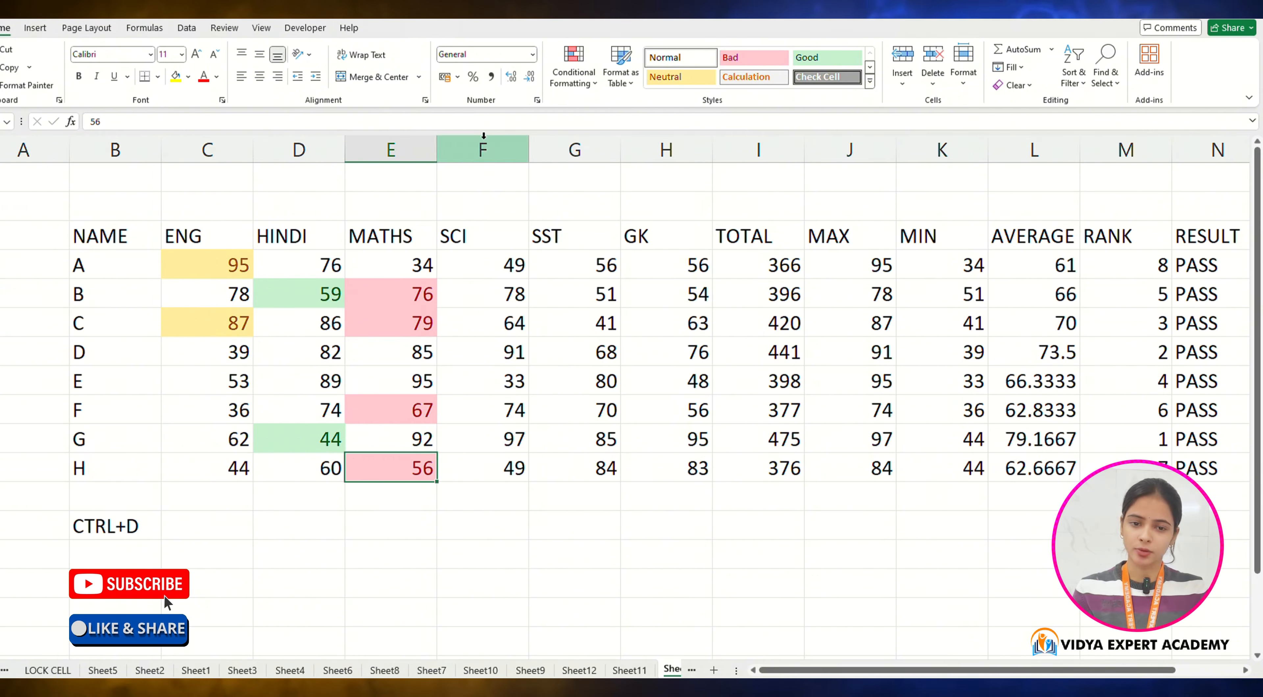
left_click(593, 79)
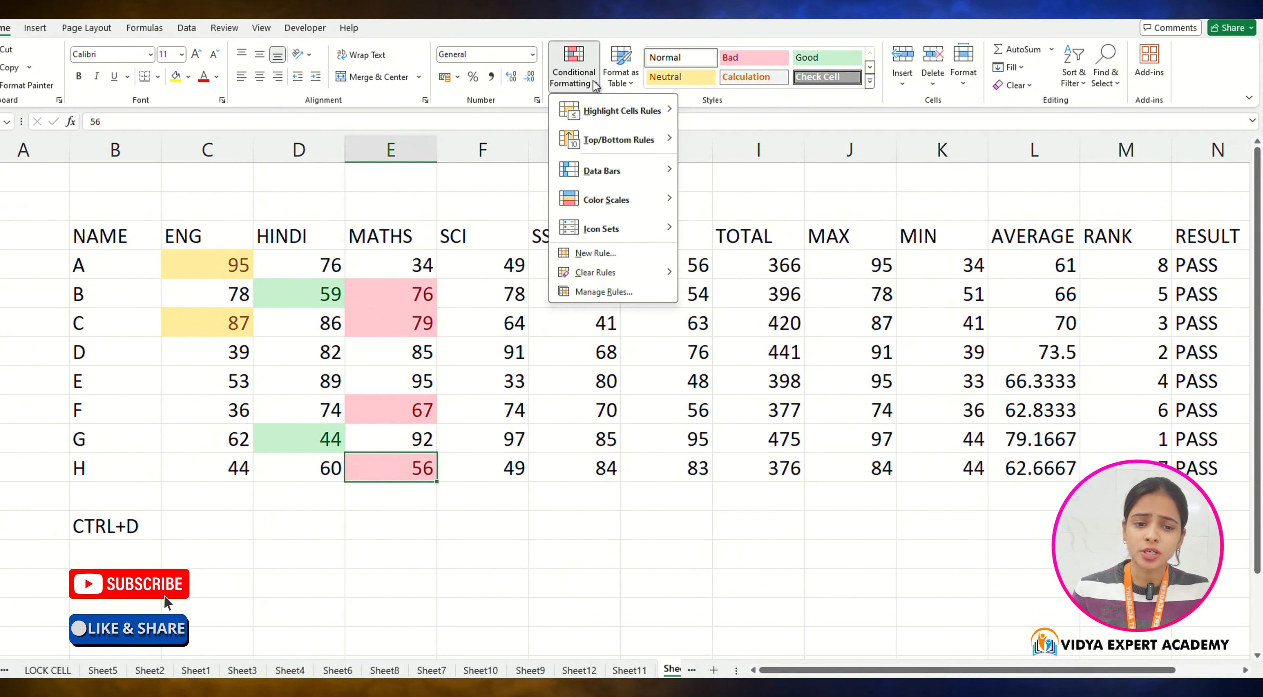
mouse_move(622, 111)
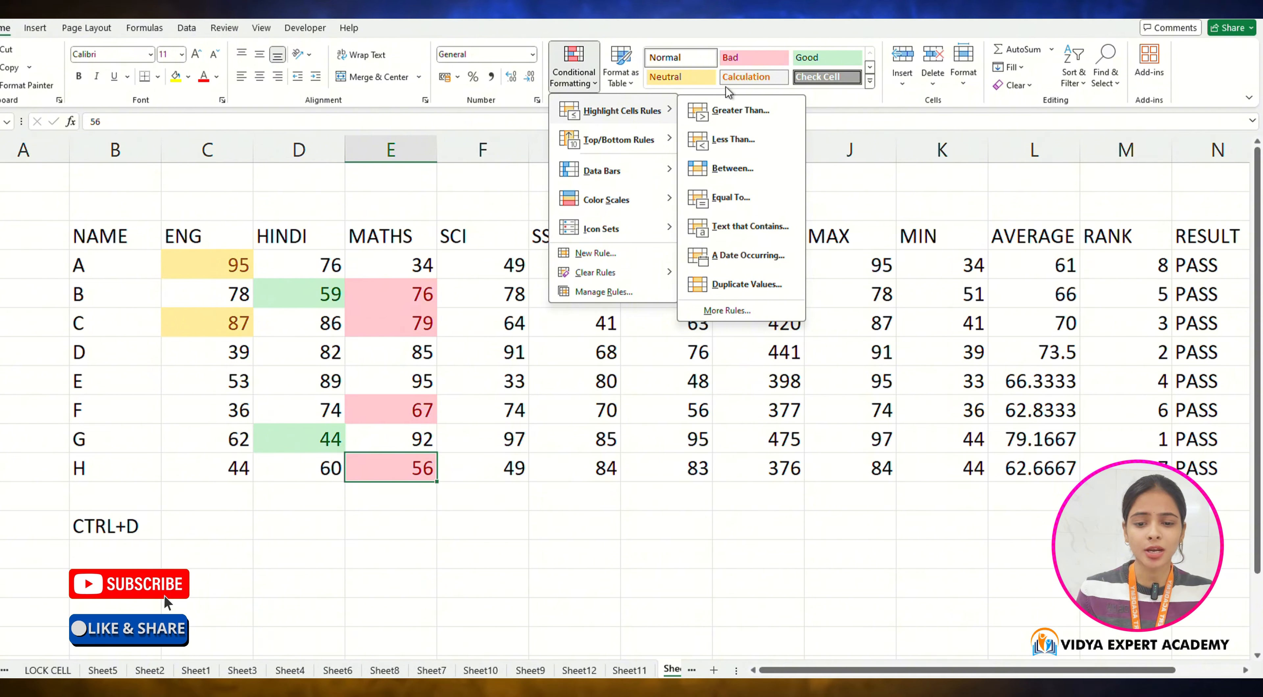
left_click(562, 446)
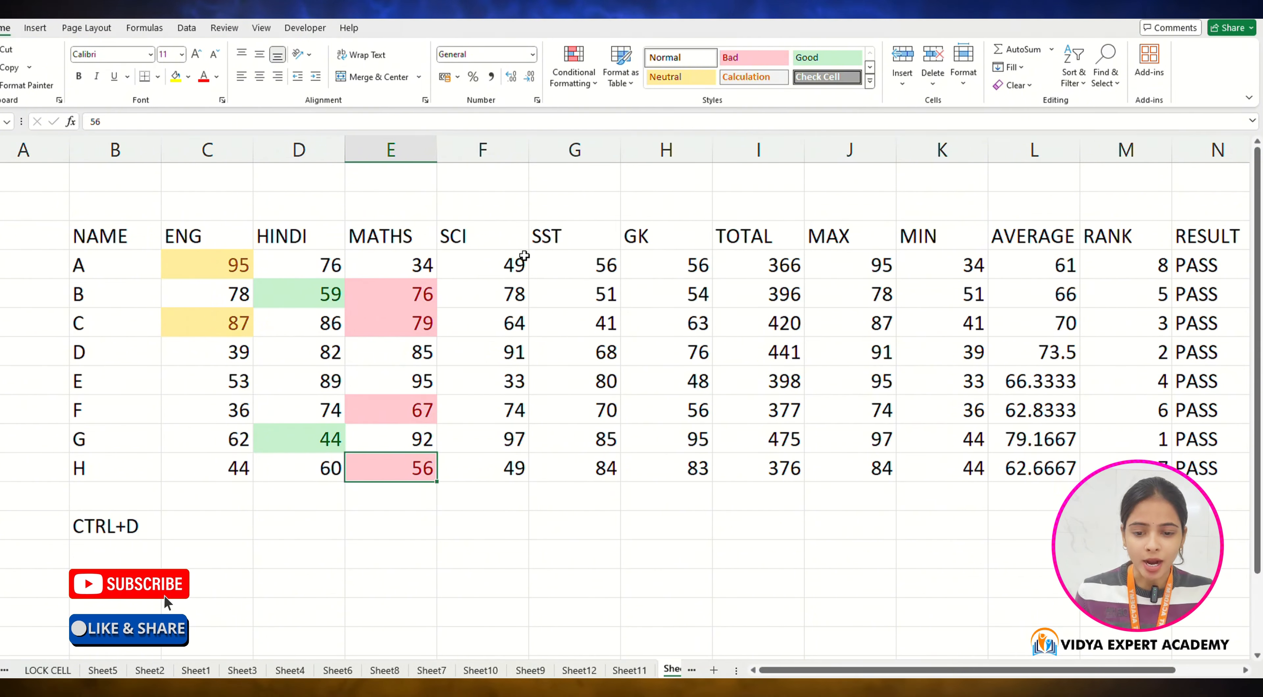
Step: Highlight duplicate SCI values in F4:F11 with Yellow Fill with Dark Yellow Text conditional formatting
left_click(503, 319)
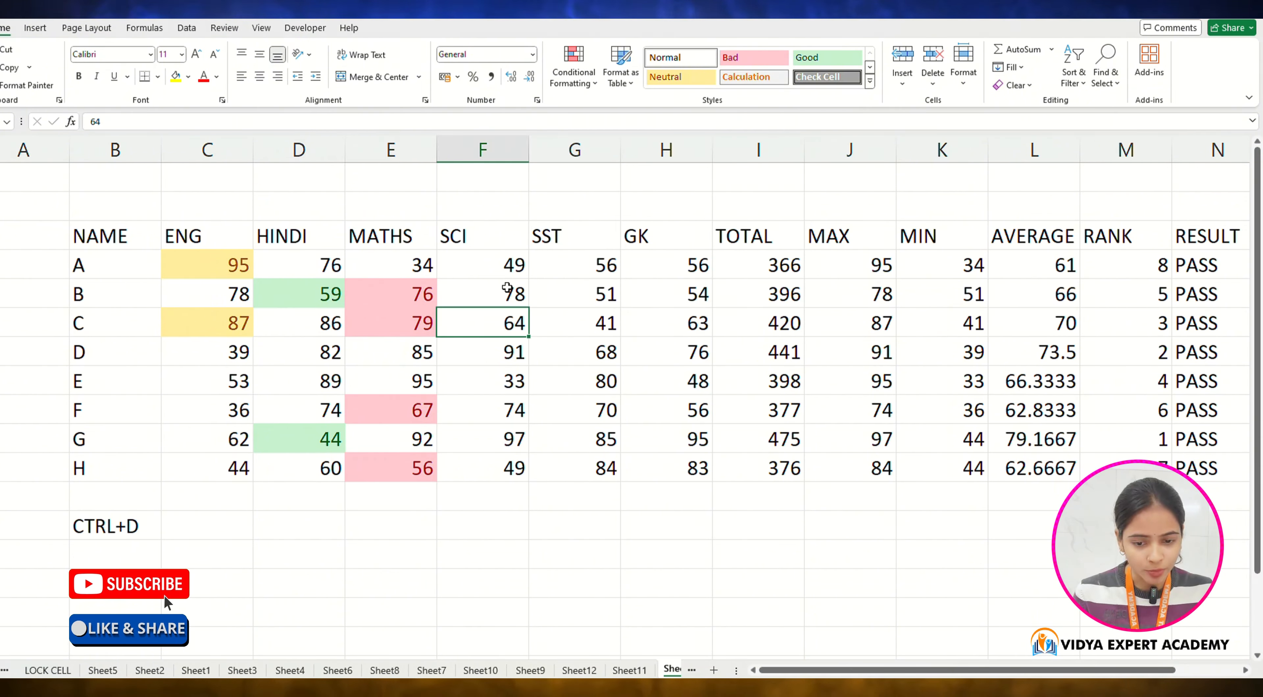
left_click_drag(508, 268, 515, 468)
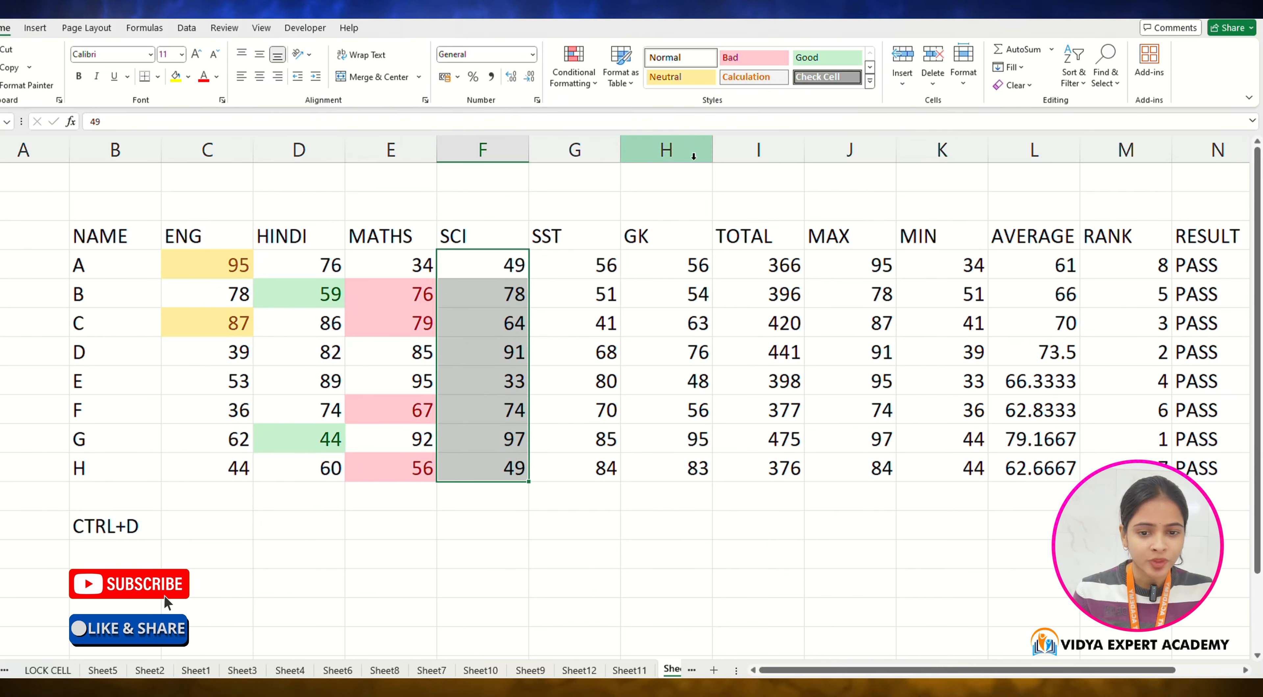
left_click(574, 73)
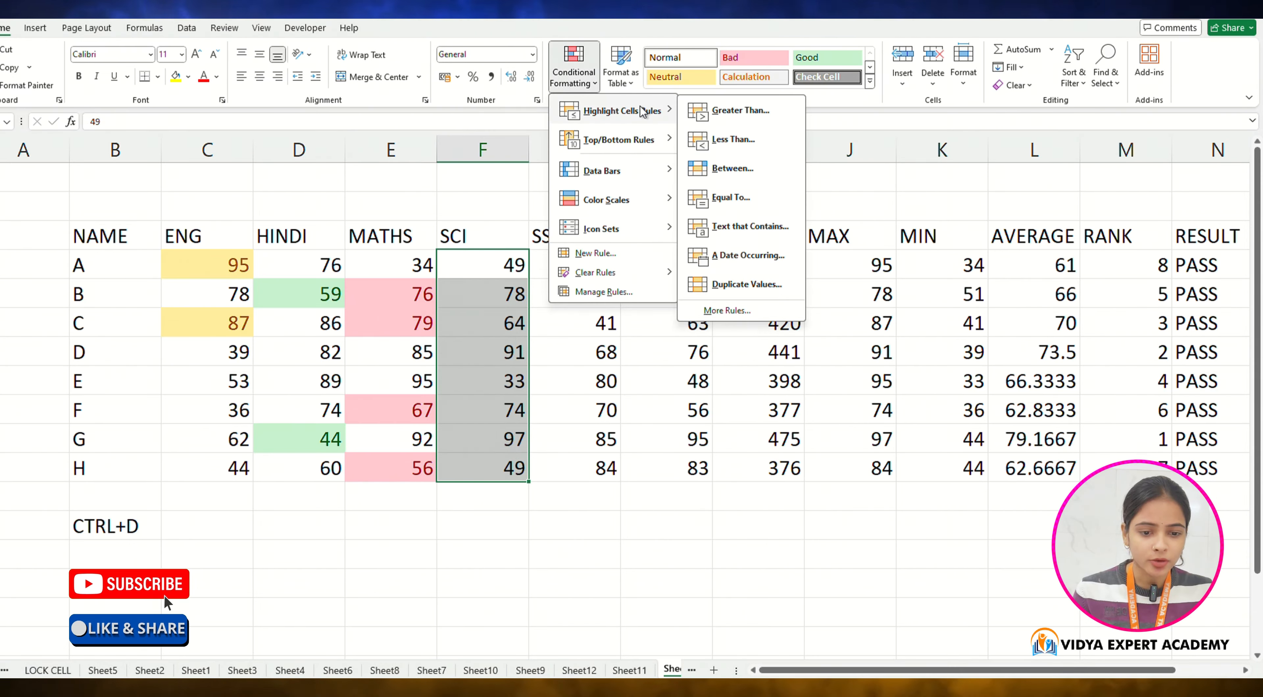
left_click(726, 285)
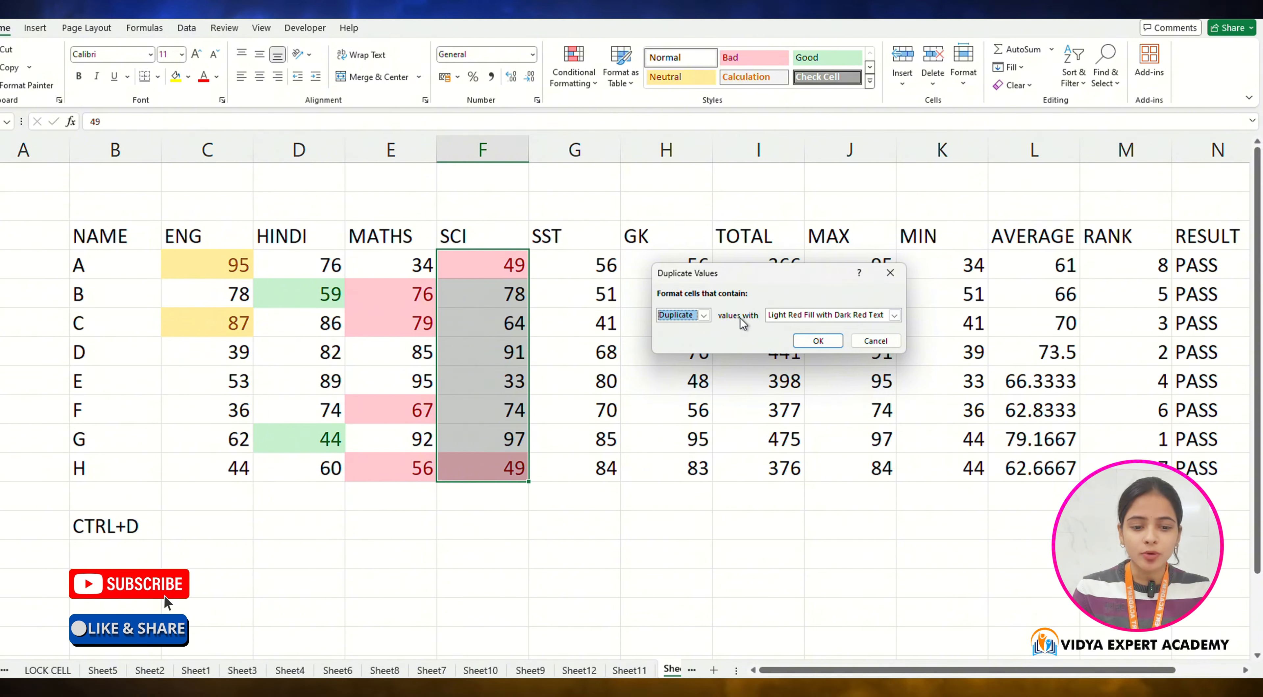
left_click(818, 314)
left_click(815, 338)
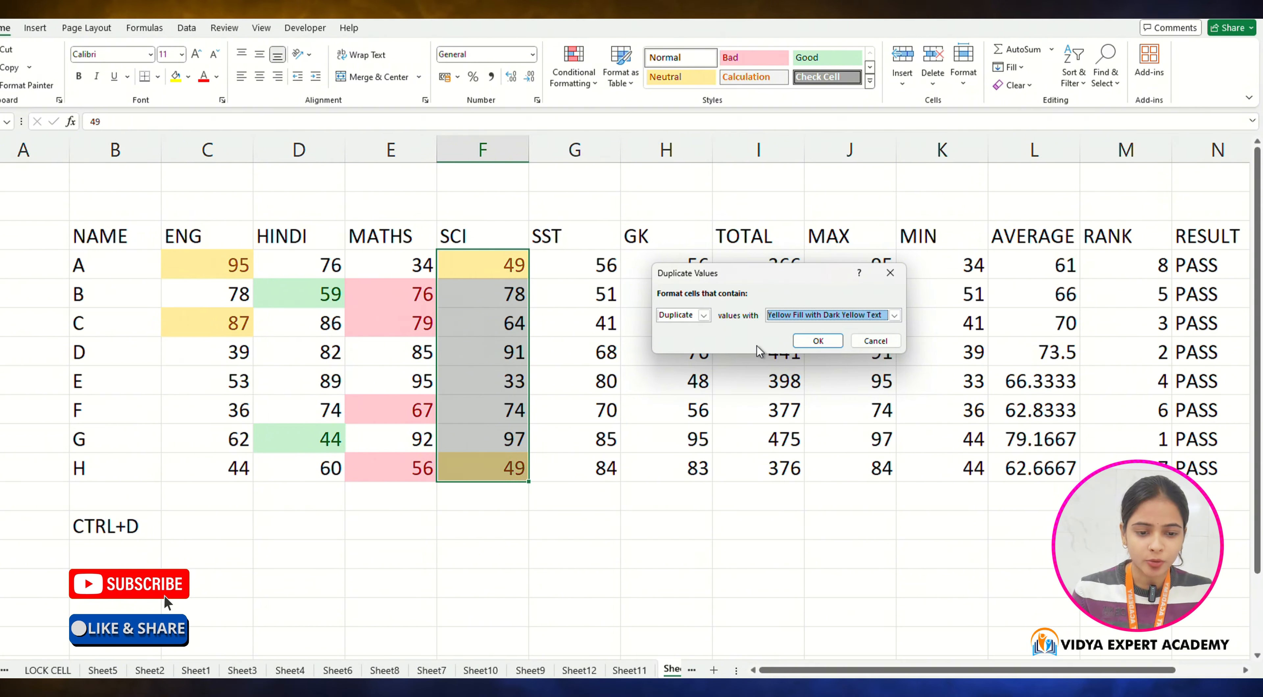
left_click(839, 340)
Step: Examine the duplicate values highlighted in the SCI column
left_click(545, 444)
left_click(513, 264)
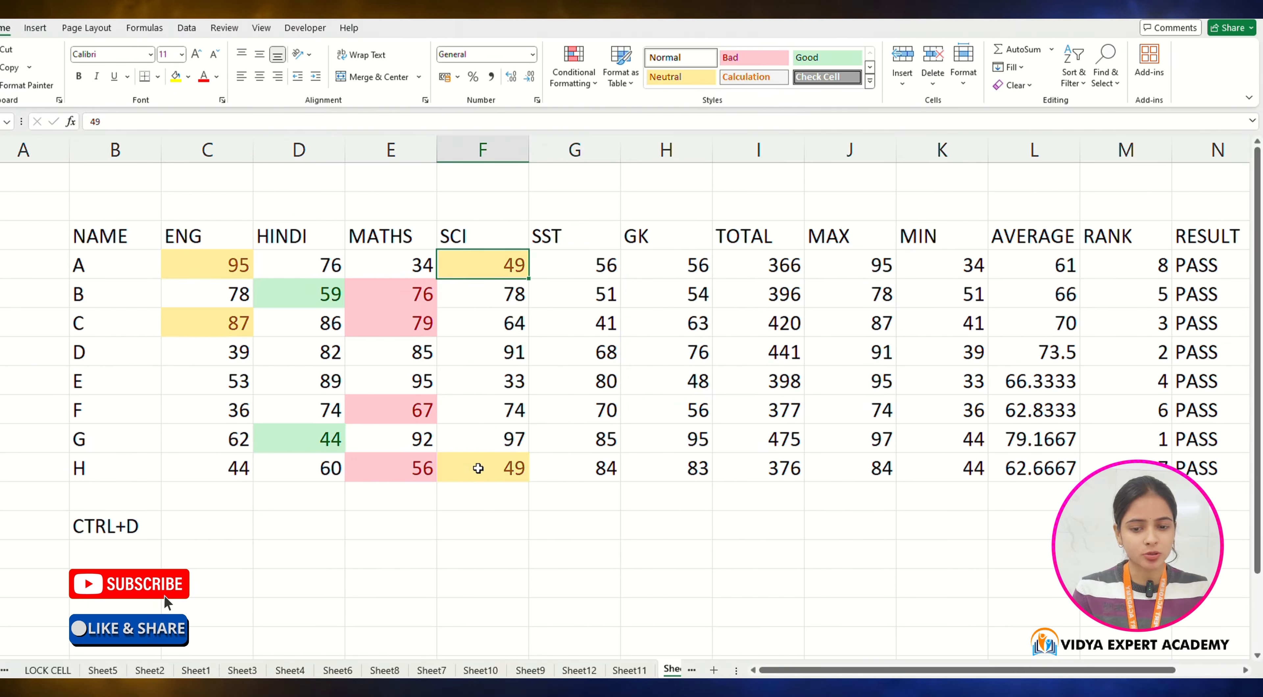
left_click(497, 268)
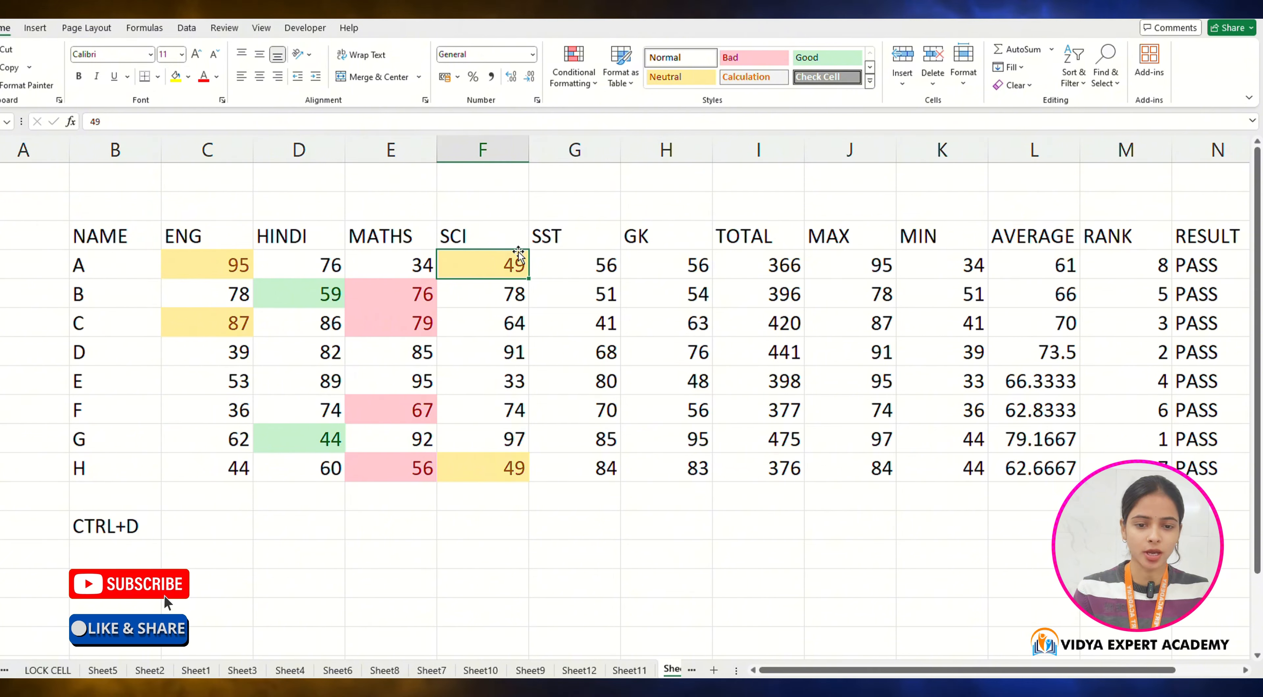
left_click(574, 74)
mouse_move(613, 147)
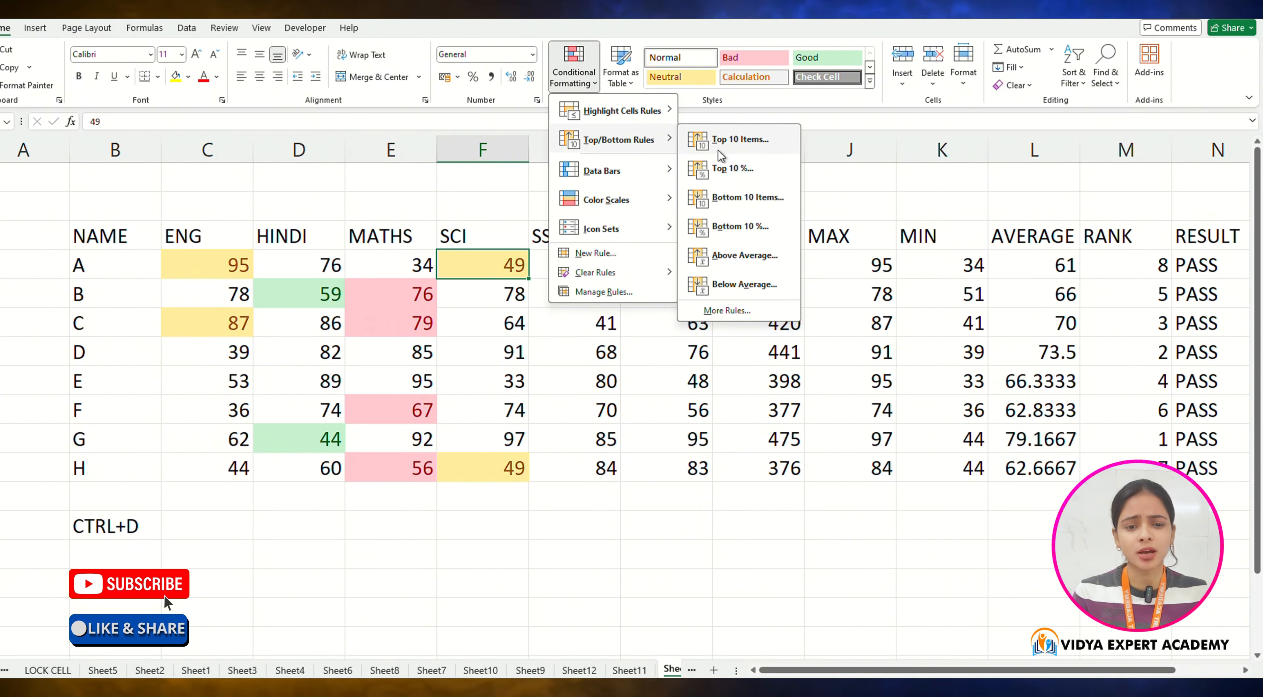
left_click(602, 391)
Step: Highlight the top 1 SST mark in G4:G11 with Light Red Fill with Dark Red Text using a Top 10 Items rule
left_click_drag(604, 262, 602, 468)
left_click(574, 74)
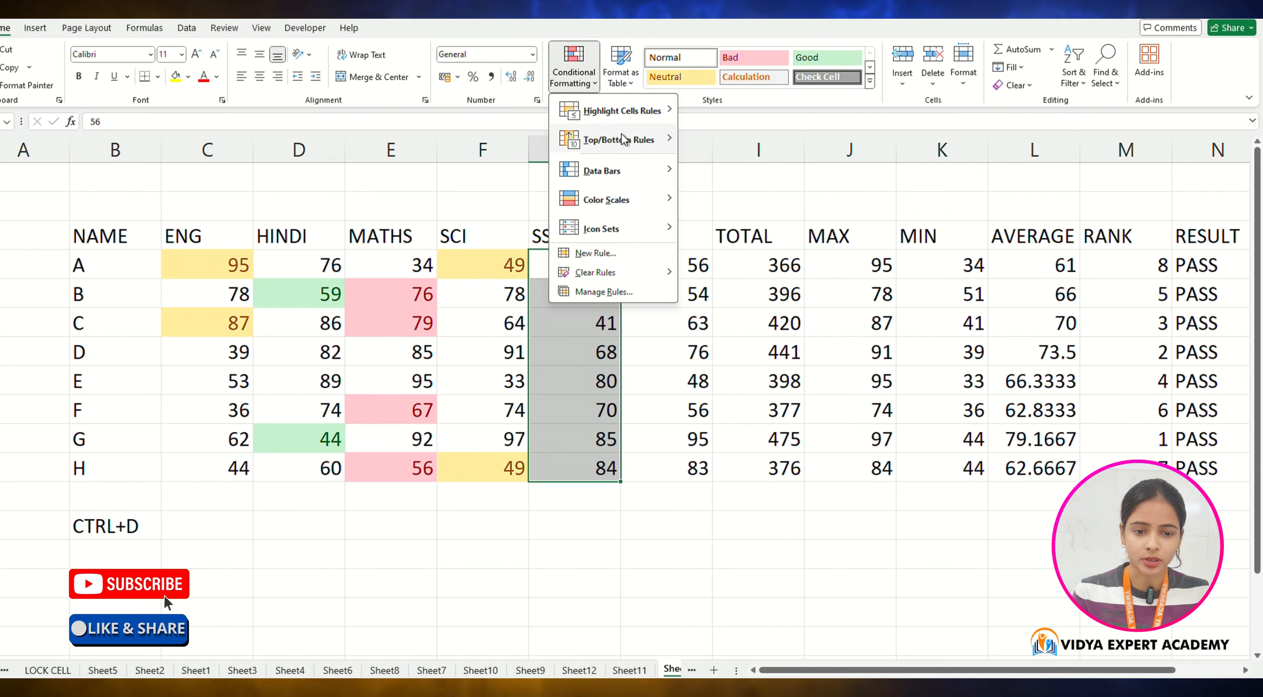
mouse_move(620, 140)
left_click(736, 139)
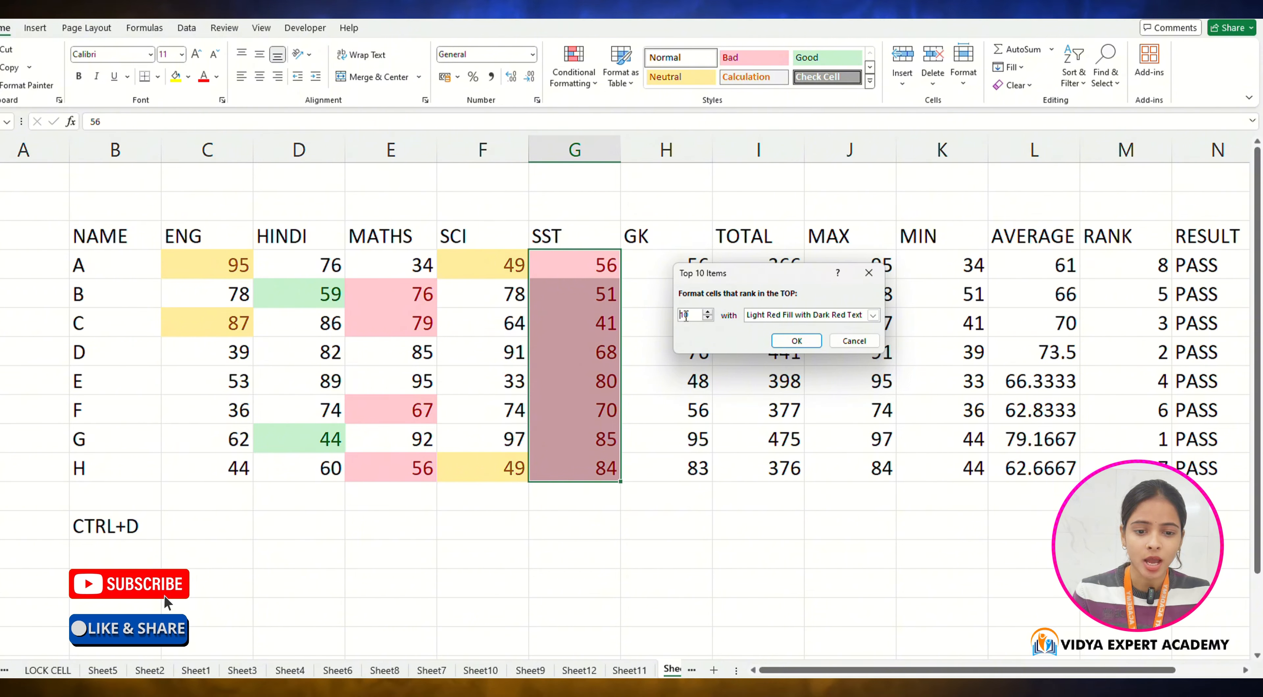
double_click(704, 319)
left_click(708, 318)
left_click(708, 319)
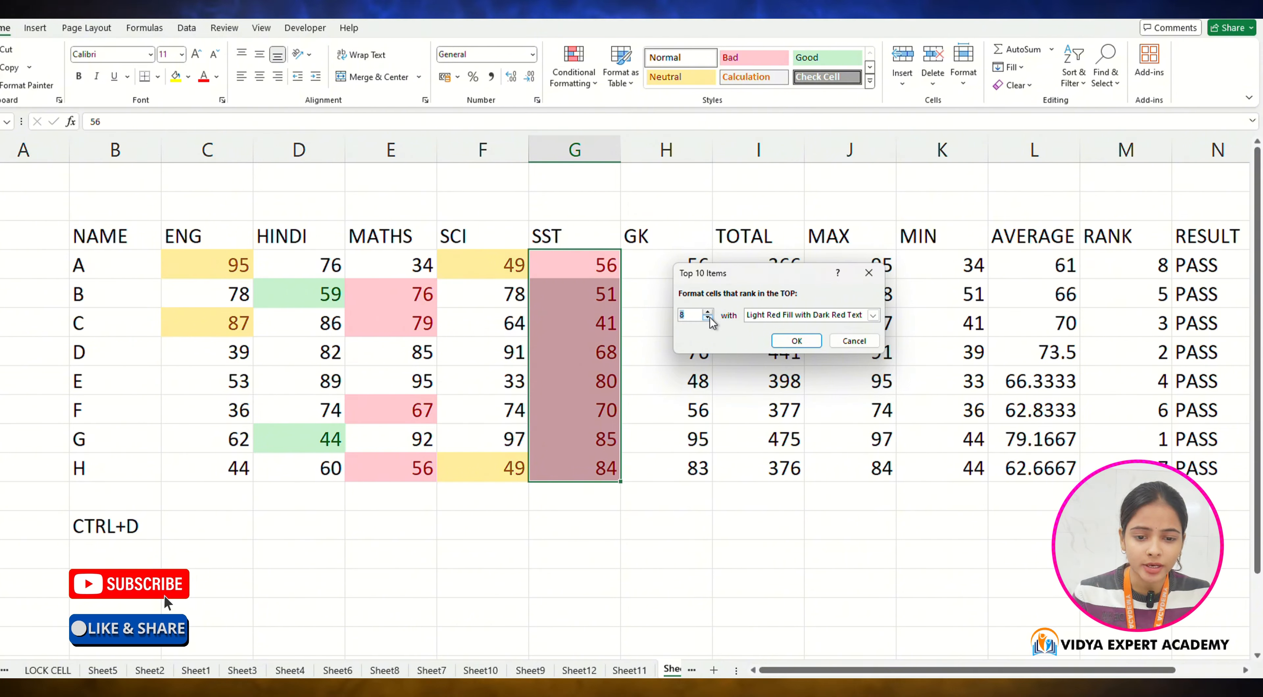
left_click(708, 319)
left_click(708, 318)
left_click(708, 319)
left_click(709, 319)
left_click(709, 319)
left_click(708, 319)
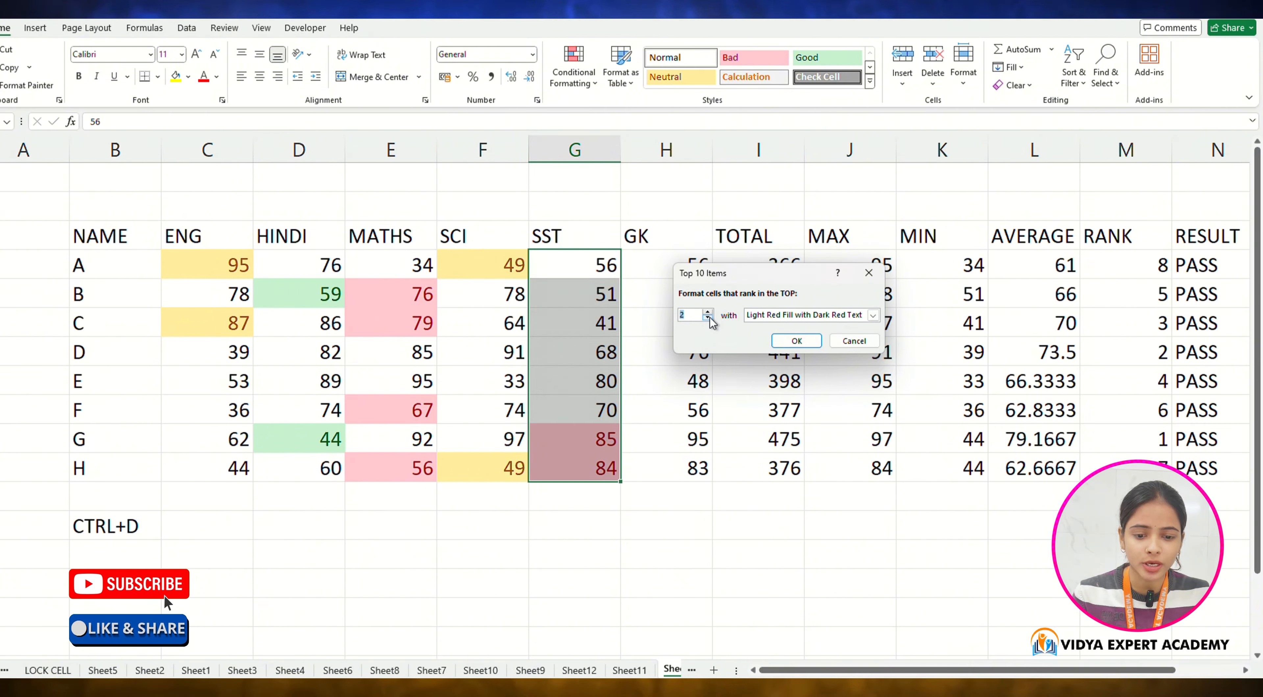
left_click(709, 319)
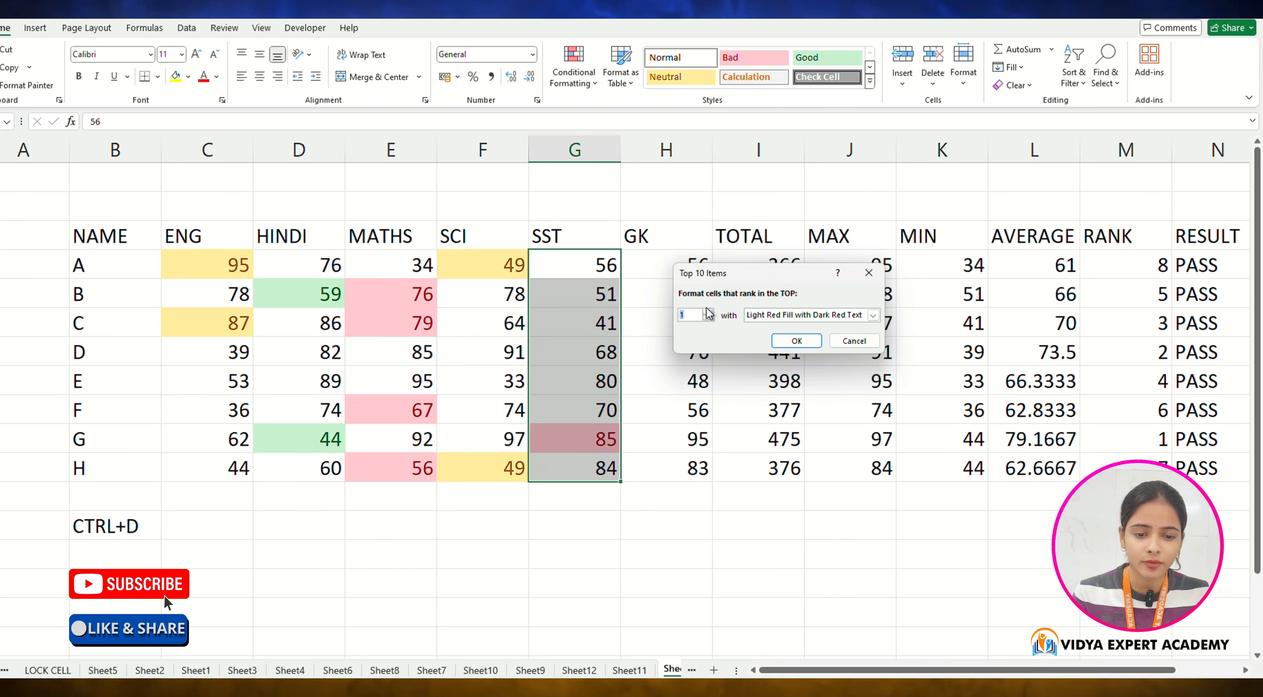
left_click(797, 342)
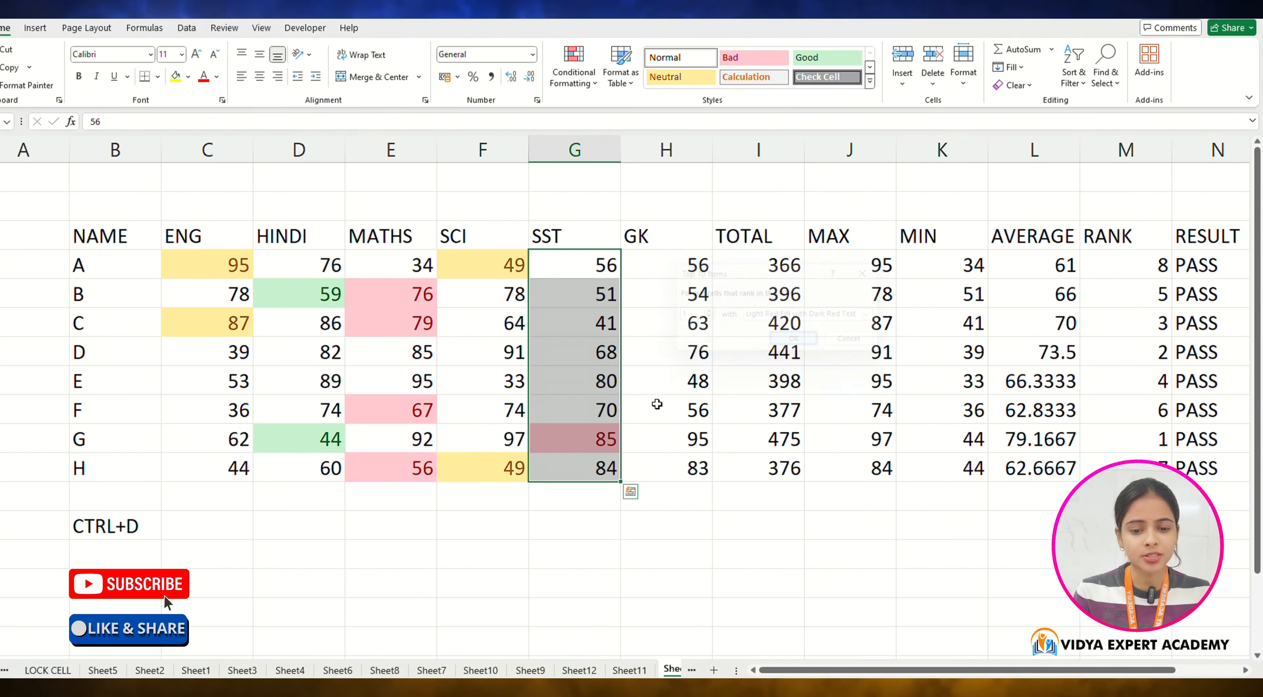
left_click(589, 525)
left_click(593, 439)
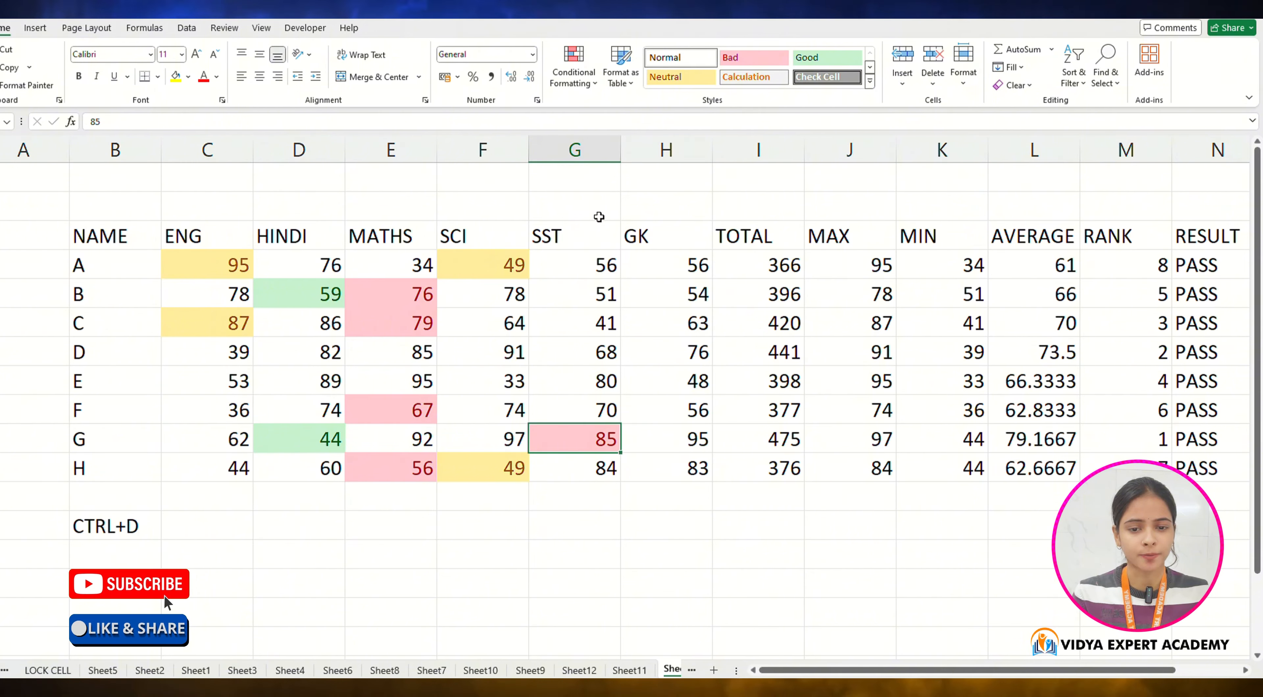
left_click(573, 69)
mouse_move(621, 147)
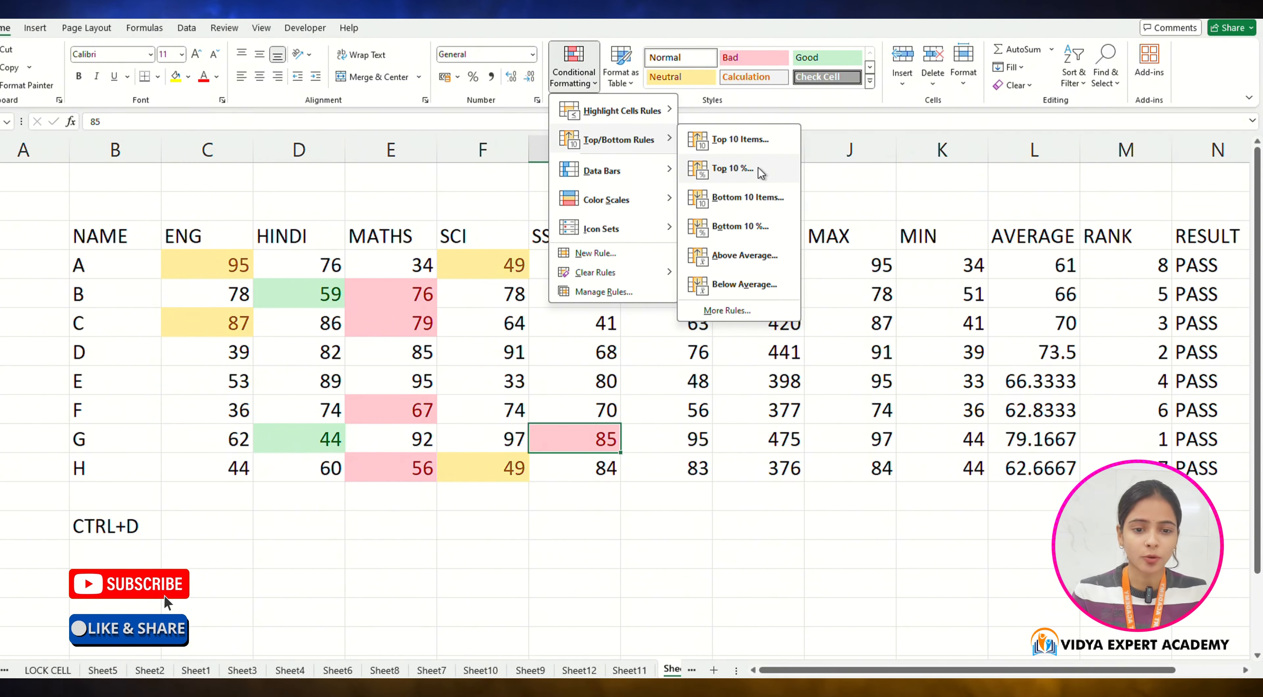
left_click(732, 169)
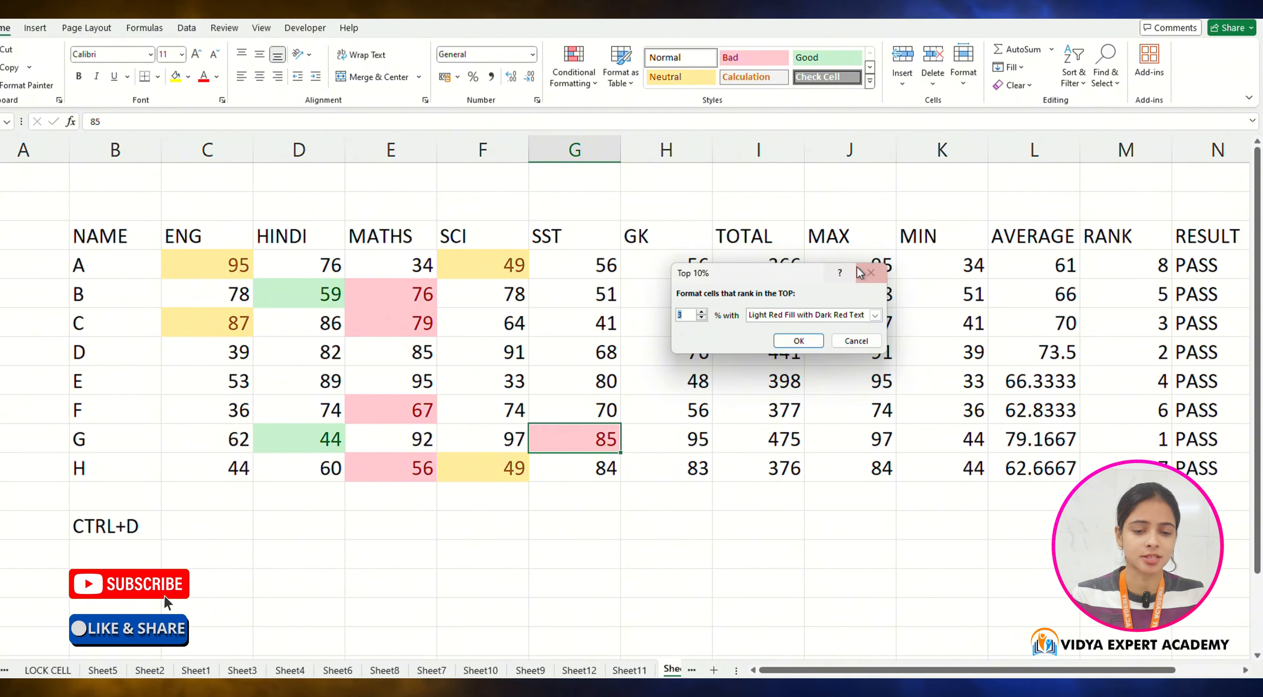
left_click(871, 273)
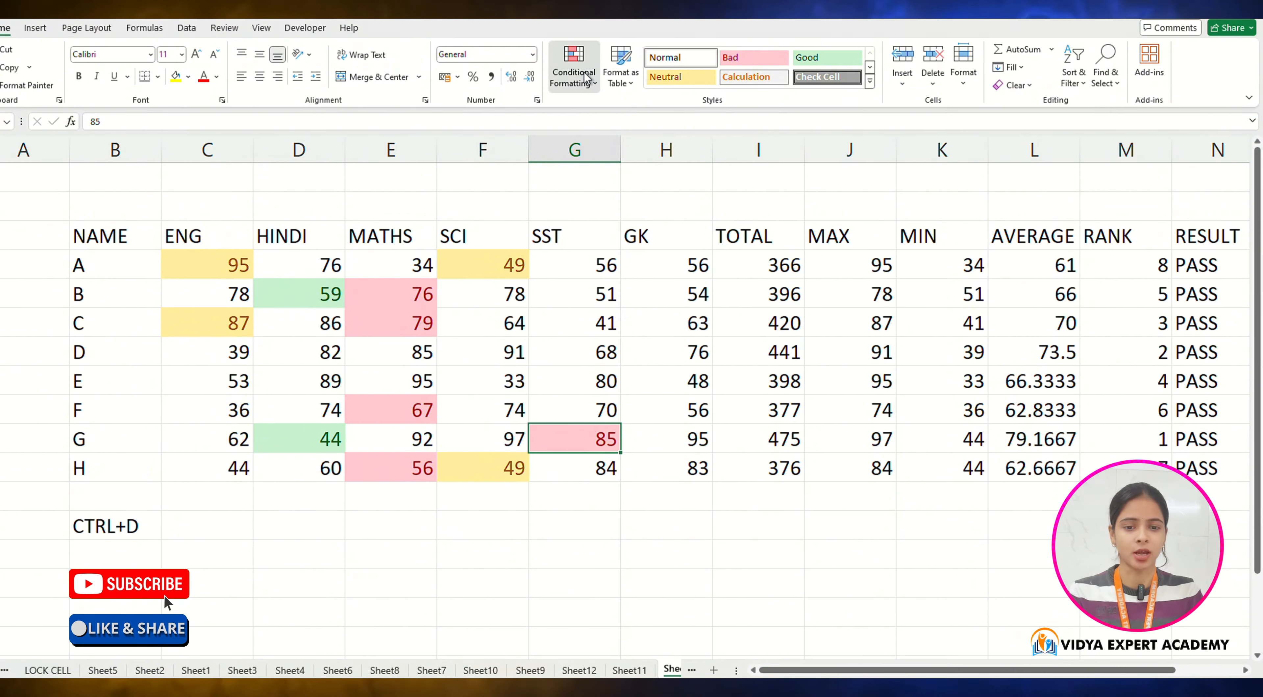
left_click(574, 69)
mouse_move(653, 175)
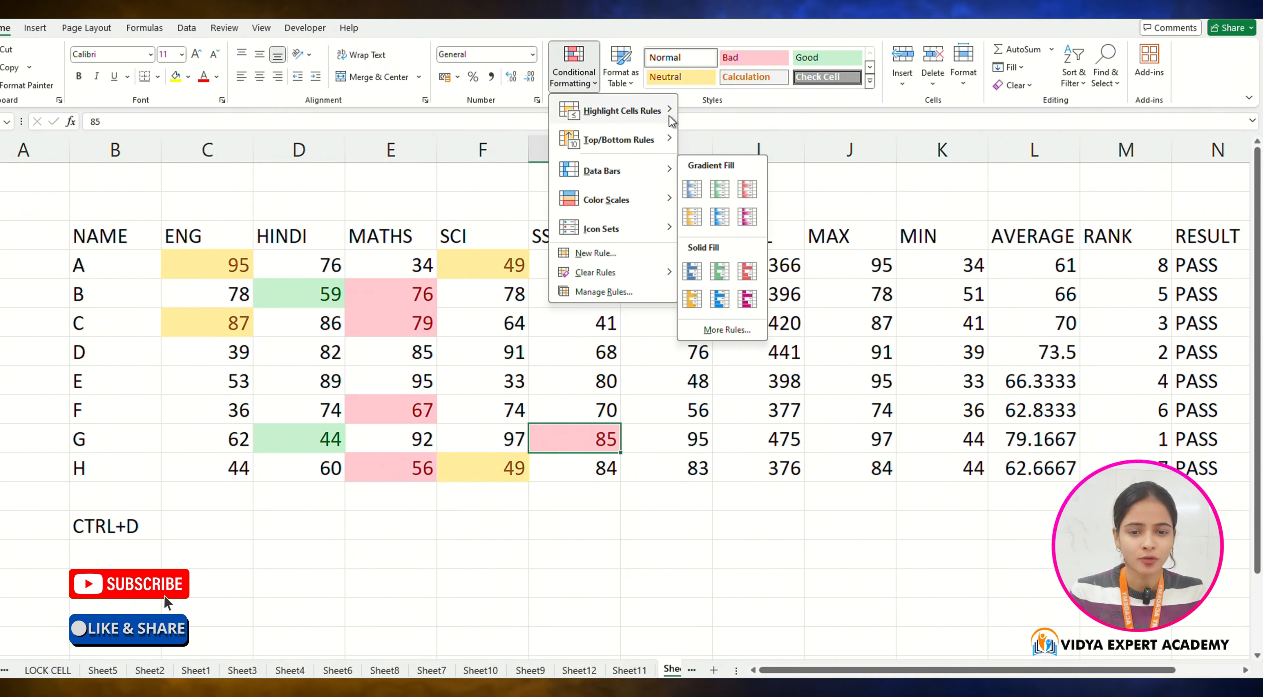
mouse_move(660, 122)
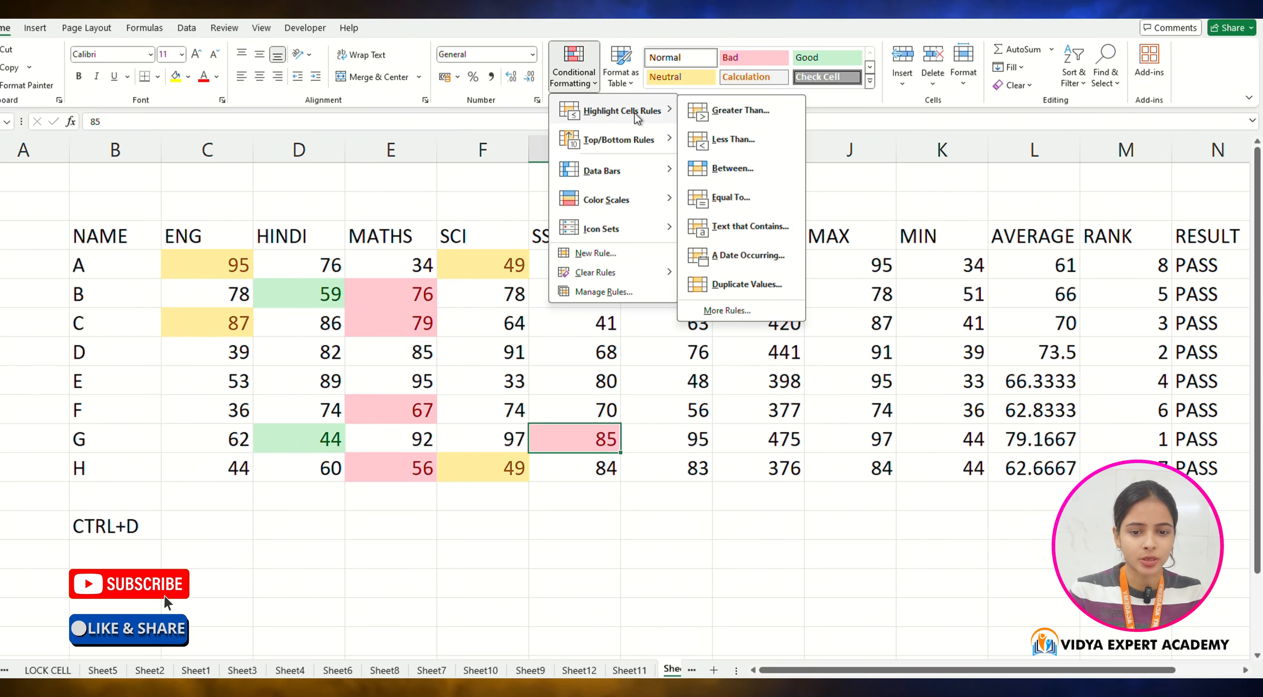
left_click(694, 437)
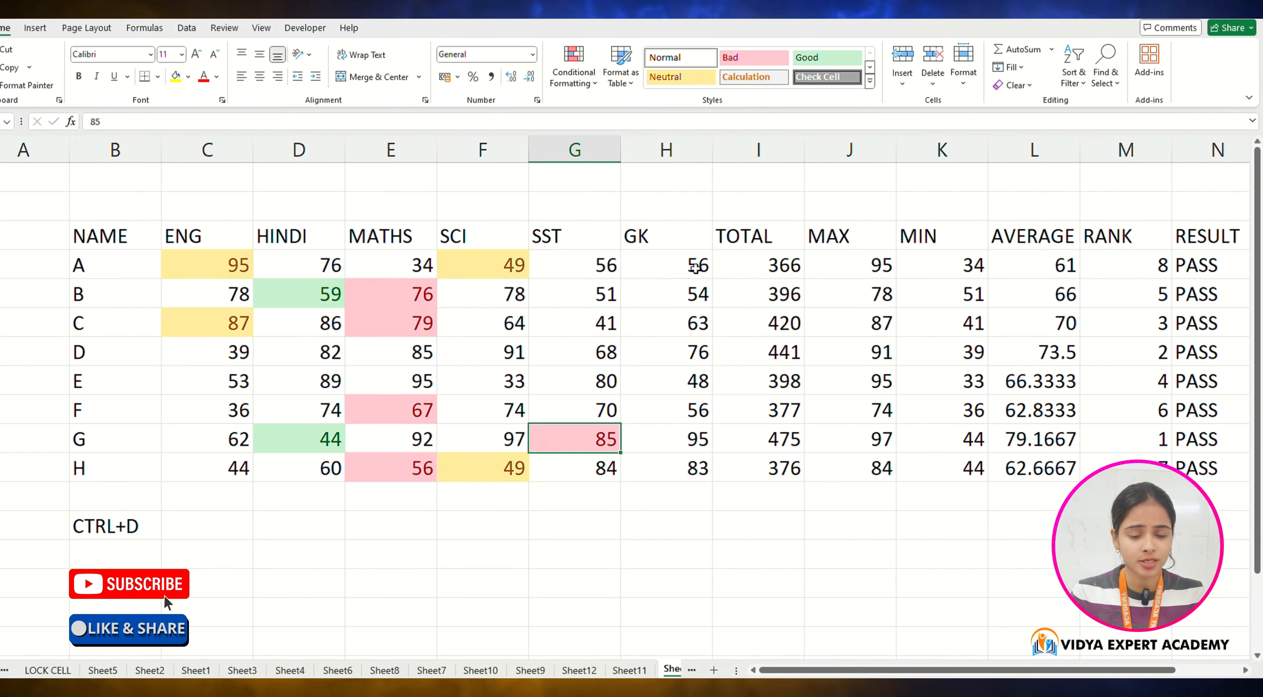
Step: Apply blue gradient-fill data bars to the GK marks in H4:H11
left_click_drag(695, 268, 689, 469)
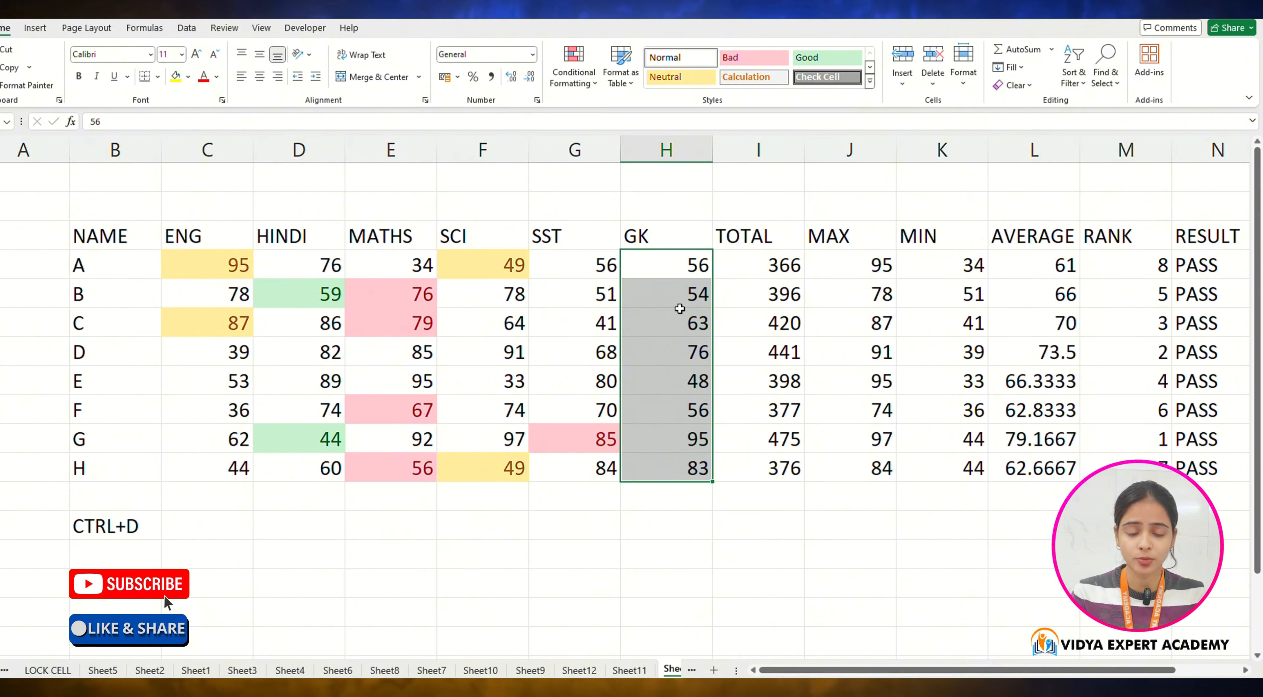
left_click(580, 83)
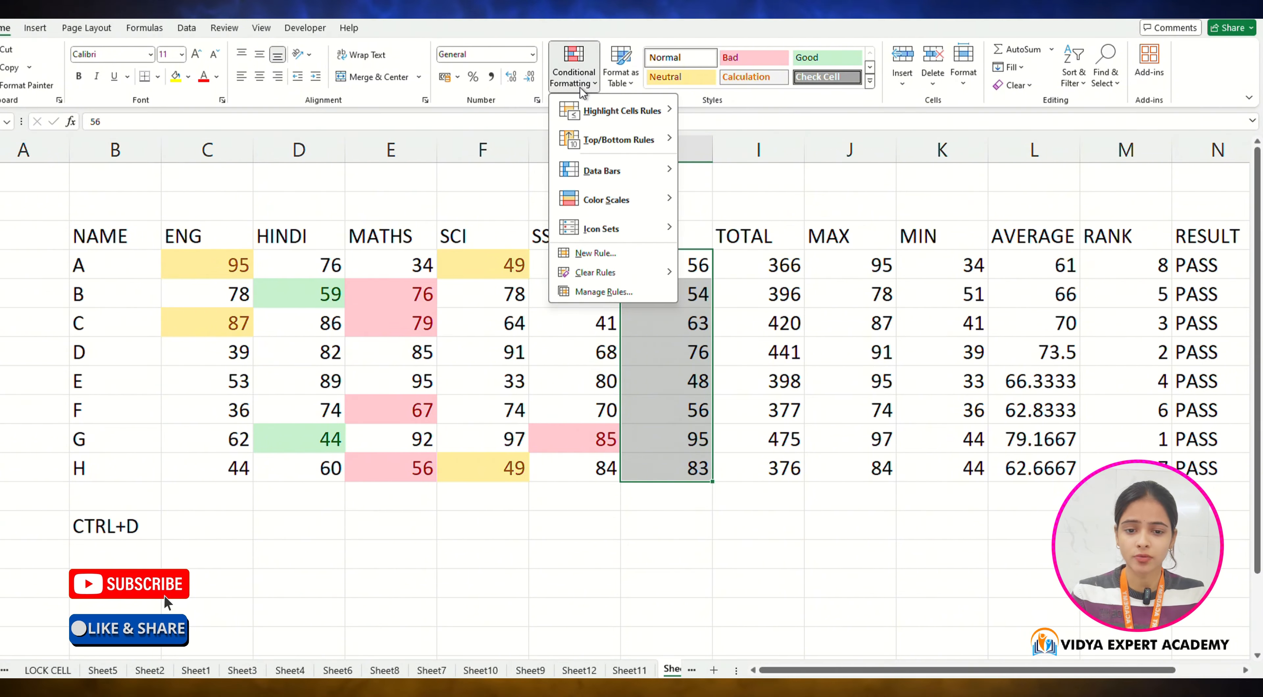
mouse_move(613, 171)
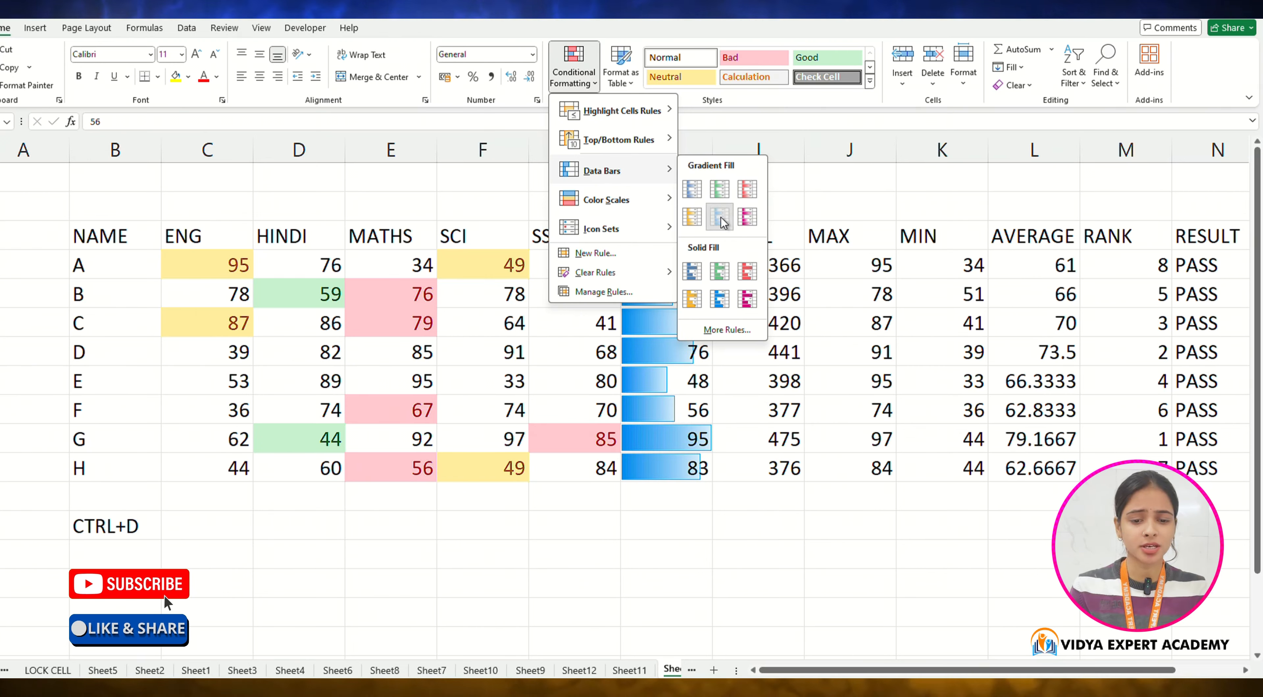
left_click(700, 193)
left_click(680, 523)
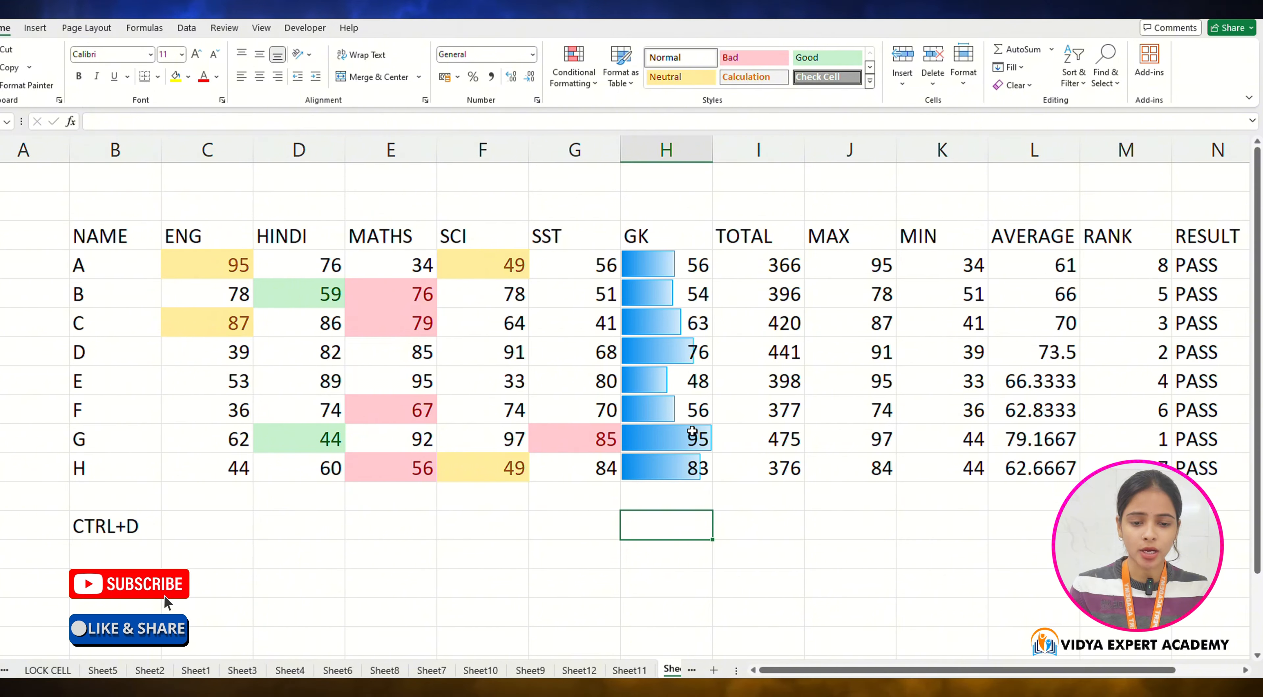
Step: Apply a three-colour color scale to the SST marks in G4:G11
left_click_drag(687, 264, 693, 472)
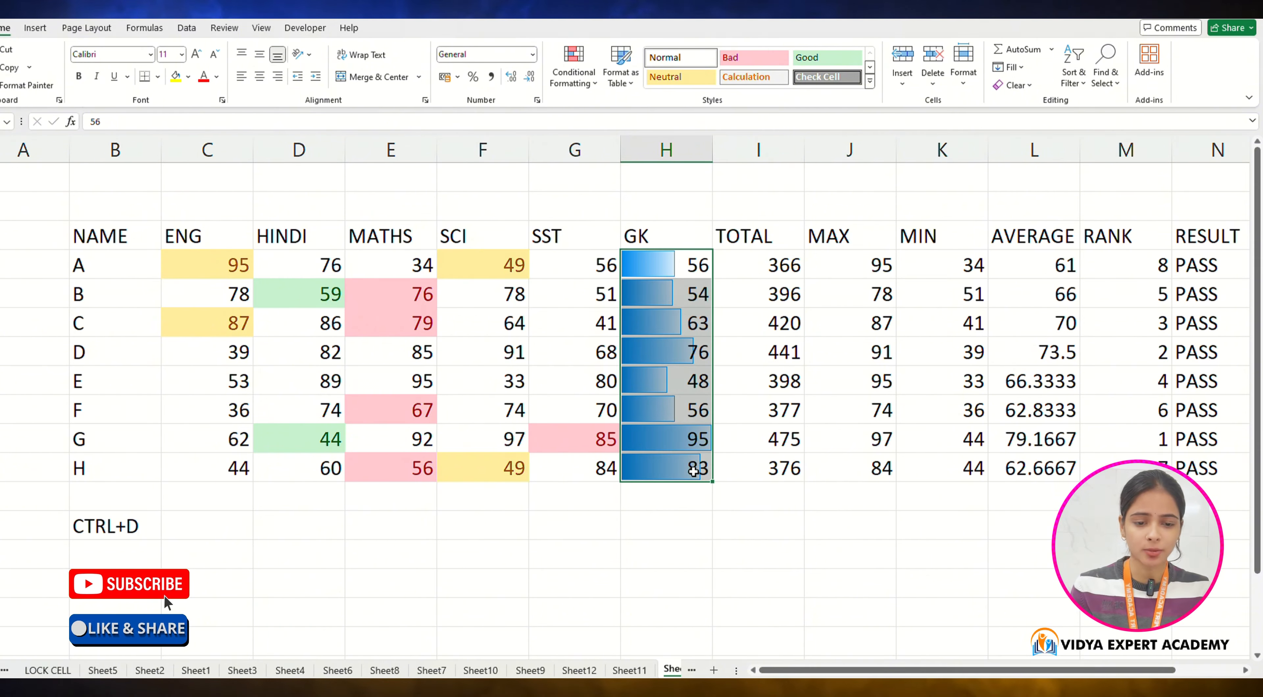
left_click_drag(617, 265, 589, 469)
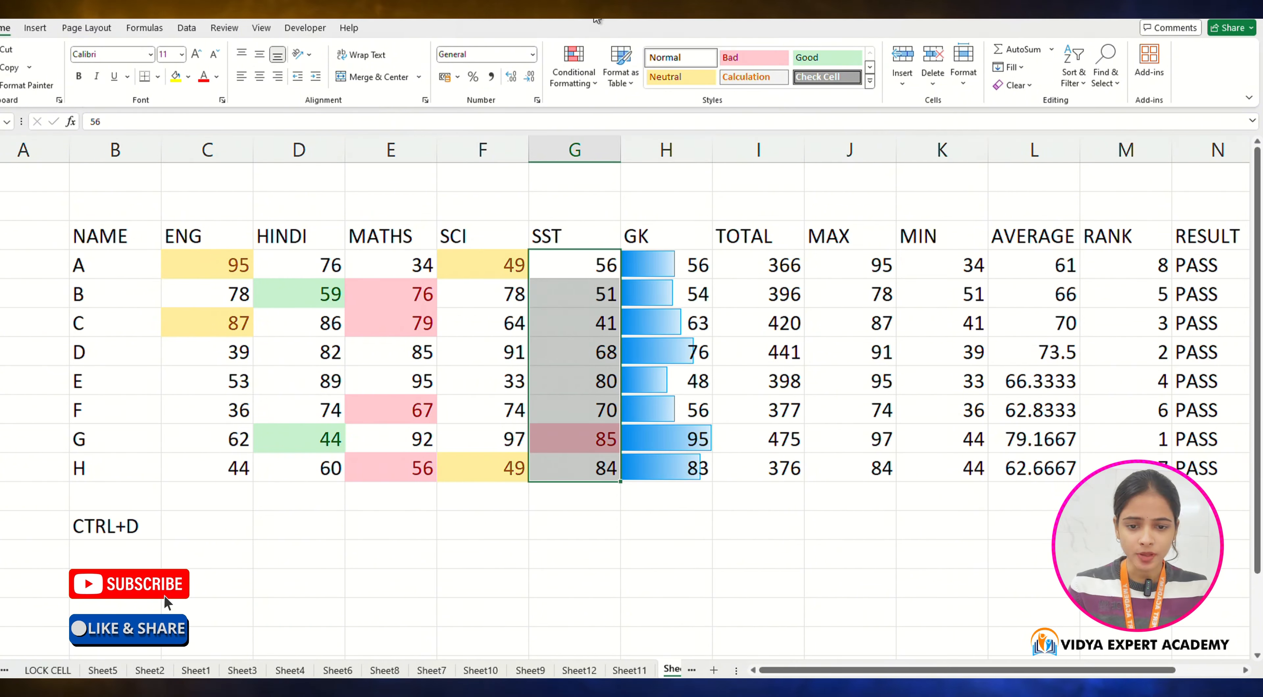
left_click(574, 74)
mouse_move(608, 199)
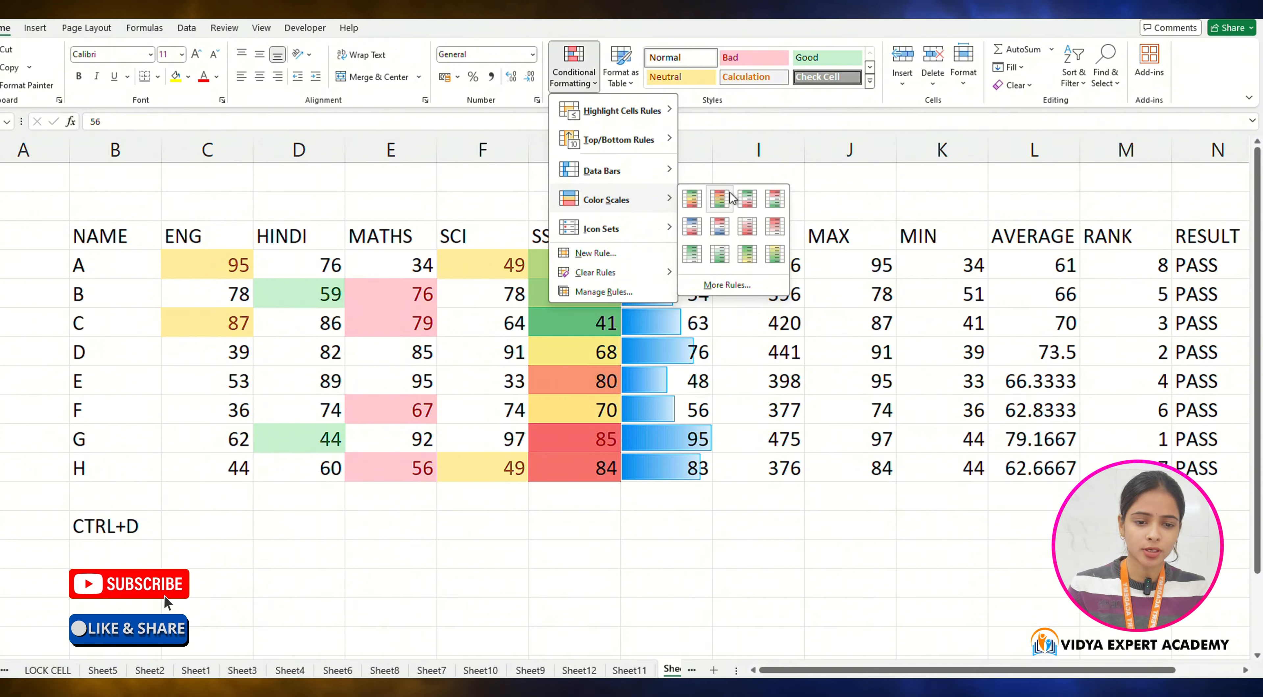
left_click(692, 196)
left_click(574, 66)
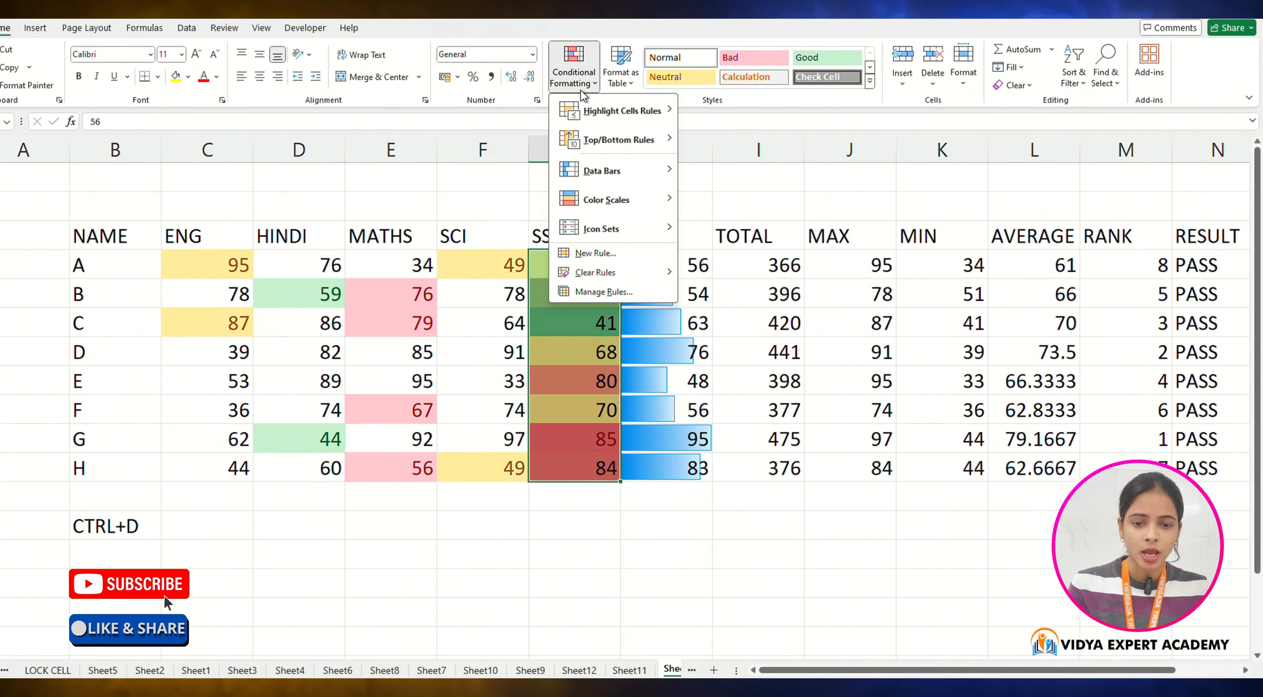
mouse_move(604, 239)
left_click(456, 294)
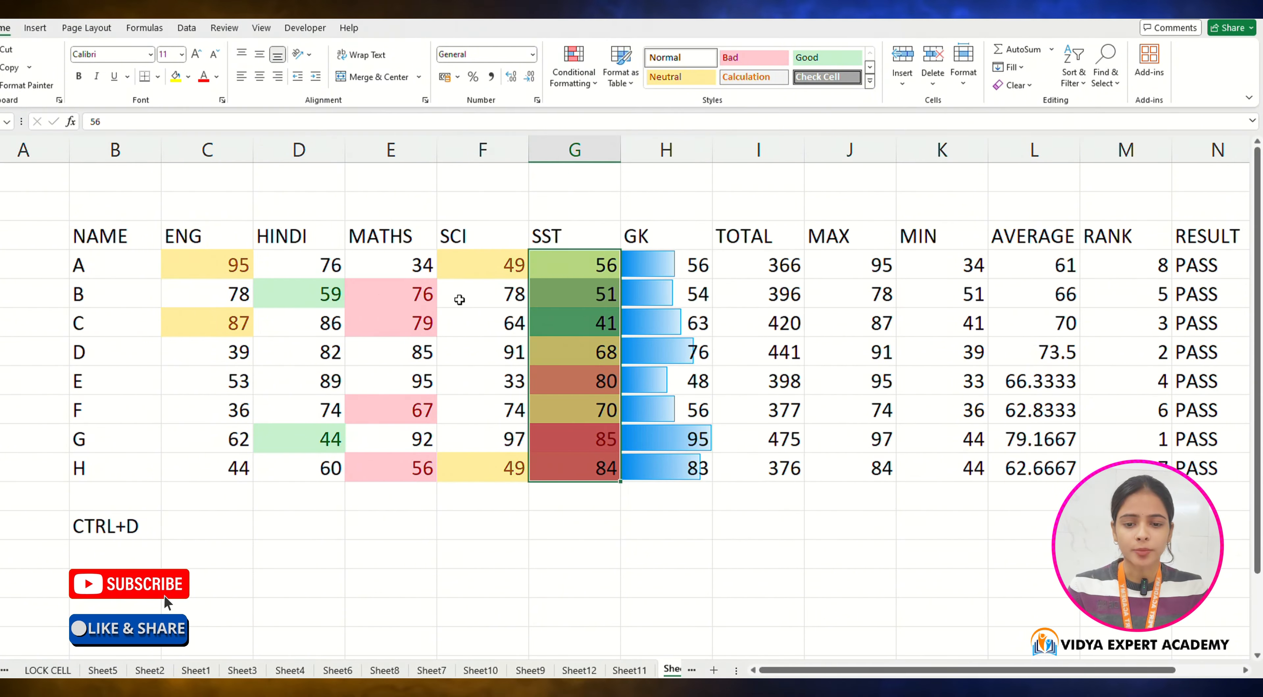
Step: Apply the 3 Arrows (Colored) icon set to the SCI marks in F4:F11
left_click_drag(486, 265, 500, 468)
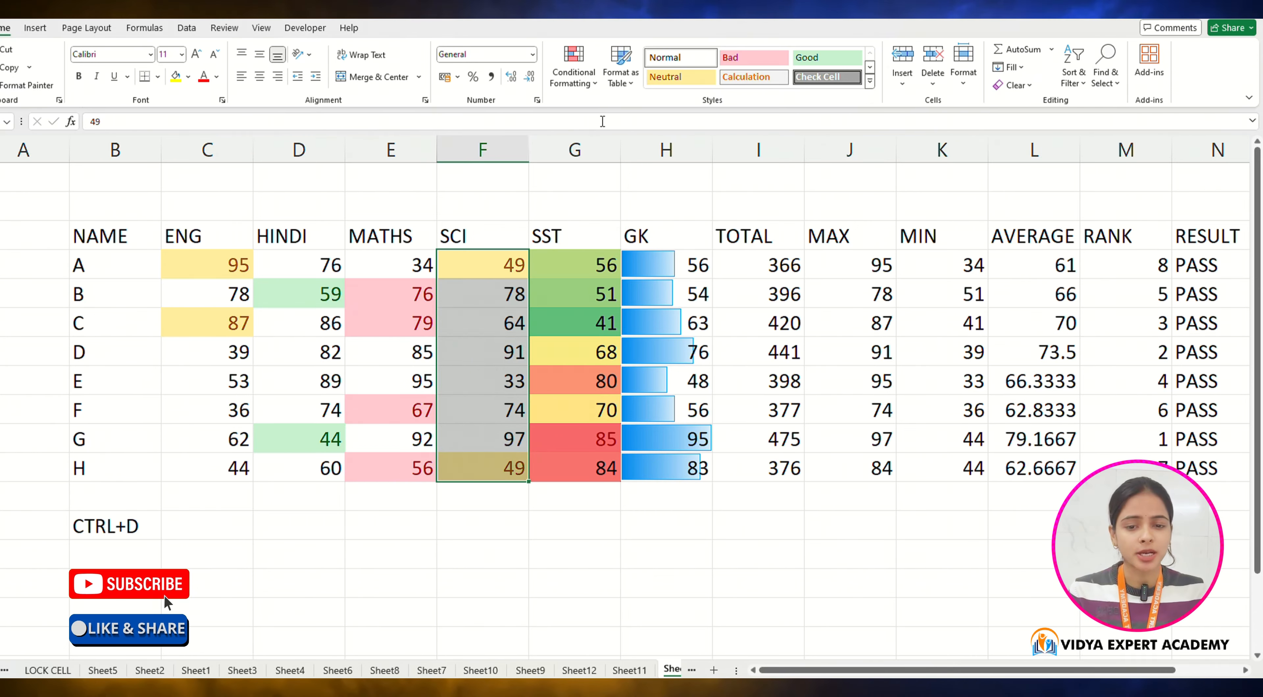
left_click(574, 66)
mouse_move(633, 228)
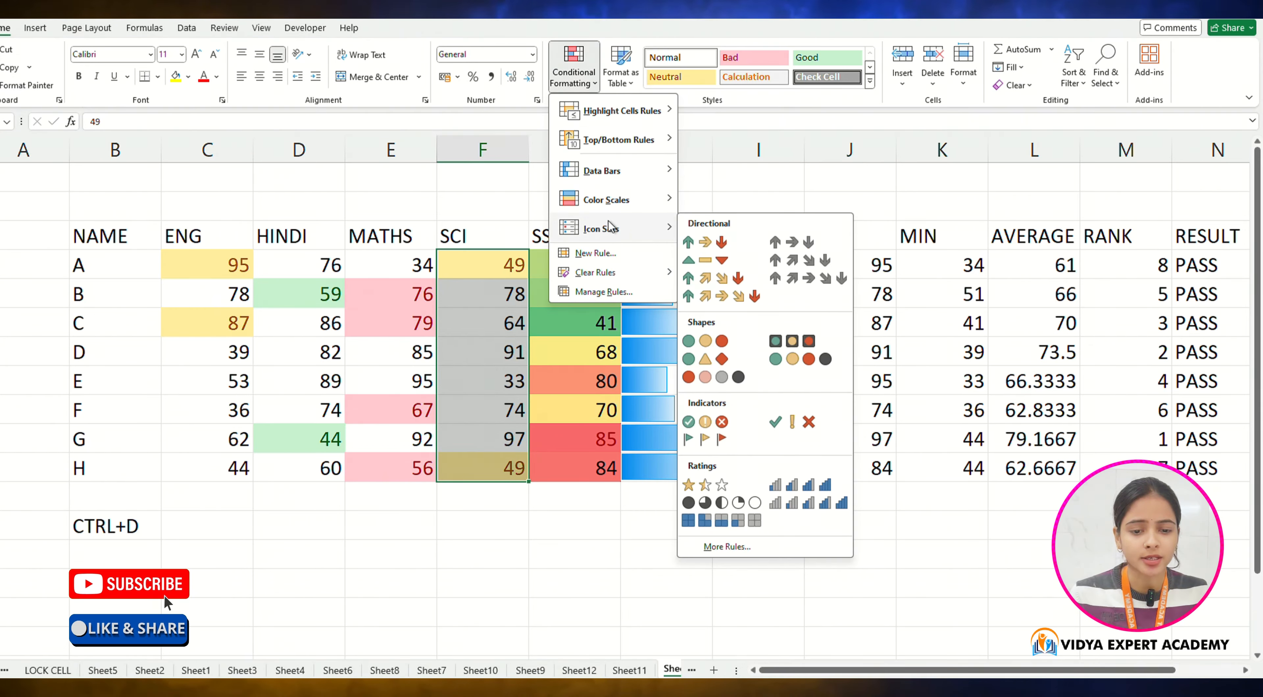
left_click(710, 240)
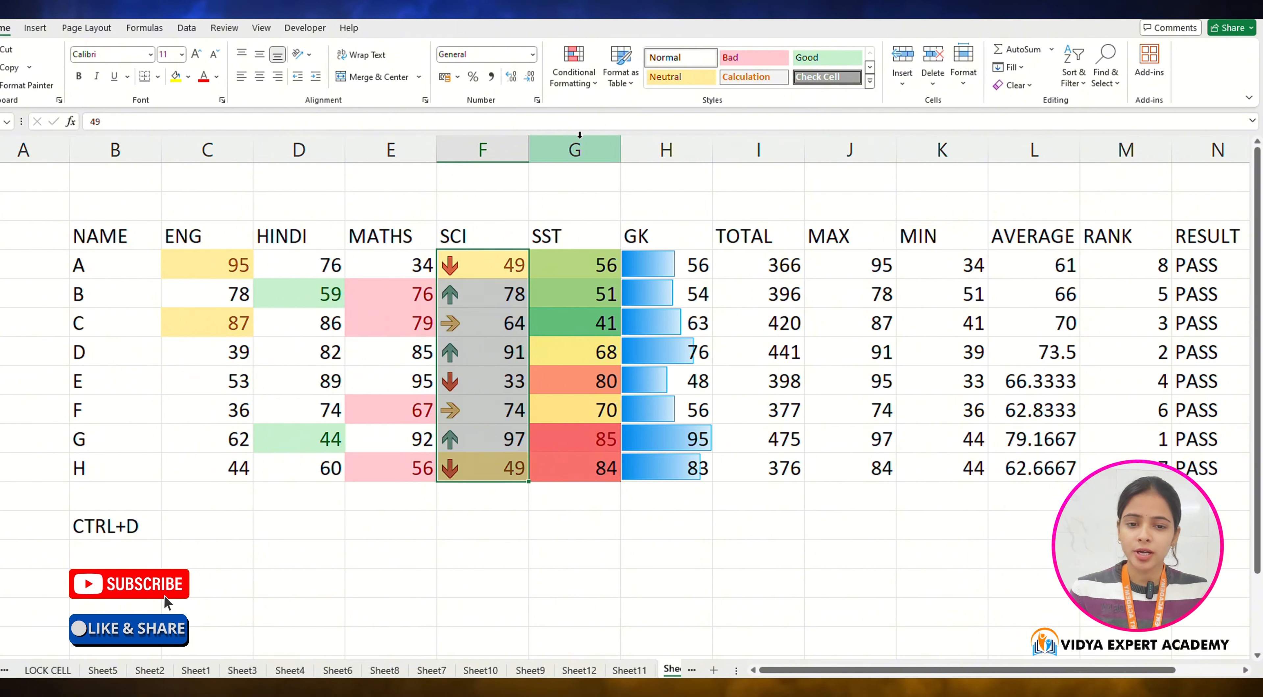
Step: Format the whole marks table B3:O11 as a table with a medium table style
left_click(623, 86)
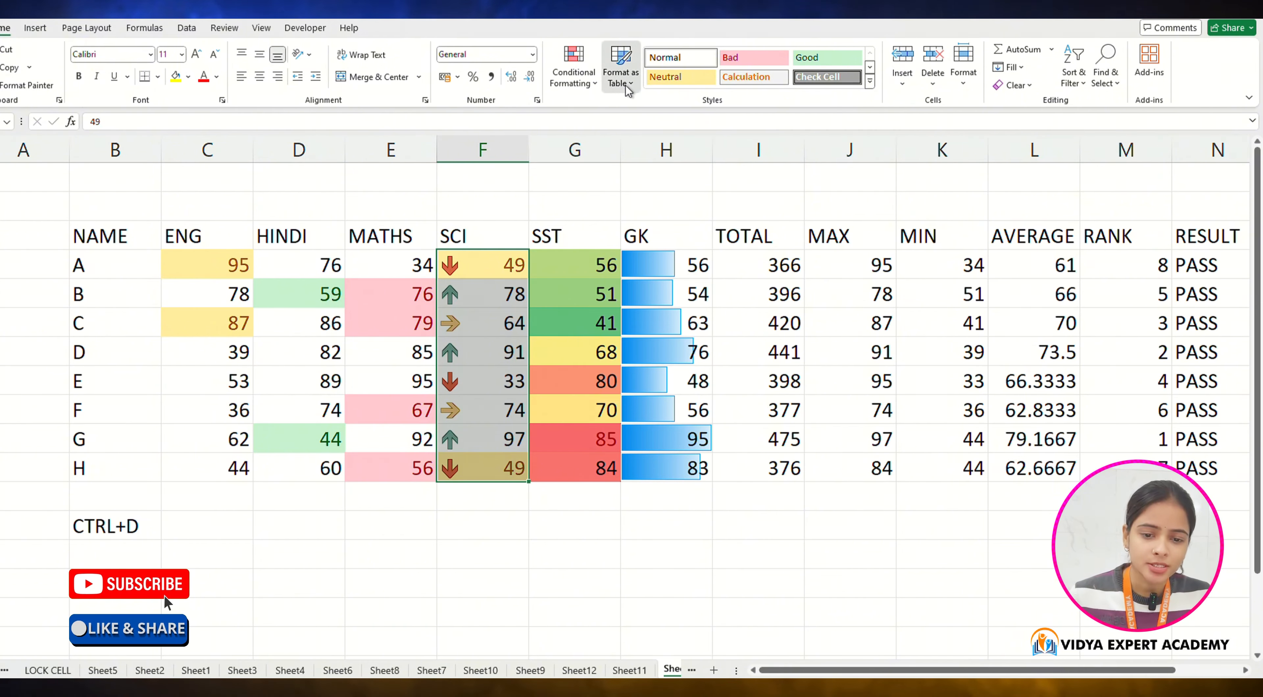
left_click(541, 204)
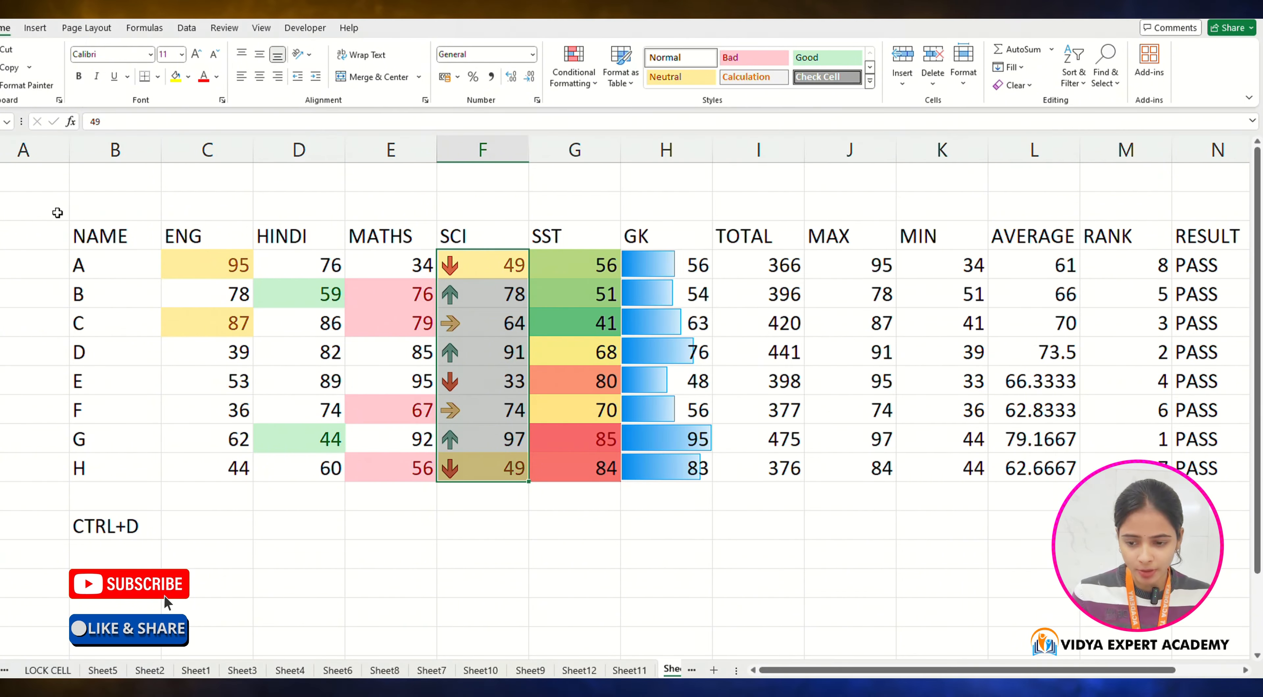
left_click_drag(101, 237, 1096, 464)
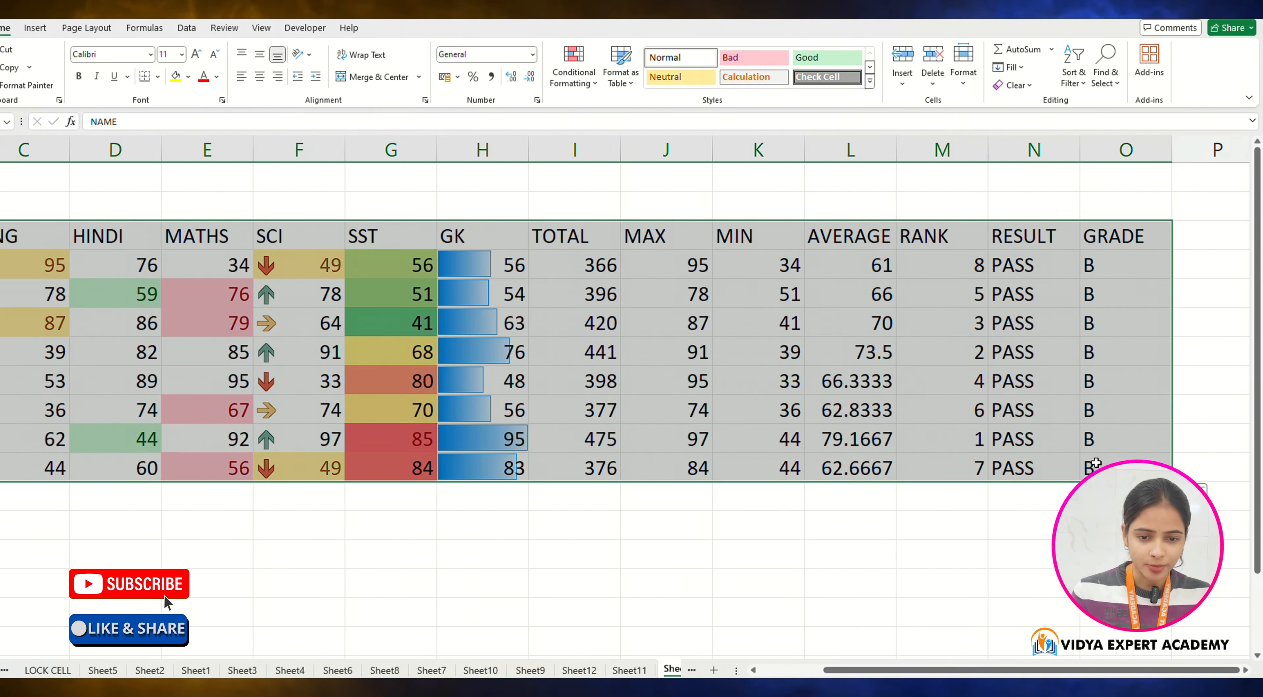
left_click(615, 83)
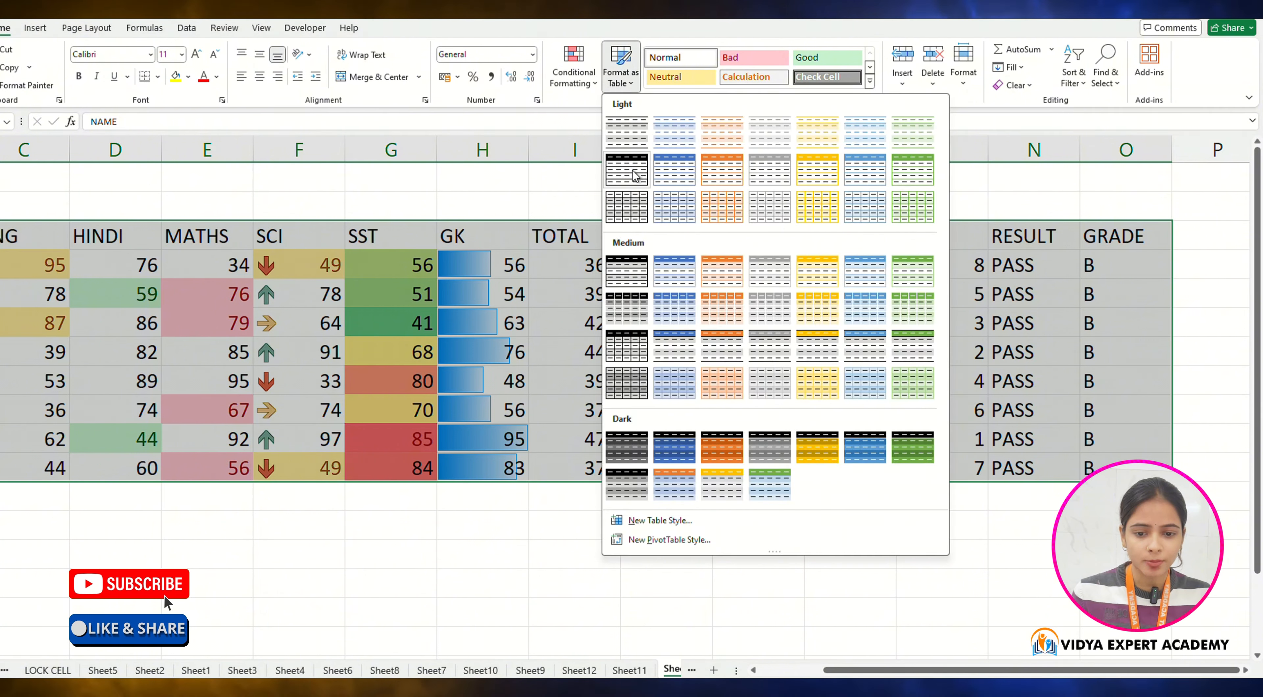
left_click(737, 374)
left_click(777, 358)
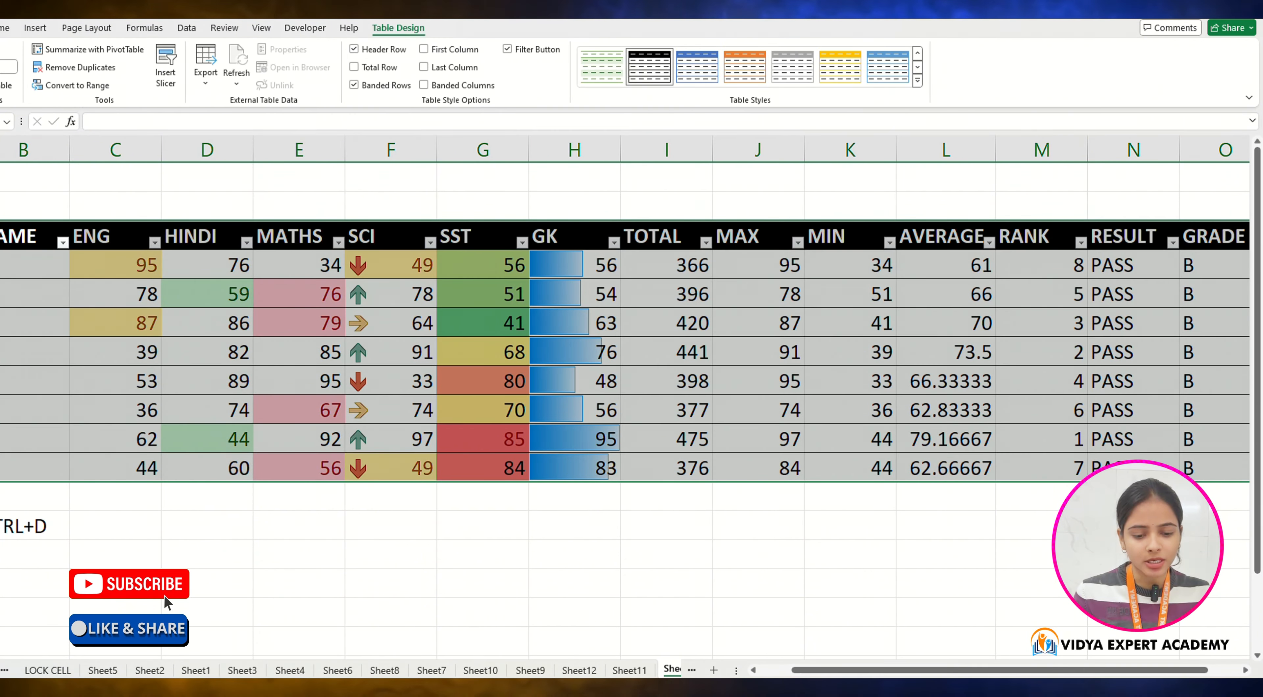
left_click_drag(861, 671, 826, 670)
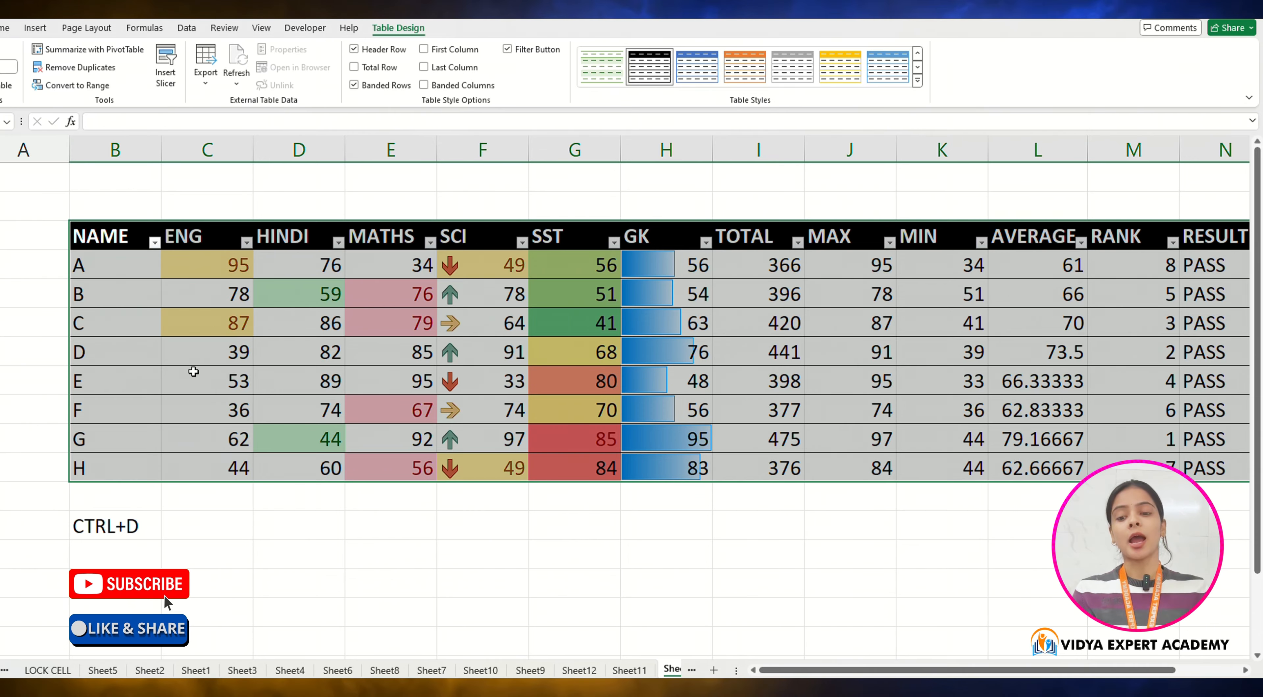
left_click(192, 525)
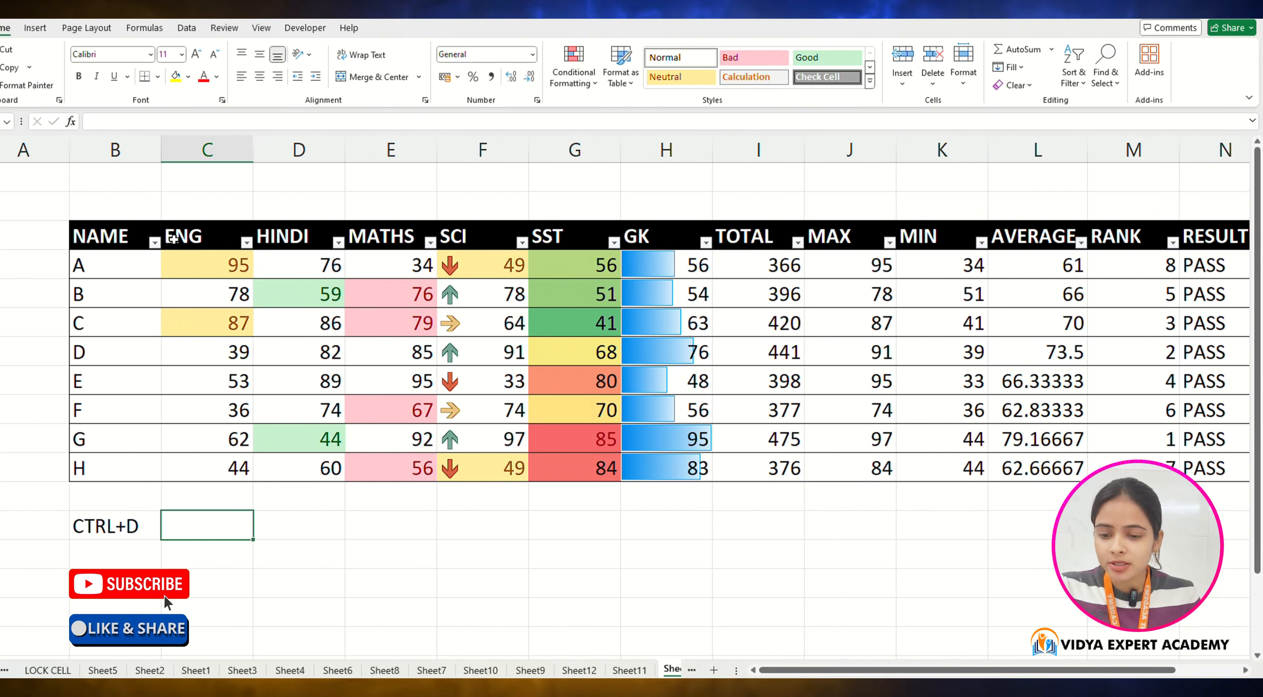
Step: Filter the NAME column to show only student A
left_click(154, 241)
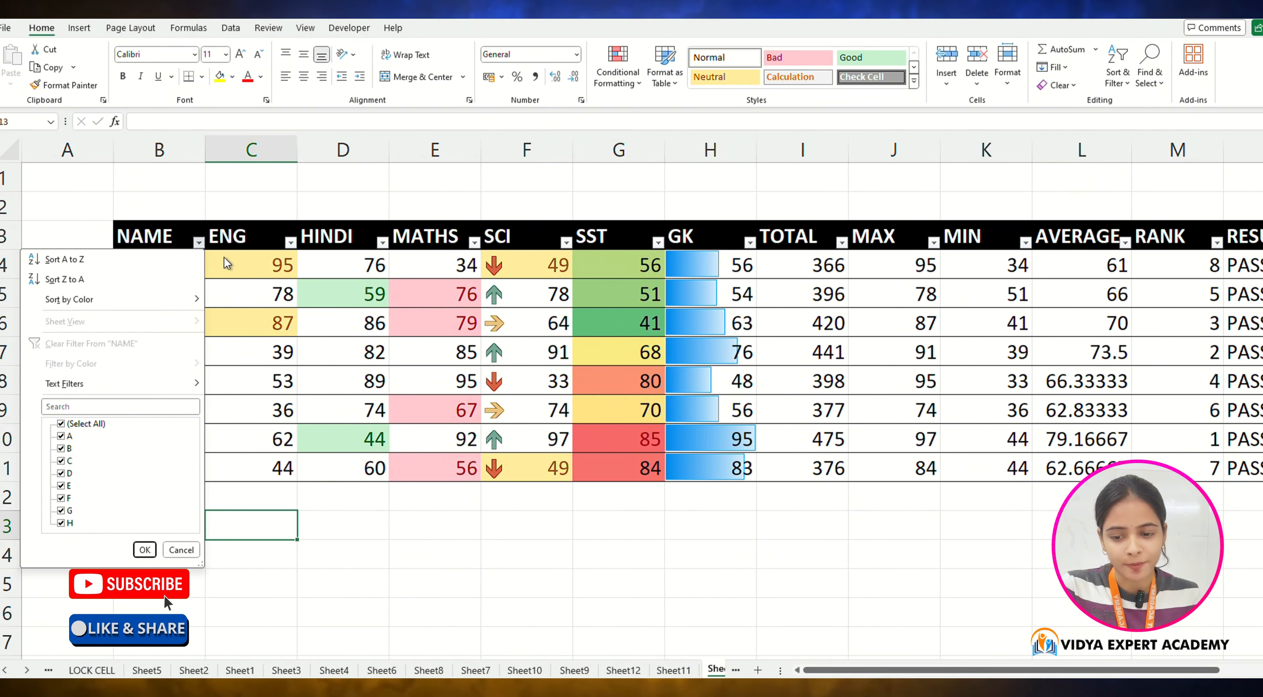
key("Escape")
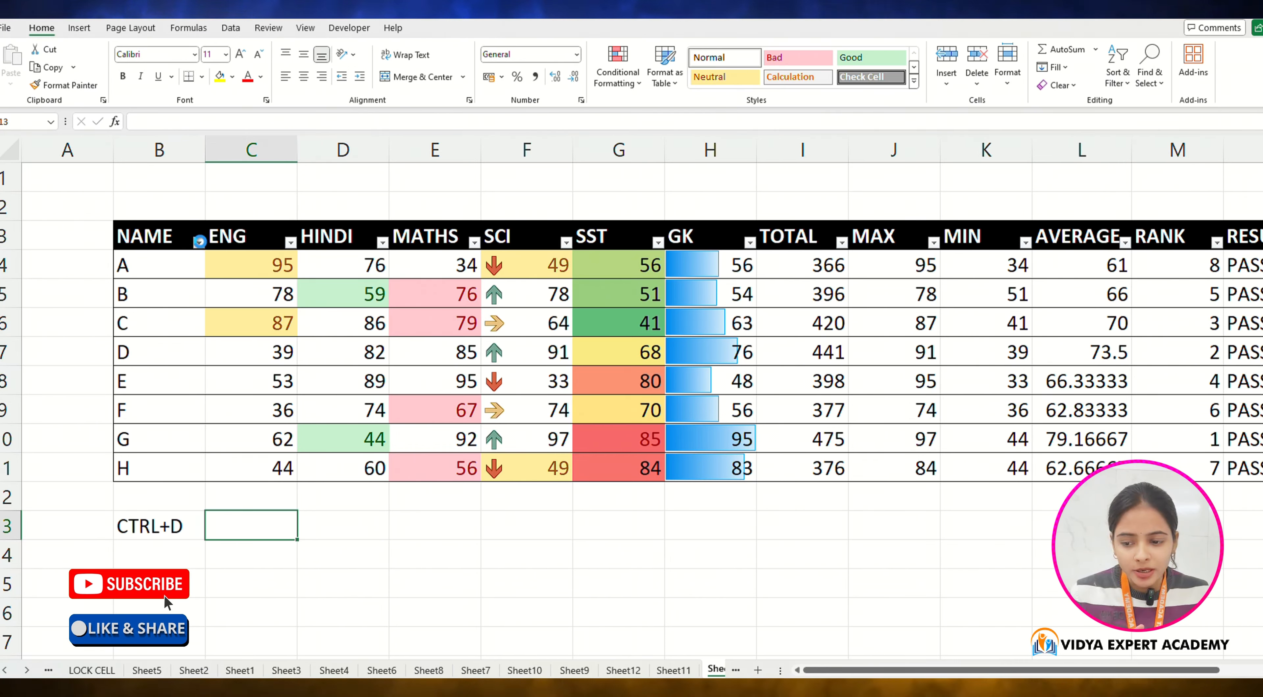
left_click(199, 243)
left_click(91, 424)
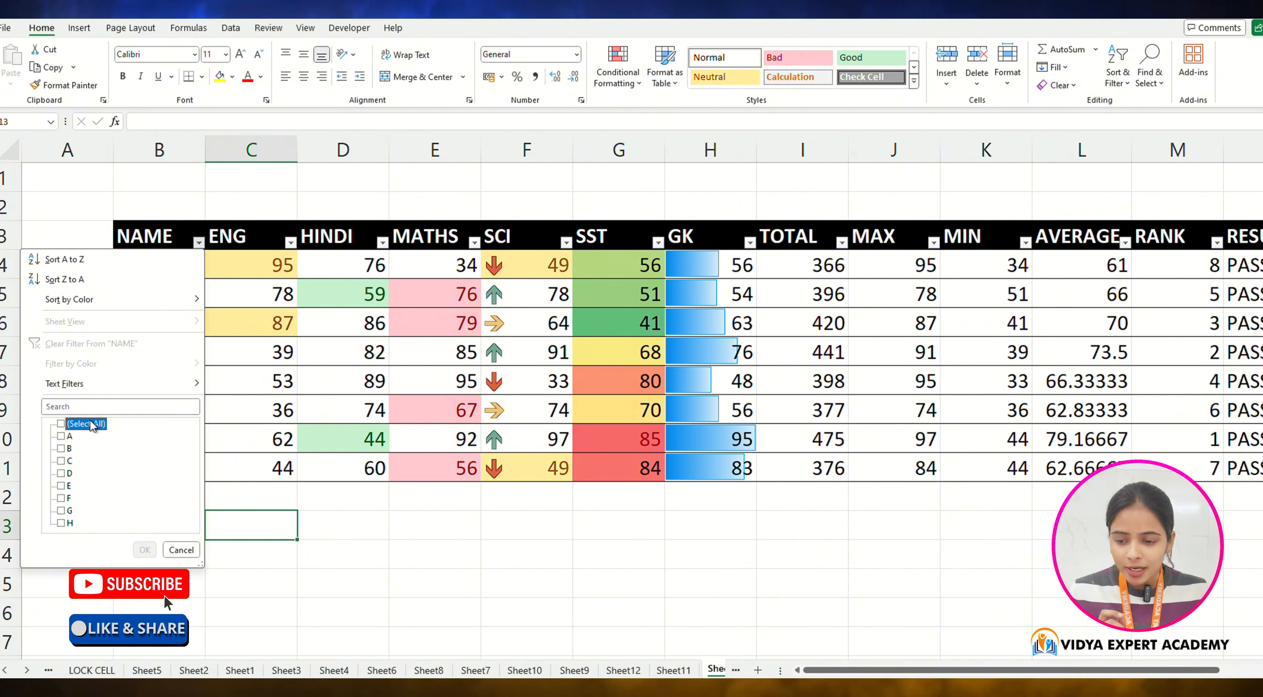
left_click(91, 424)
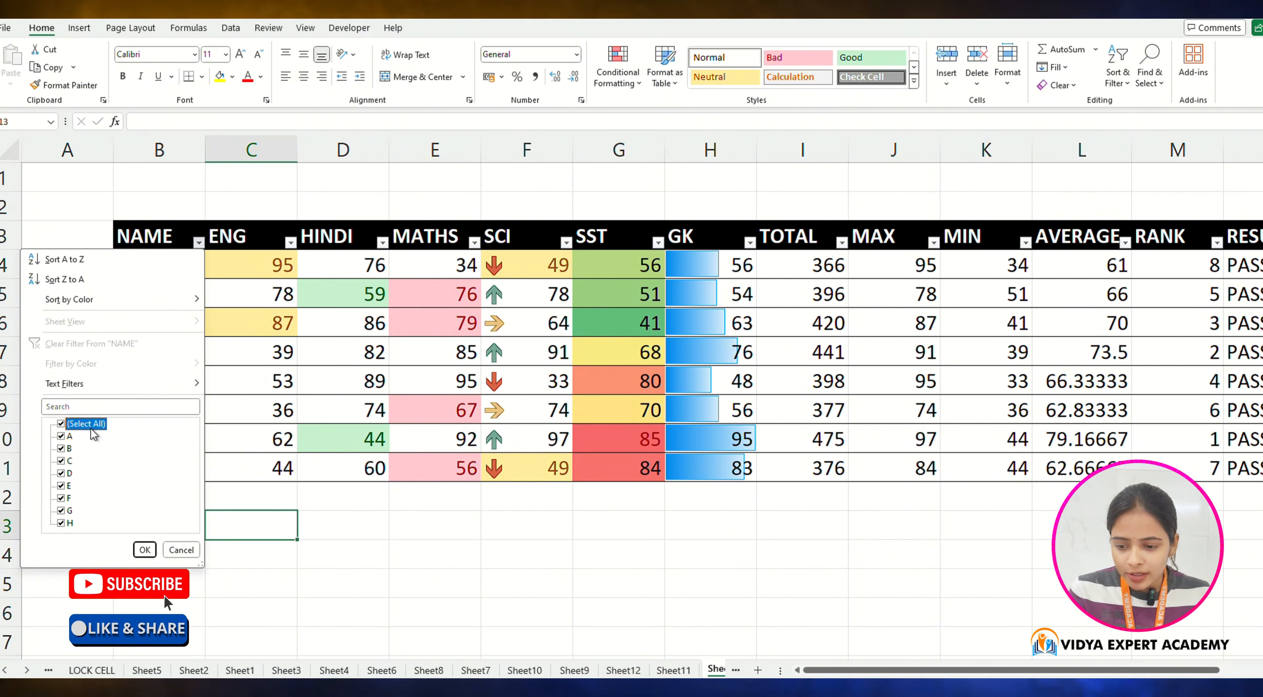
left_click(91, 424)
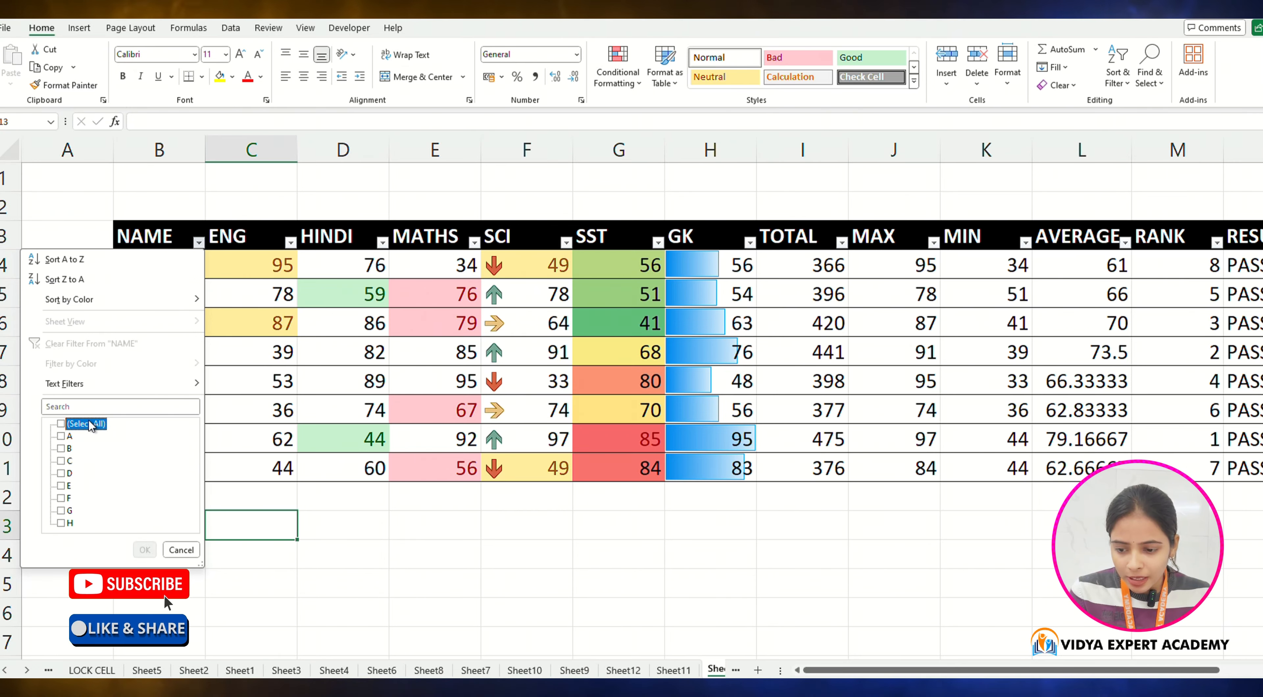
left_click(145, 549)
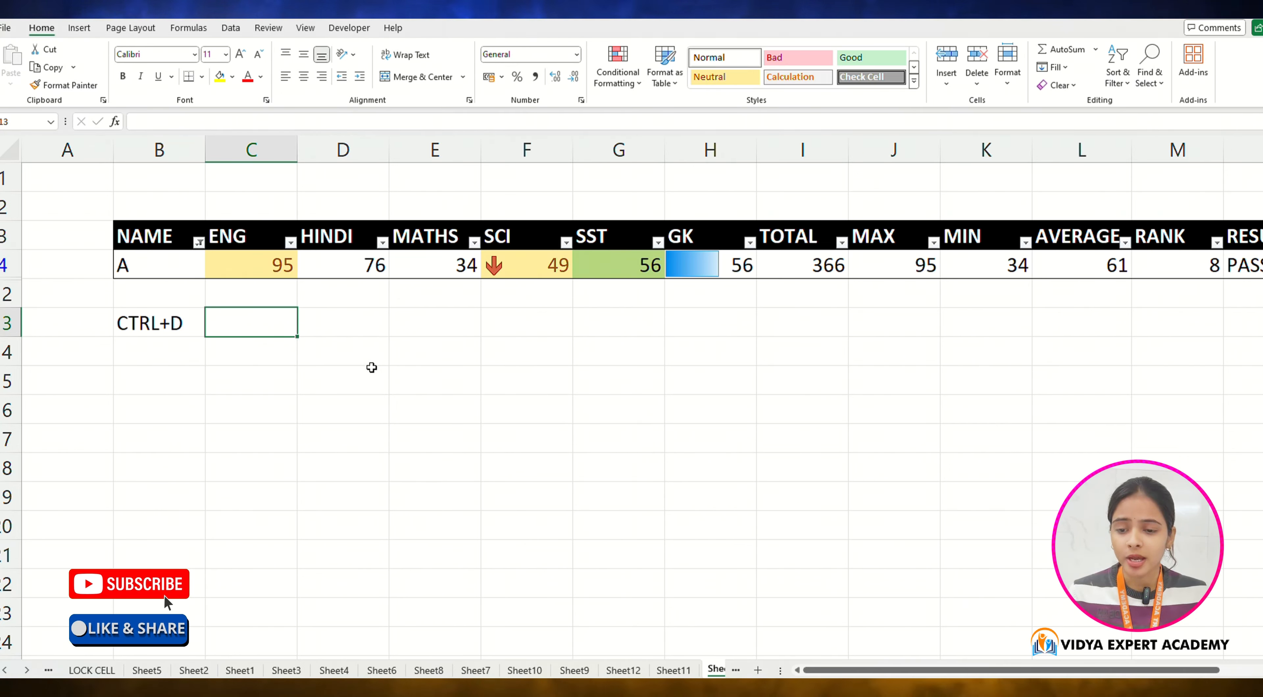
Step: Change the NAME filter to show students A and C
left_click(208, 245)
left_click(203, 246)
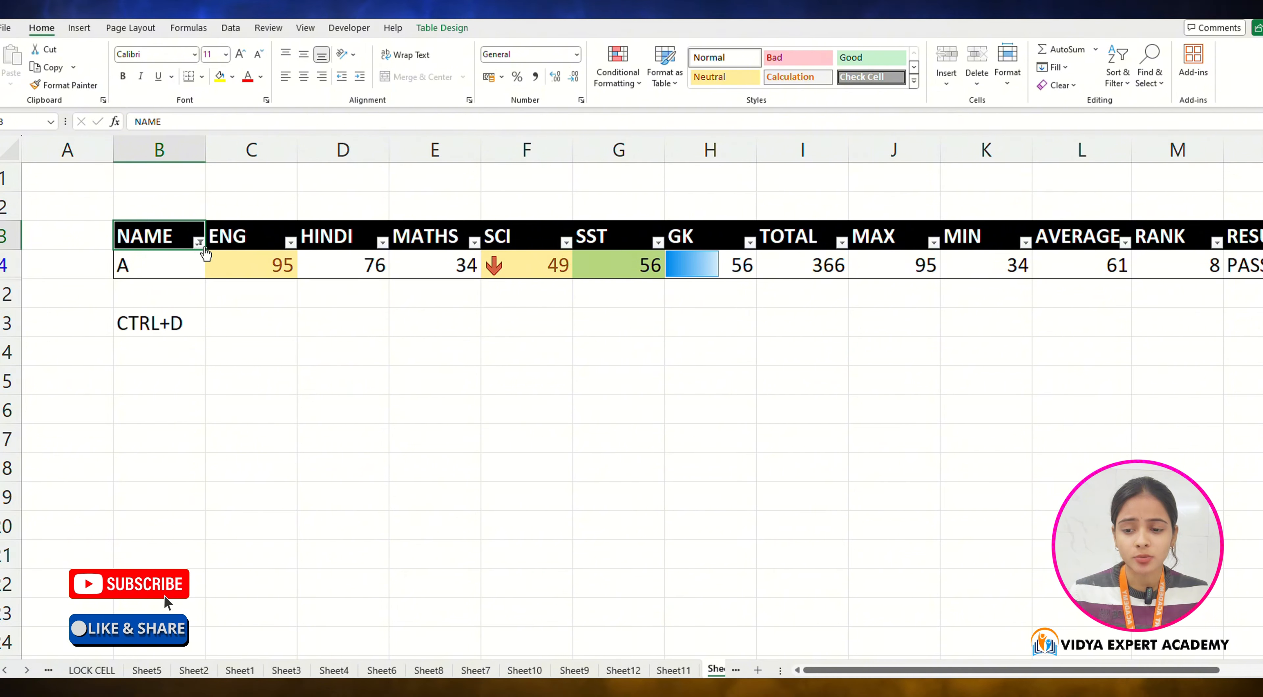
left_click(198, 243)
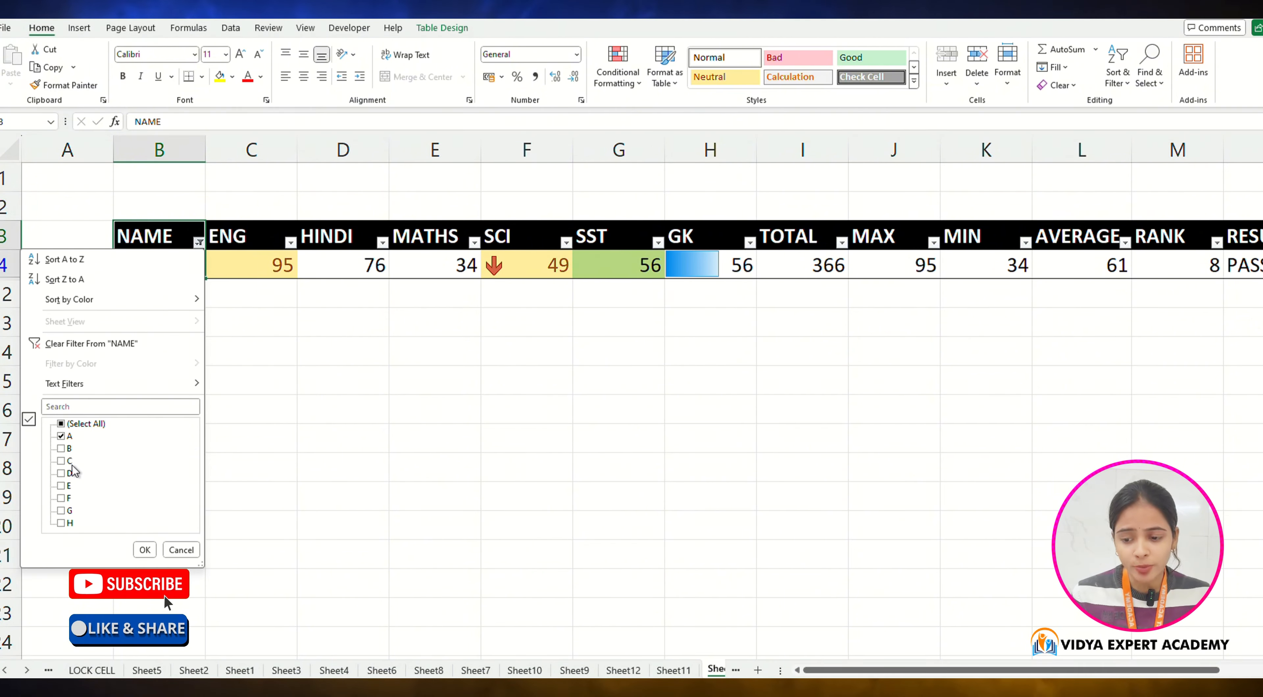
left_click(144, 550)
left_click(277, 495)
left_click_drag(186, 274, 922, 268)
left_click_drag(140, 289, 874, 296)
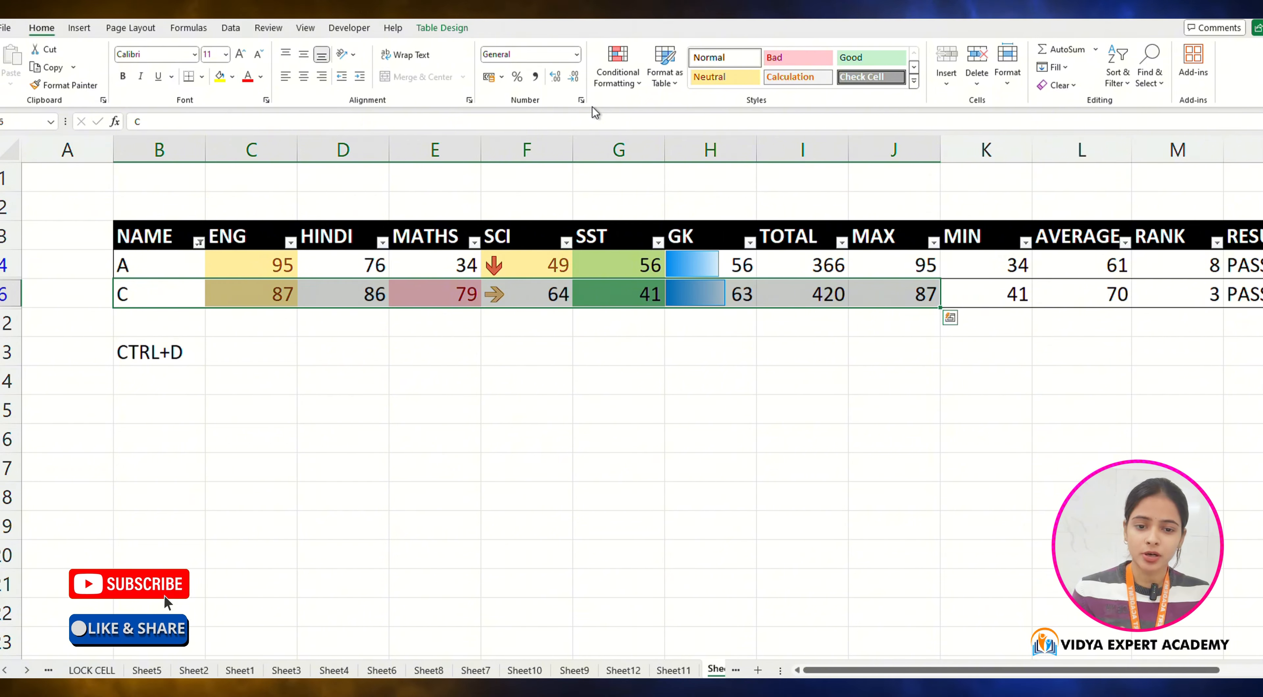
left_click(665, 79)
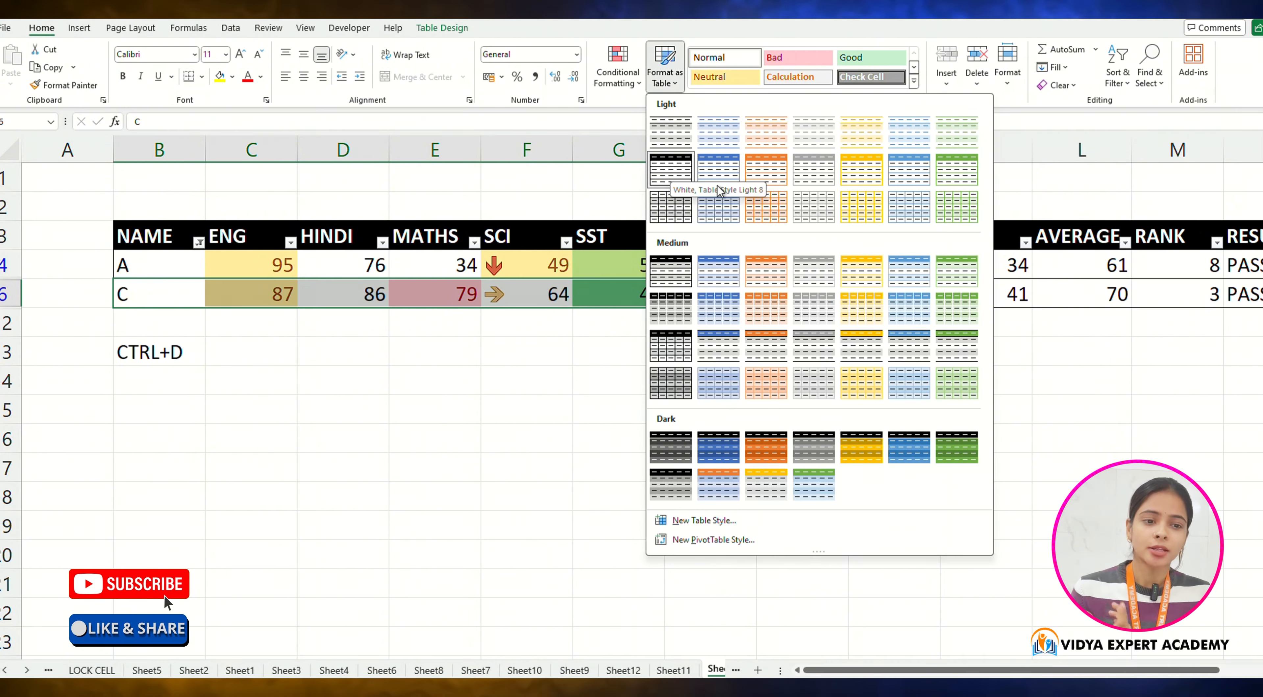
left_click(672, 172)
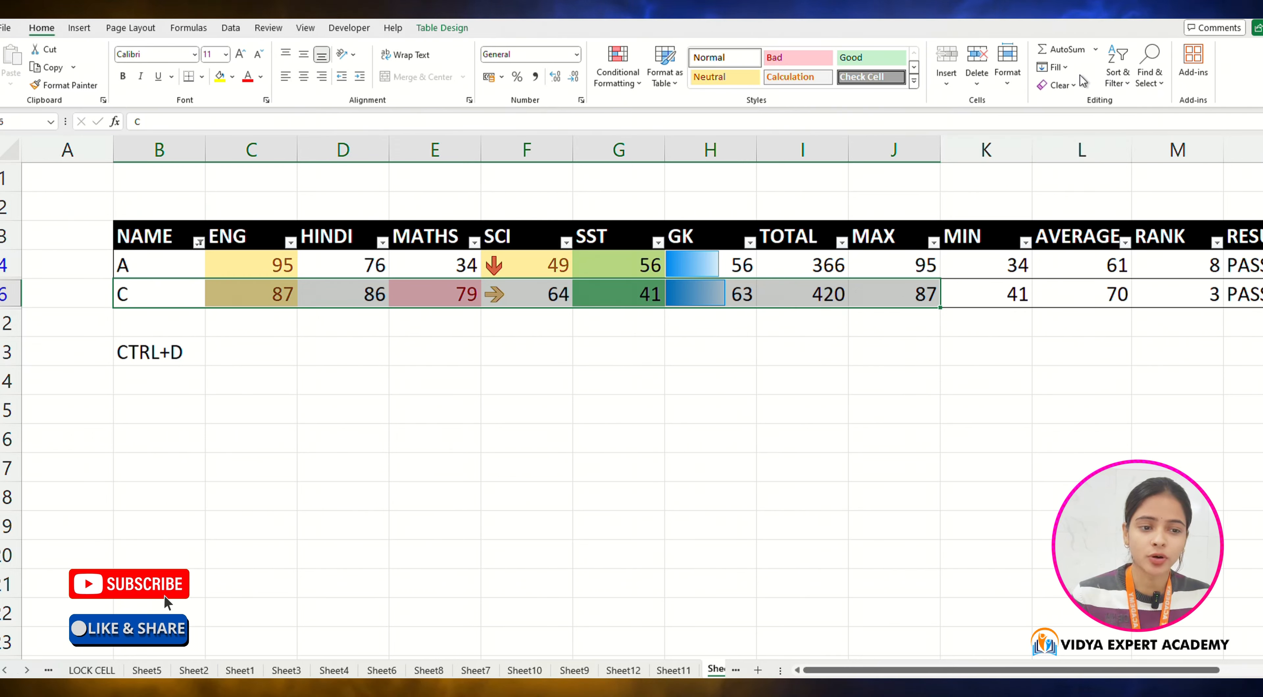
left_click(1117, 79)
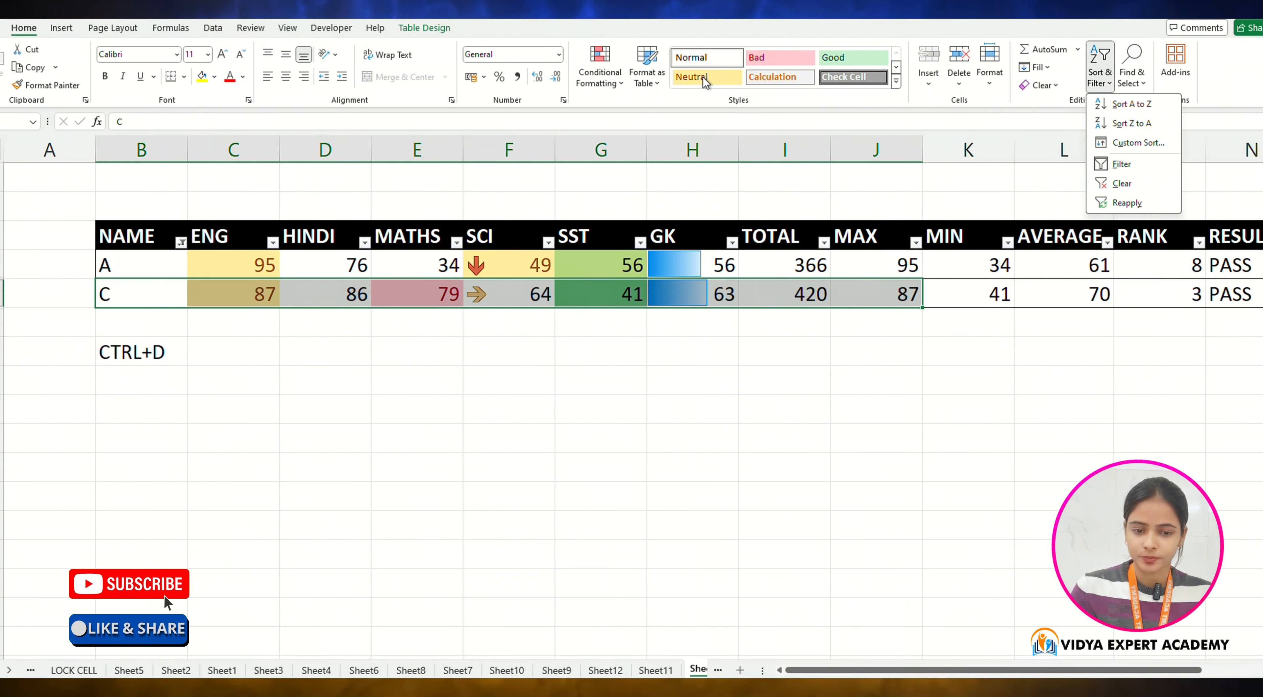
left_click(971, 256)
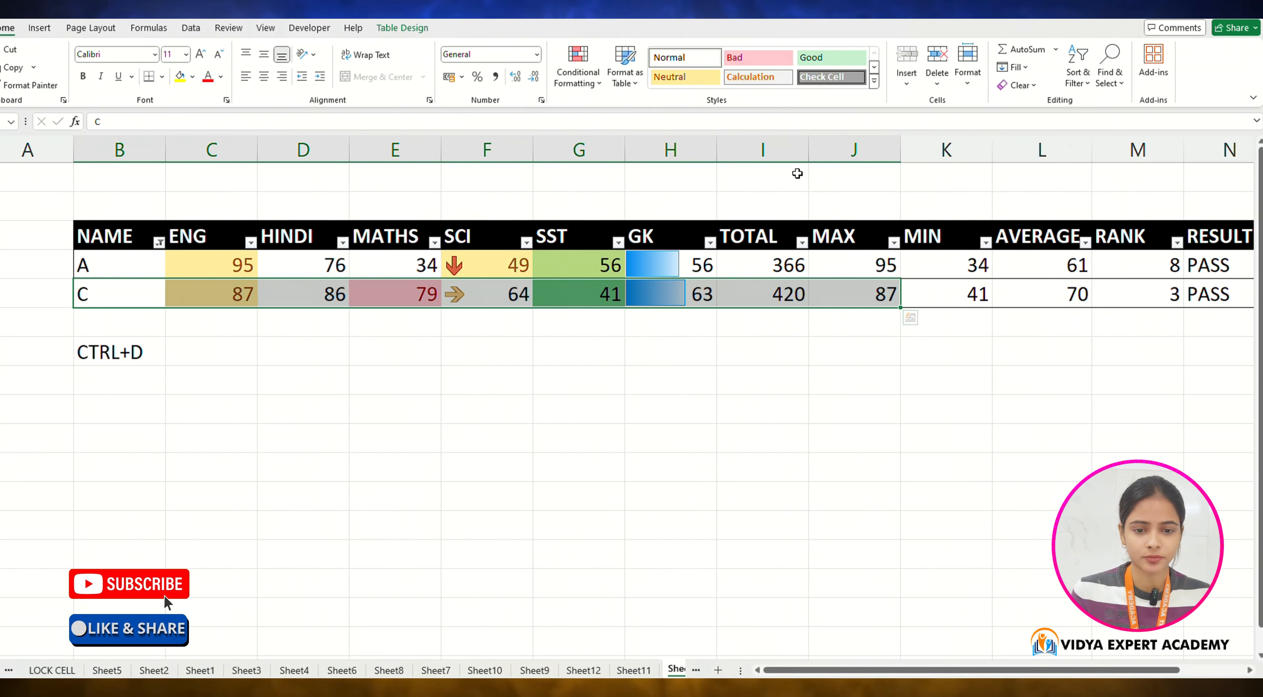
left_click(625, 64)
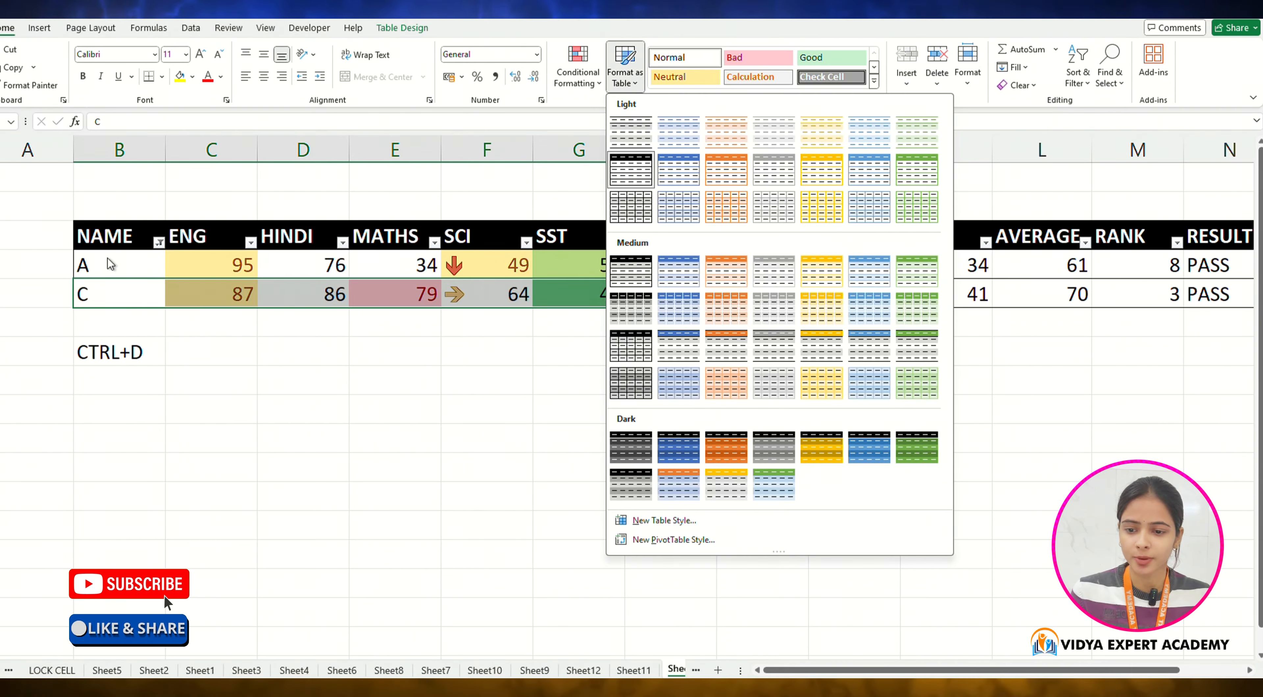
Step: Clear the NAME filter so all students are shown again
left_click(156, 242)
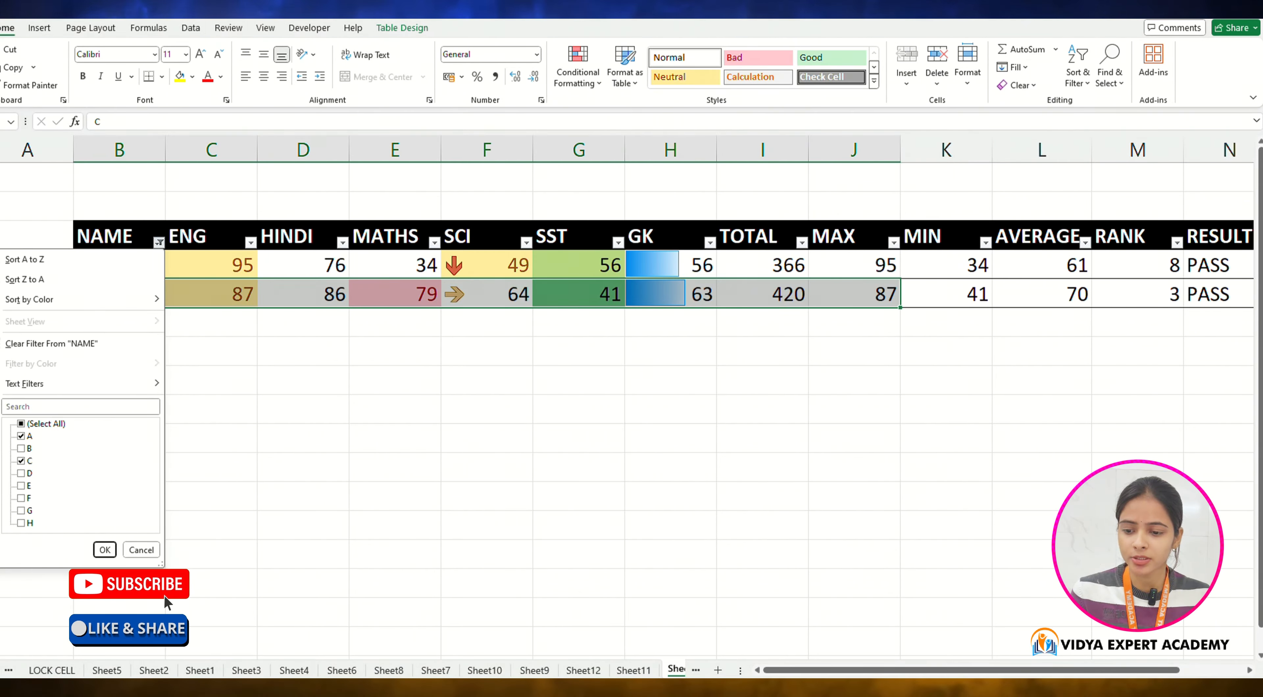
left_click(113, 551)
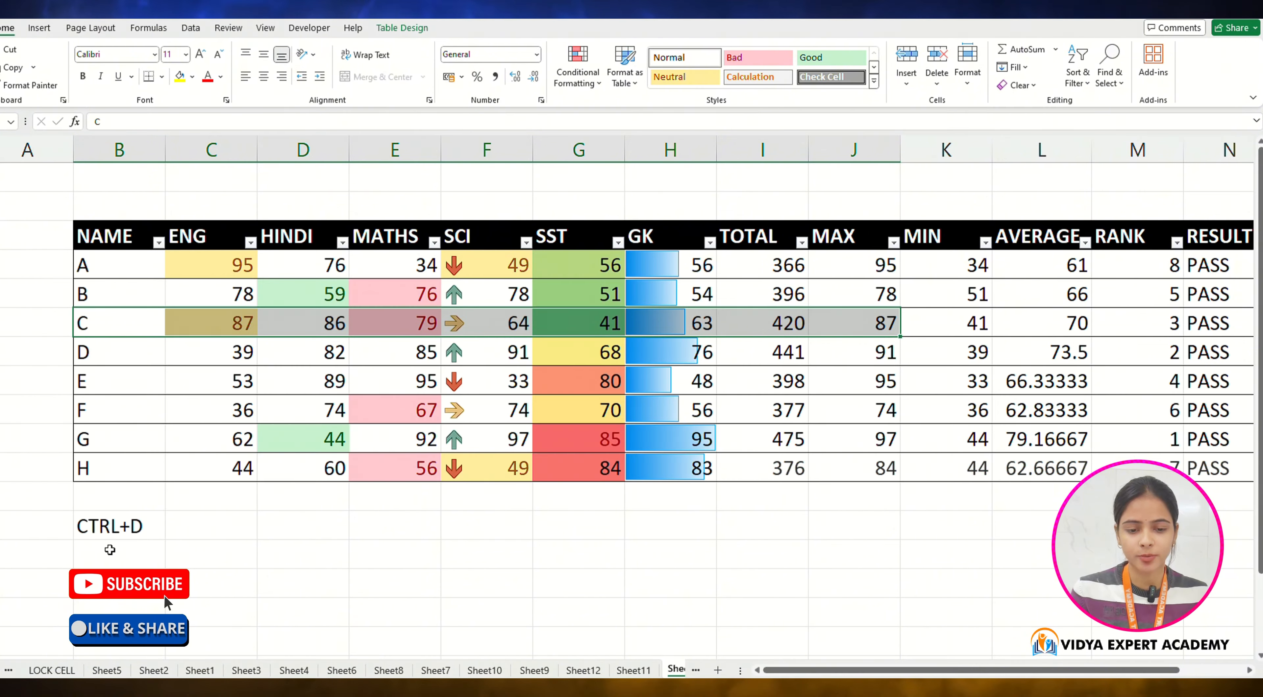
Step: Apply the 40% - Accent2 cell style to the HINDI mark in D4
mouse_move(932, 671)
left_mouse_down()
mouse_move(970, 673)
mouse_move(927, 670)
left_mouse_up()
left_click(324, 589)
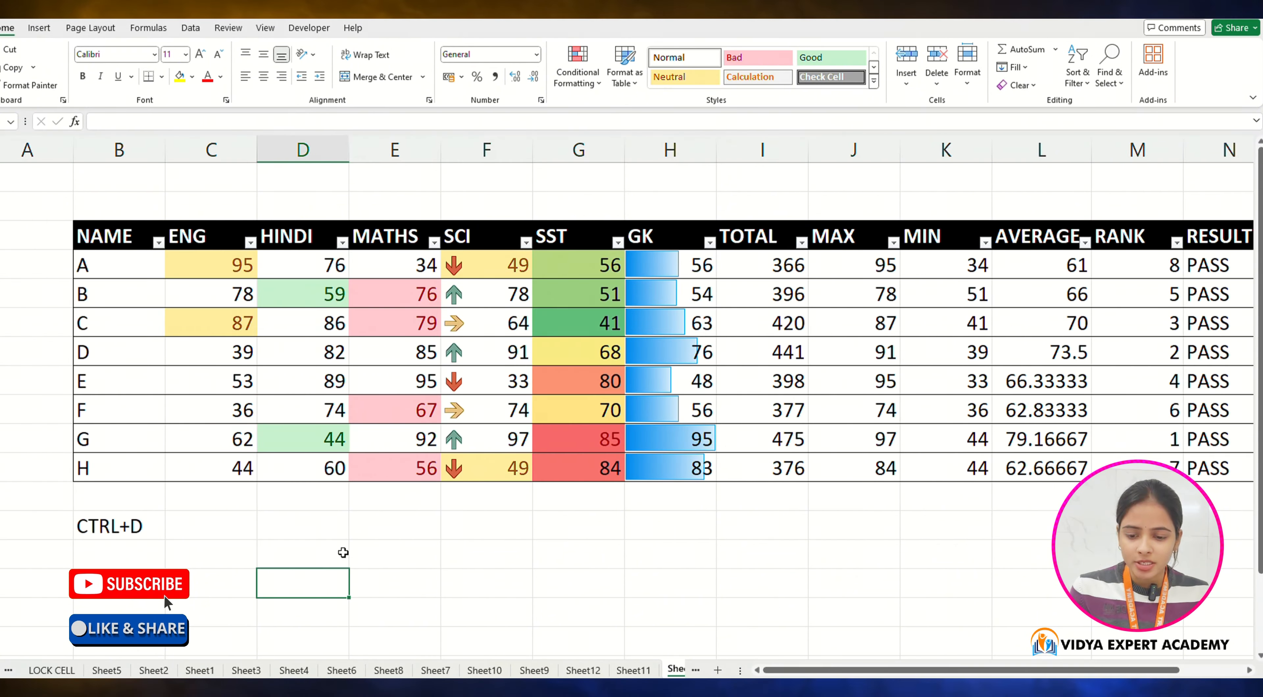
left_click(321, 258)
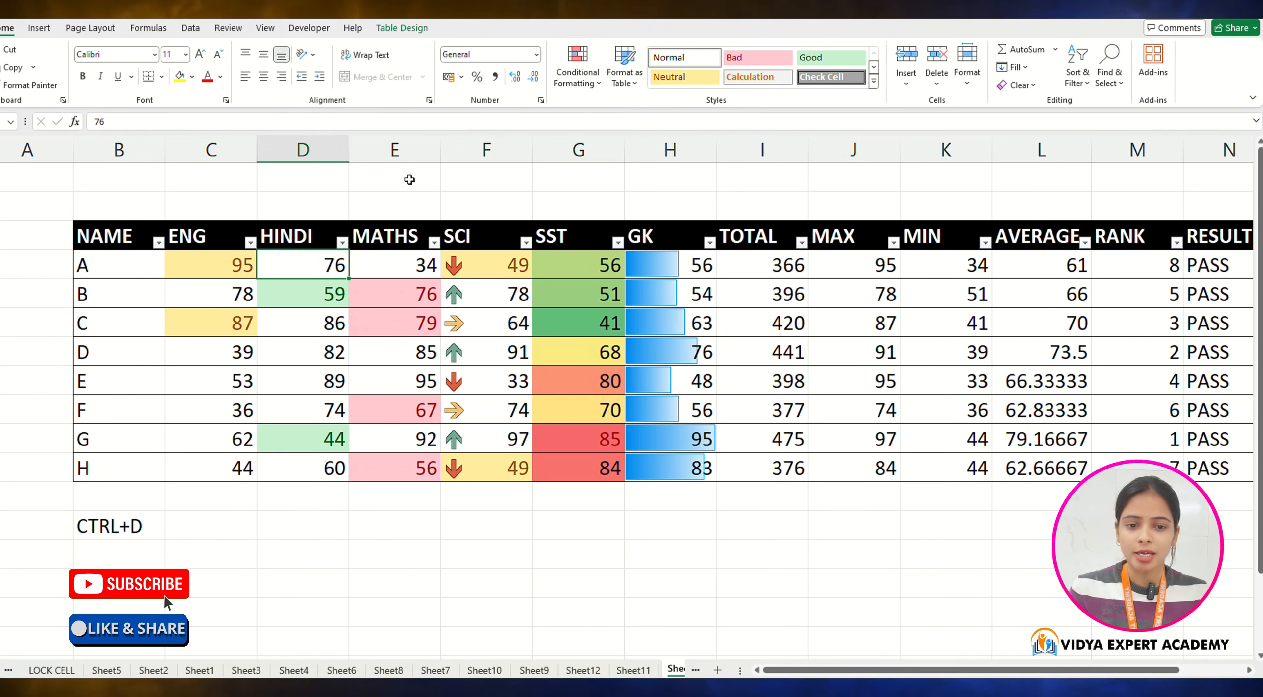
left_click(685, 83)
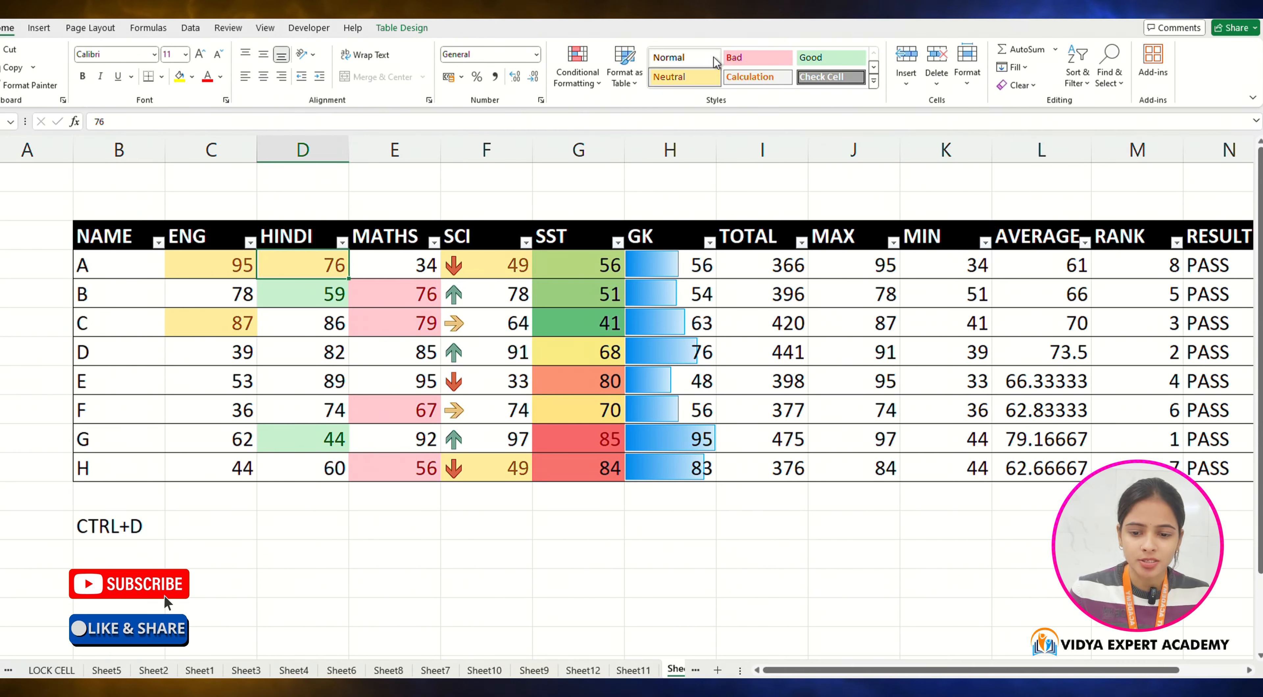
left_click(758, 76)
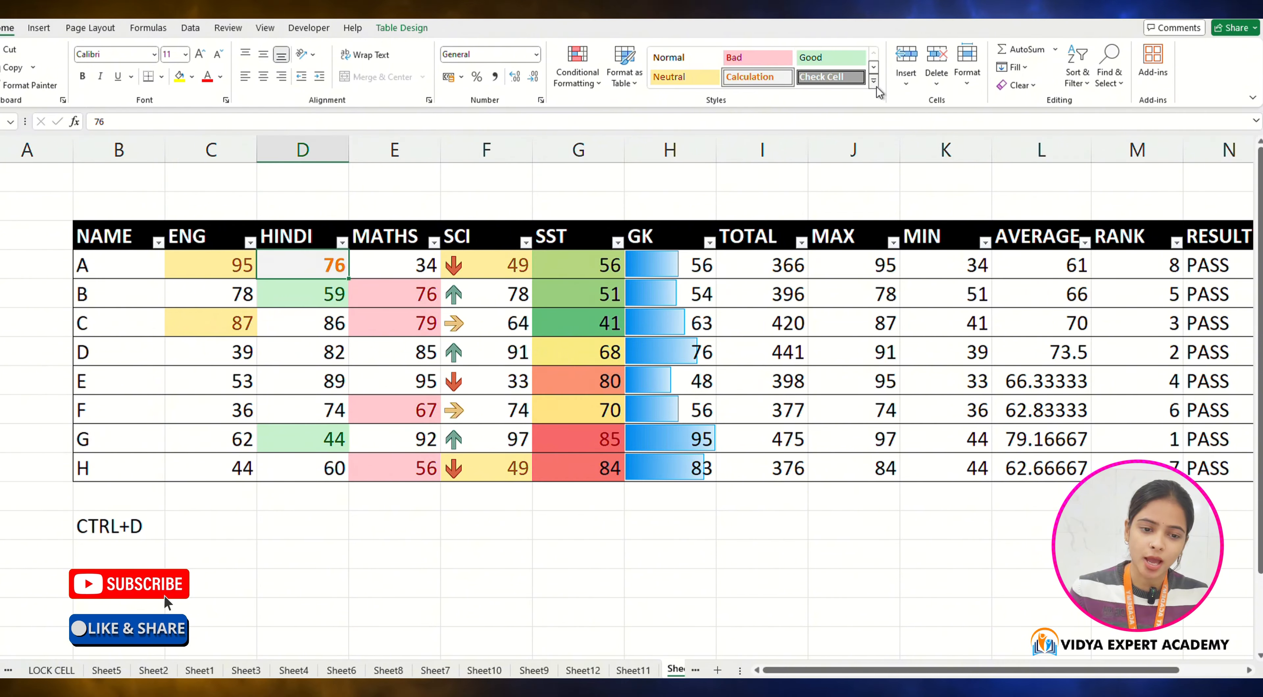
left_click(875, 82)
left_click(758, 255)
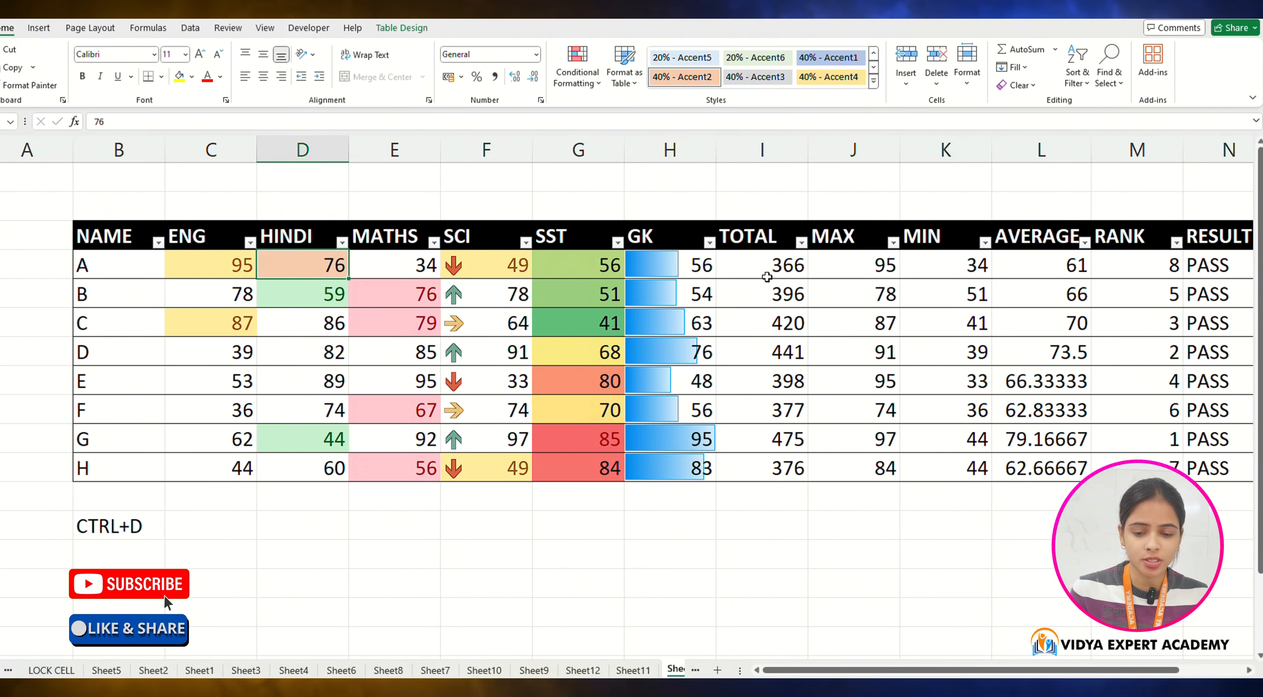
Step: Apply grey and blue accent cell styles to cells D14 and E14 below the table
left_click(326, 555)
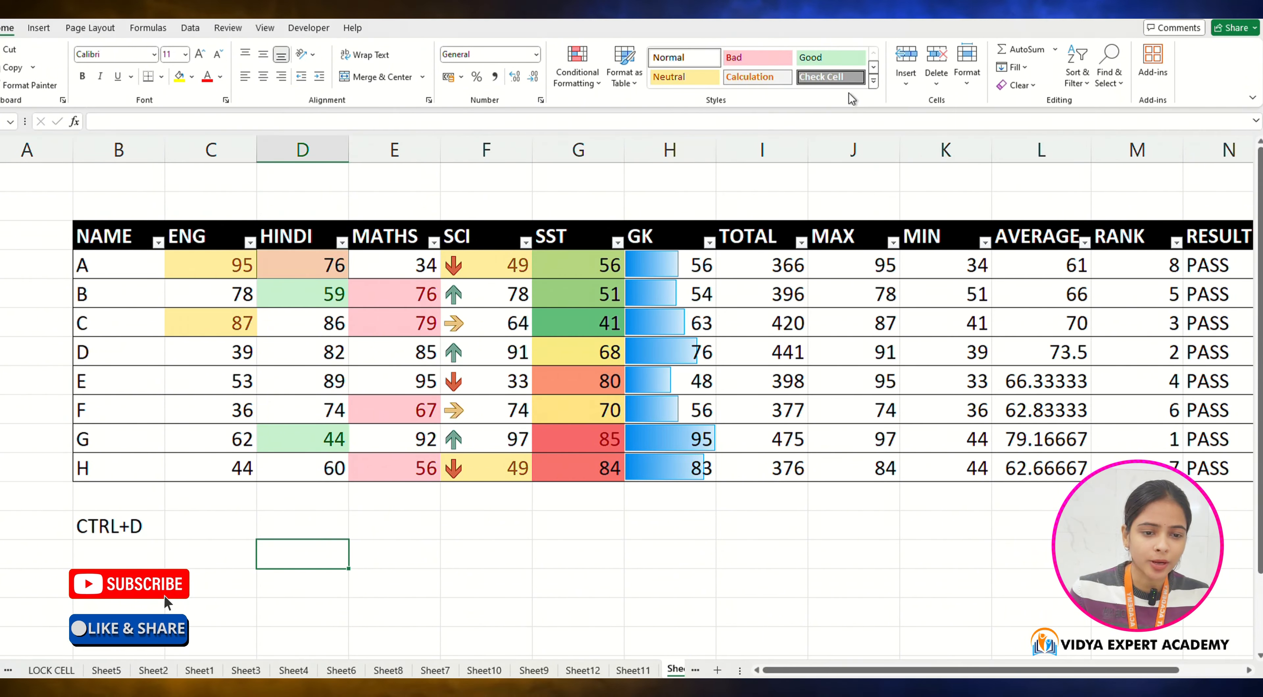
left_click(875, 81)
left_click(819, 286)
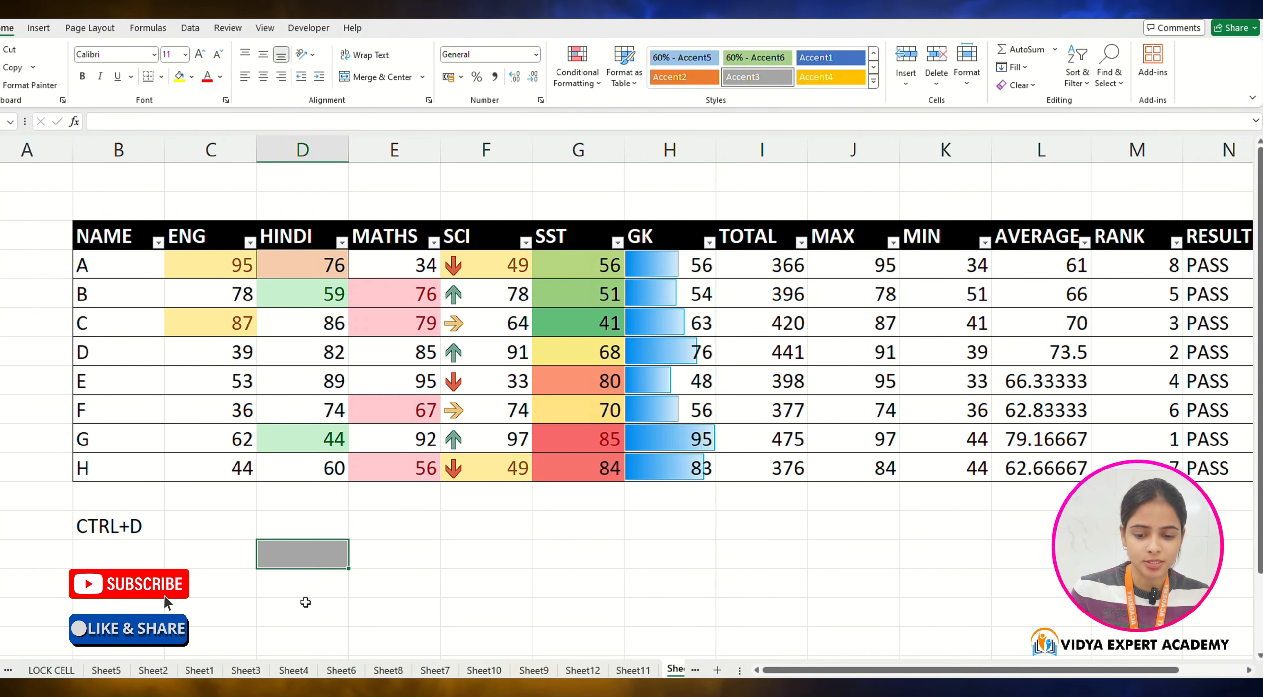
left_click(400, 560)
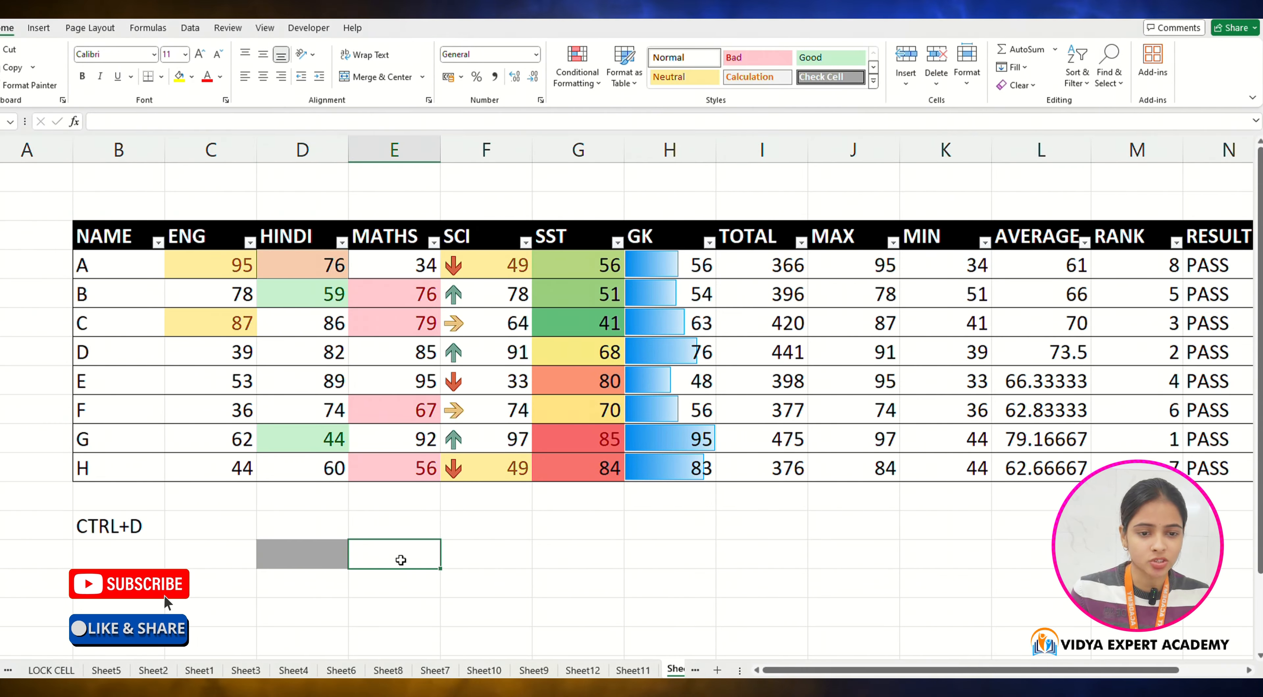
left_click(875, 81)
left_click(976, 292)
Step: Insert sheet rows above the MATHS marks, then undo the insertion
left_click(498, 547)
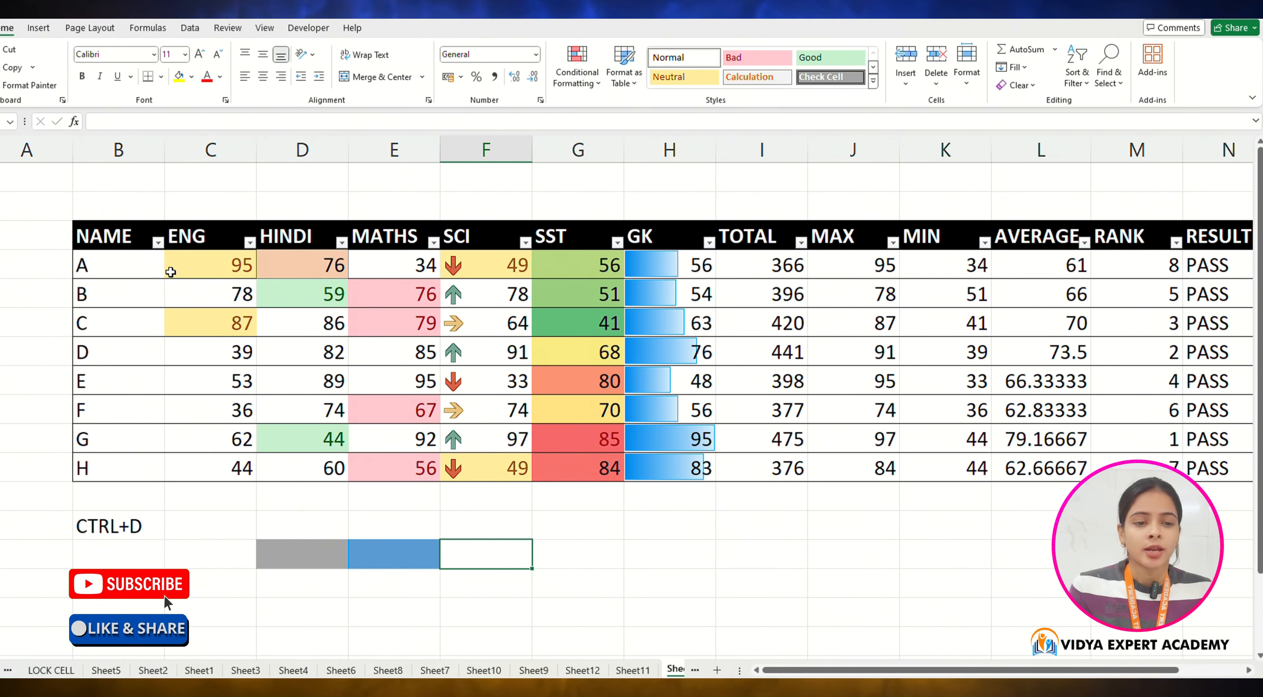
left_click(906, 83)
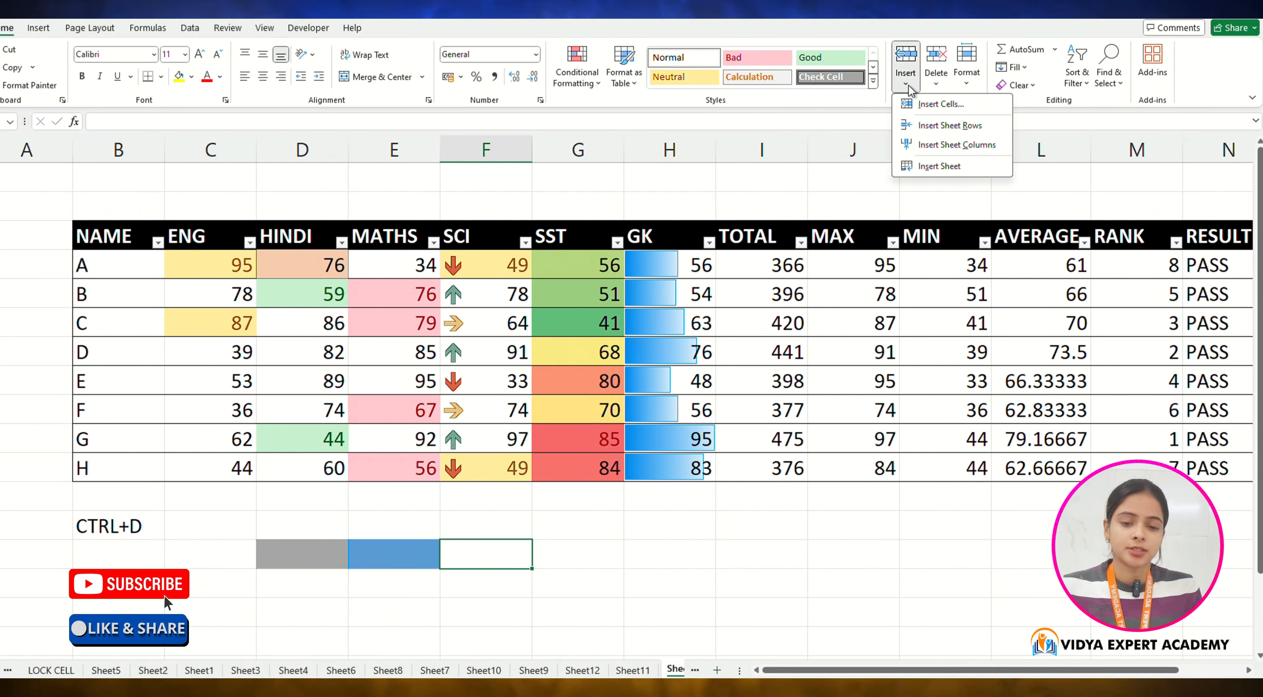
left_click(908, 87)
left_click(404, 227)
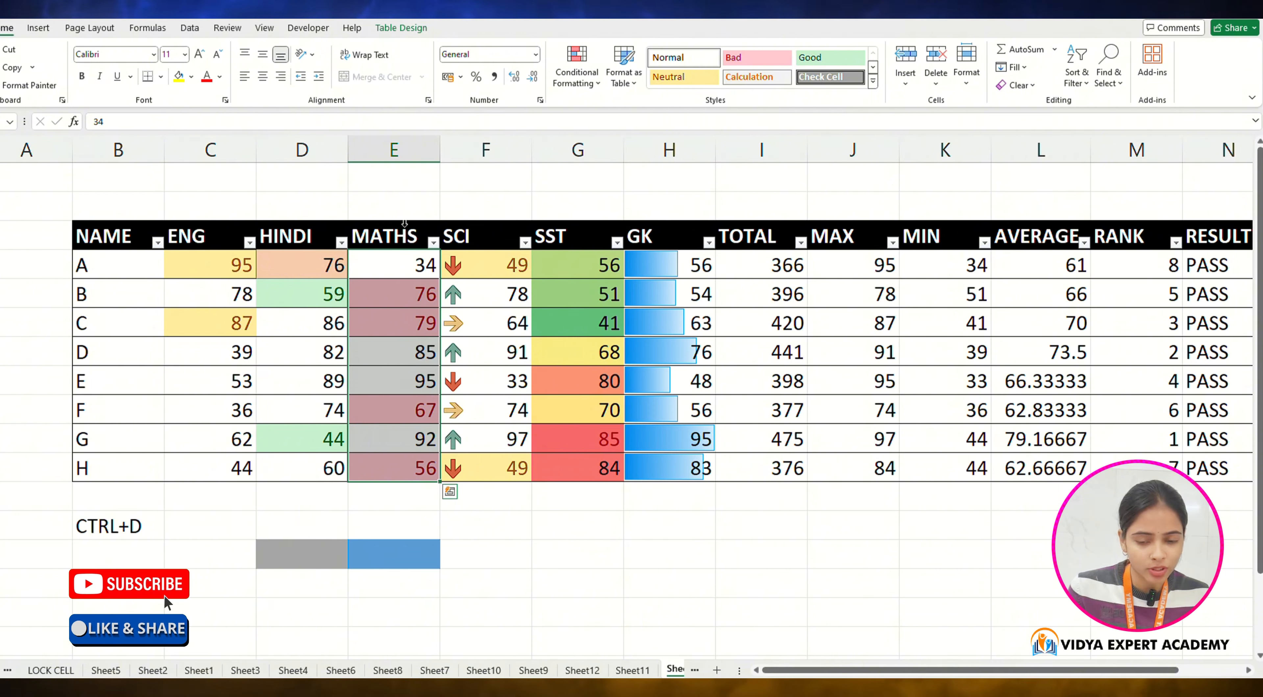
left_click(904, 88)
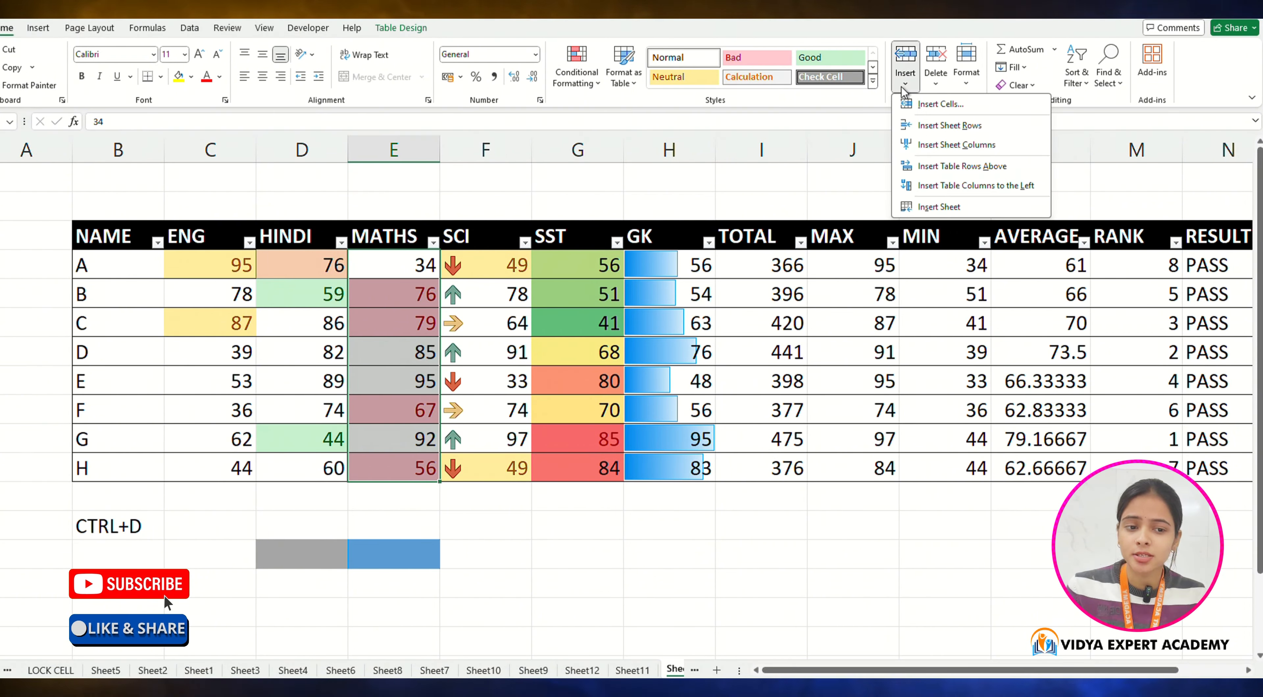
left_click(933, 127)
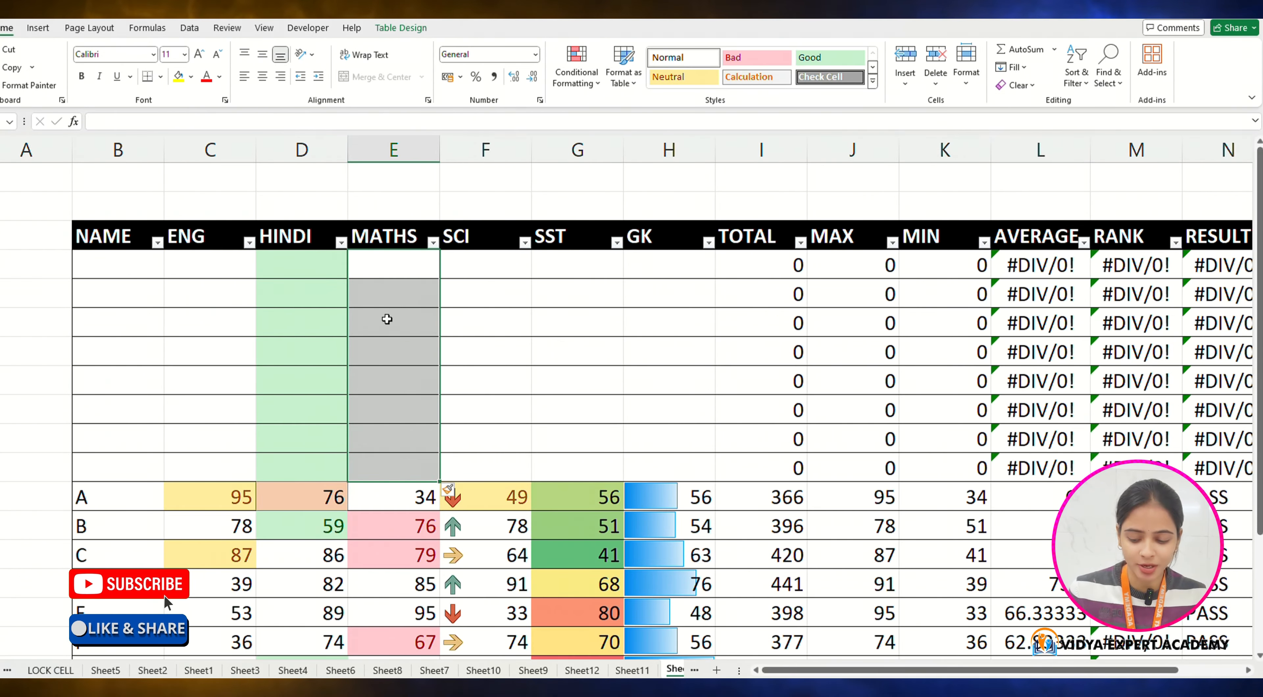
key("ctrl+z")
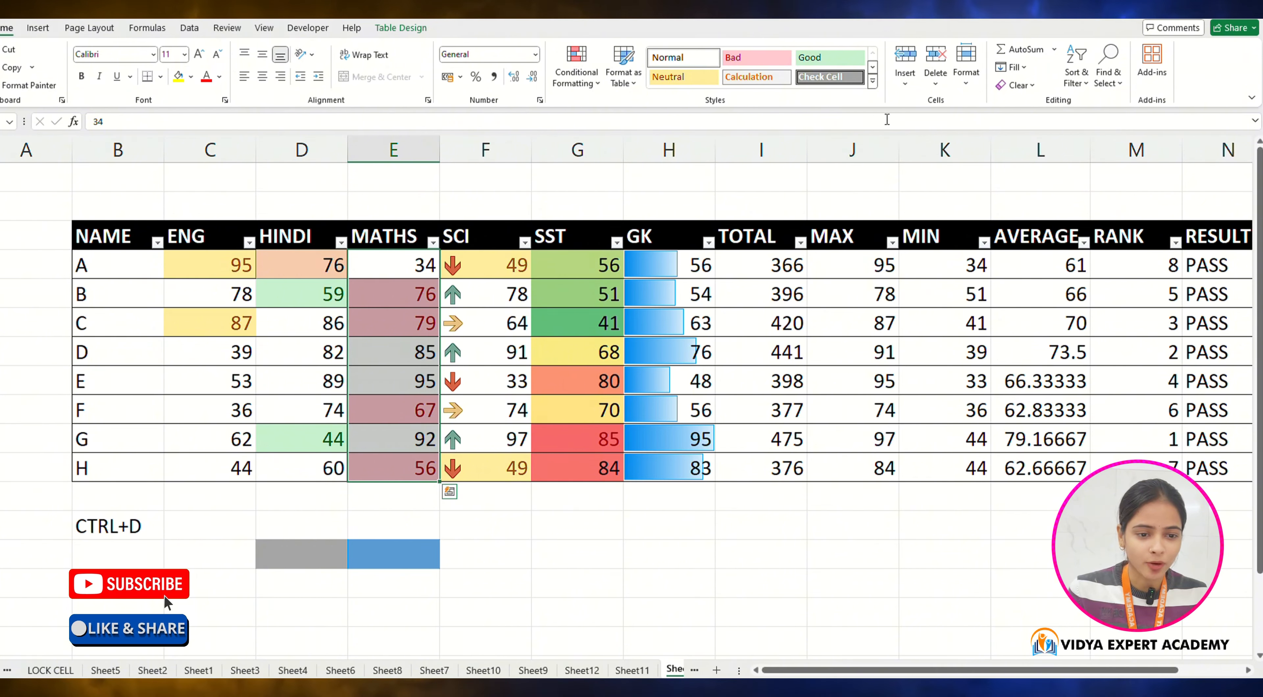
Step: Insert a sheet column to the left of the MATHS column
left_click(905, 74)
left_click(938, 145)
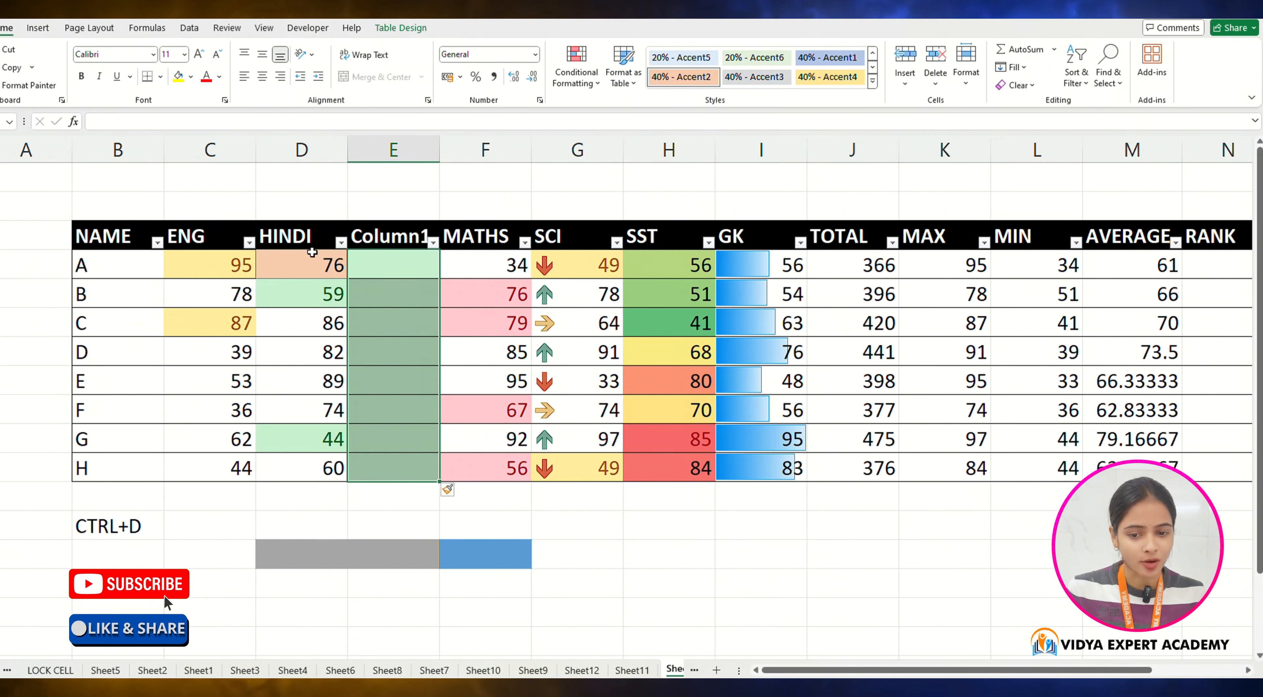
Step: Insert table rows above the selection, then undo the insertion
left_click(904, 69)
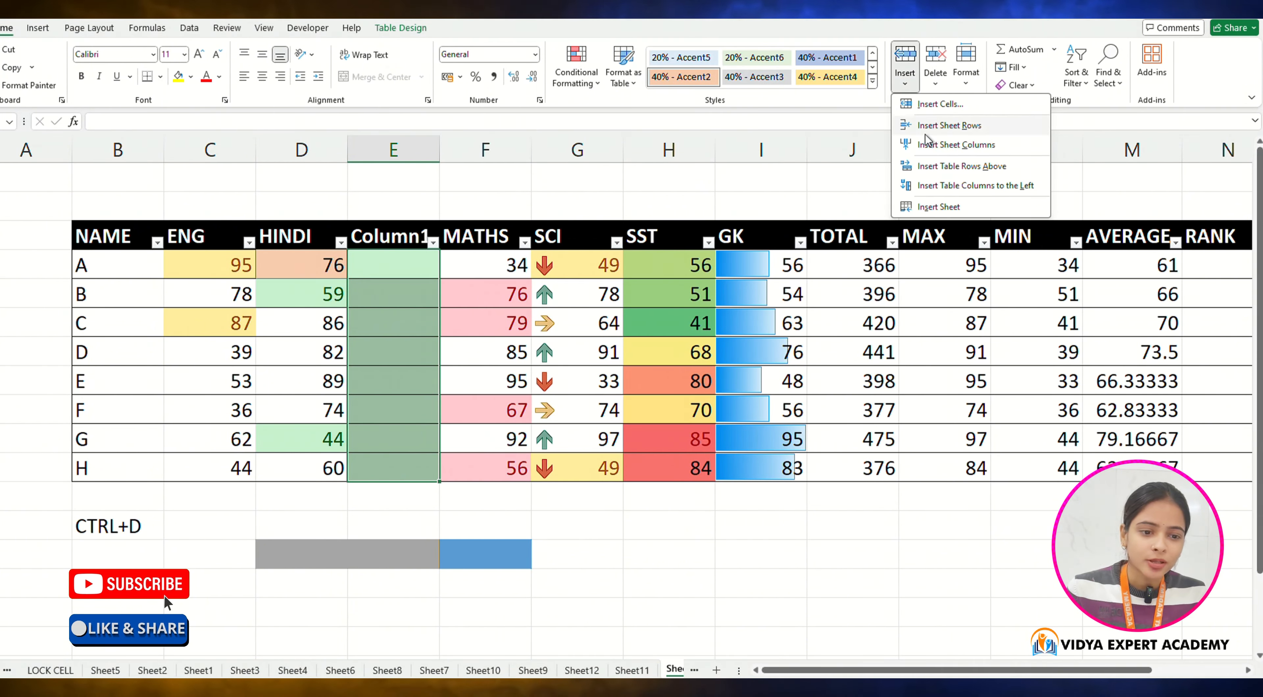
left_click(968, 172)
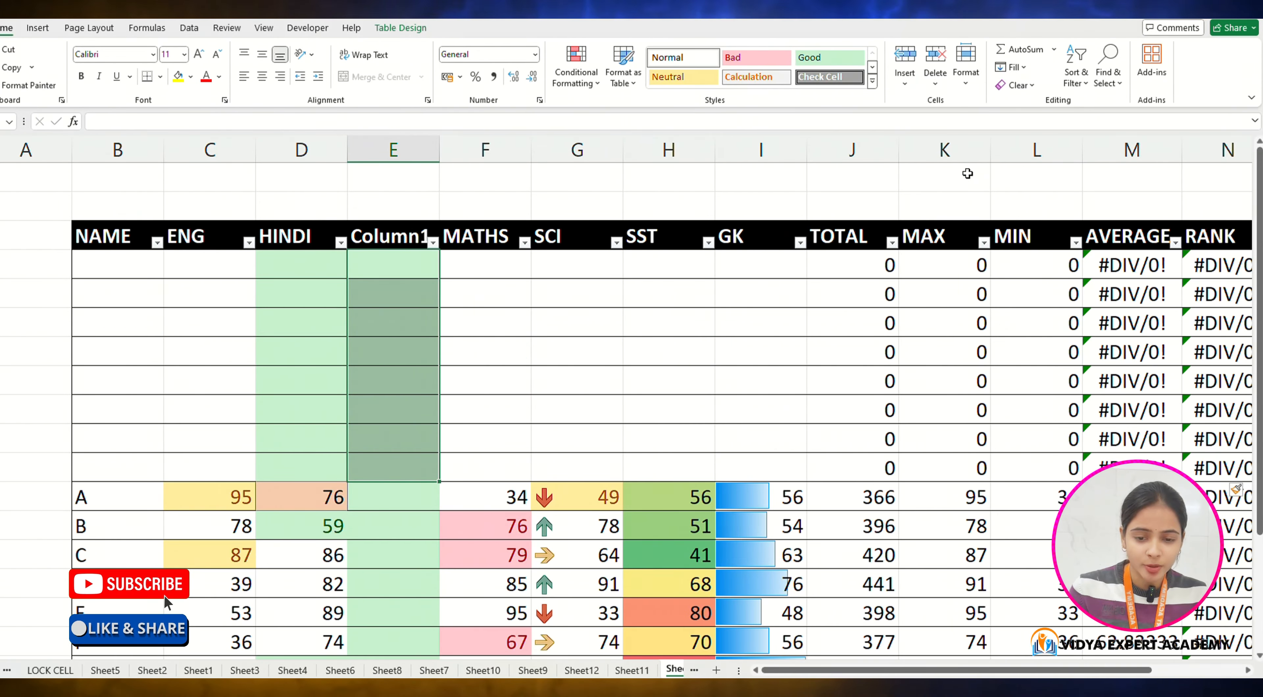
key("ctrl+z")
Step: Insert a table column to the left of the new blank column
left_click(905, 68)
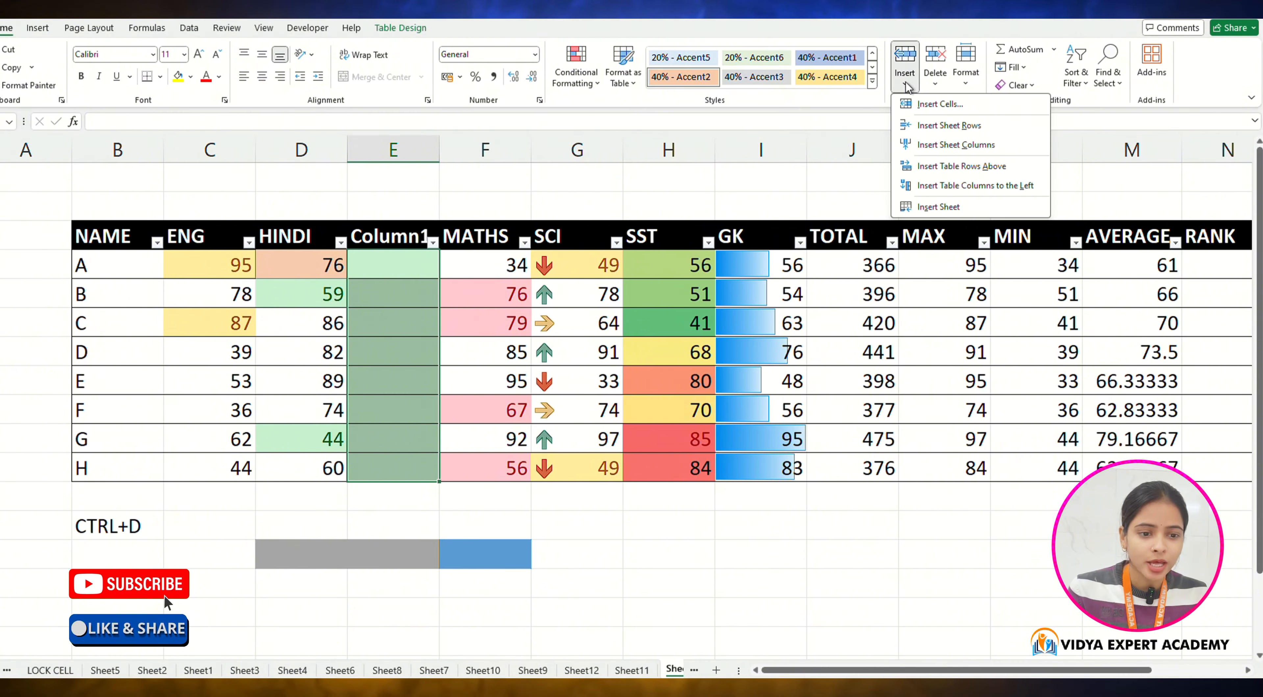
left_click(941, 187)
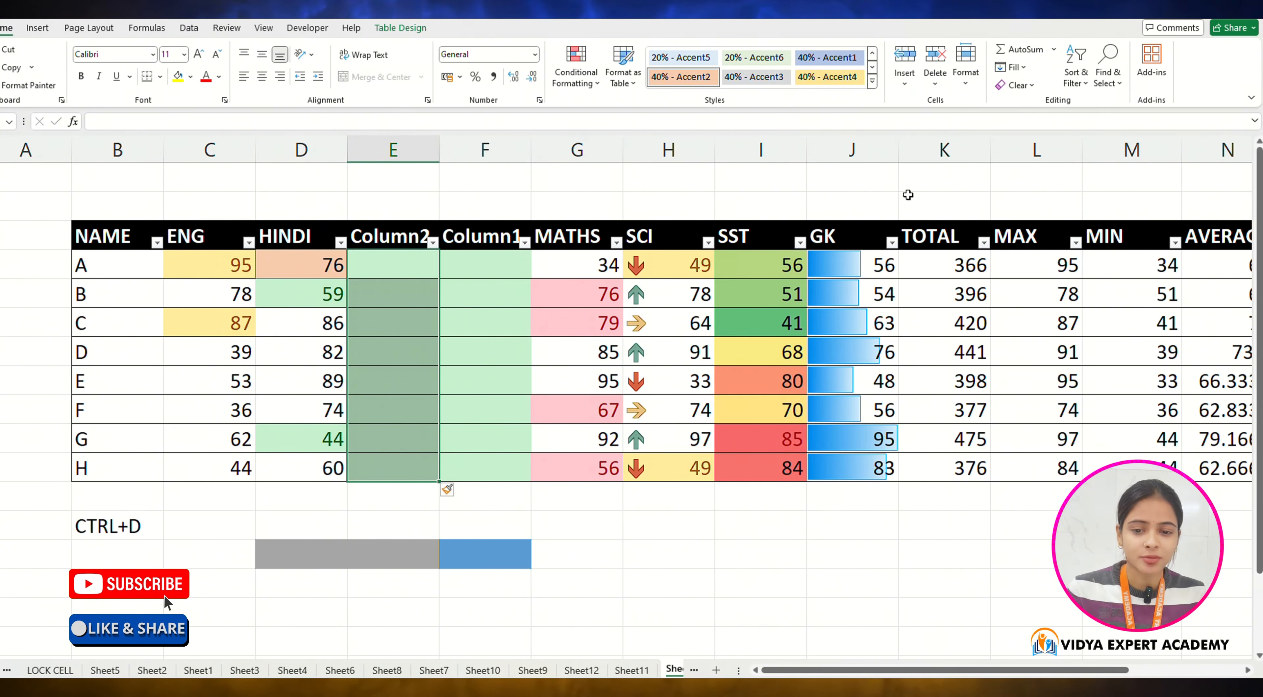
Step: Insert a new worksheet into the workbook
left_click(905, 78)
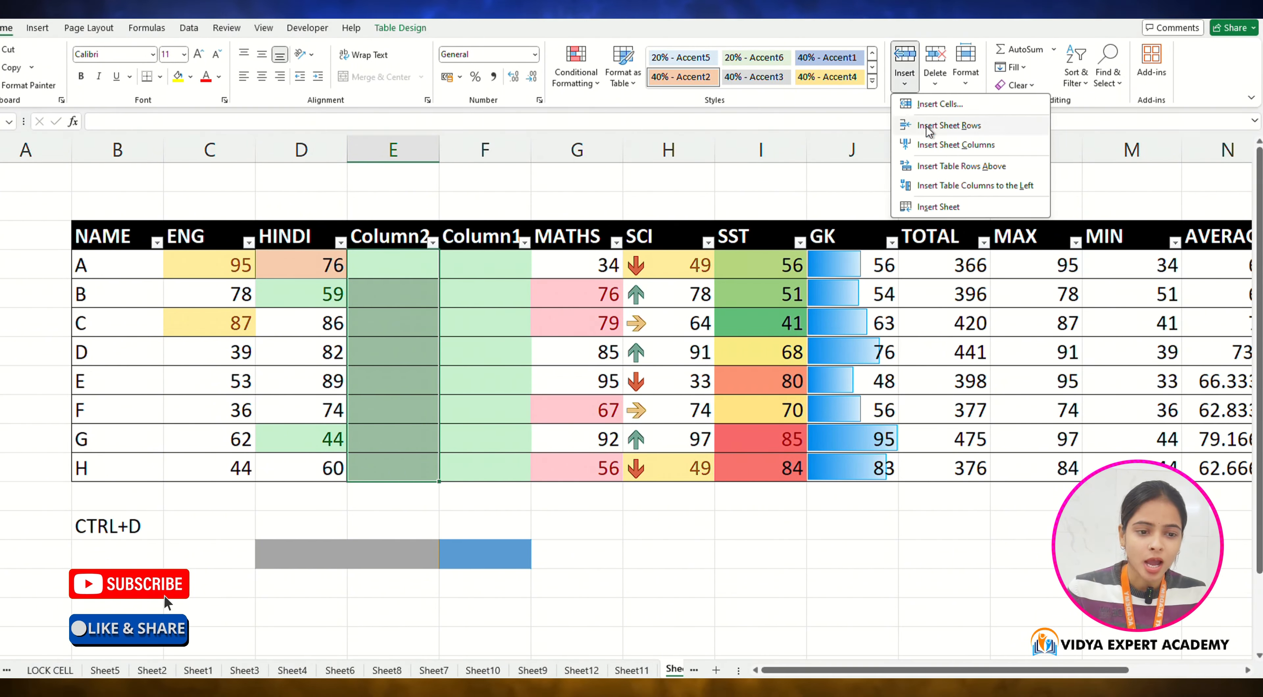
left_click(956, 208)
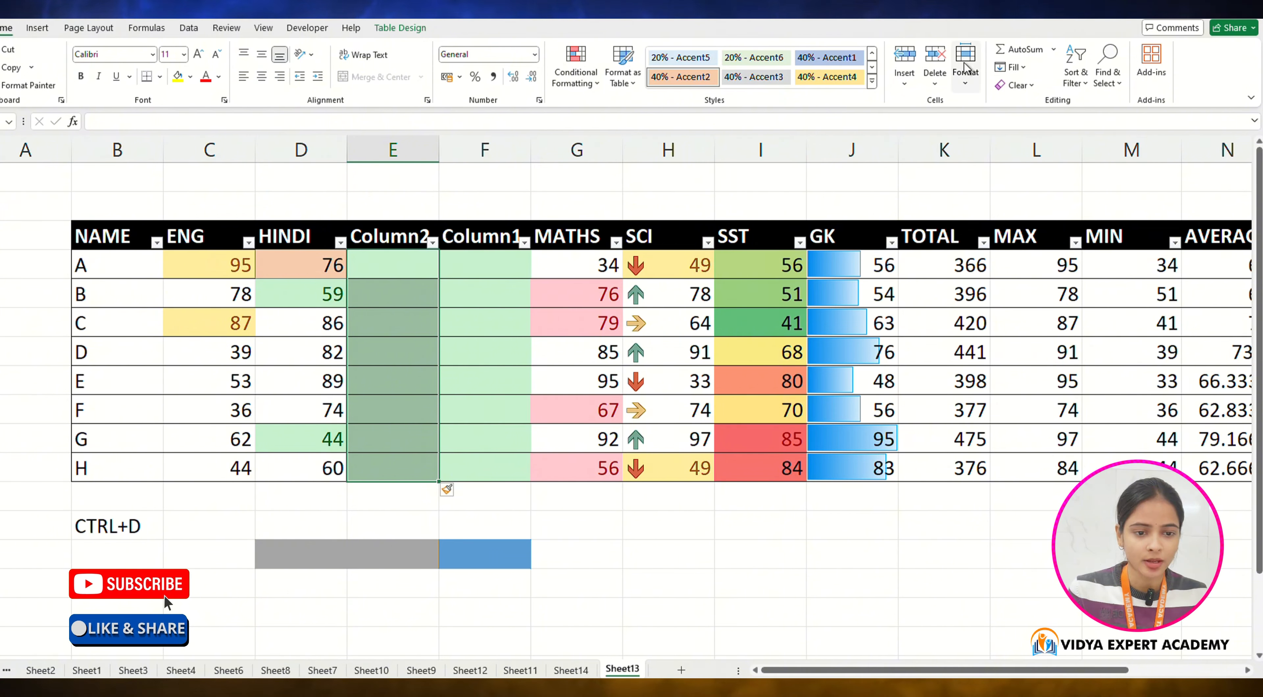
Step: Insert cells at the first MATHS mark, shifting them down to add a blank row above student A
left_click(905, 78)
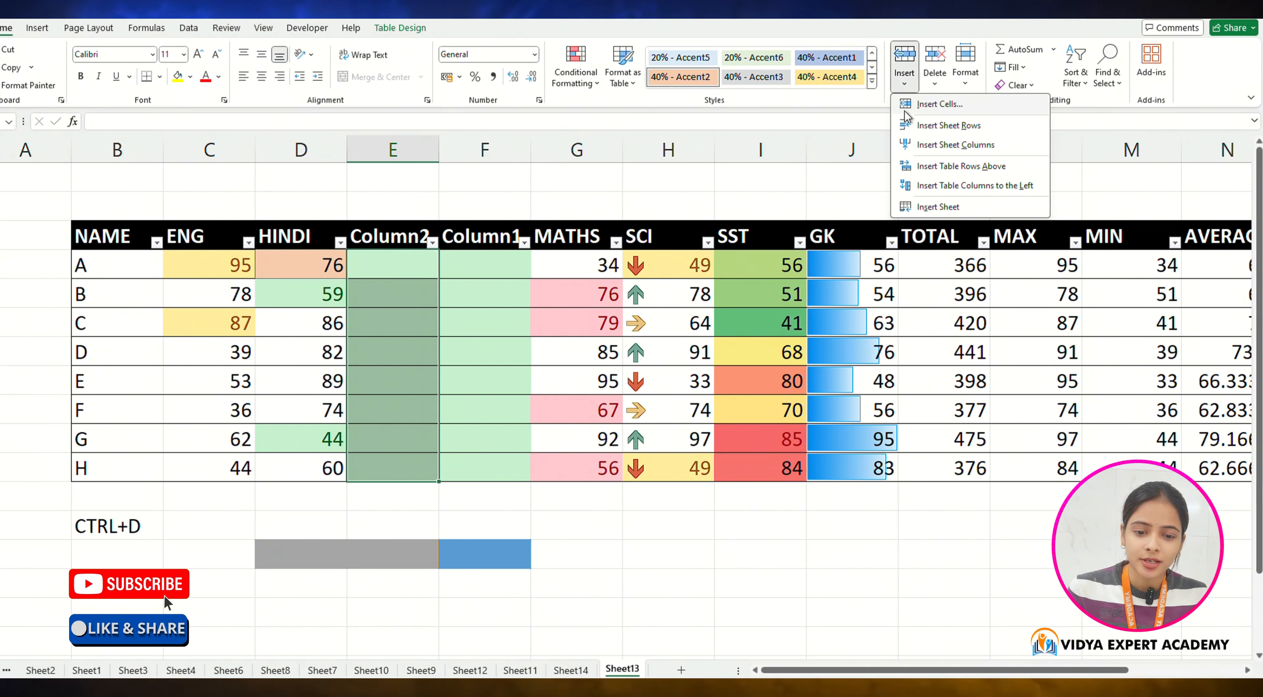
left_click(555, 262)
left_click(576, 270)
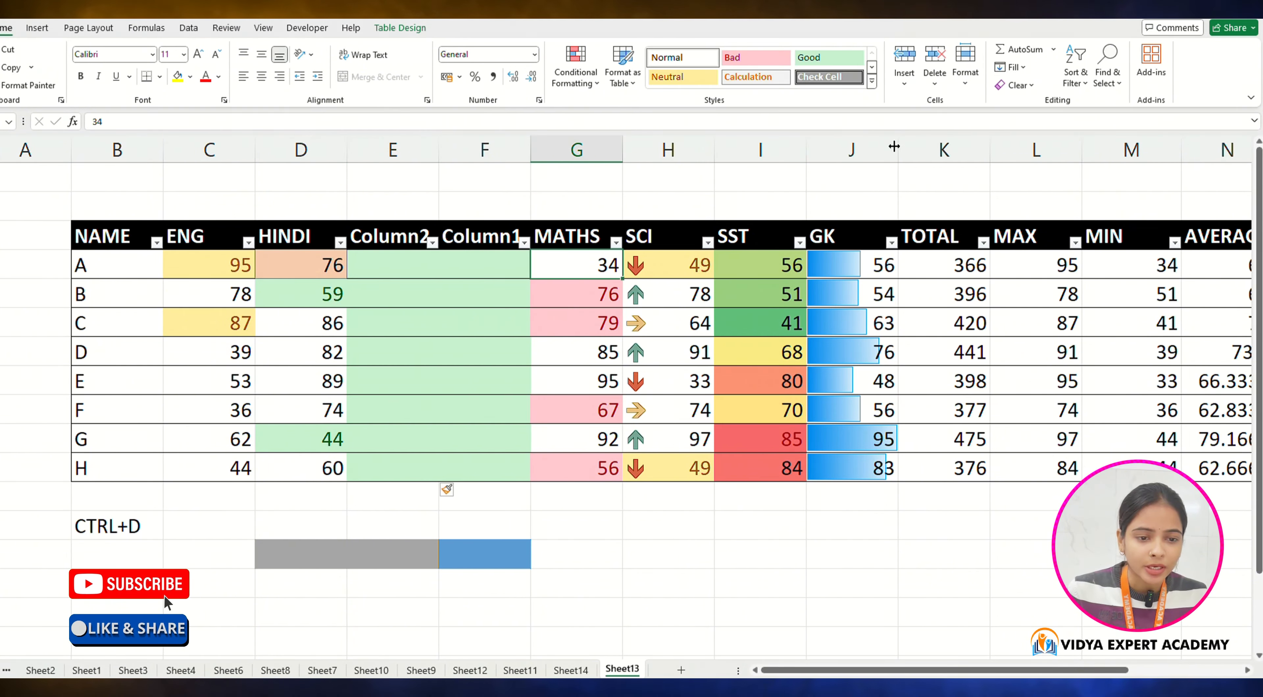
left_click(909, 83)
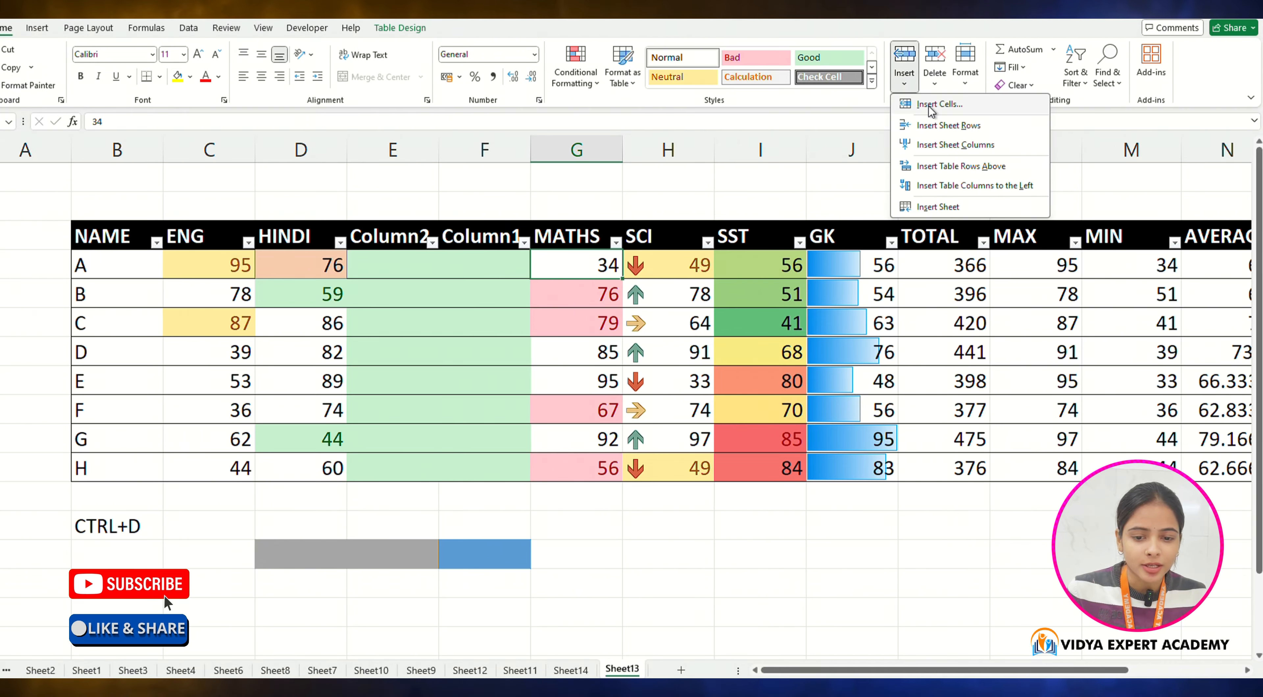
left_click(931, 105)
left_click_drag(135, 263, 955, 241)
left_click(612, 271)
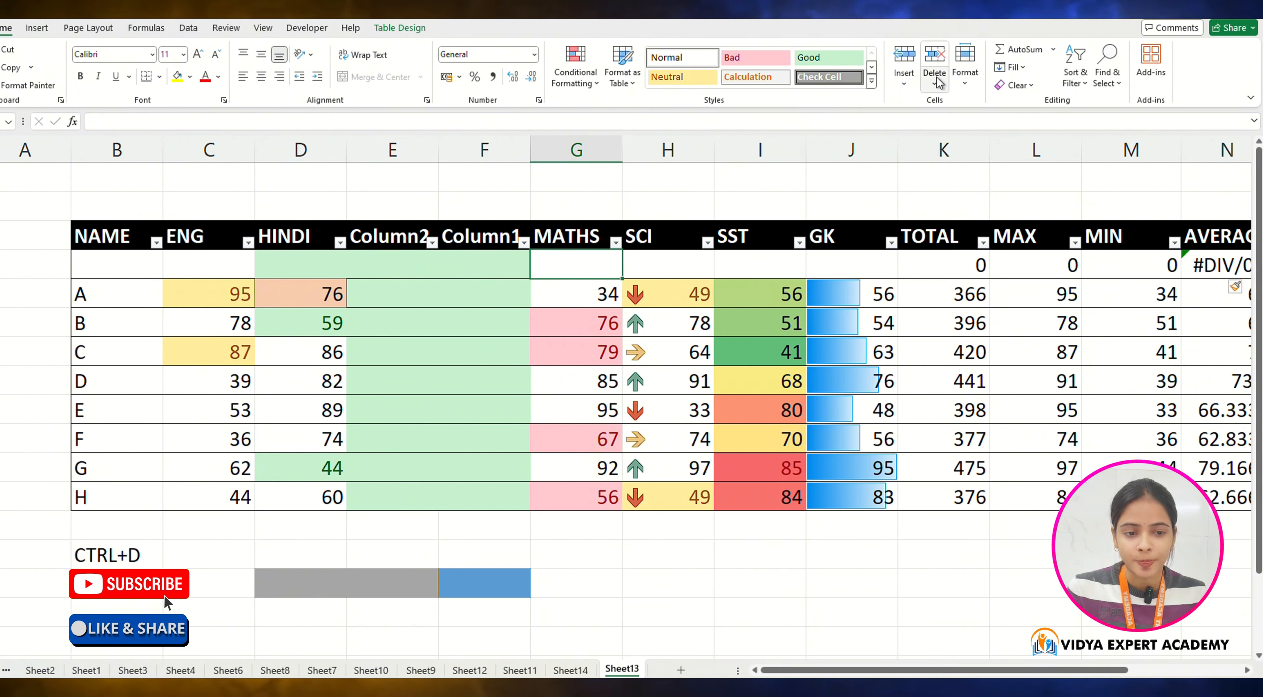
Step: Delete student A's row with Delete Cells and Delete Sheet Rows, then undo both deletions
left_click(528, 292)
left_click(934, 83)
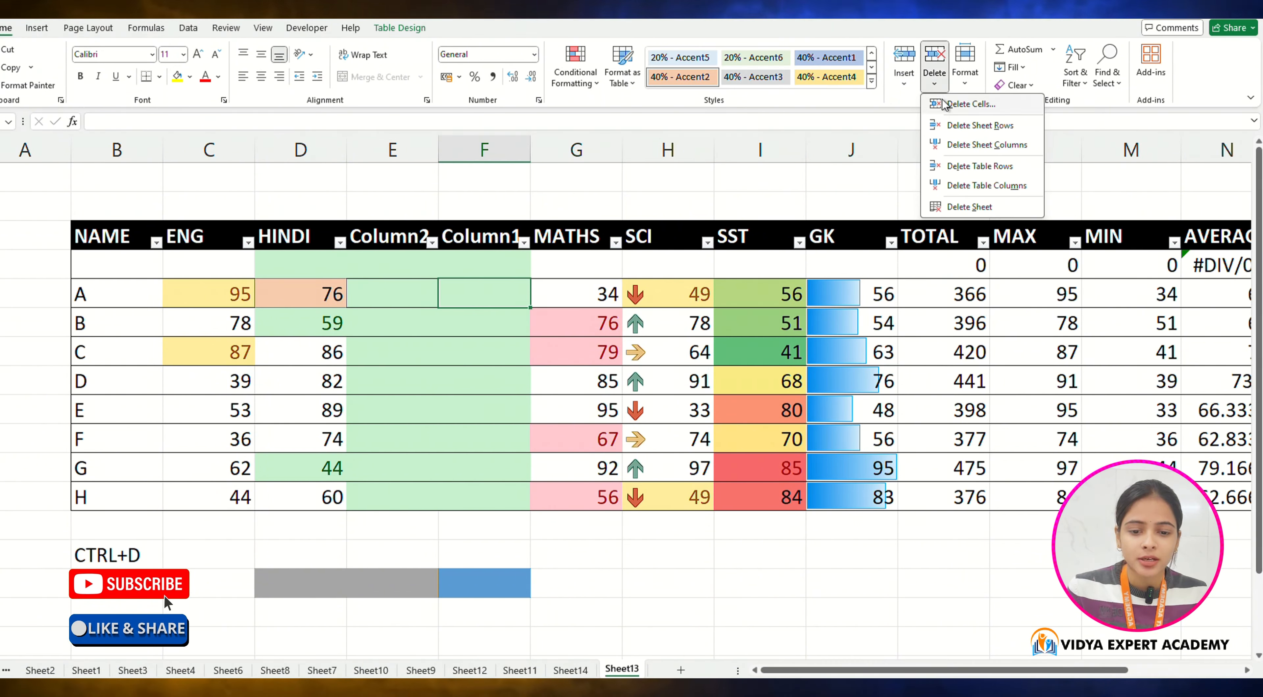
left_click(962, 105)
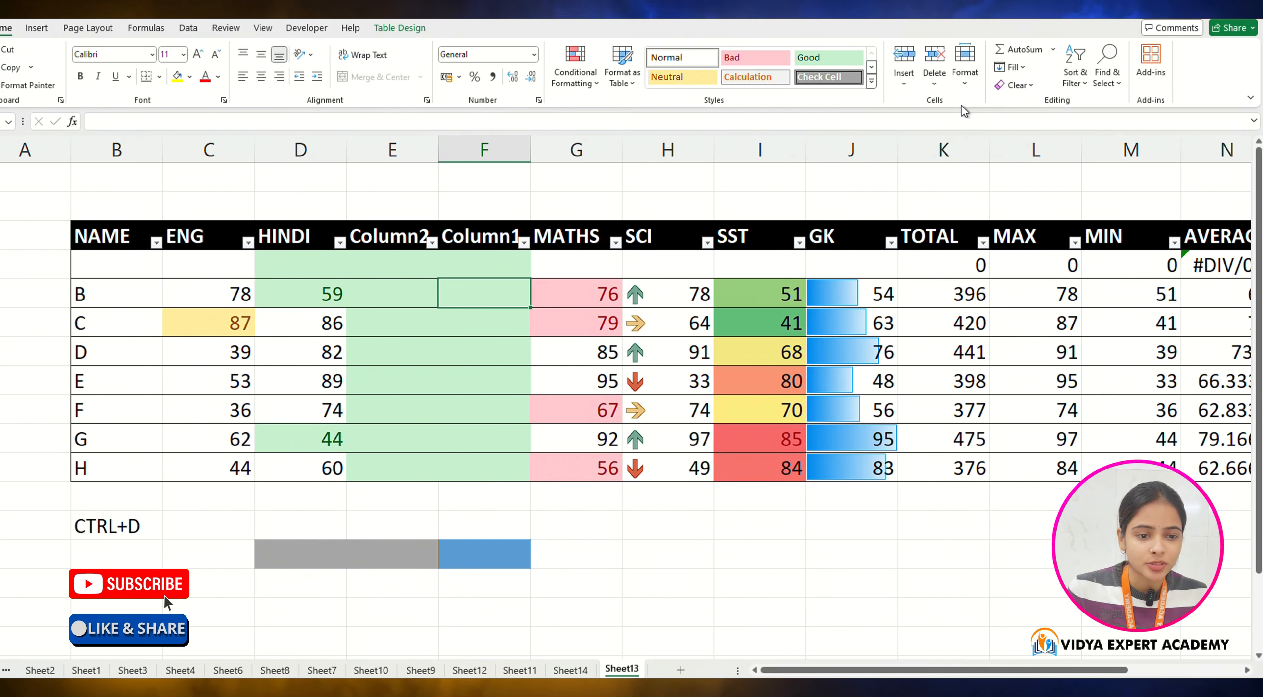
left_click(934, 81)
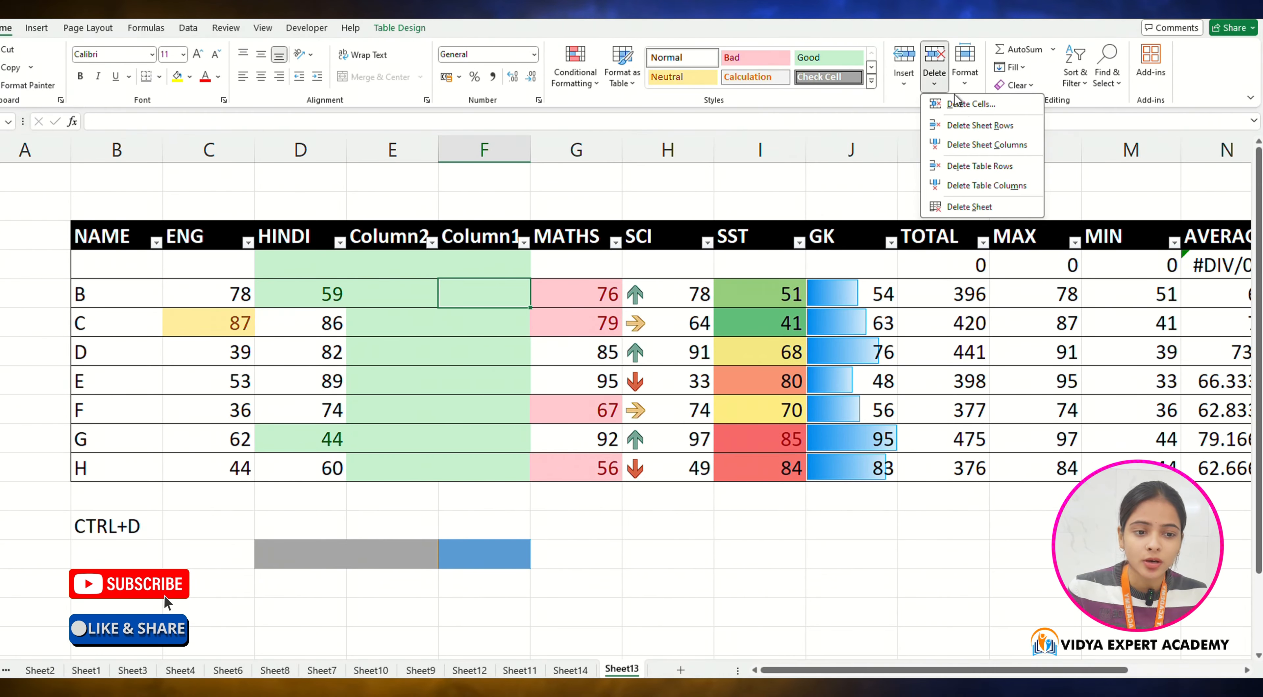
left_click(971, 129)
key("ctrl+z")
key("ctrl+z")
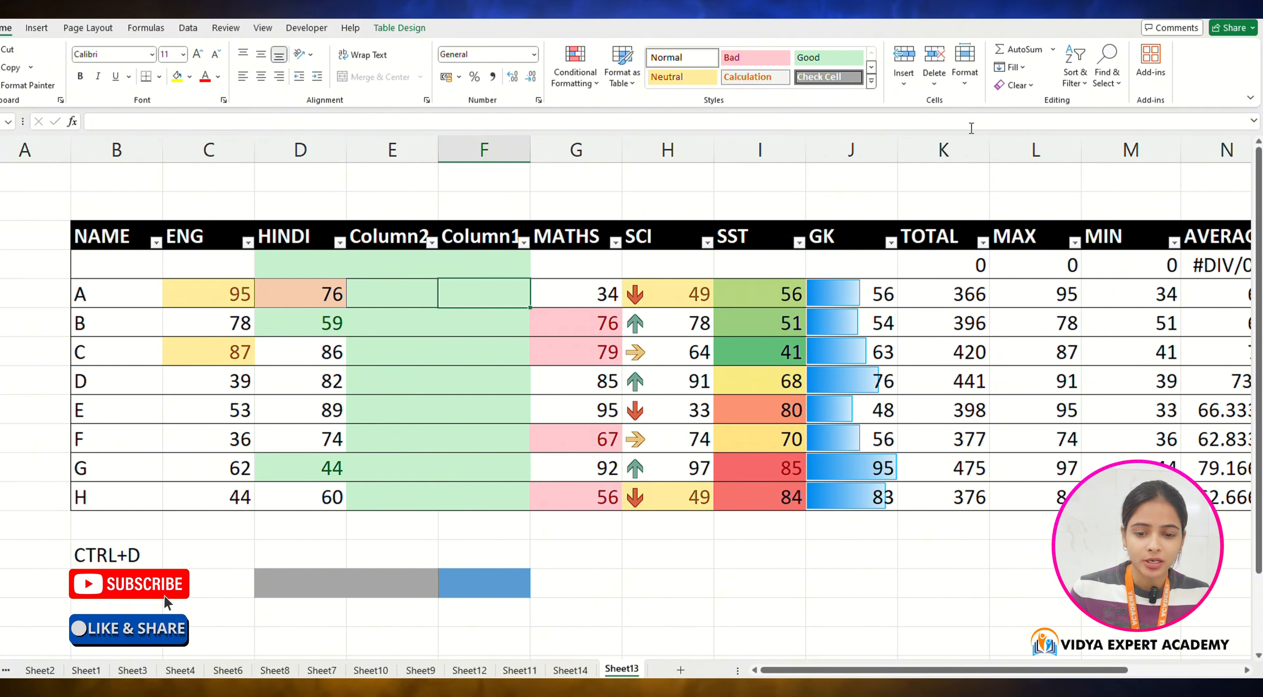
Step: Delete the sheet columns holding the blank Column1 and Column2 table columns
left_click(935, 73)
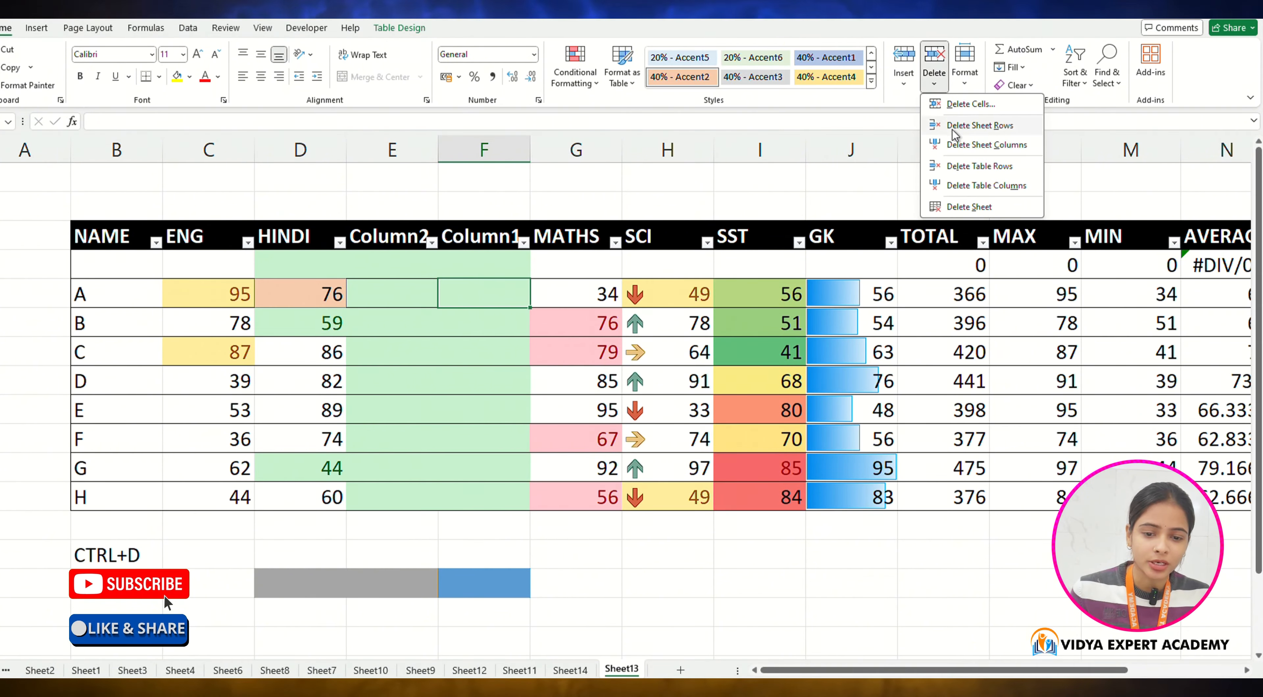
left_click(957, 144)
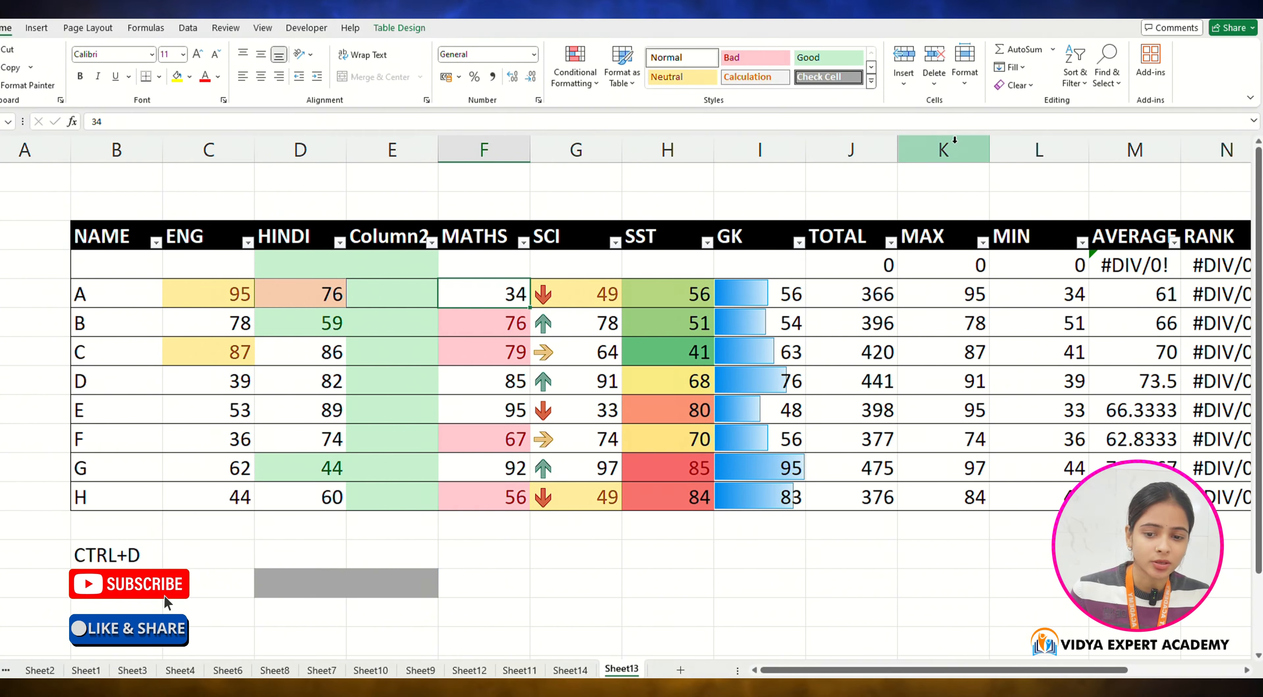
left_click(375, 293)
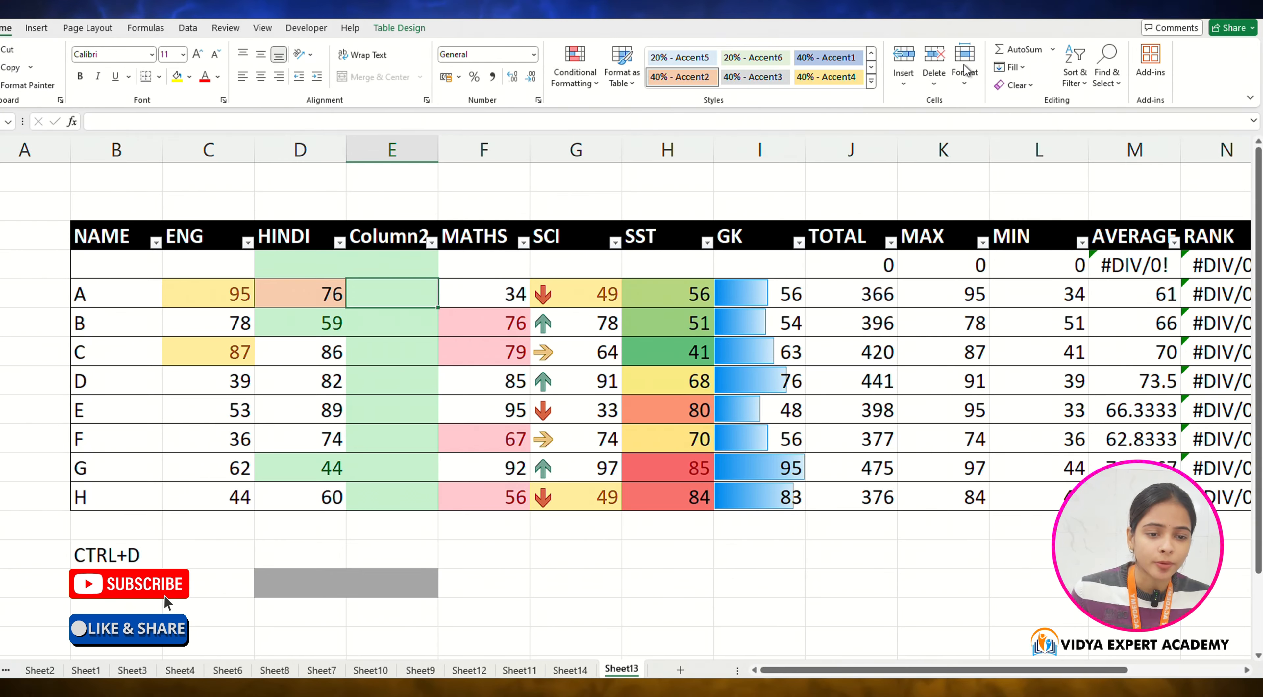
left_click(934, 88)
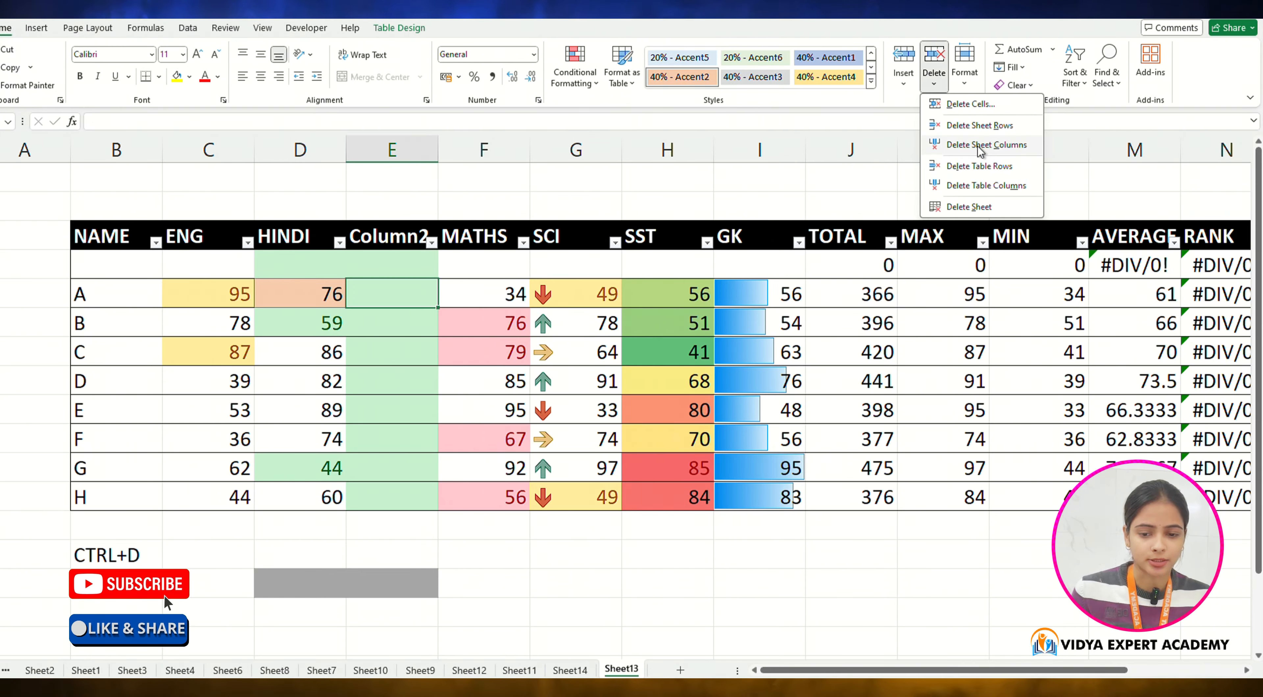
left_click(962, 144)
Step: Select the blank table row beneath the headers, from NAME through TOTAL
left_click(114, 261)
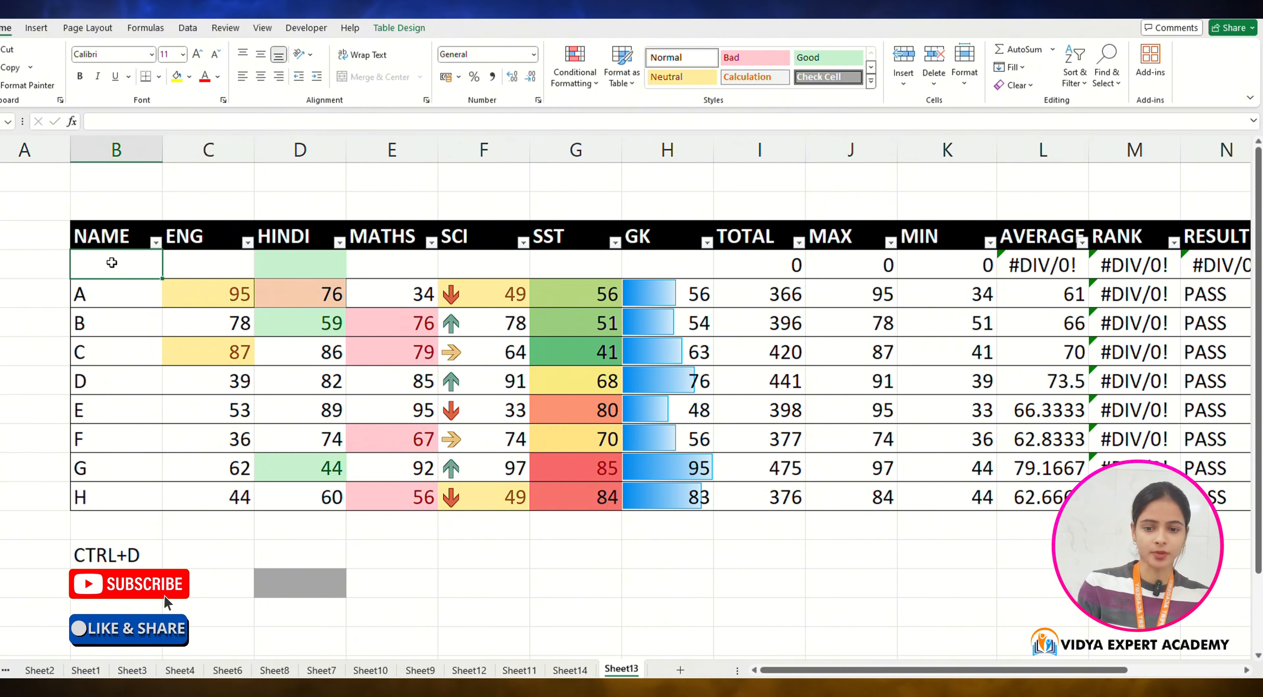
left_click_drag(127, 254, 796, 264)
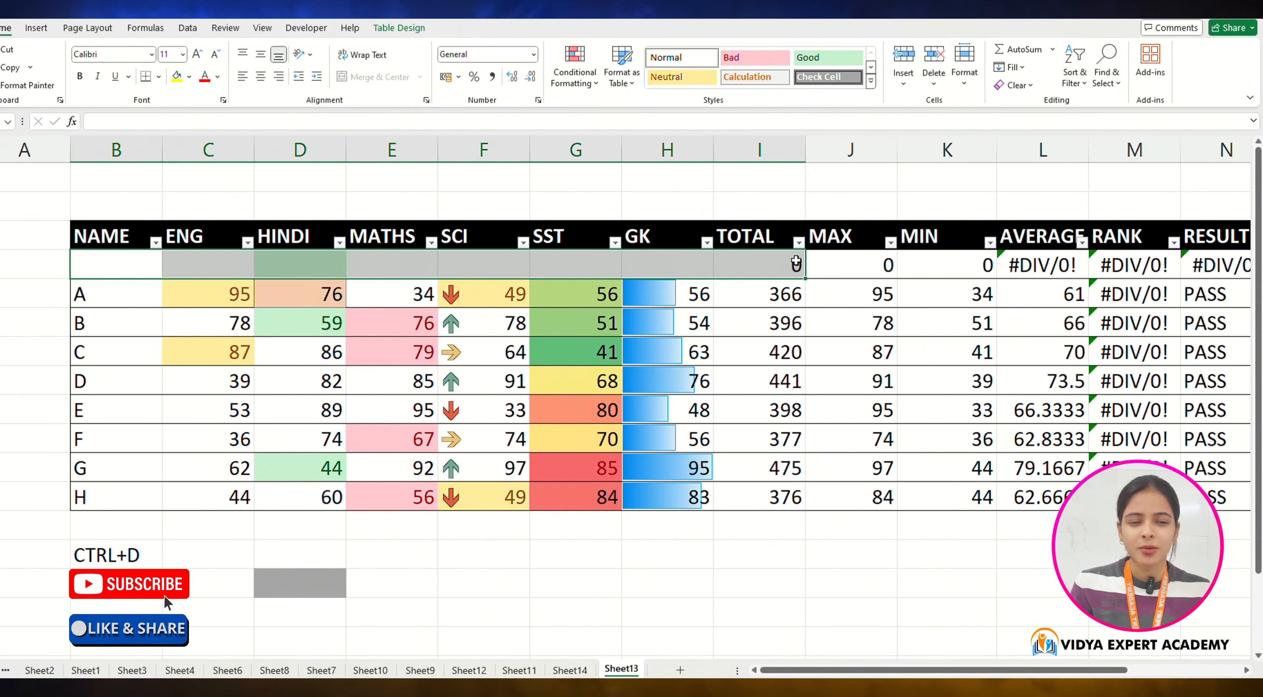
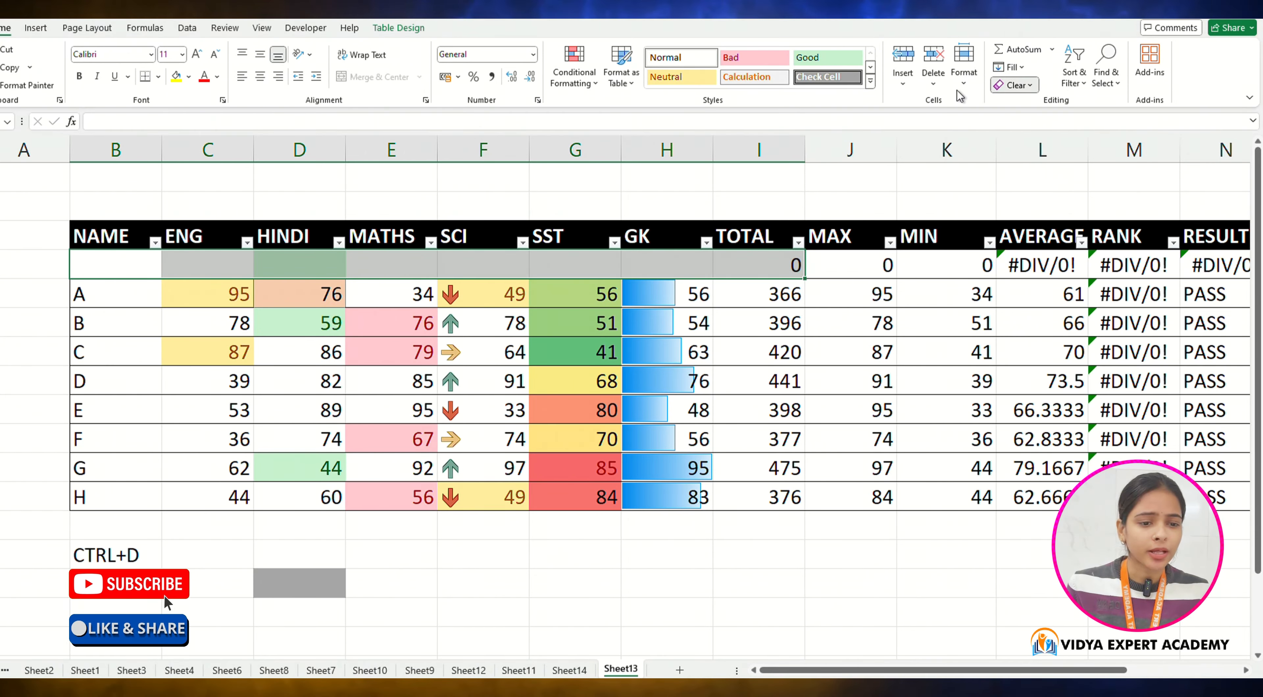
Step: Set the height of the row holding the selected cell below the table to 20
left_click(963, 81)
key("Escape")
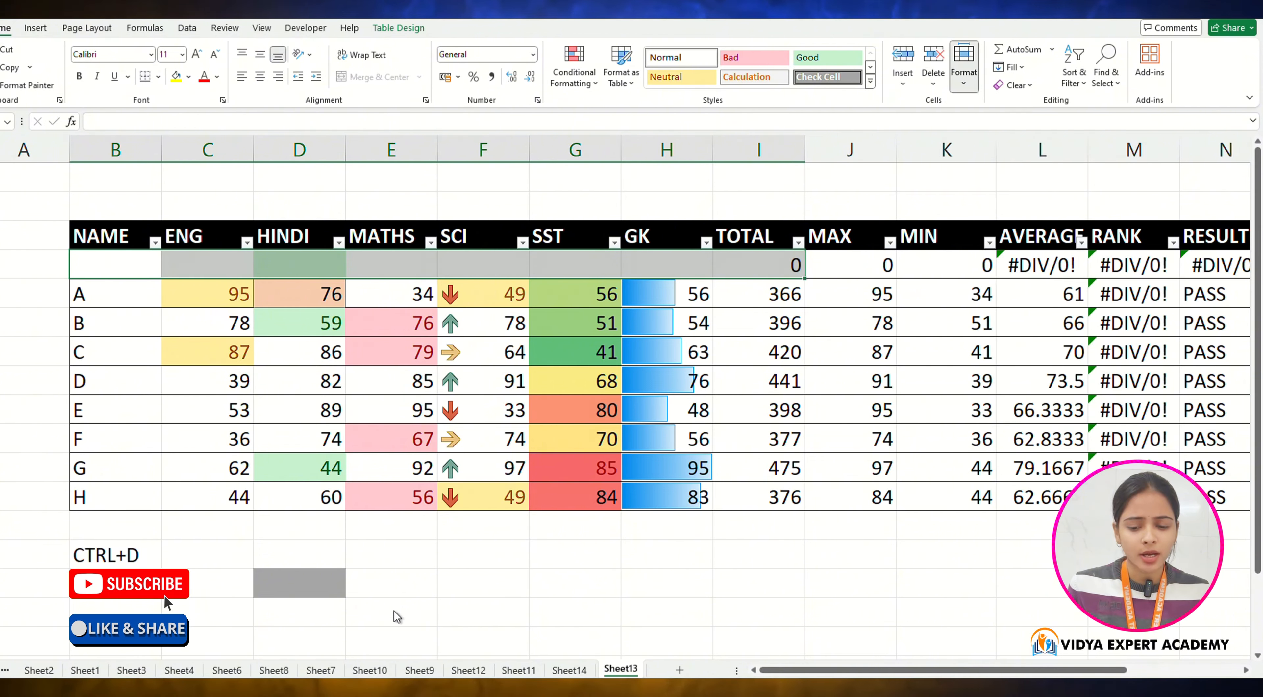
left_click(402, 586)
left_click(964, 69)
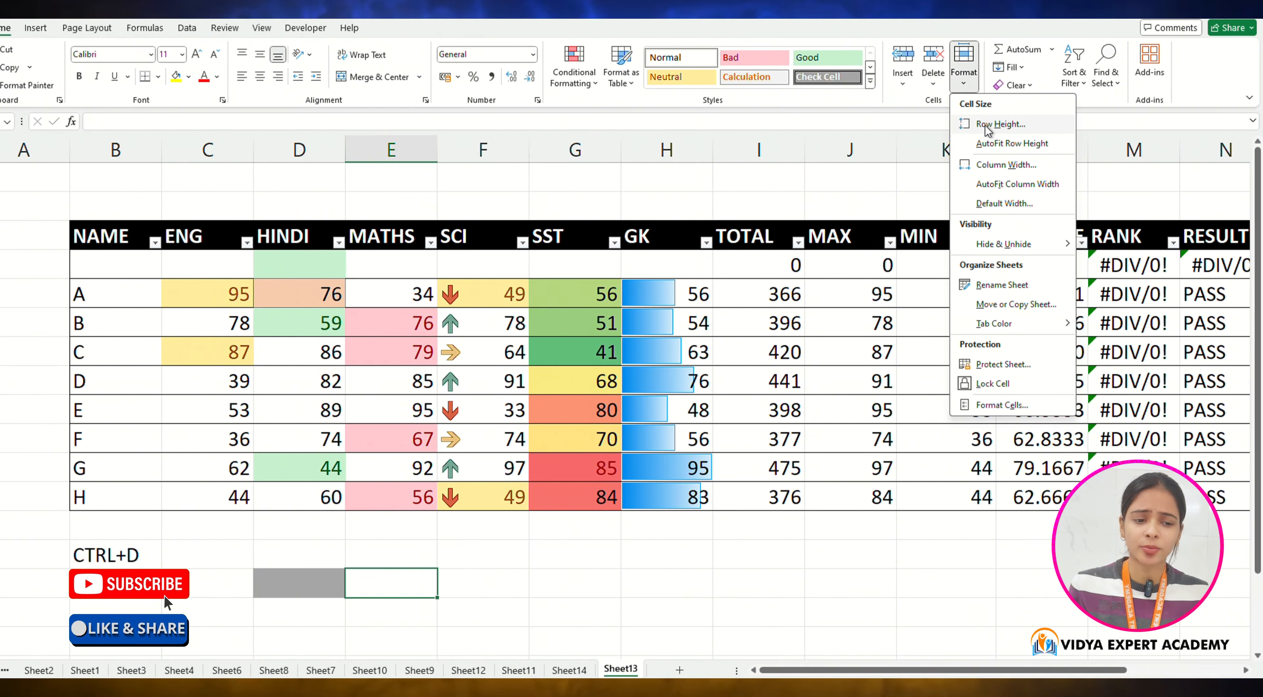
left_click(996, 124)
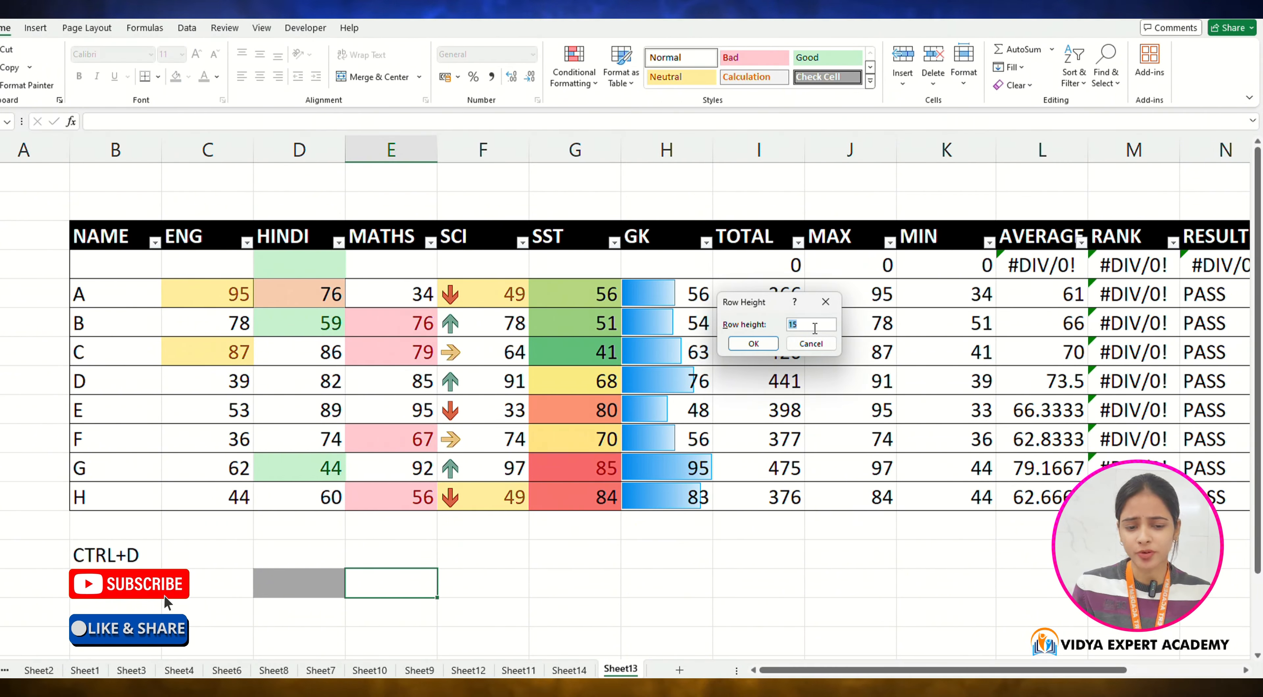
type("2")
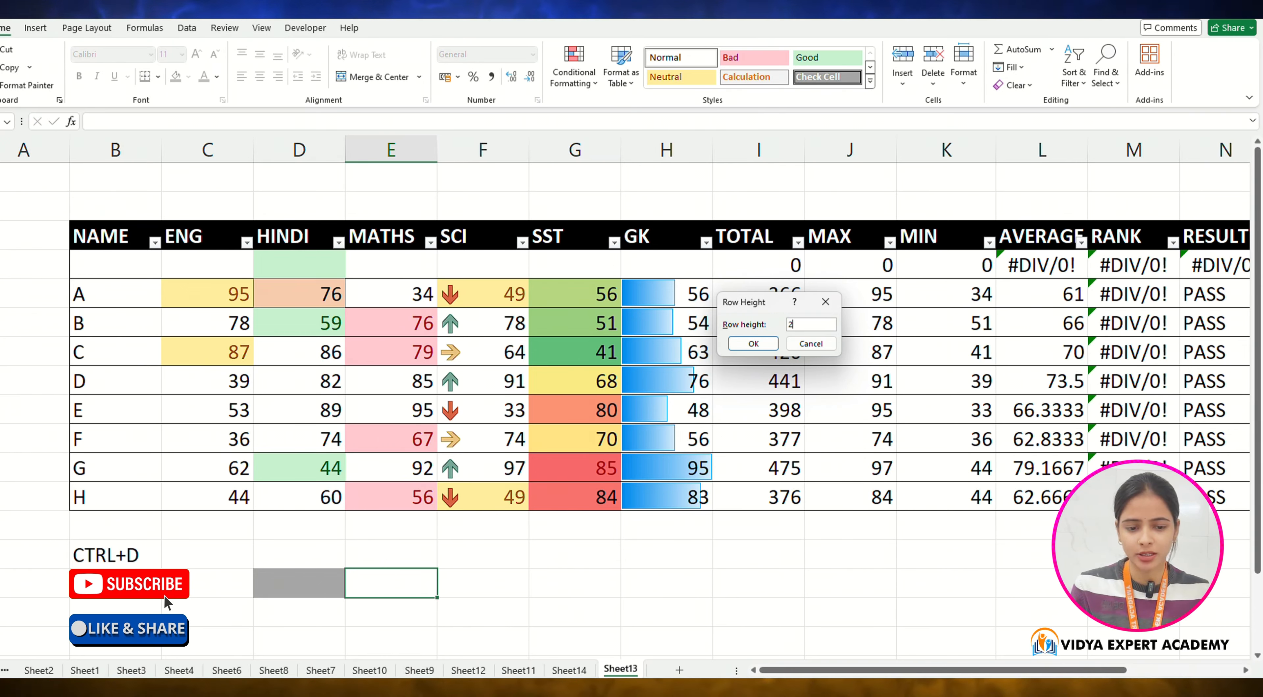
type("0")
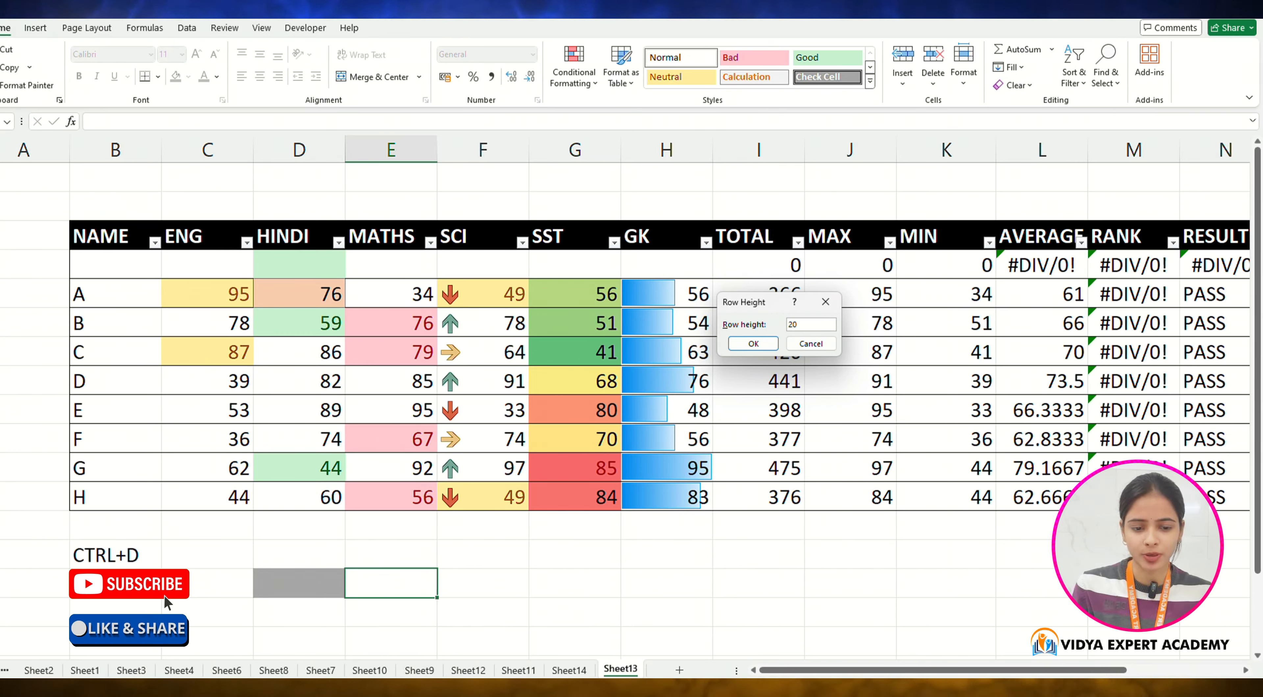
left_click(750, 345)
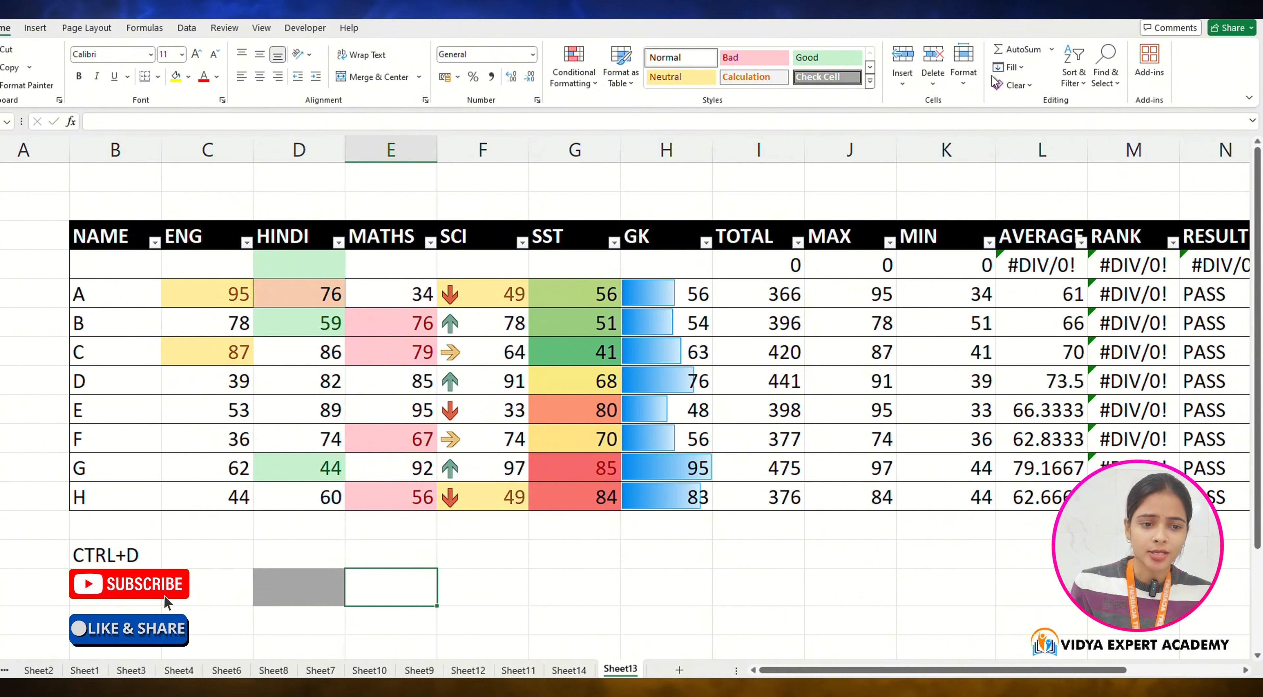
Step: Set column E's width to 10
left_click(964, 64)
left_click(989, 169)
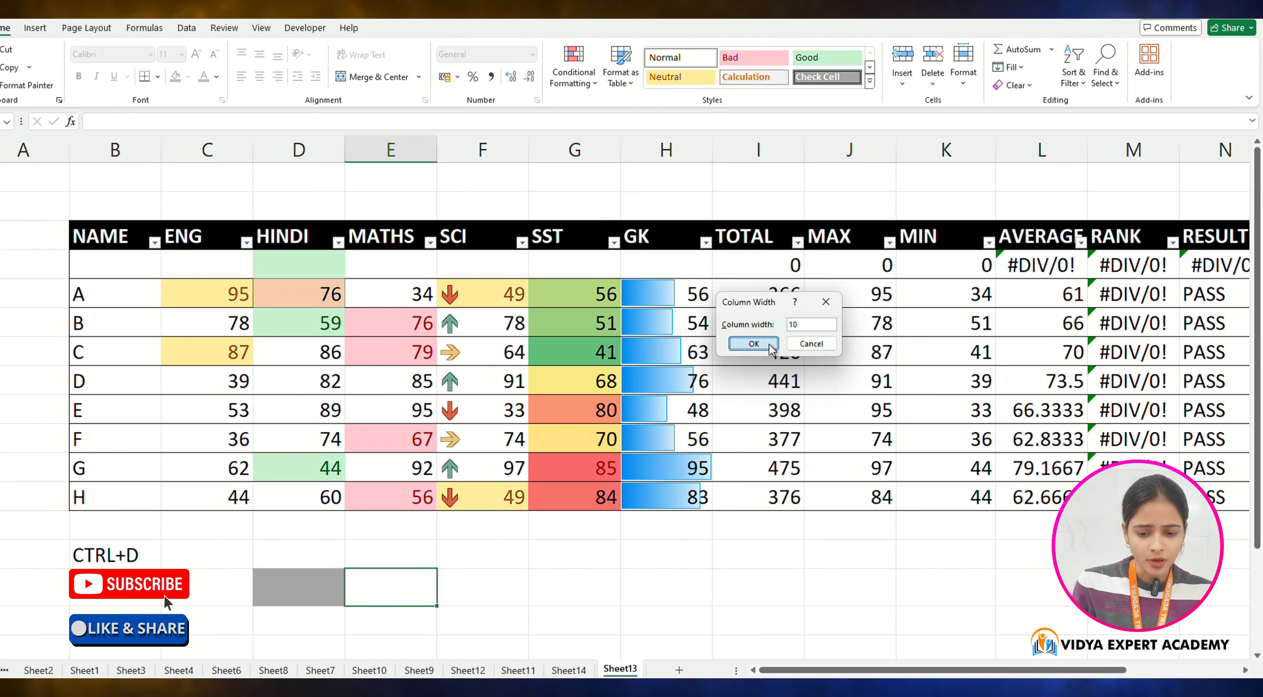
left_click(754, 343)
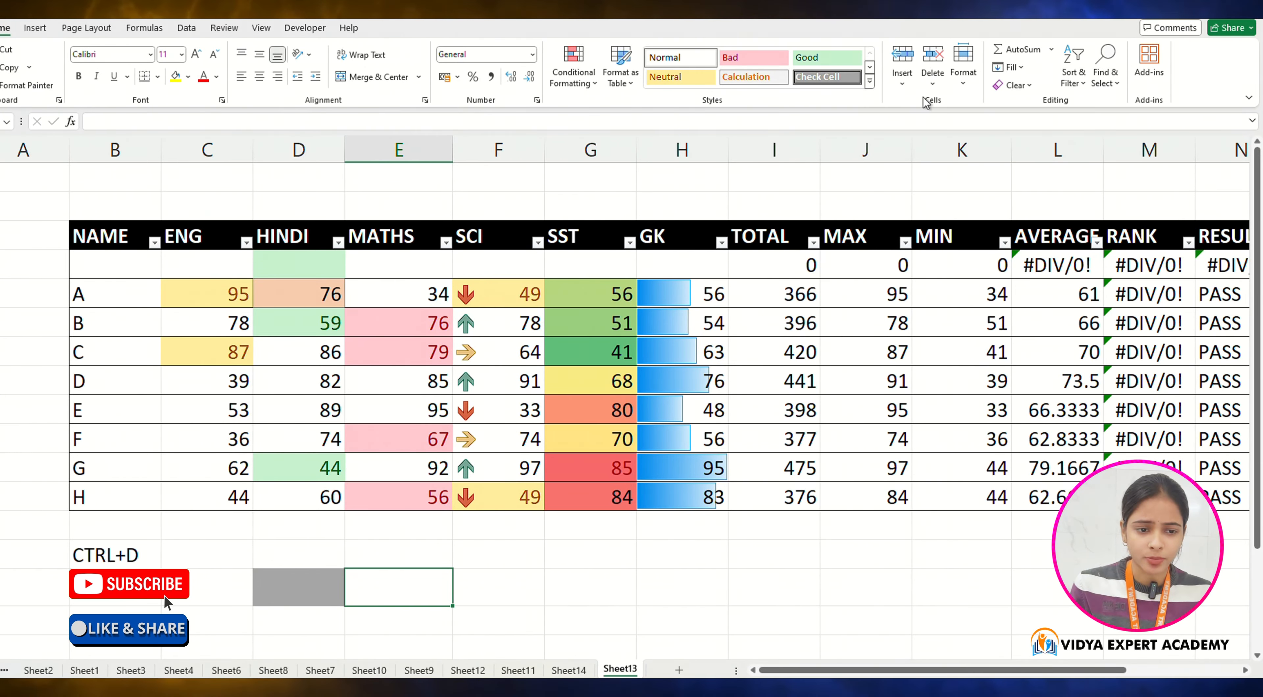
left_click(964, 66)
mouse_move(1027, 249)
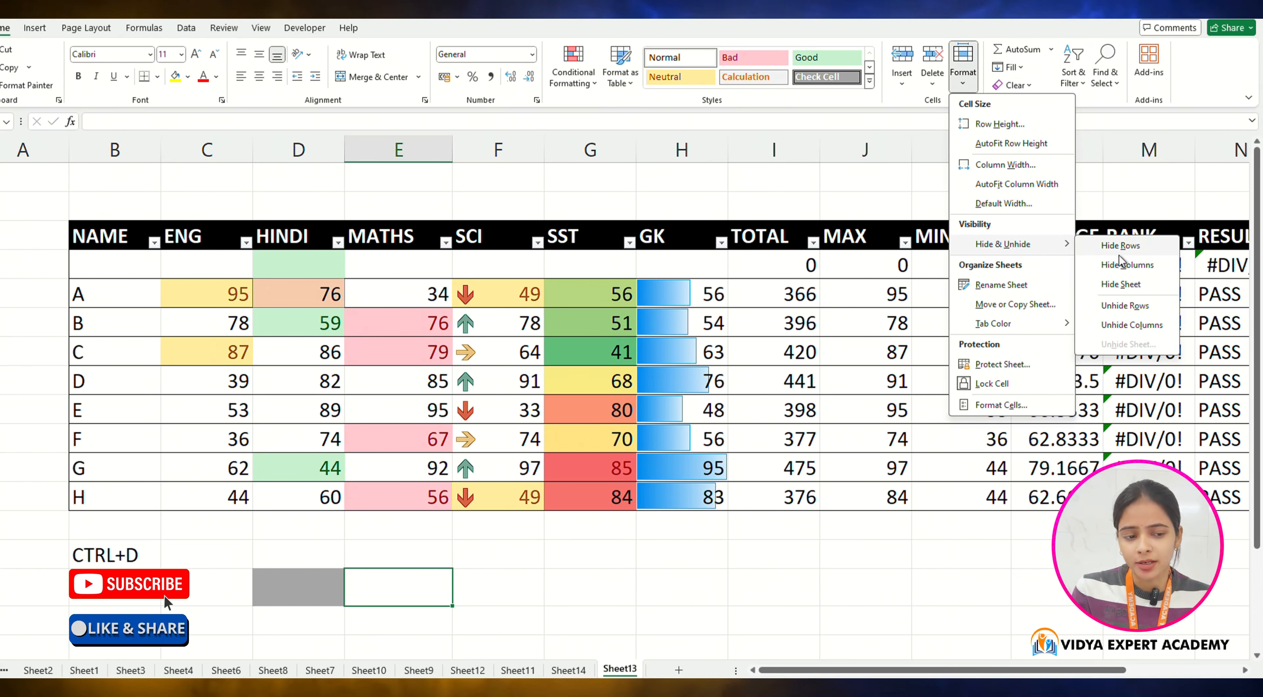
left_click(551, 609)
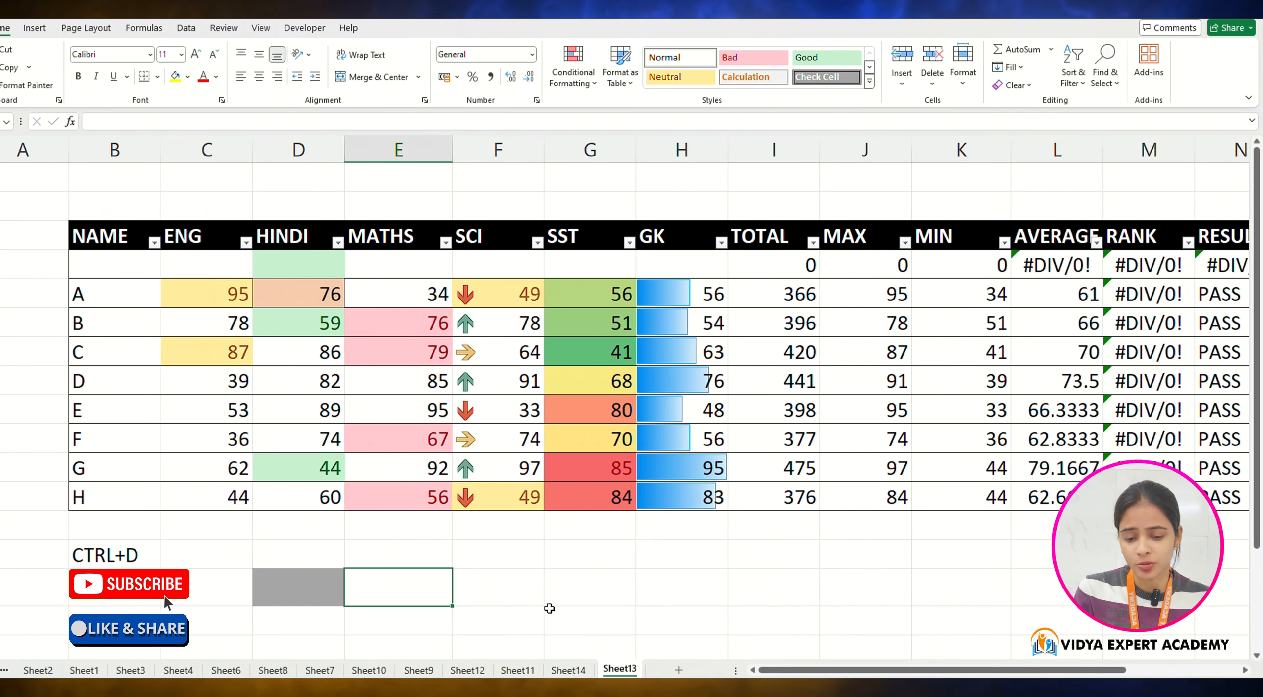
Step: Rename the Sheet13 worksheet as MARKSHEET
left_click(951, 83)
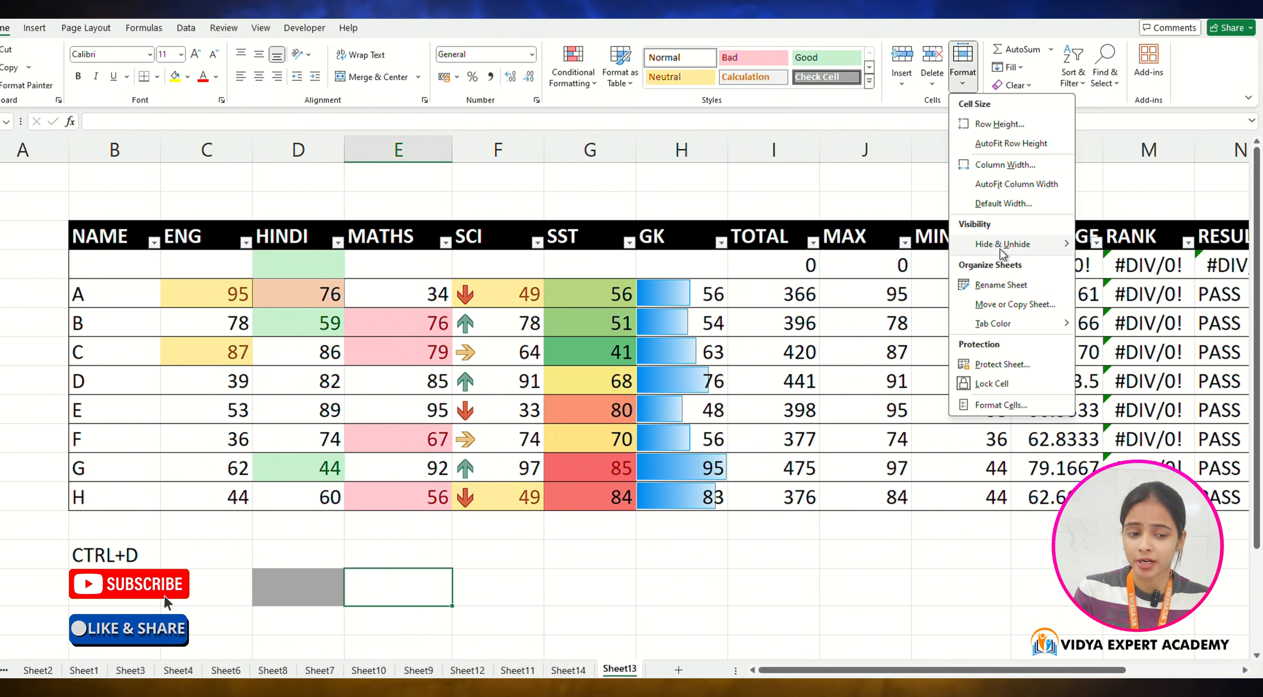
left_click(1000, 285)
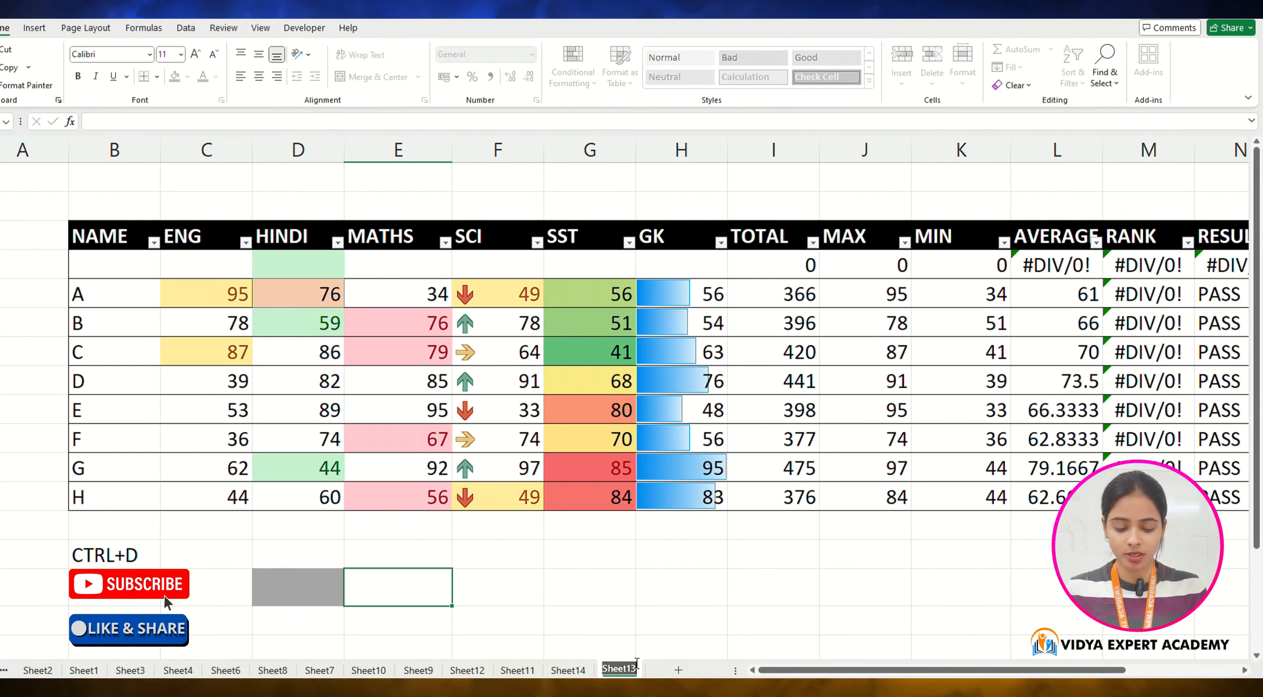
type("MARK")
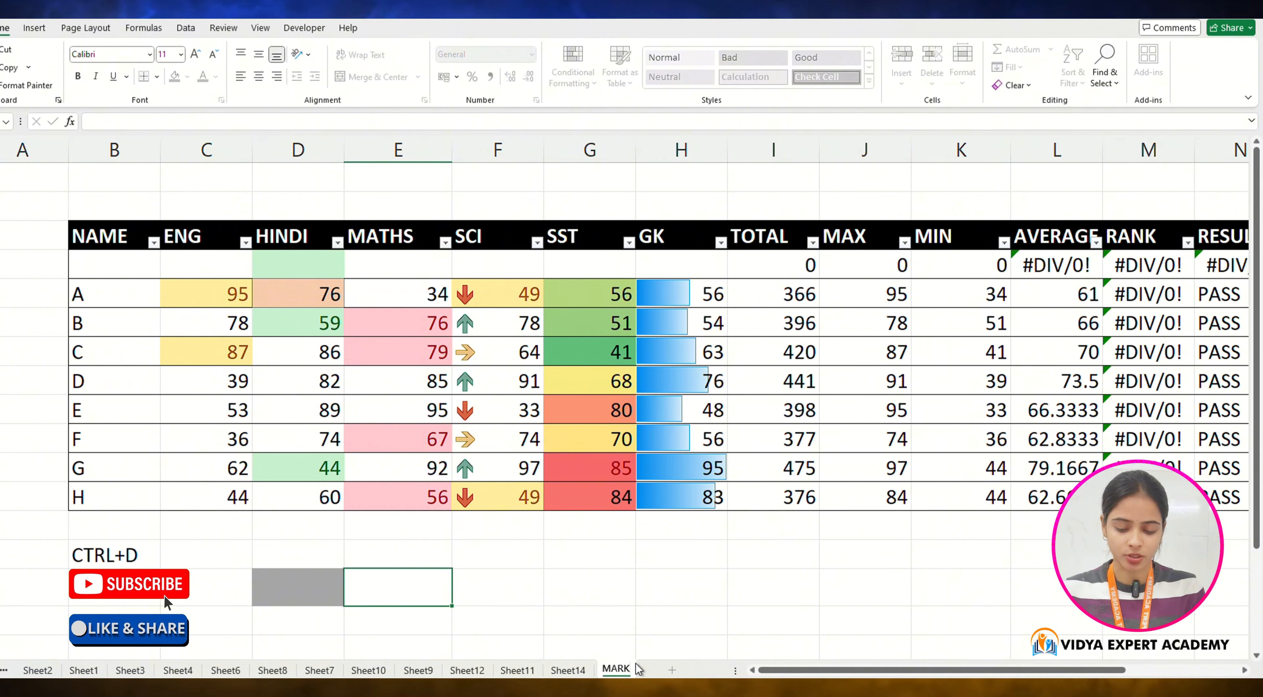
type("SHEET")
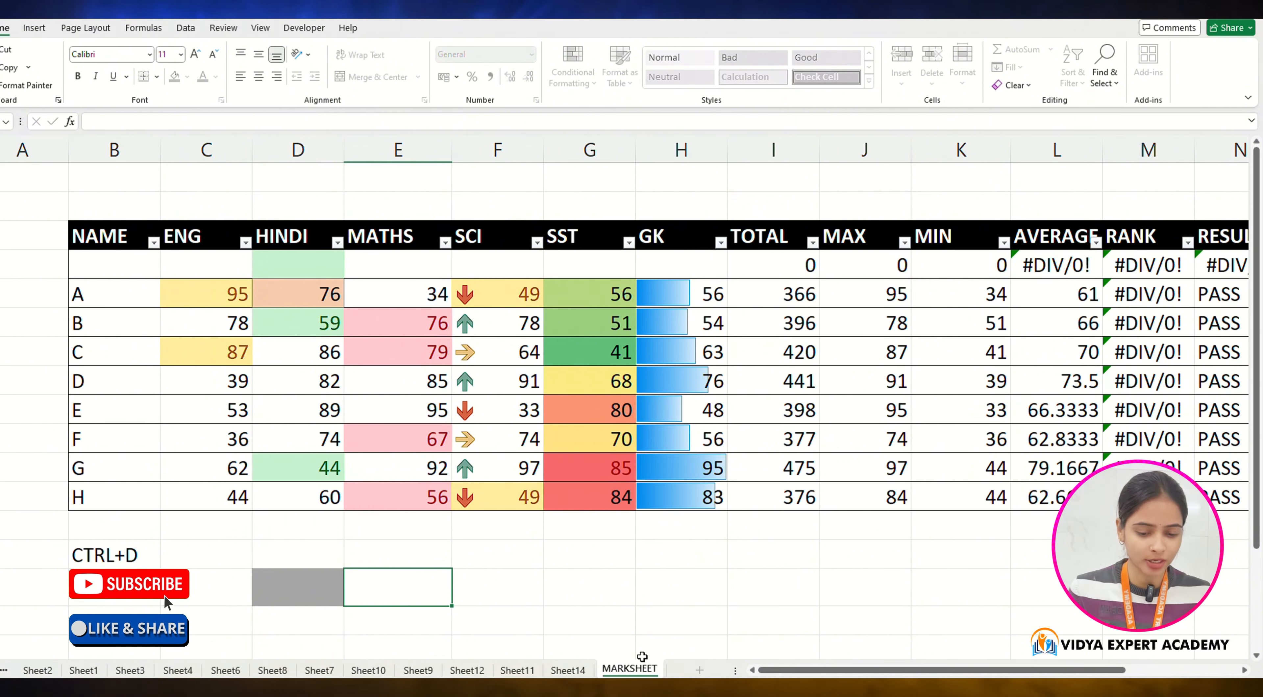
left_click(653, 622)
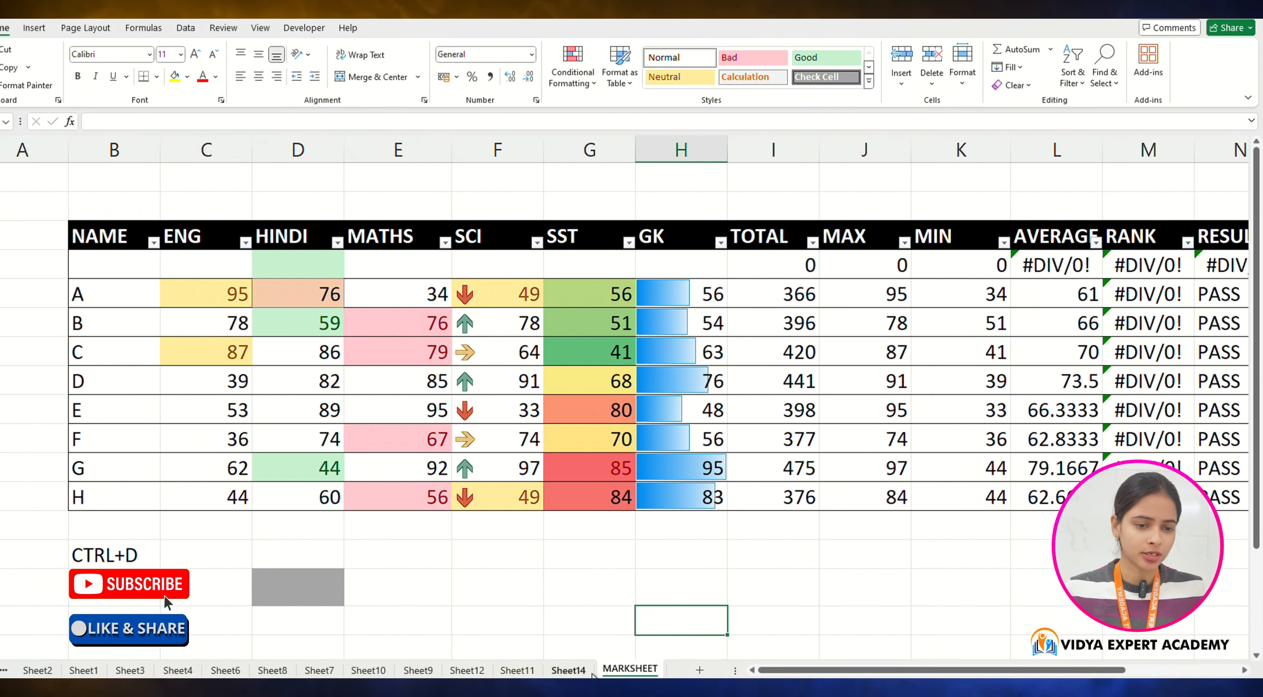
Step: Set the MARKSHEET tab colour to Blue, Accent 1, Darker 25%
left_click(966, 83)
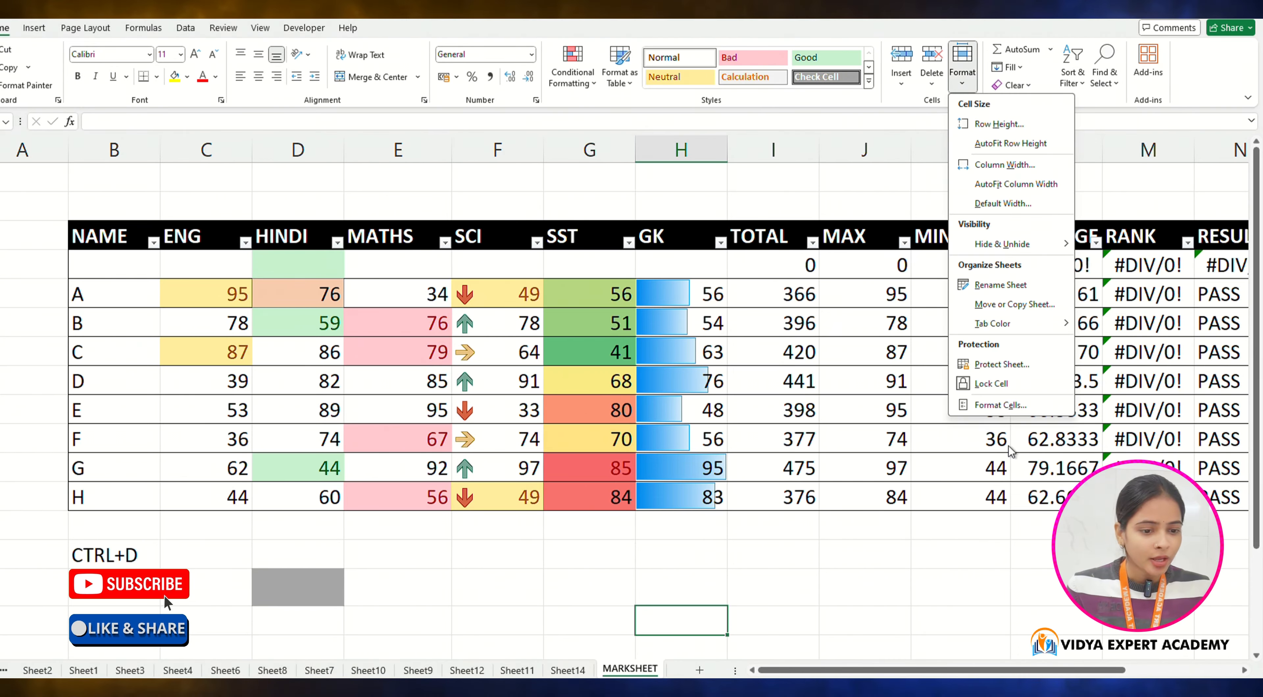
mouse_move(1003, 321)
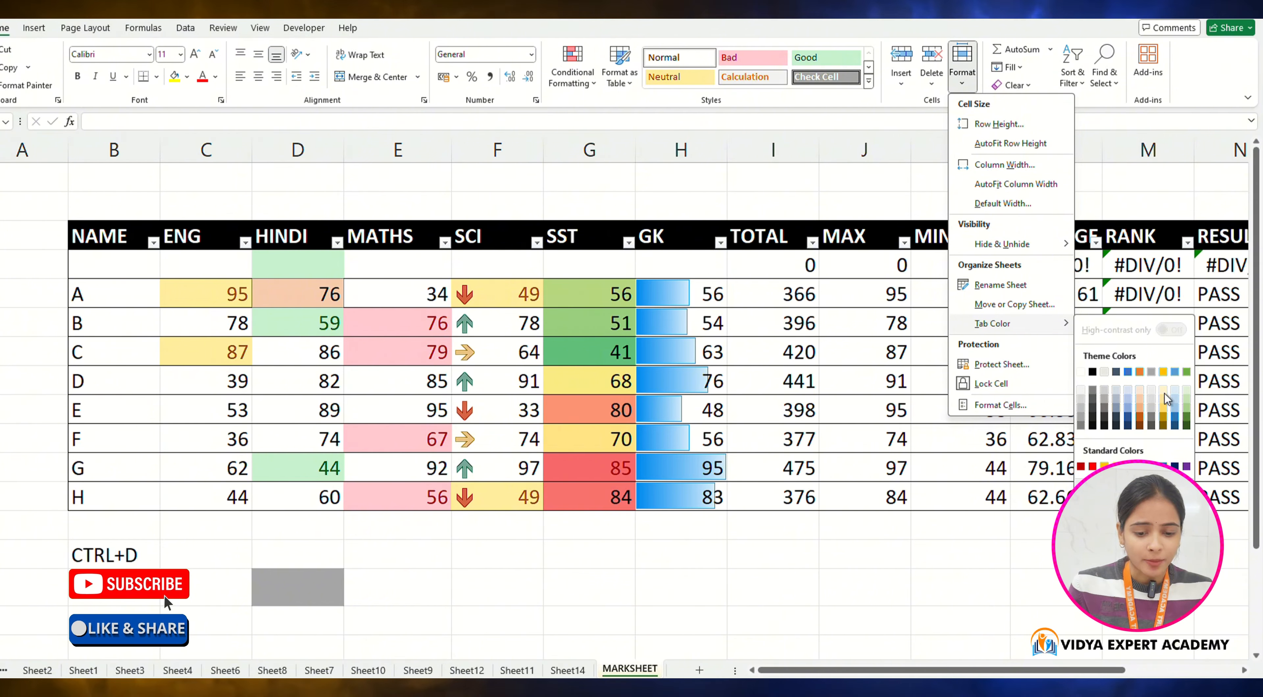
left_click(1128, 425)
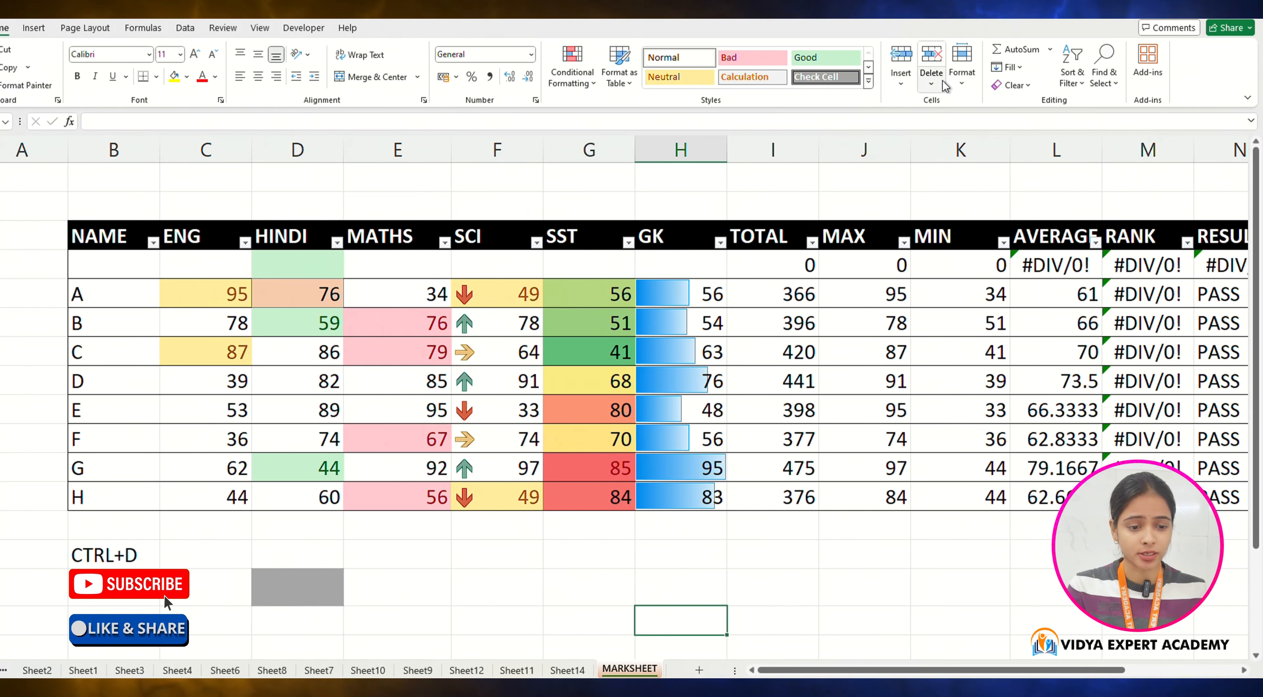
left_click(962, 78)
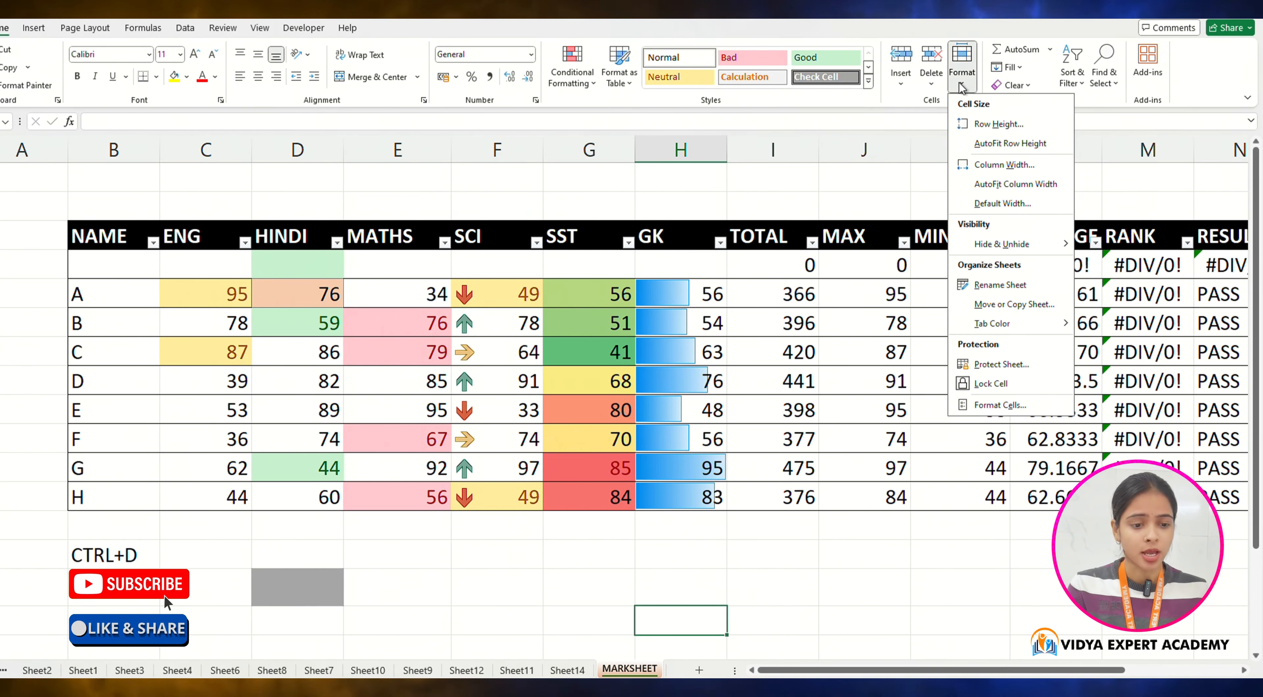
left_click(982, 369)
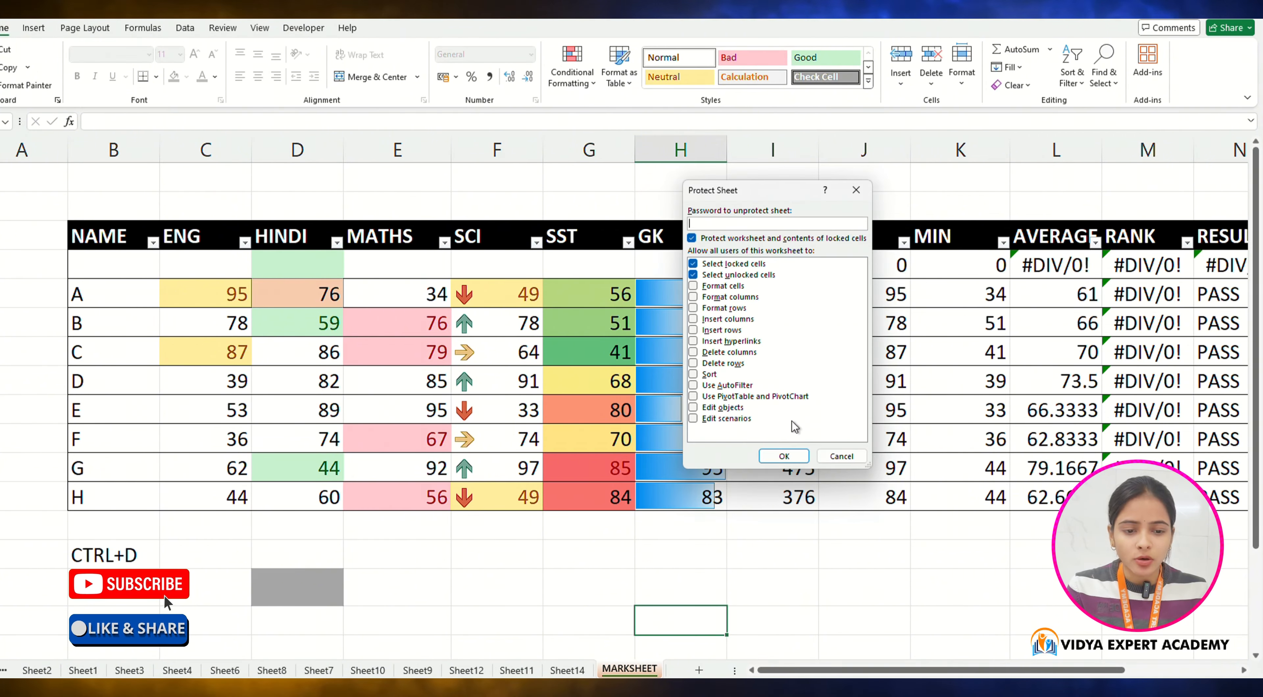
left_click(856, 190)
left_click(844, 547)
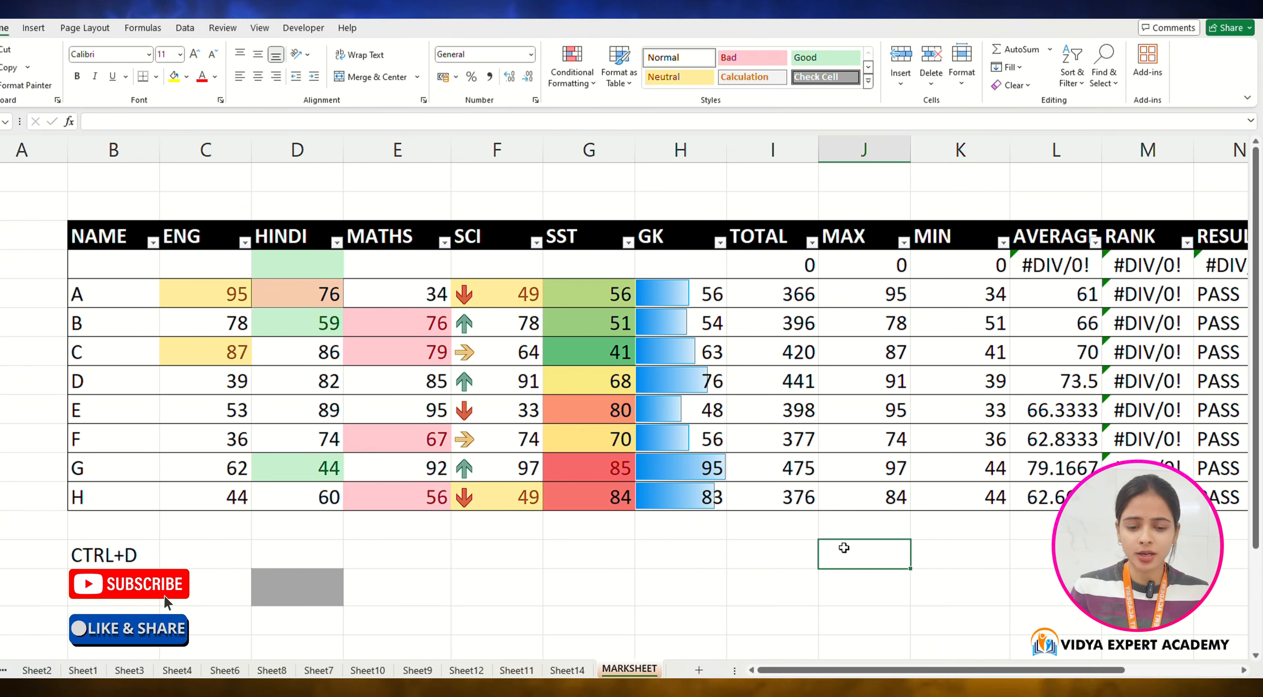
Step: Protect the MARKSHEET sheet, entering and confirming the sheet-protection password
left_click(680, 524)
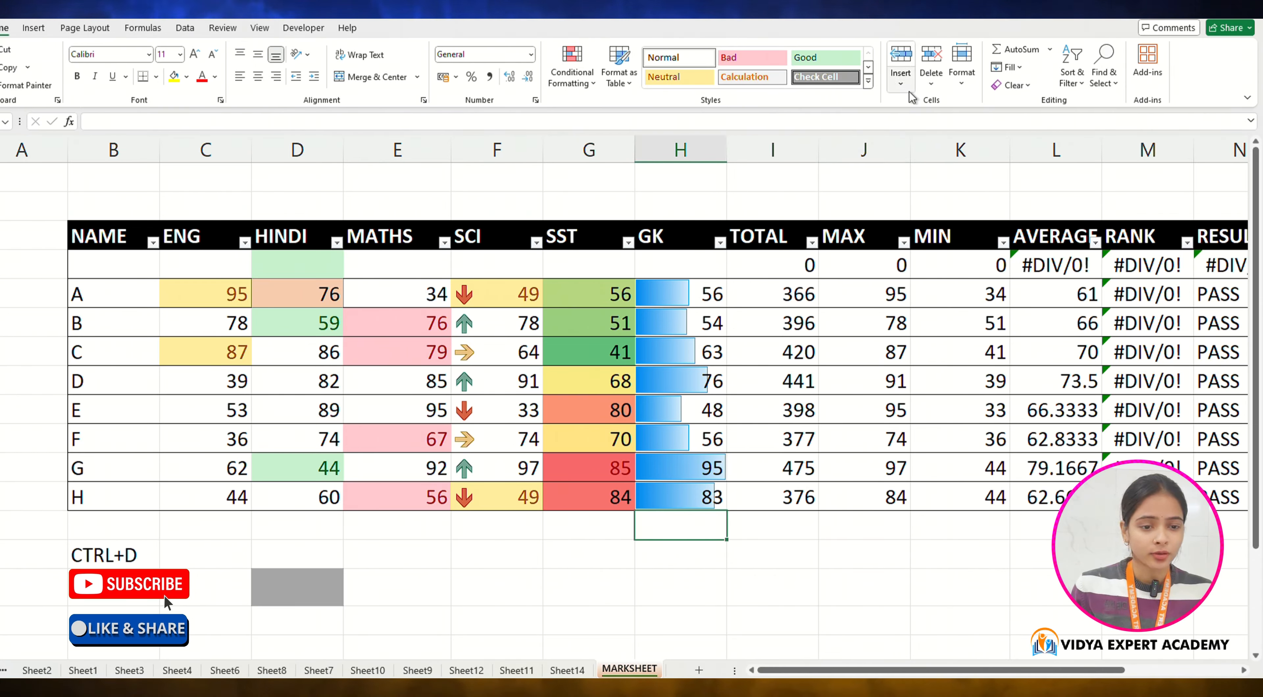
left_click(961, 74)
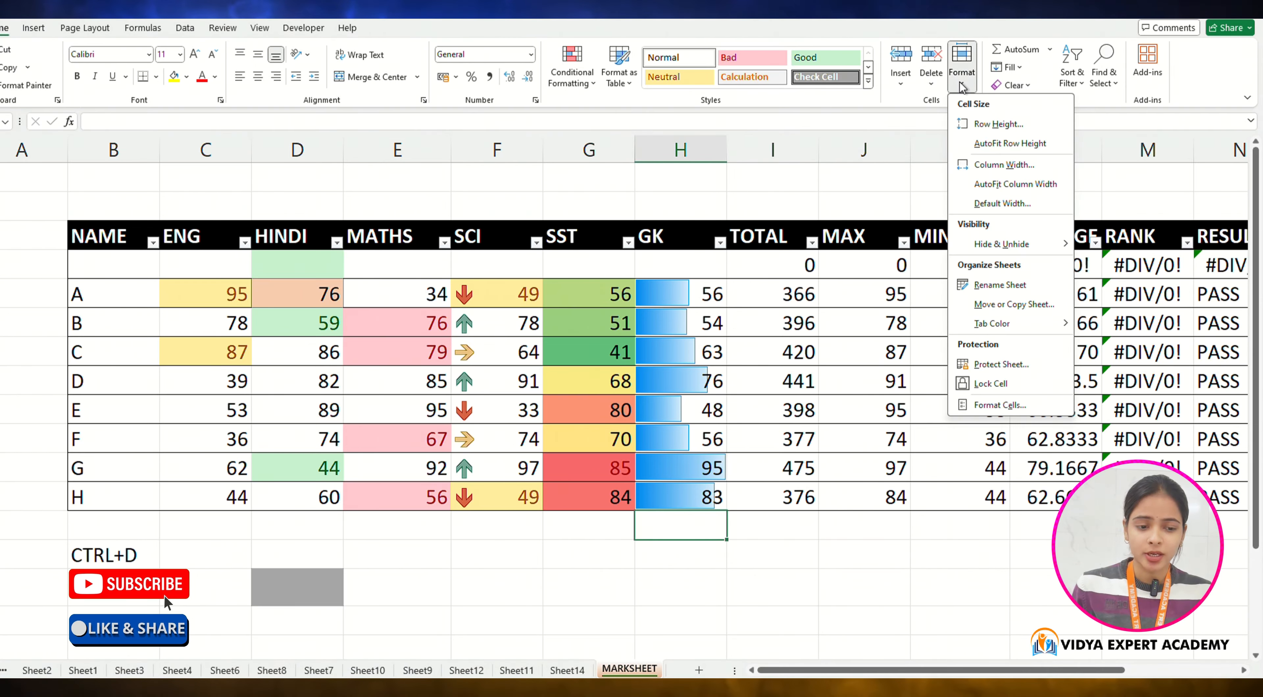
left_click(1015, 368)
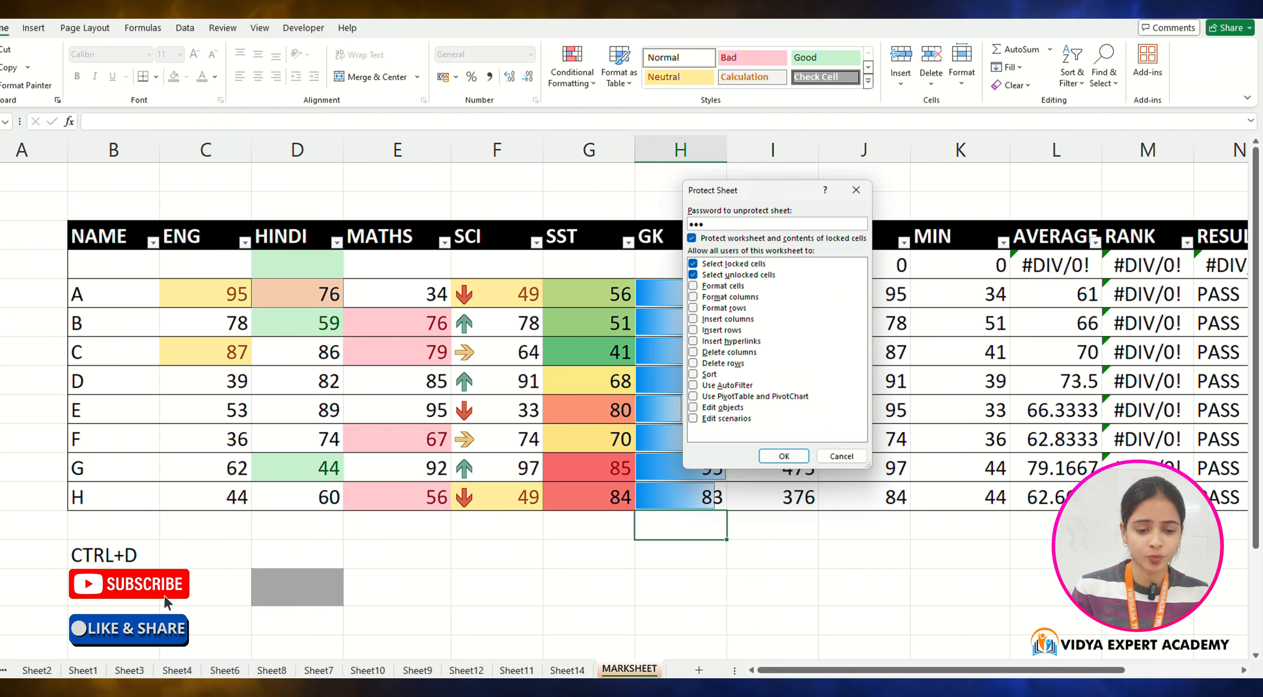
left_click(784, 456)
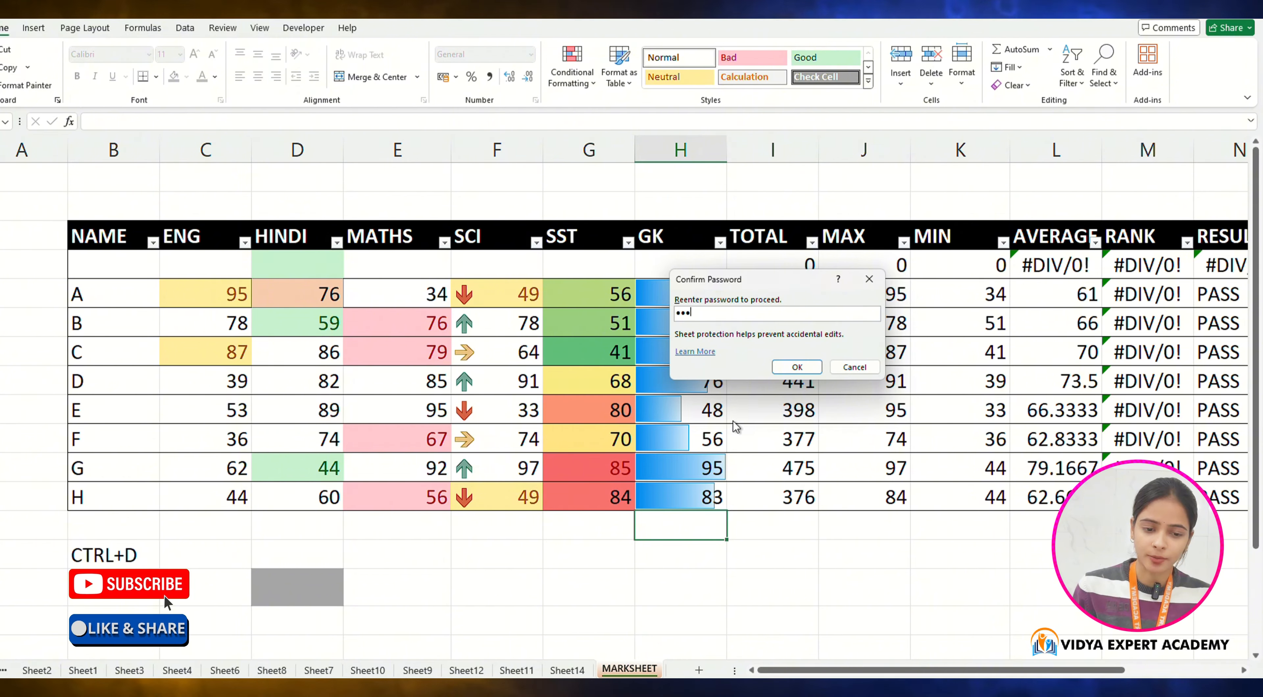
left_click(797, 366)
Step: Try to edit a cell below the table on the protected sheet
left_click(629, 567)
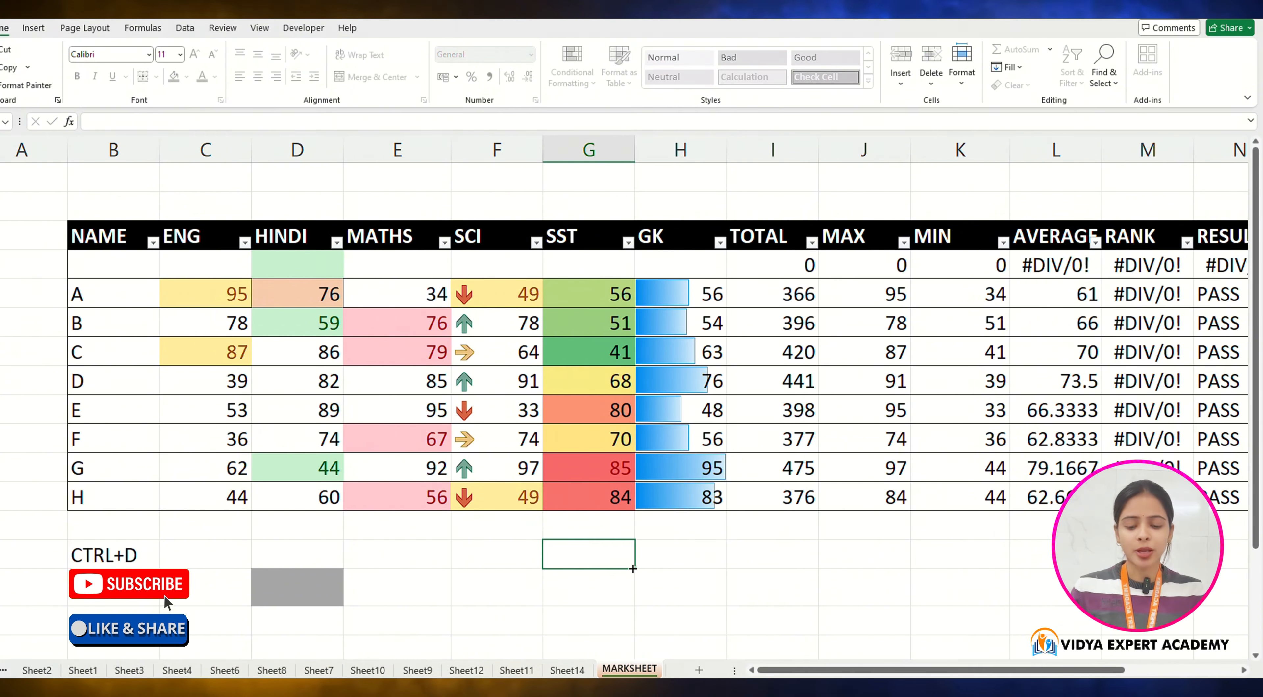
double_click(629, 566)
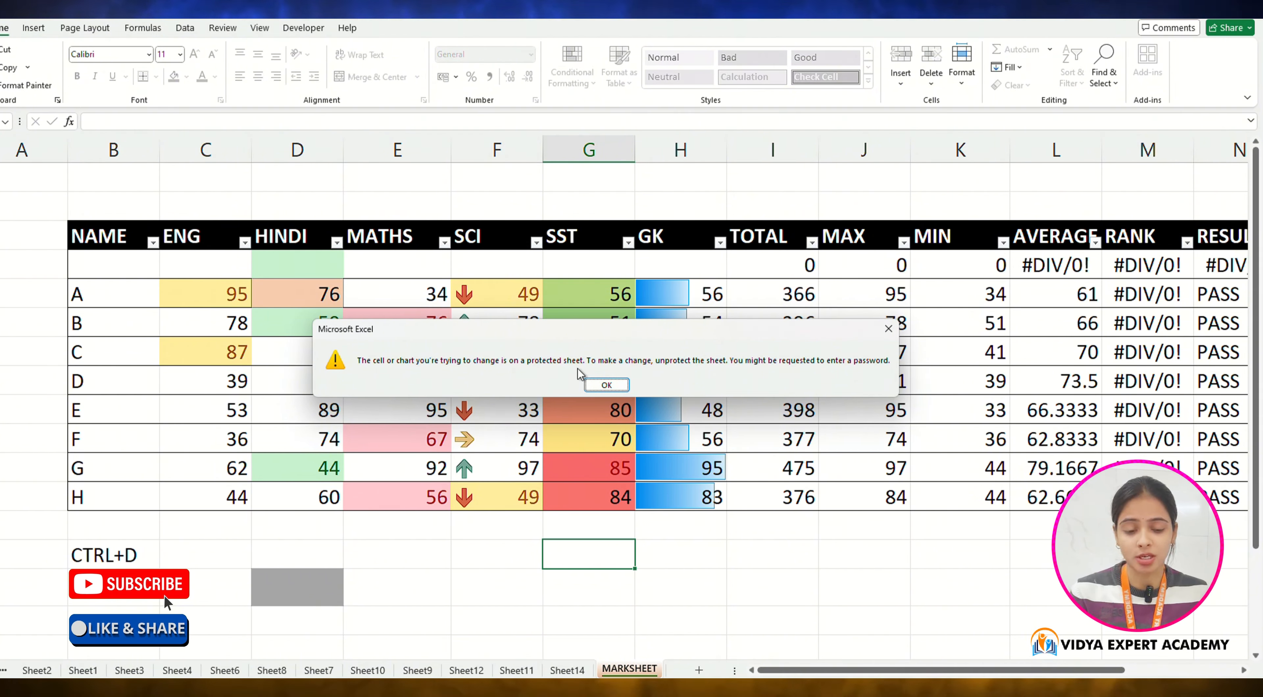
key("Return")
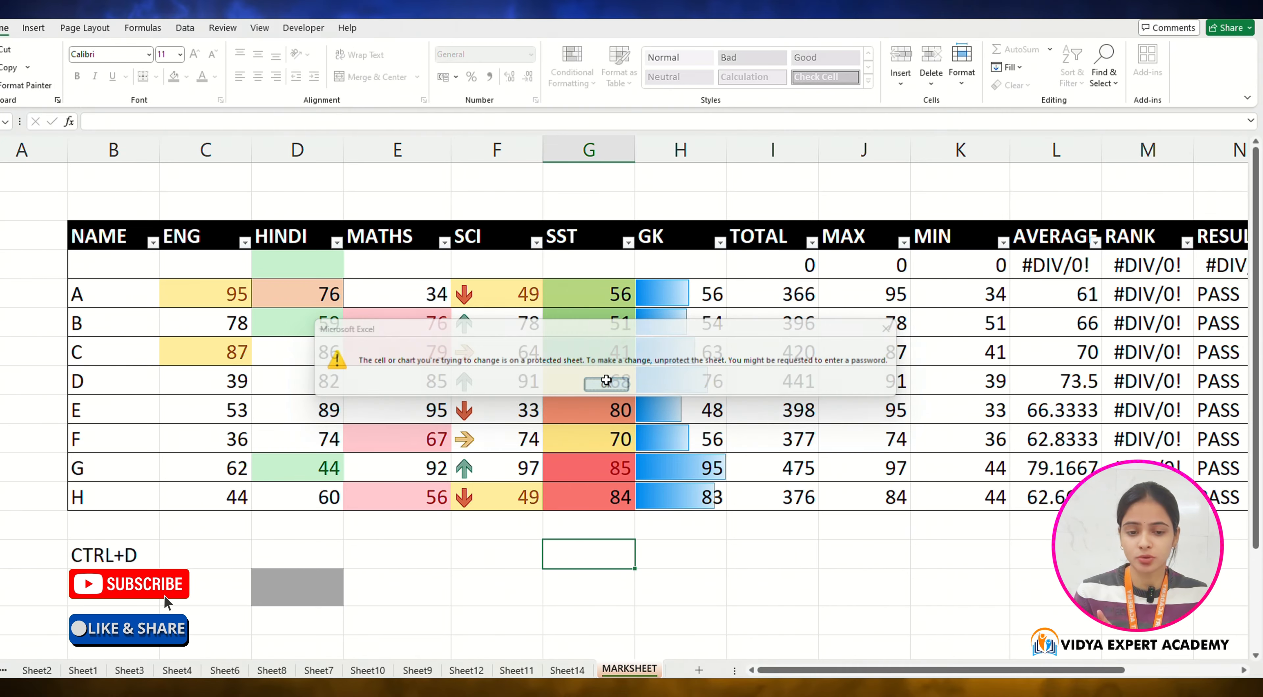
Step: Try to fill down the student rows from NAME through MAX on the protected sheet
left_click_drag(112, 293, 850, 507)
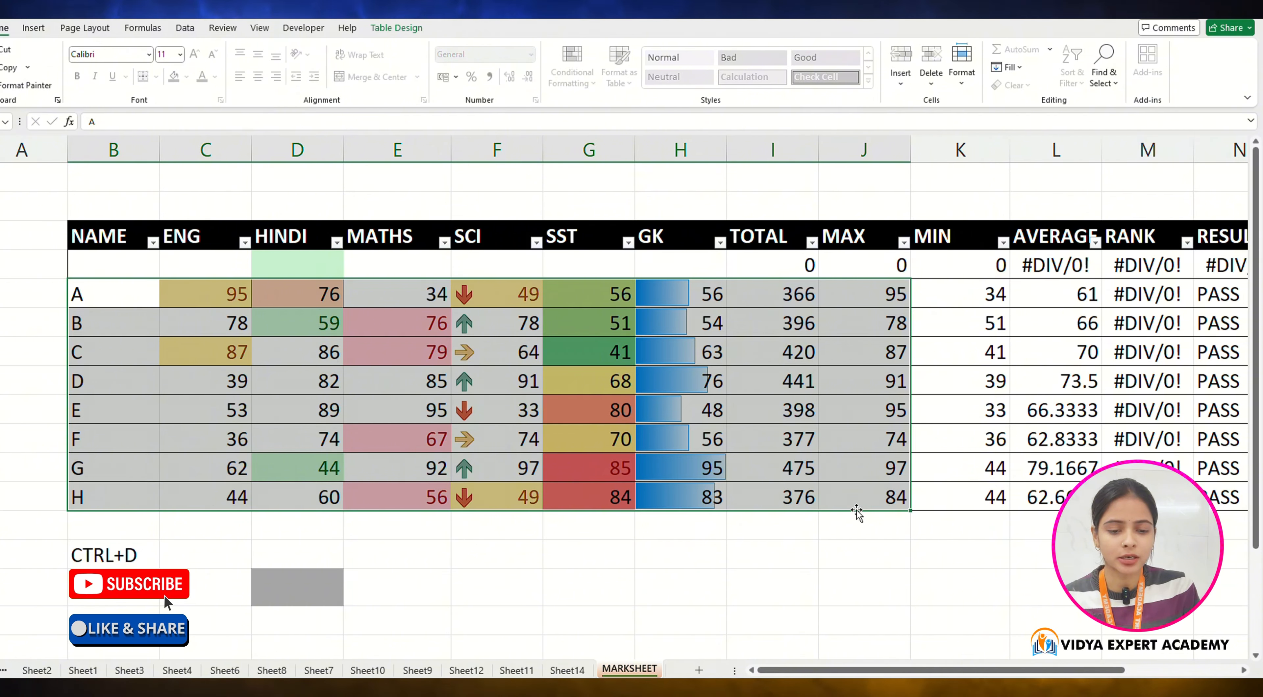
key("ctrl+d")
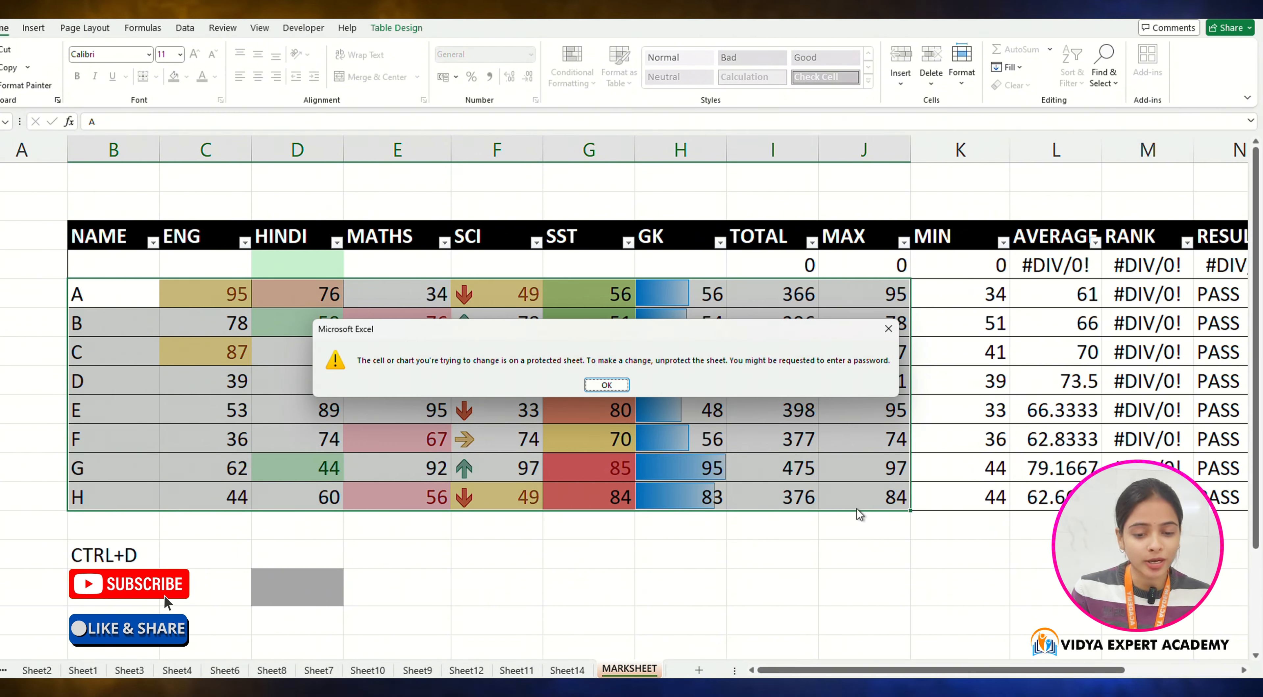
left_click(606, 385)
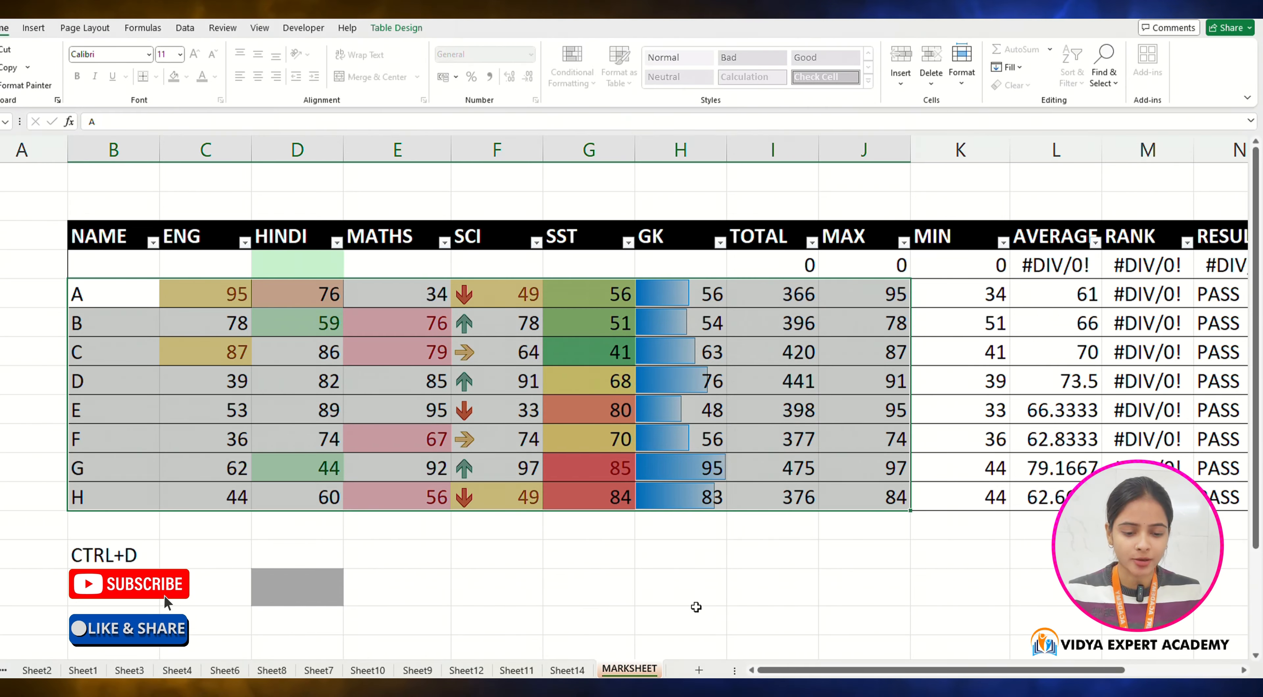
Step: Add a new sheet and enter sample text FDGHHG, HDFH and GDFGH into three cells
left_click(699, 671)
left_click(356, 323)
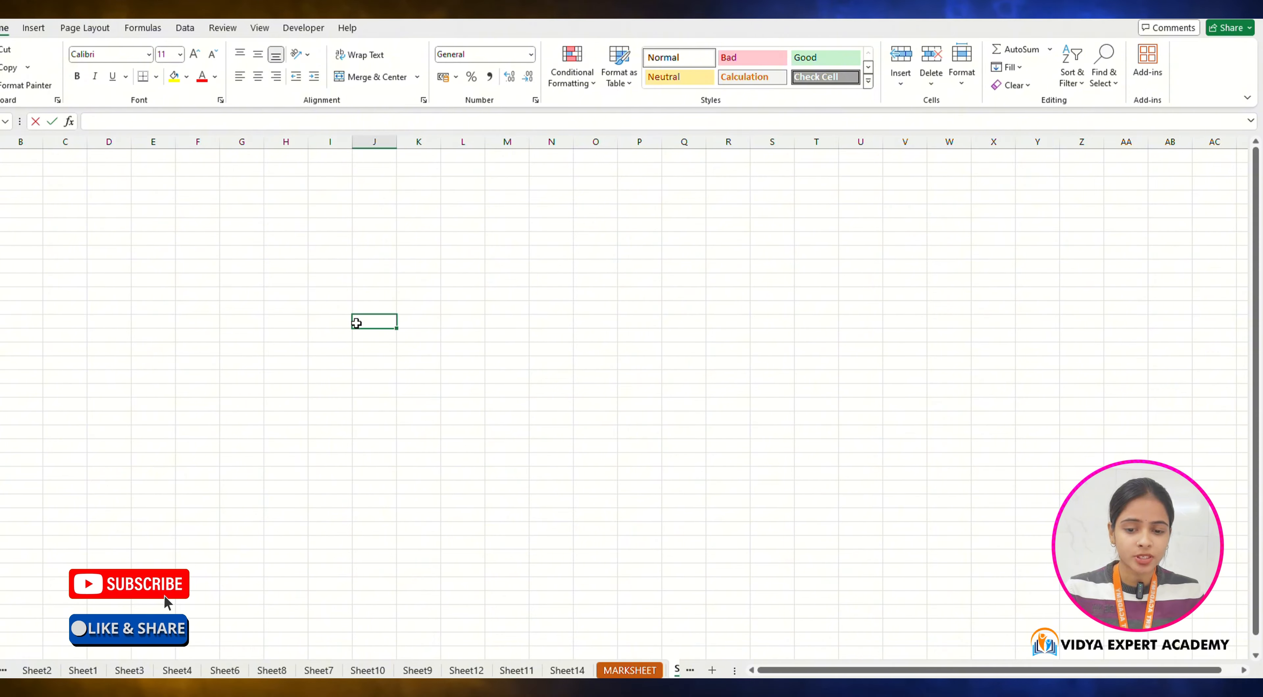
type("FDGHHG")
left_click(372, 377)
type("HDFH")
left_click(329, 391)
type("GDFGH")
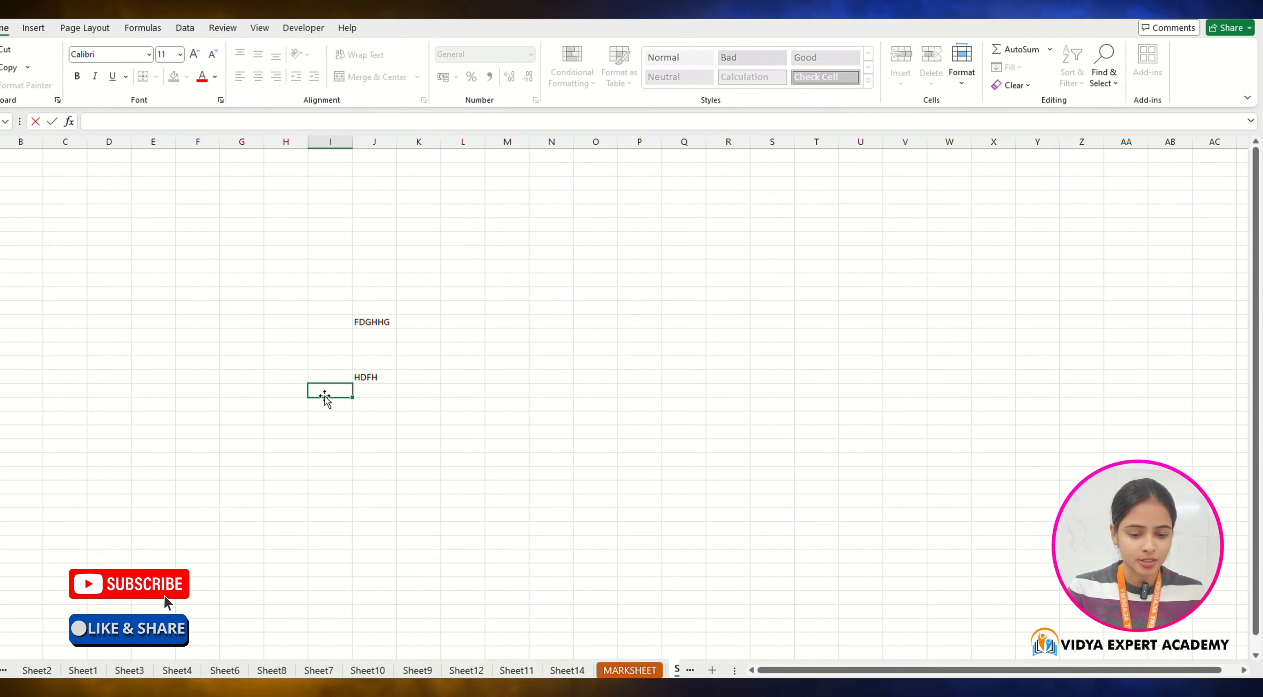
Step: Return to the MARKSHEET sheet and select a cell below the table
left_click(635, 669)
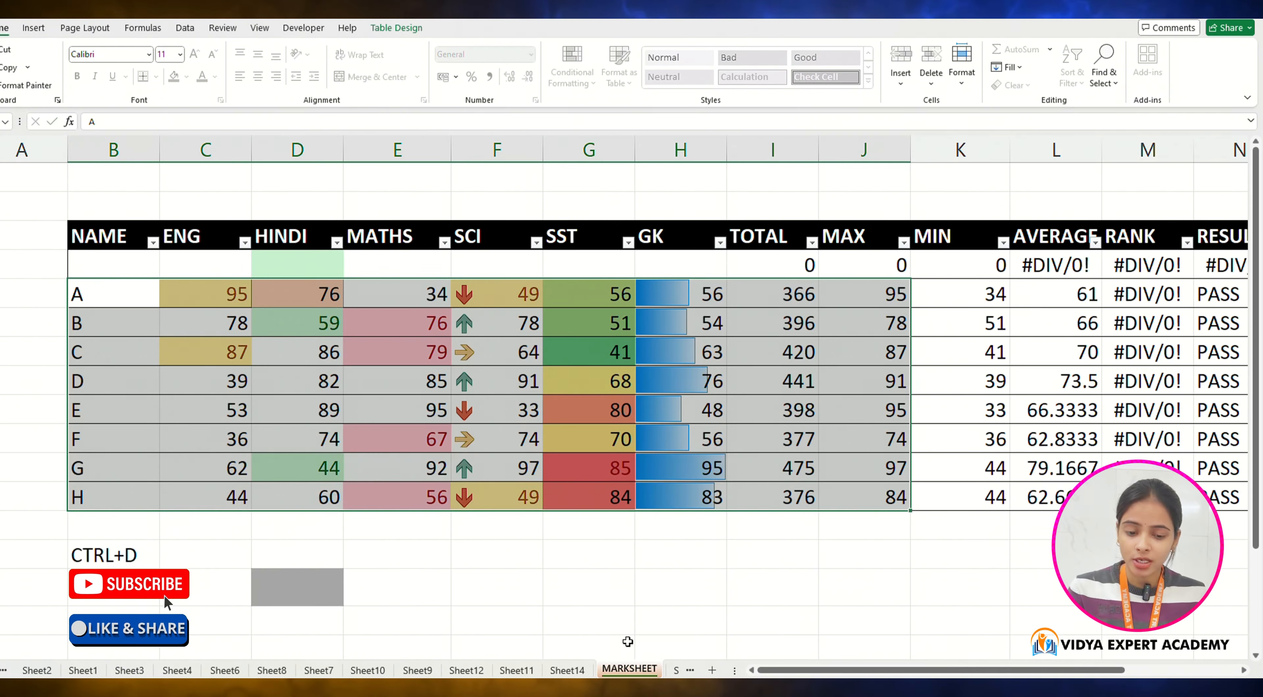
left_click(626, 577)
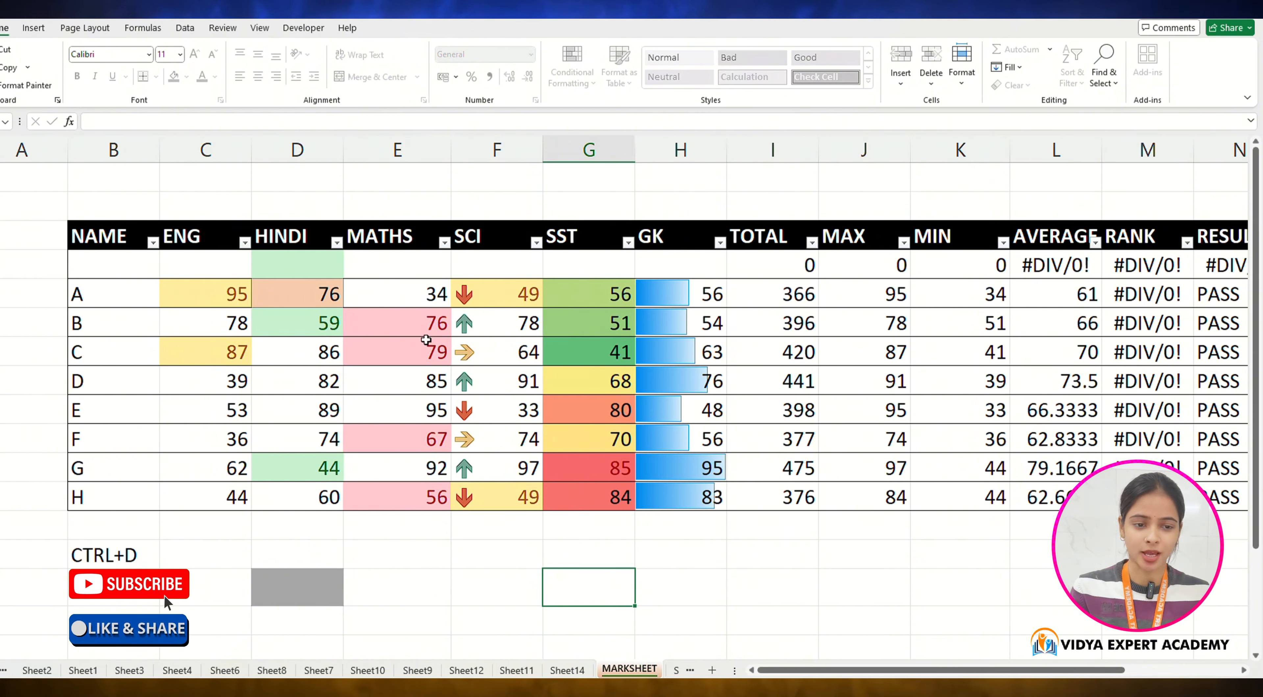
Step: Unprotect the MARKSHEET sheet by entering its password
left_click(840, 613)
left_click(815, 564)
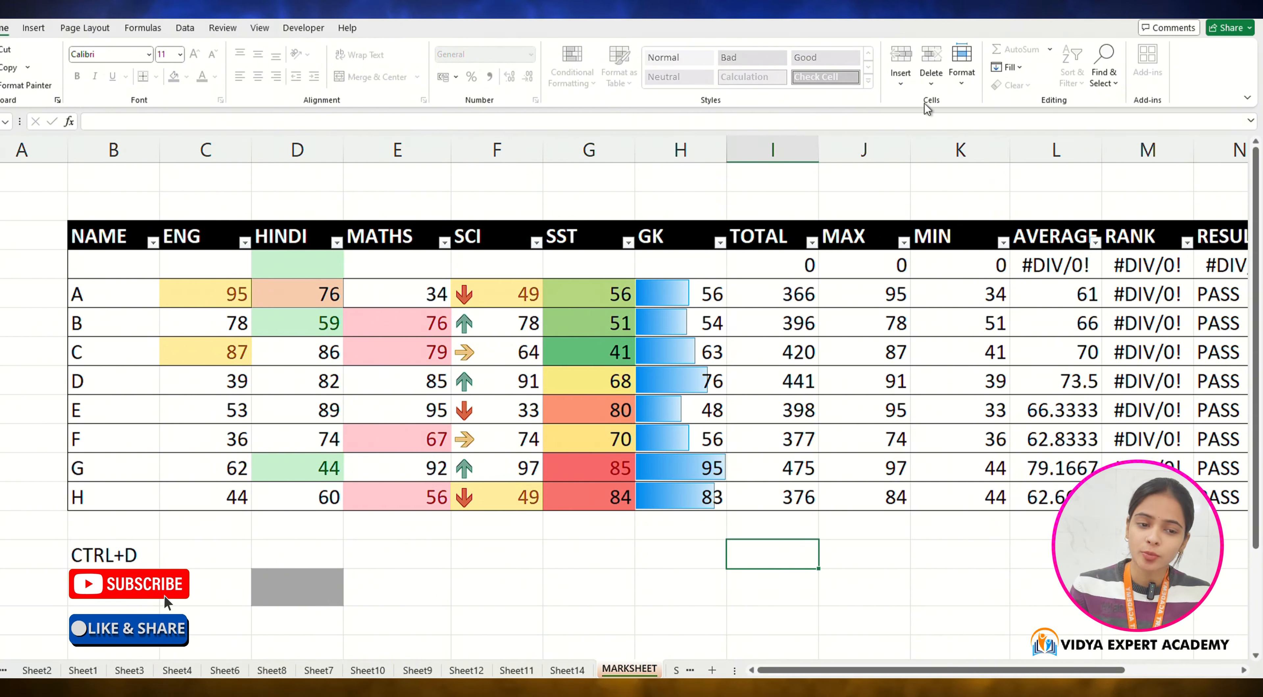
left_click(962, 81)
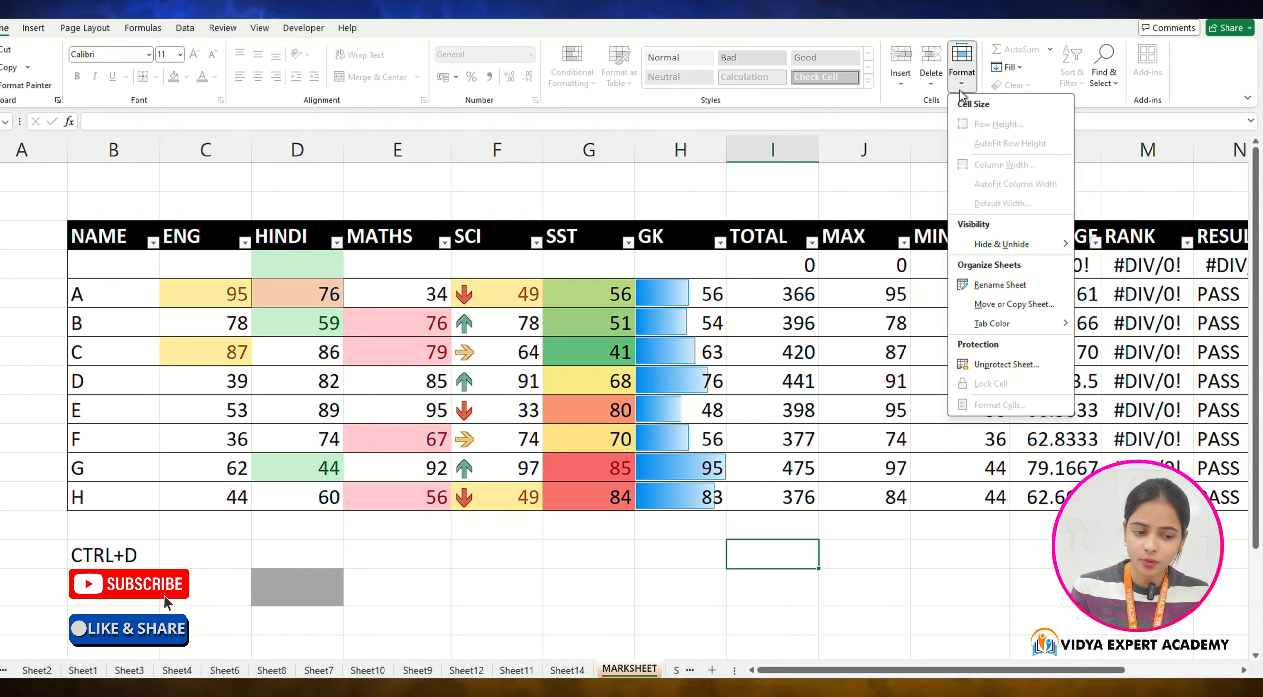
left_click(1033, 368)
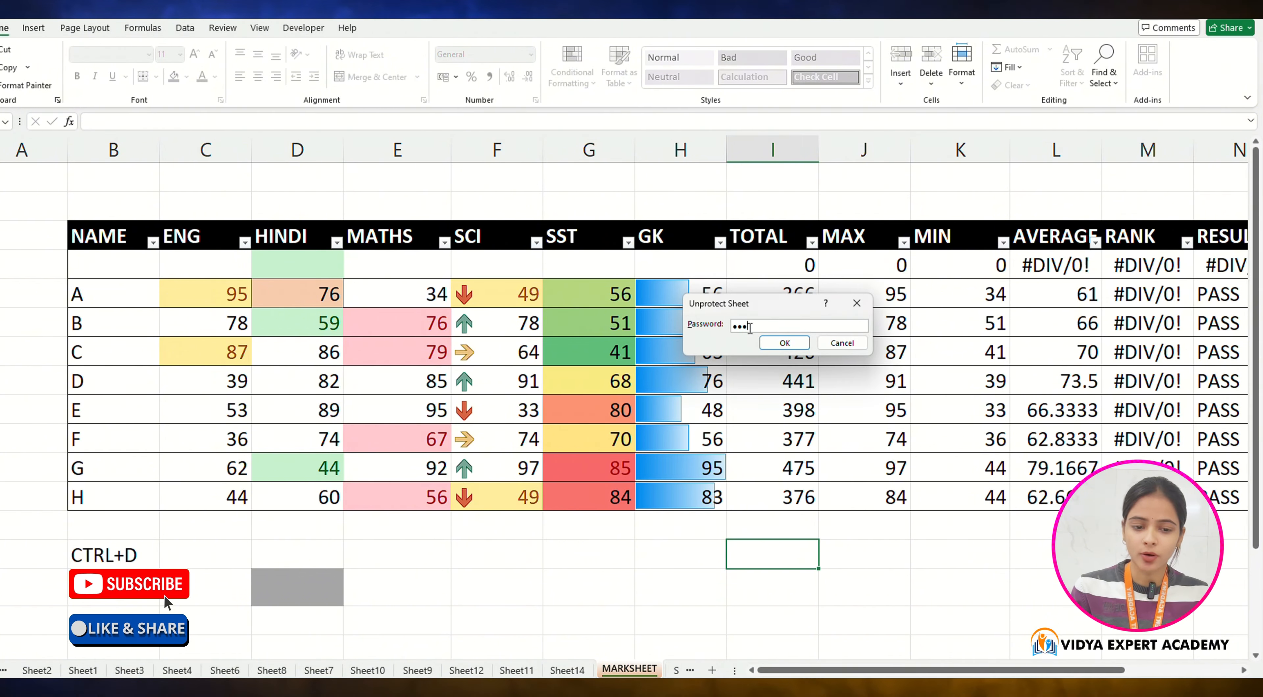
key("Return")
Step: Enter sample text JHGURT, DFJGHDUFG, DJGHUFG, SDHFGYSDF and JGUG down column G below the table
left_click(575, 546)
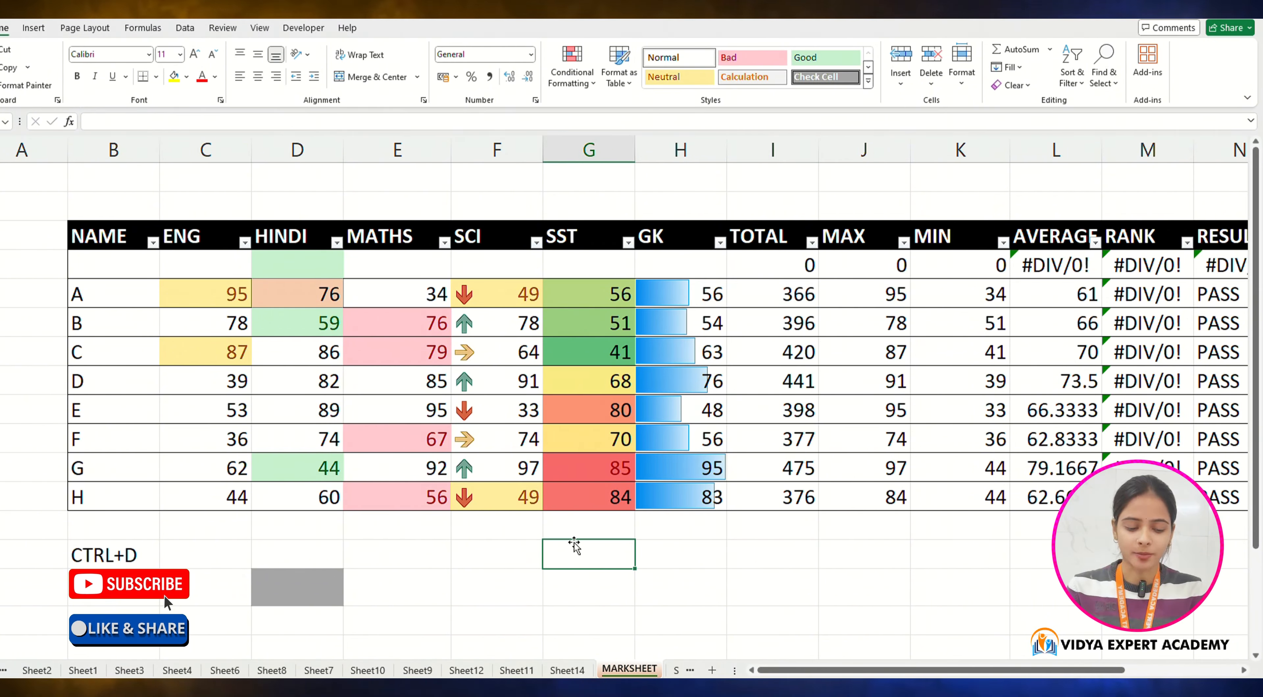
type("JHGURT")
key("Return")
type("DFJGHDUFG")
key("Return")
type("DJGHUFG")
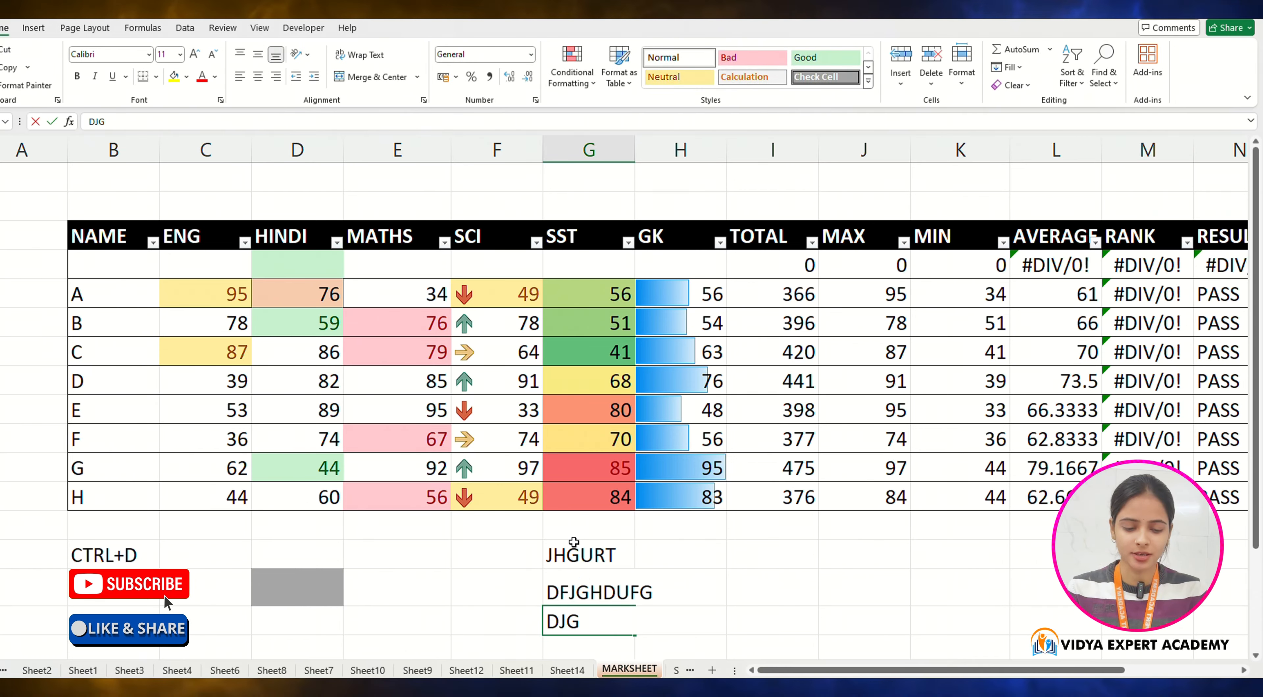
key("Return")
type("SDHFGYSDF")
key("Return")
type("JGUG")
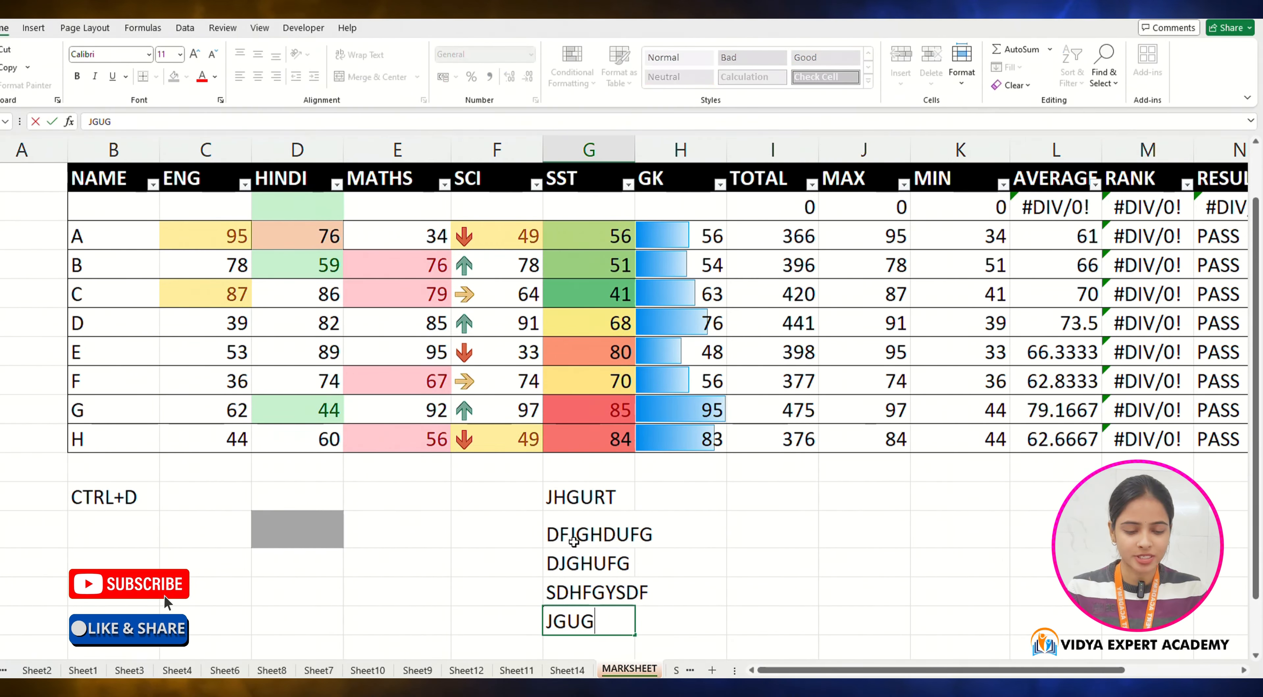
Step: Enter GHIUFDG and JHG in the two cells to the right of JHGURT
key("Tab")
key("Up")
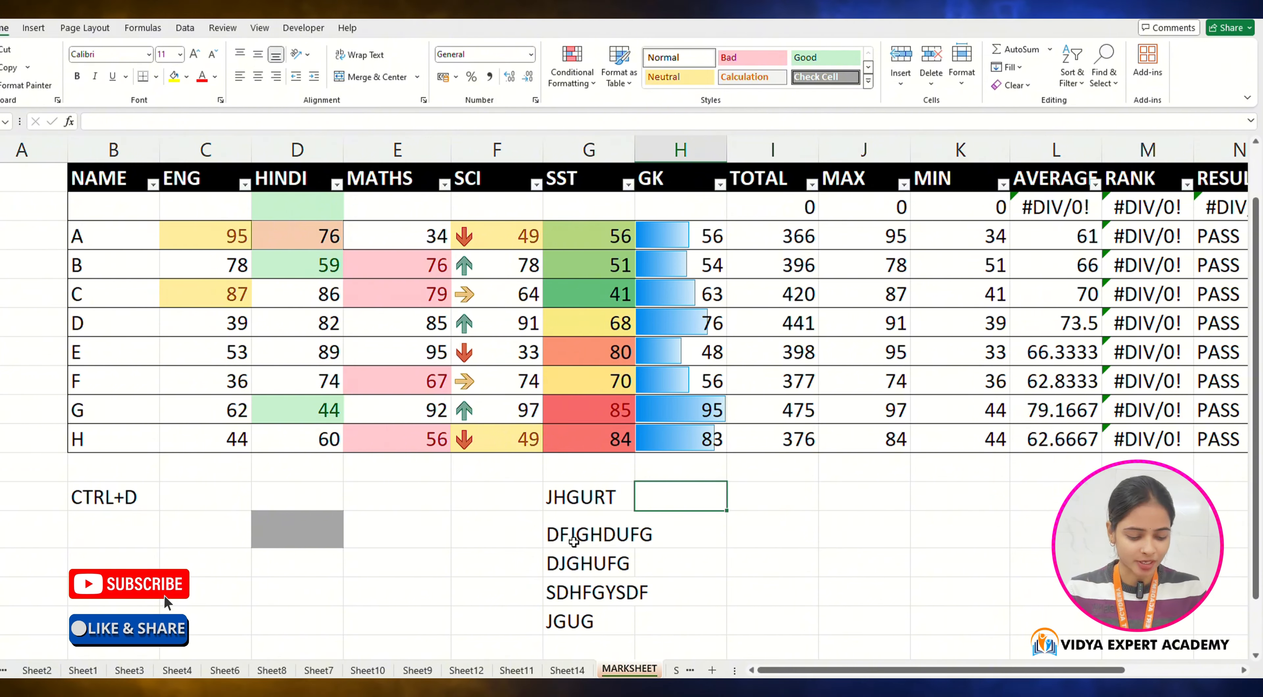
type("GHIUFDG")
key("Tab")
type("JHG")
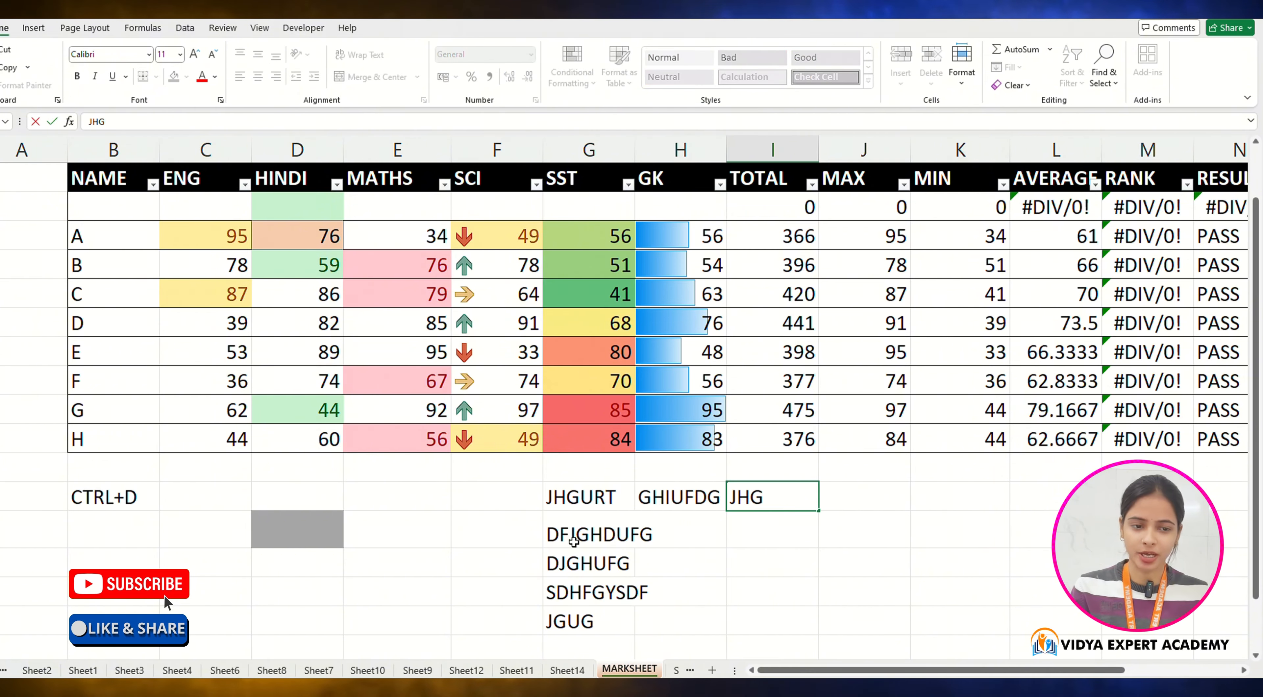
Step: AutoSum the TOTAL column in the row directly below the table
scroll(574, 540, "up", 1)
left_click(856, 586)
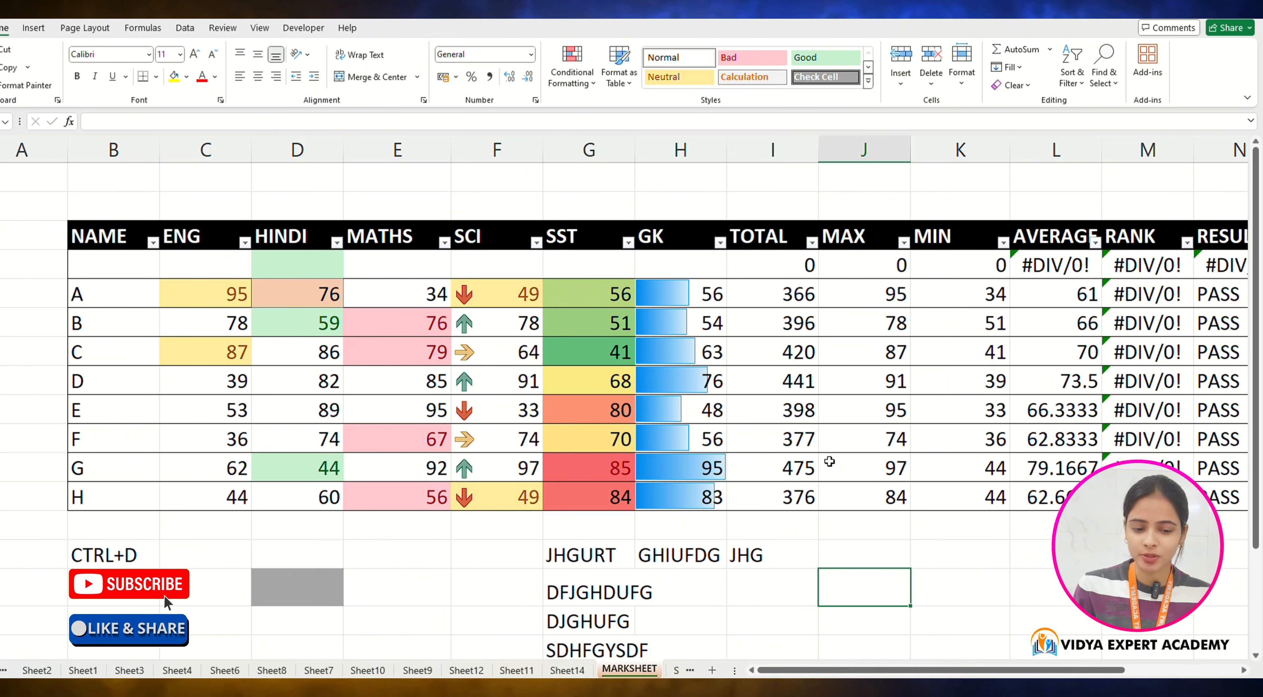
left_click(799, 531)
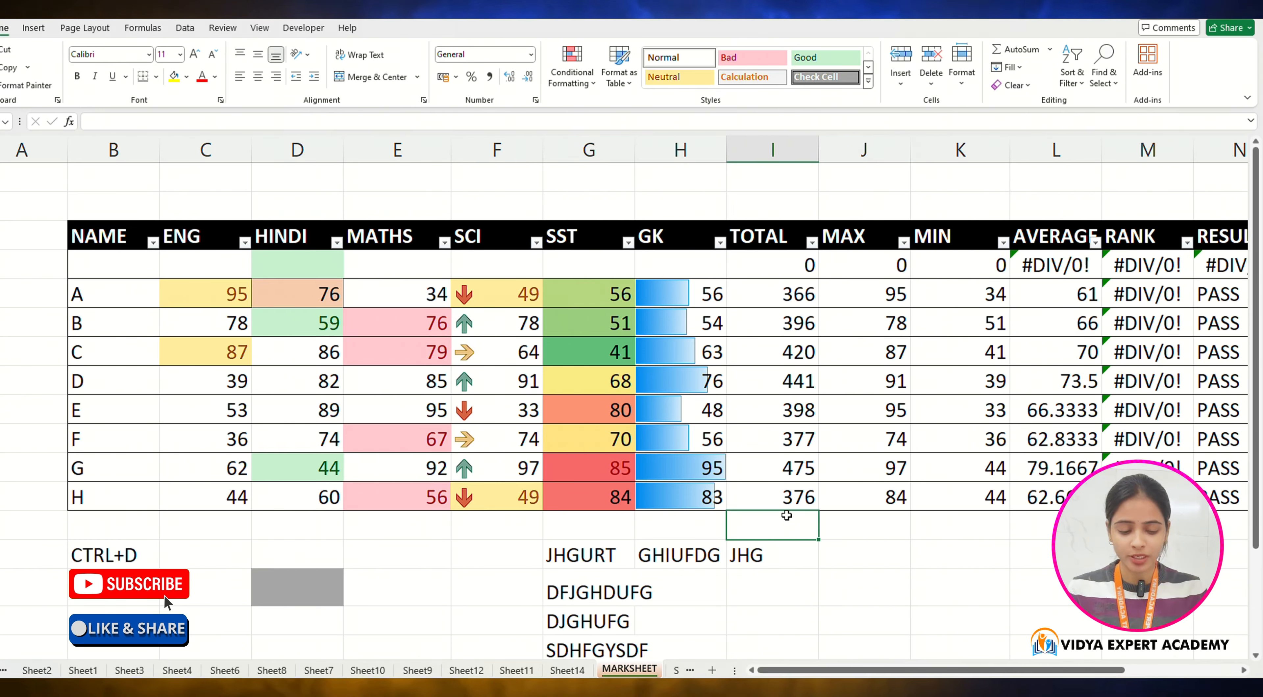
key("alt+equal")
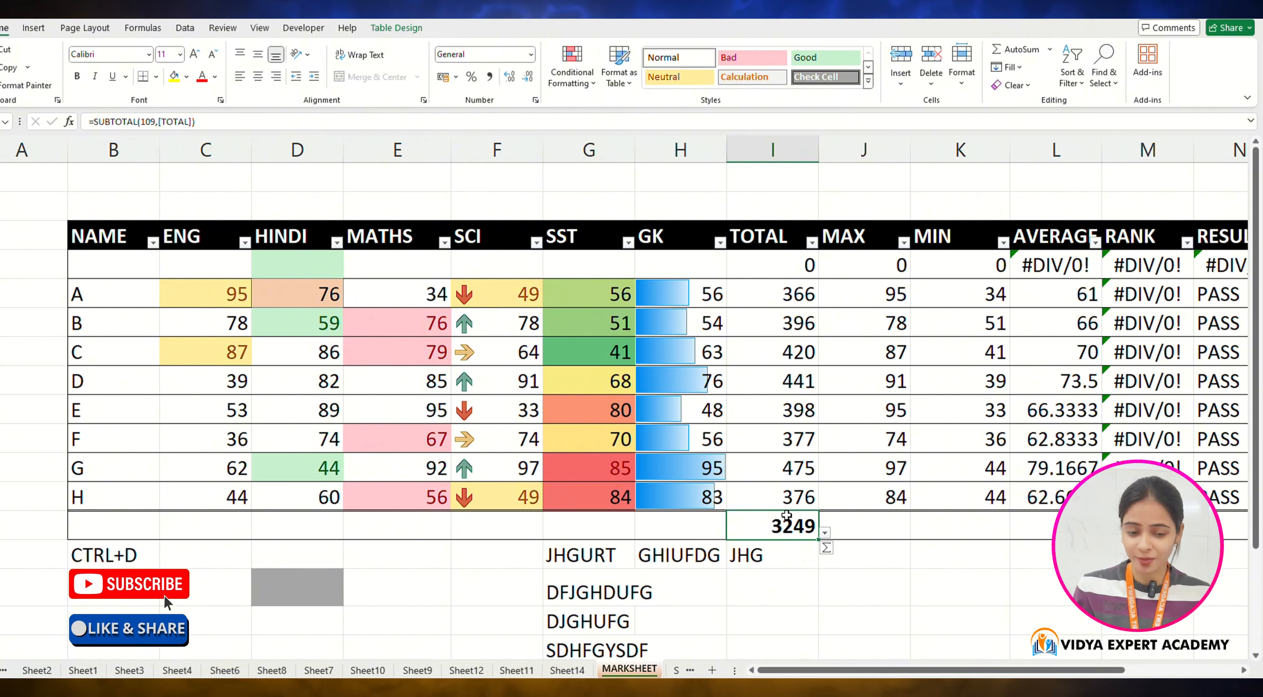
left_click(795, 558)
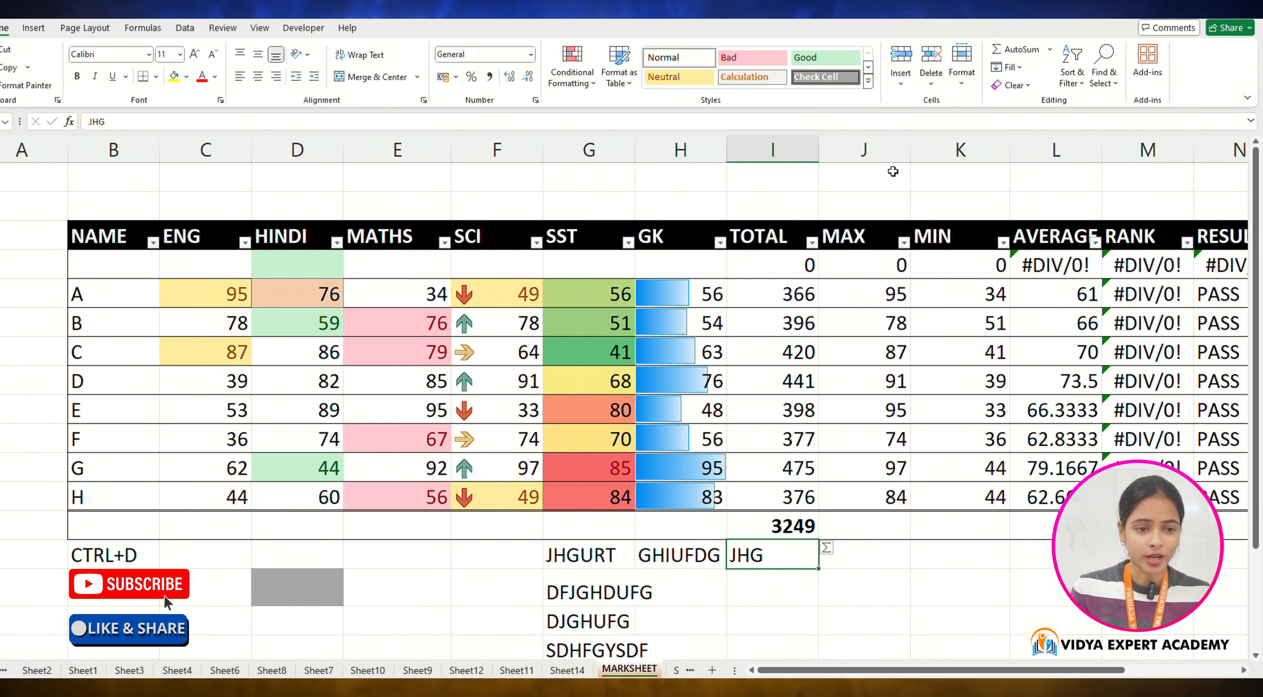
left_click(1050, 50)
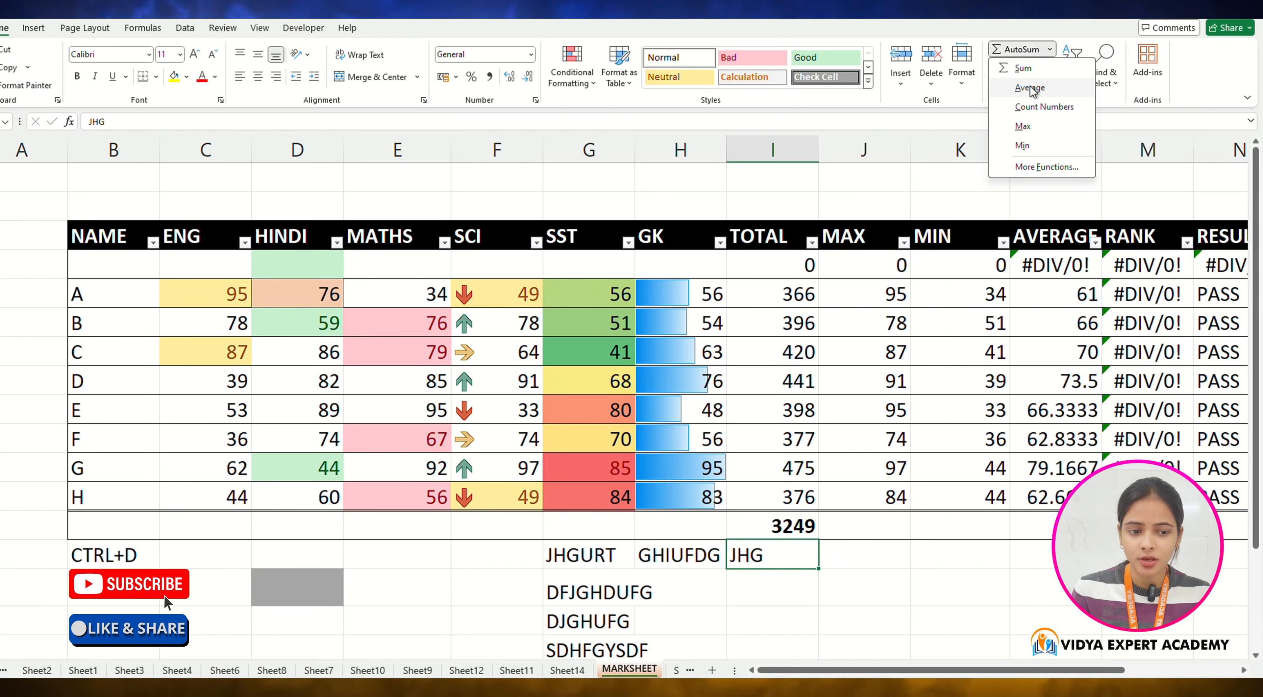
left_click(858, 537)
Step: Add an AutoSum Average of the GK column in the table's total row
left_click(677, 520)
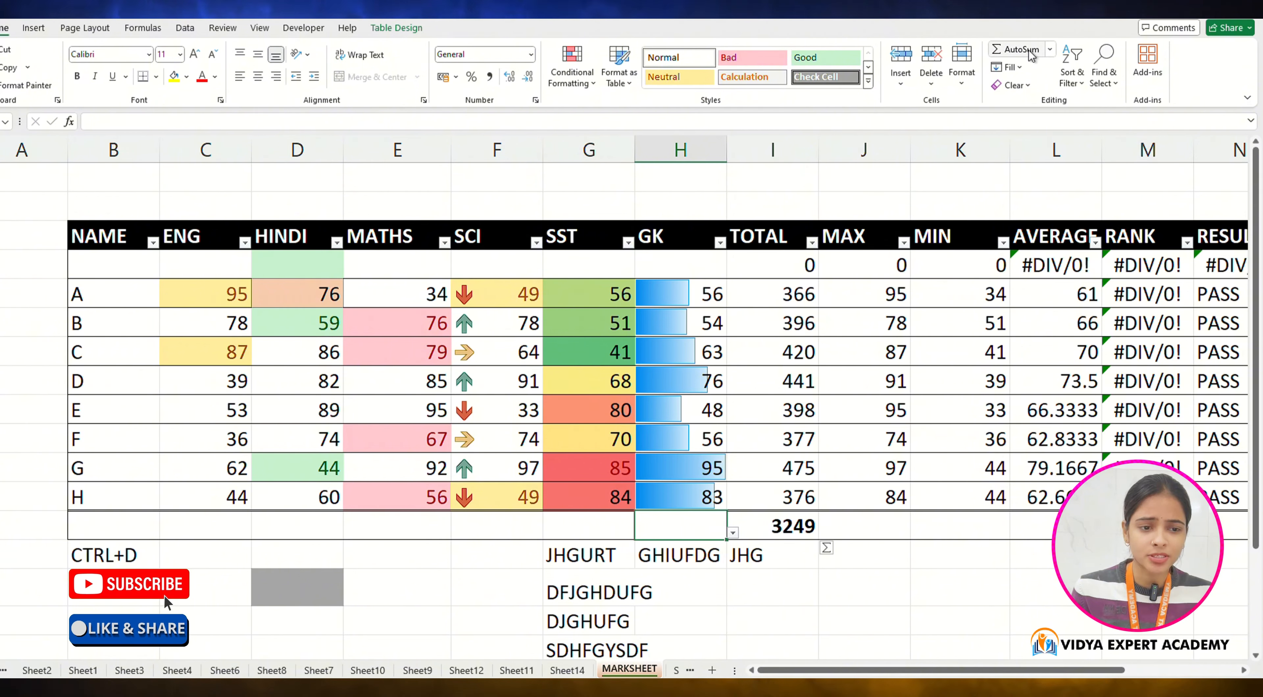
left_click(1048, 47)
left_click(1030, 87)
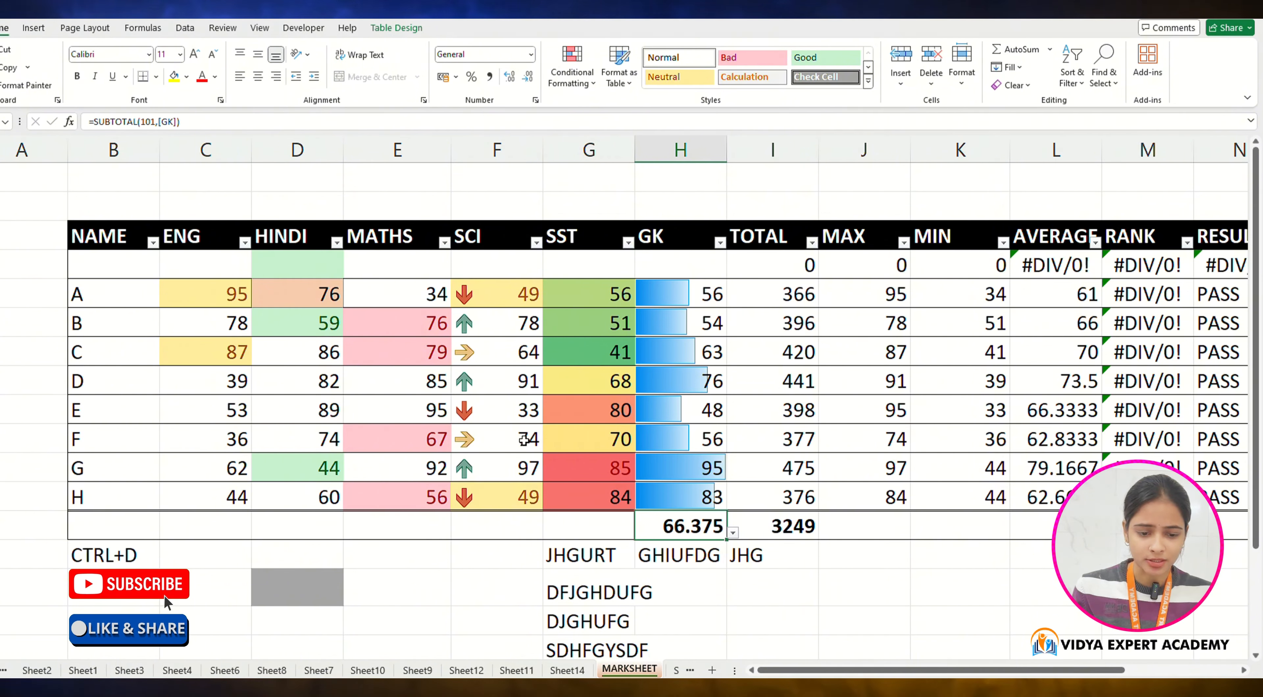
Step: Add an AutoSum Max of the SST column in the total row
key("Left")
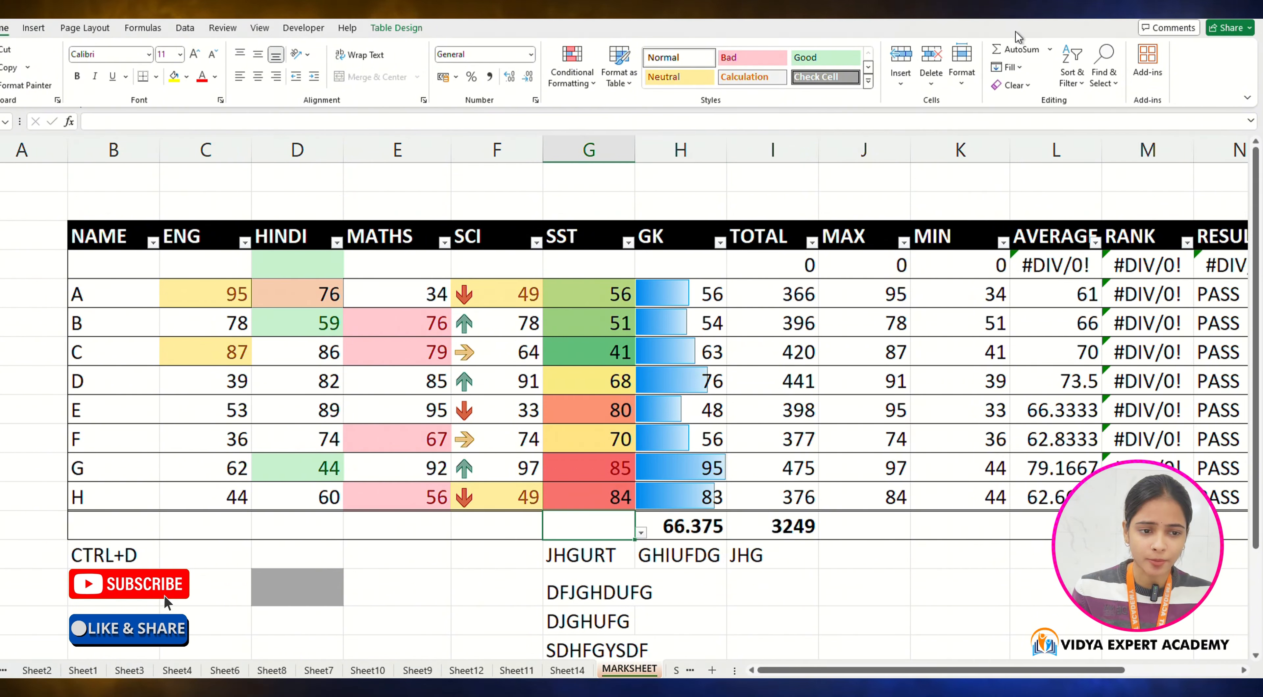
left_click(1049, 47)
left_click(1027, 125)
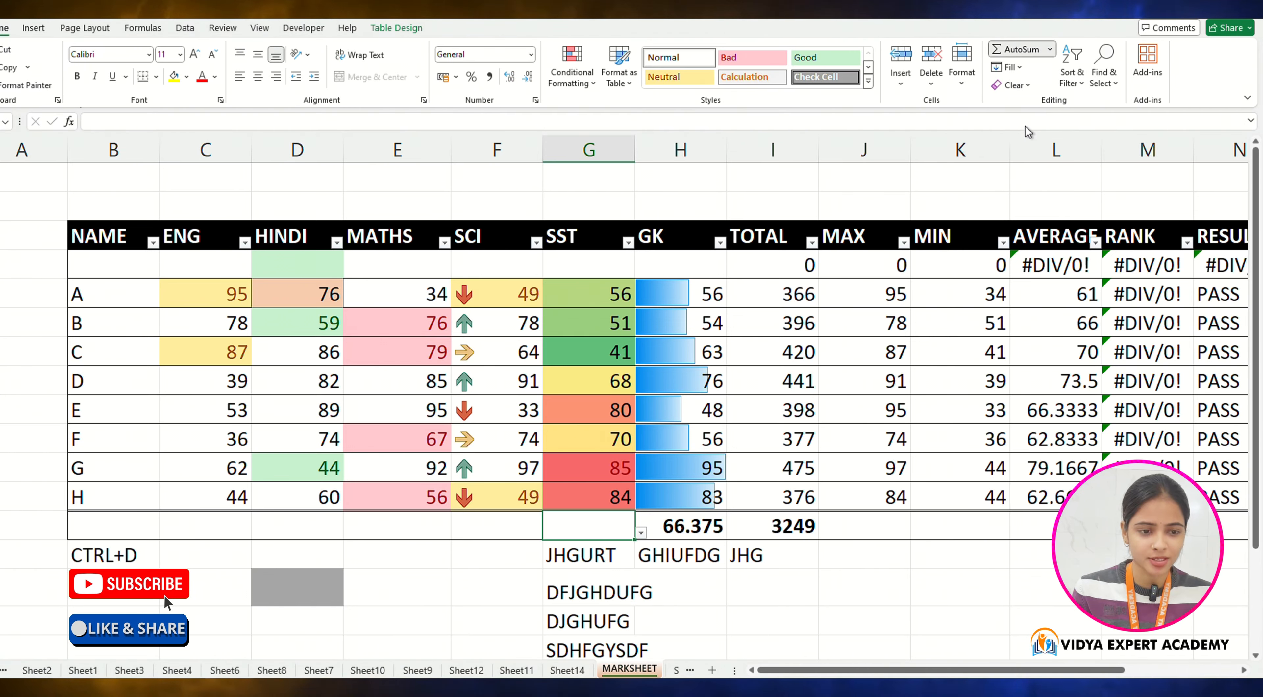
Step: Add an AutoSum Count Numbers of the SCI column in the total row
left_click(493, 523)
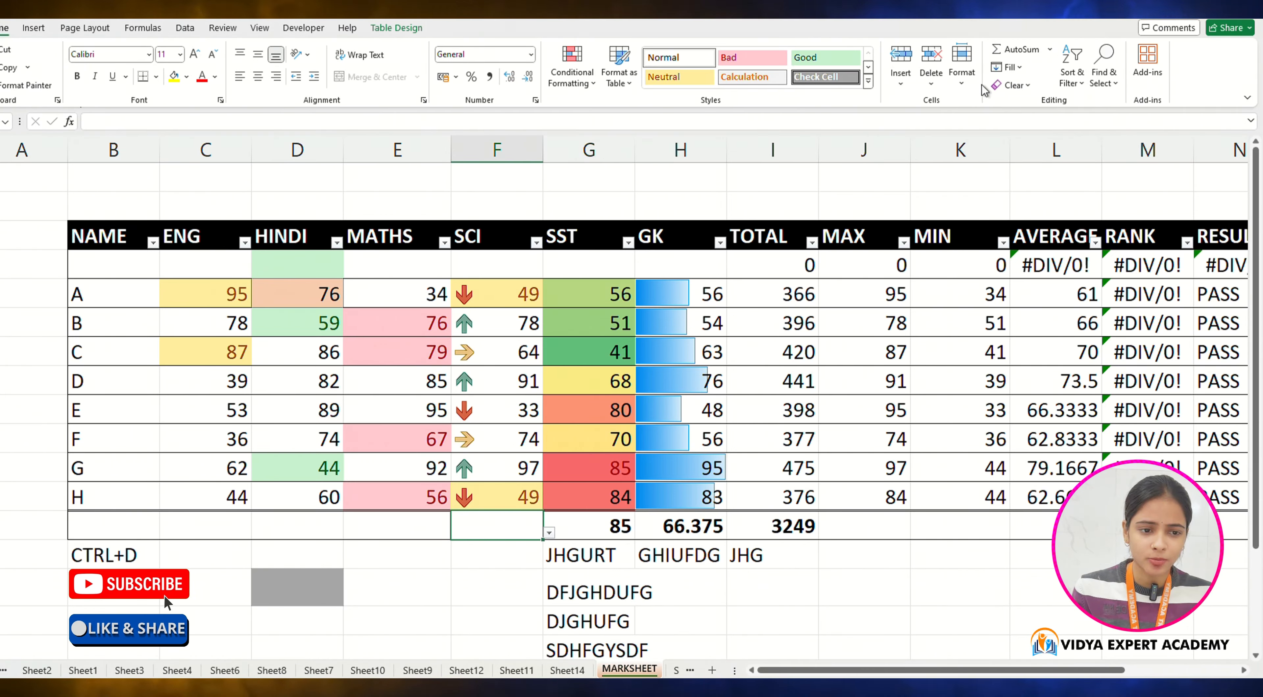
left_click(1049, 49)
left_click(1034, 107)
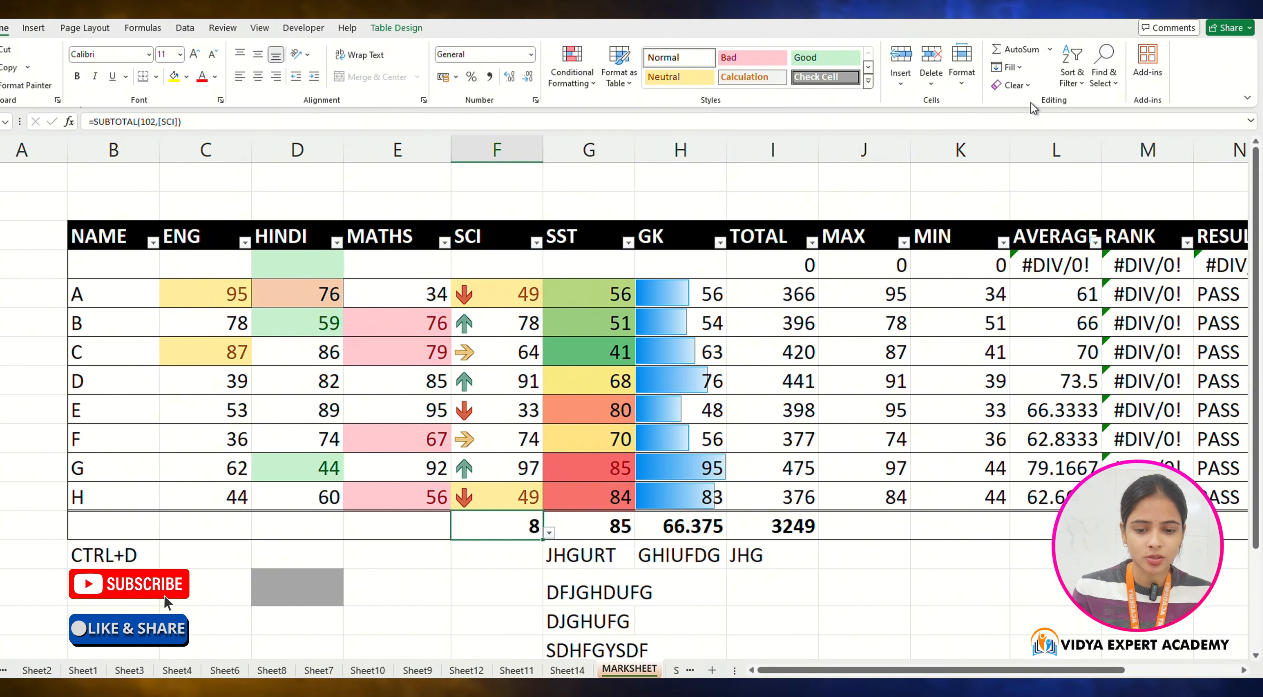
Step: Fill the last SCI value down into a new table row, accepting the inserted-rows notice
left_click(1016, 68)
left_click(904, 545)
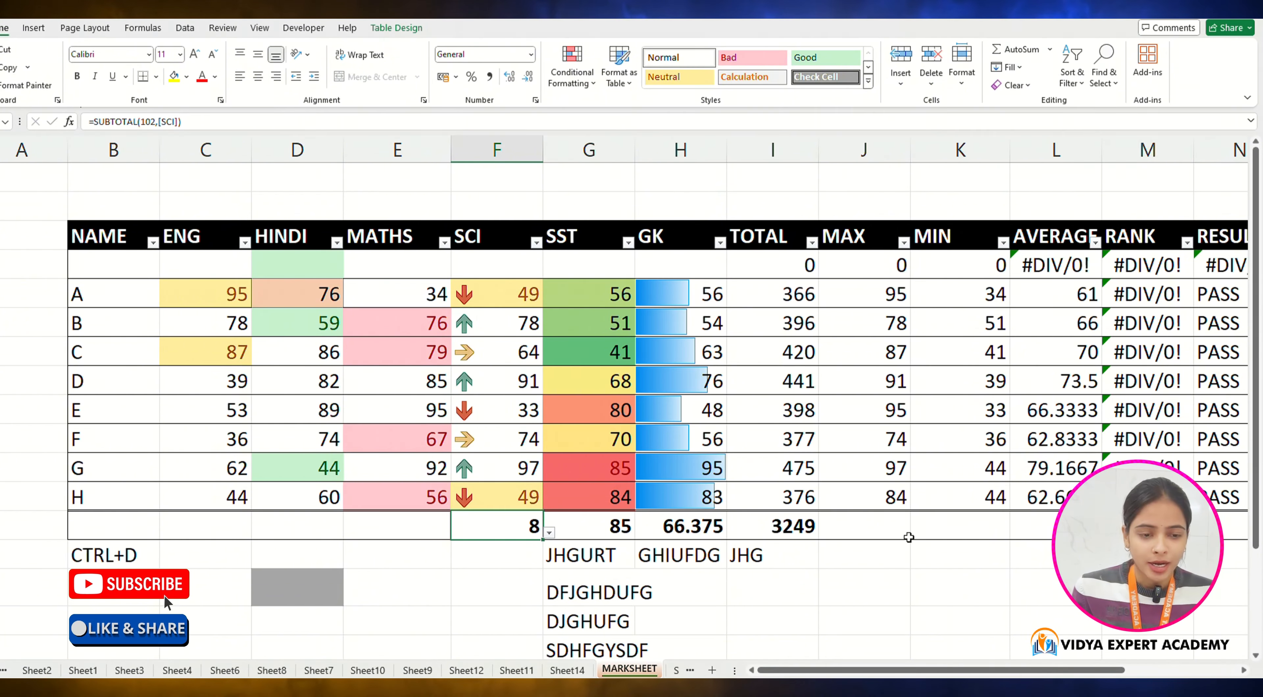
scroll(906, 490, "down", 4)
left_click(1008, 67)
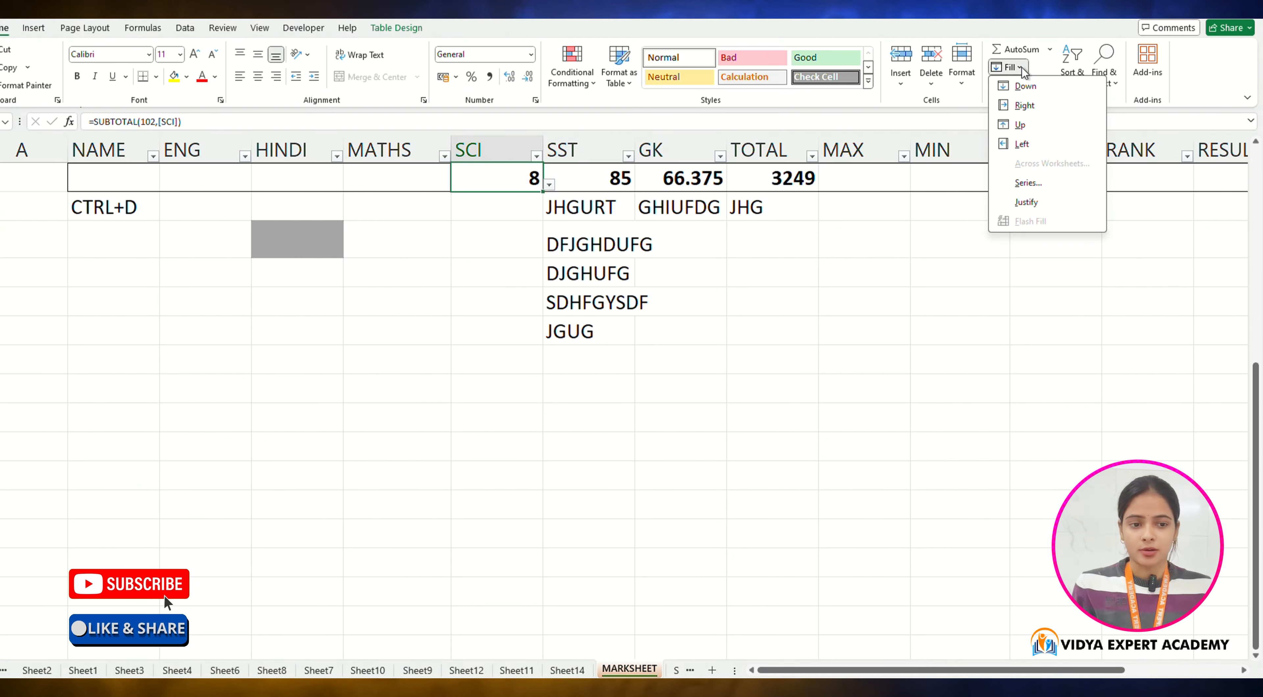
left_click(1024, 87)
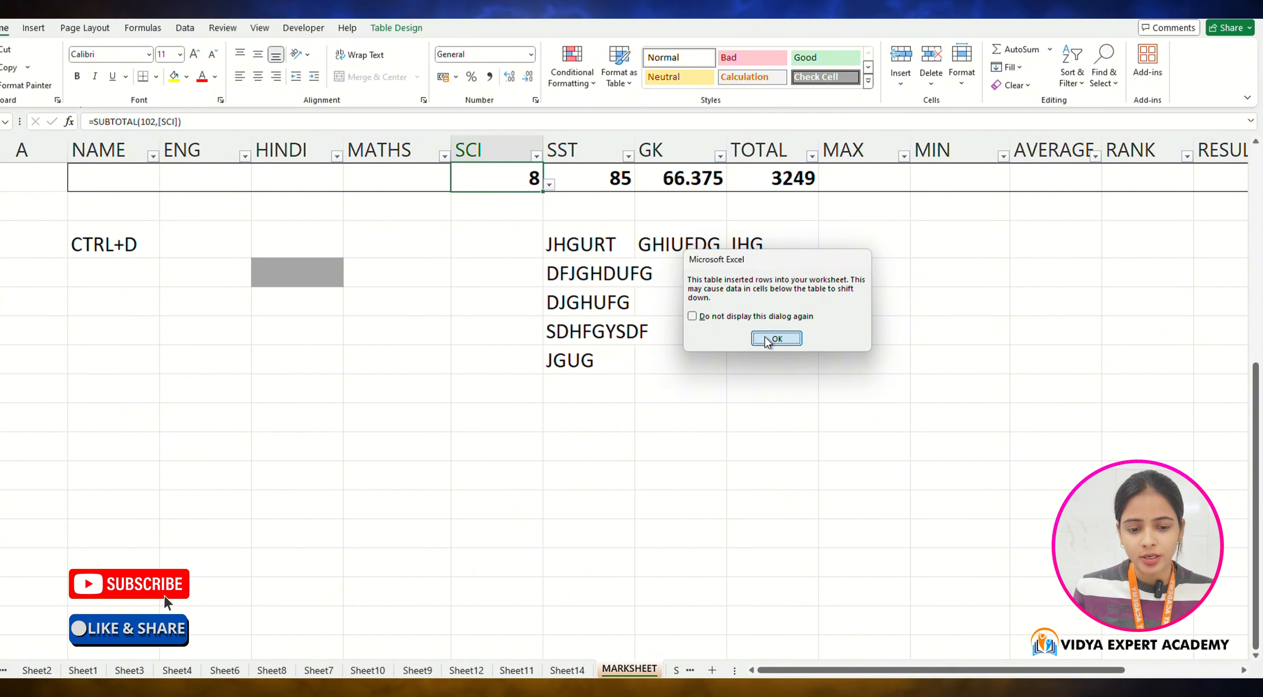
left_click(777, 338)
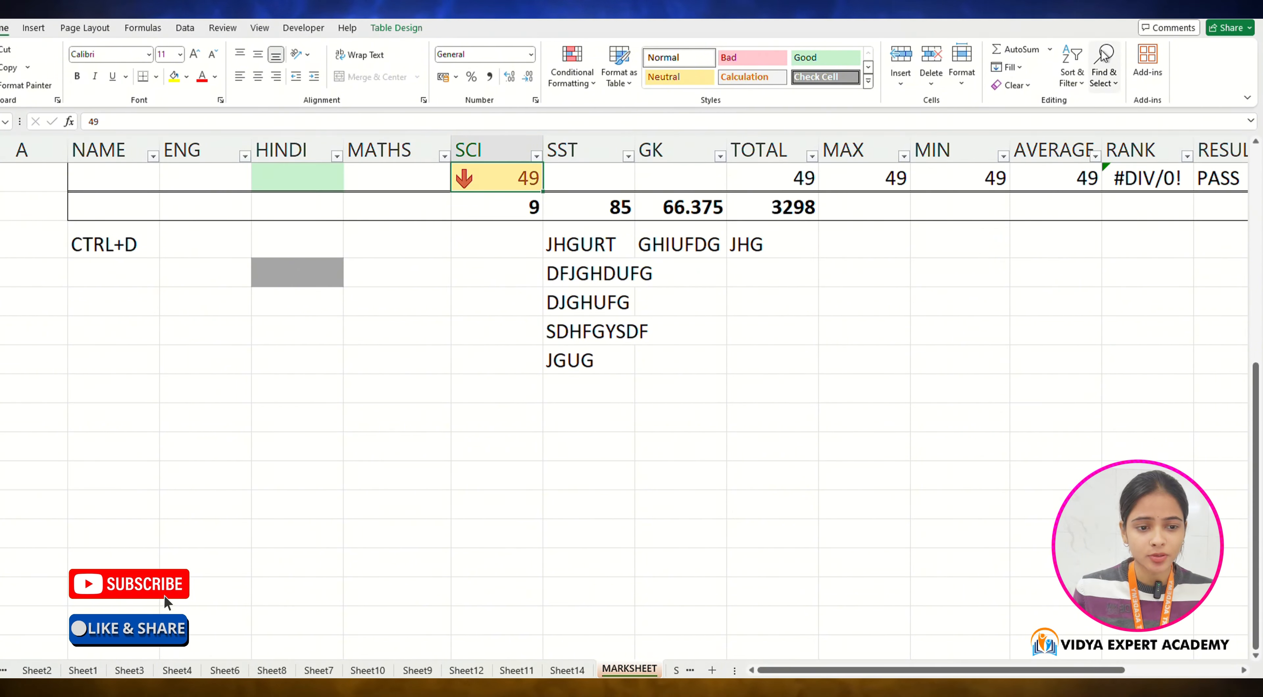
Step: Fill the new SCI cell right from its left neighbour
left_click(1029, 73)
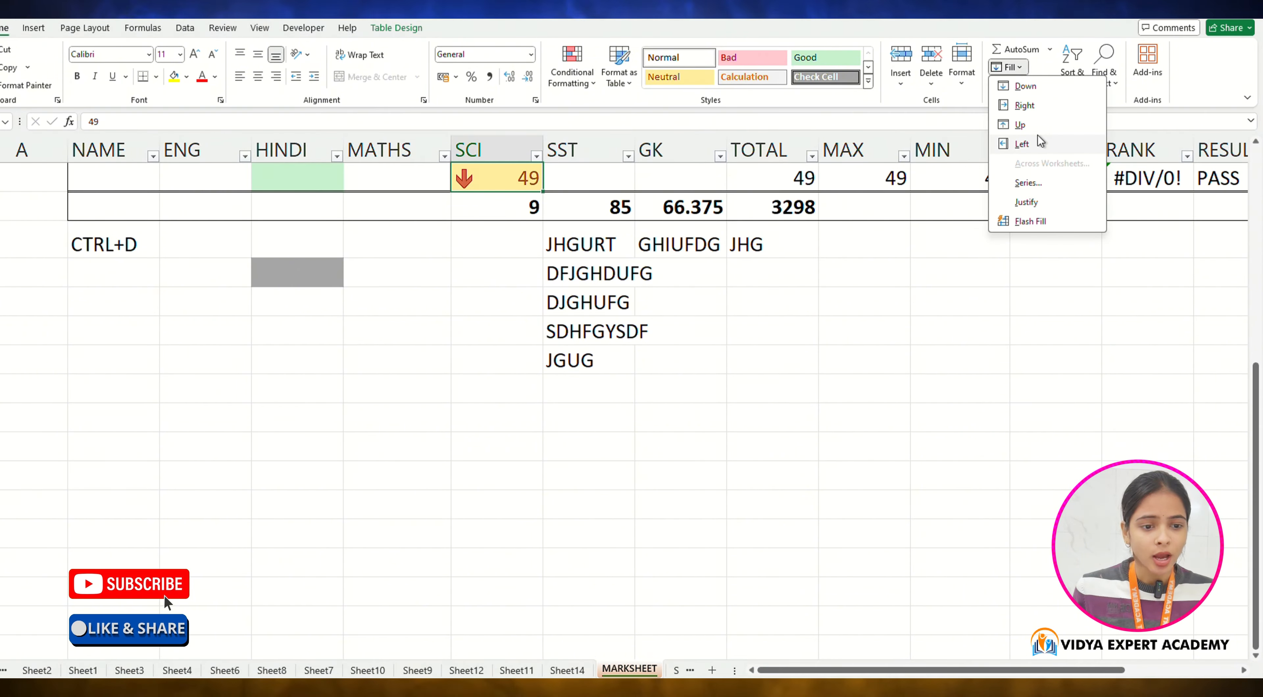
left_click(1022, 105)
Step: Fill the SCI cell up from the total row and dismiss the circular reference warning
left_click(1009, 67)
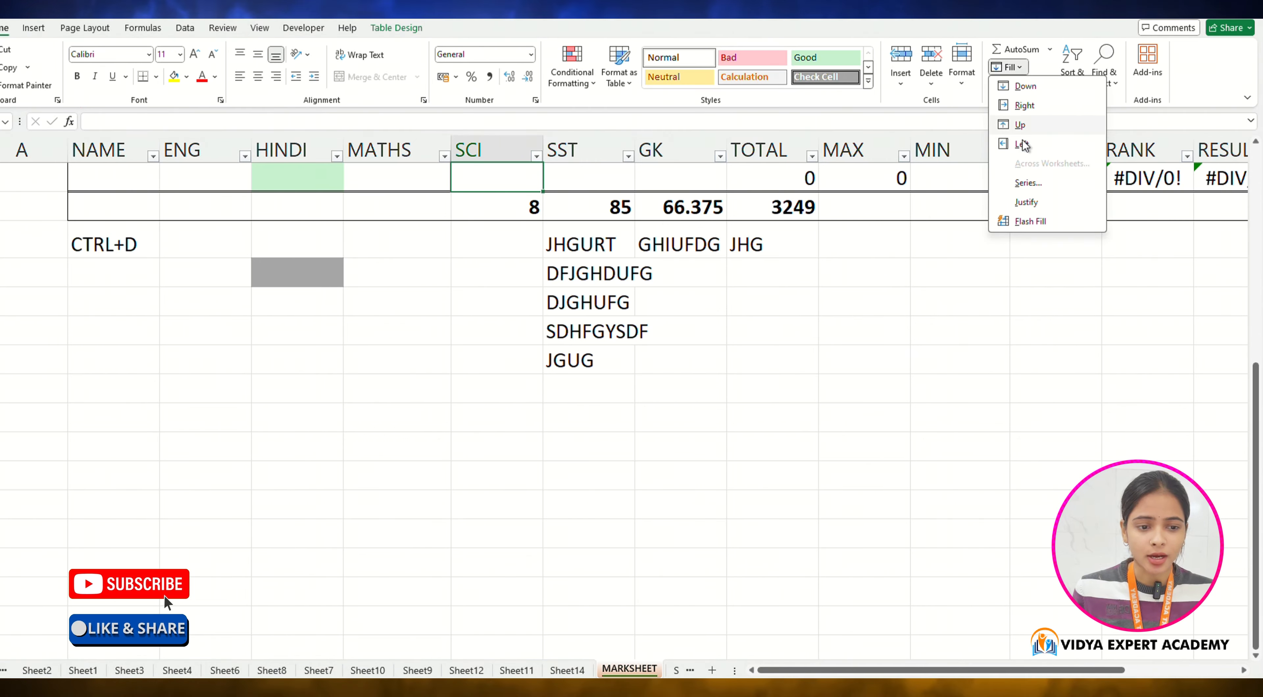
left_click(1021, 126)
left_click(573, 389)
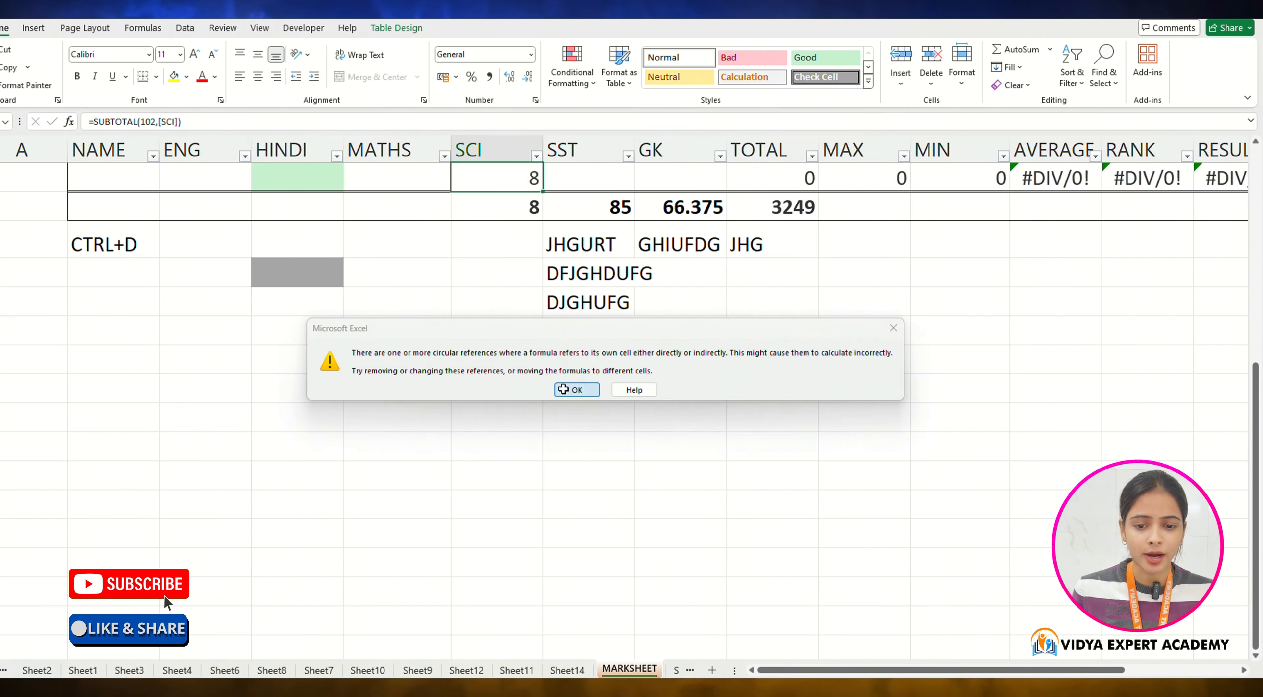
left_click(1009, 67)
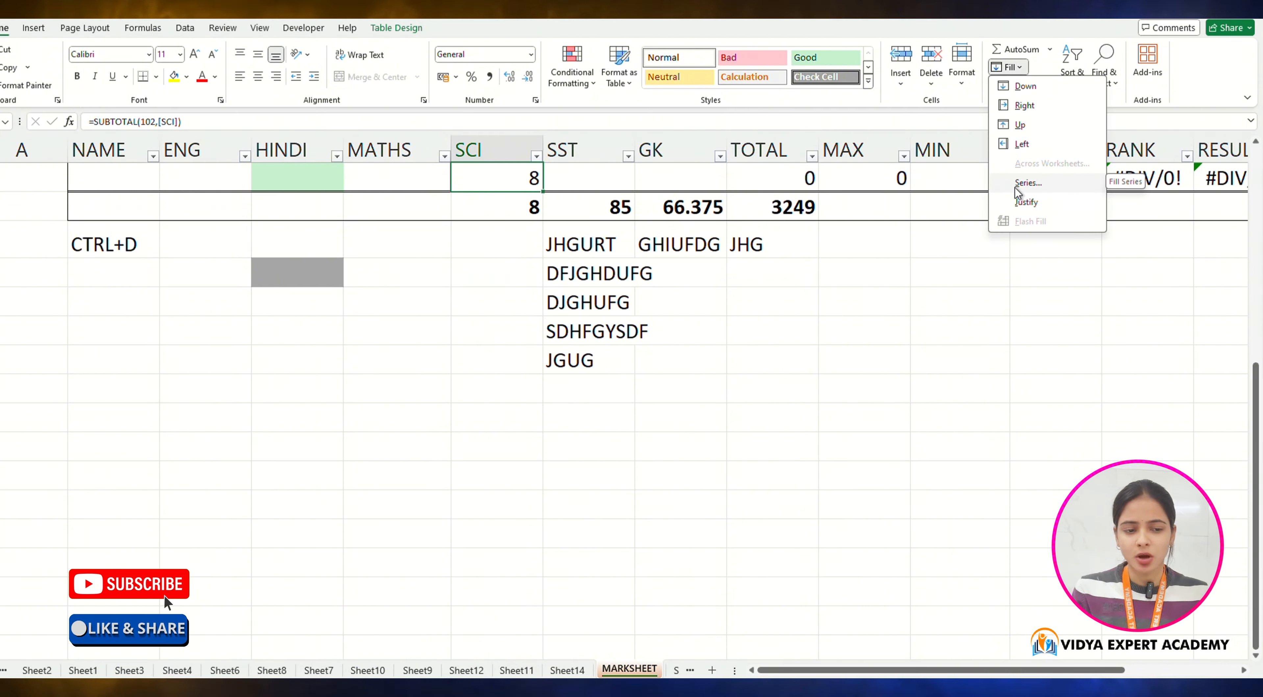
left_click(848, 304)
left_click(848, 304)
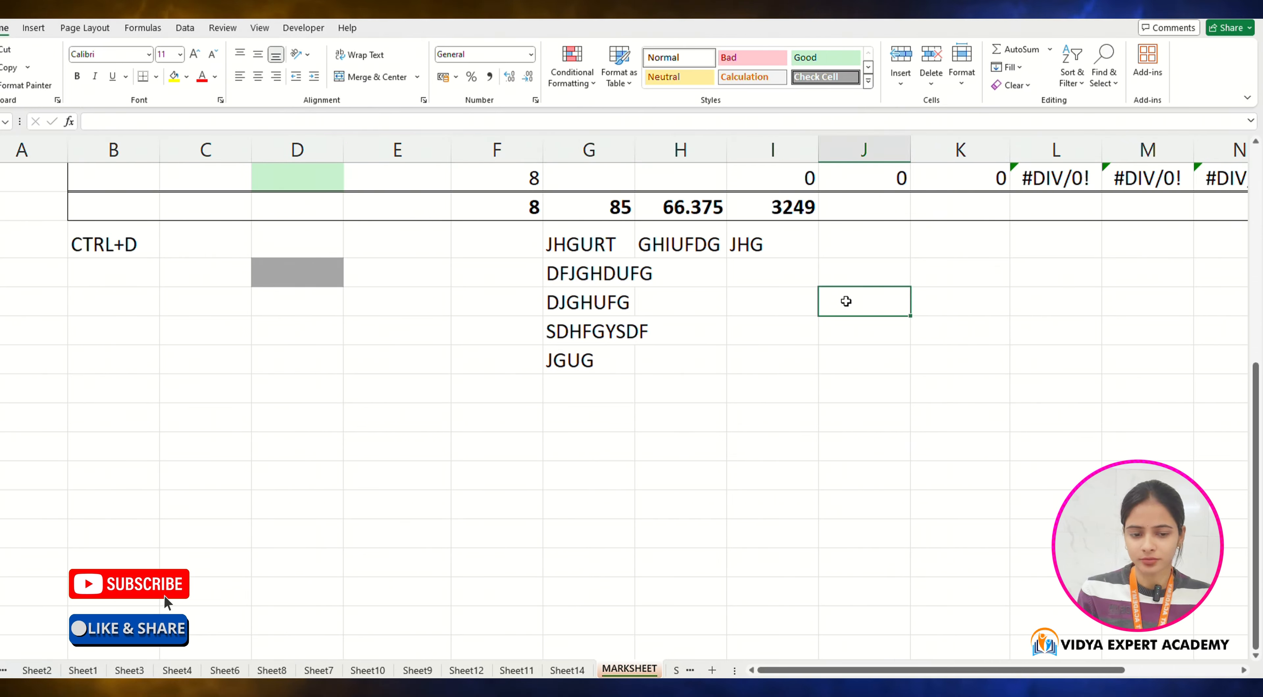
Step: Enter the numbers 1, 2 and 3 down column I beside the sample text
left_click(755, 303)
type("1")
key("Return")
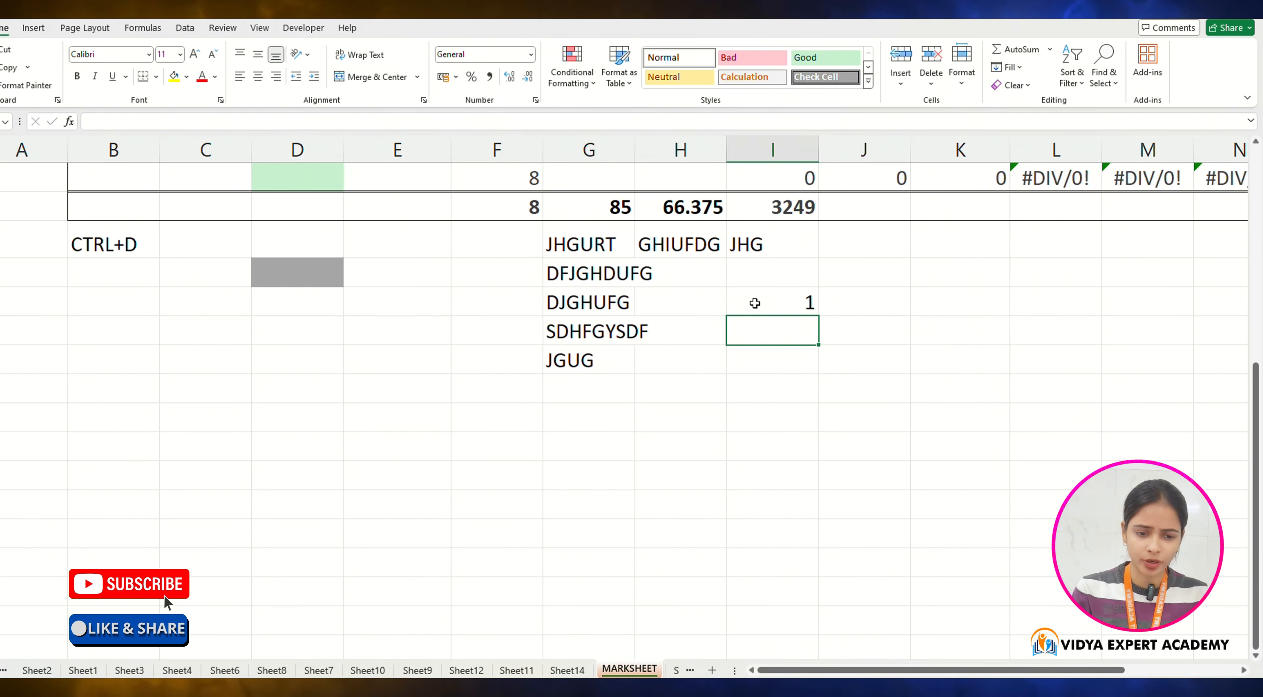
type("2")
key("Return")
type("3")
key("Return")
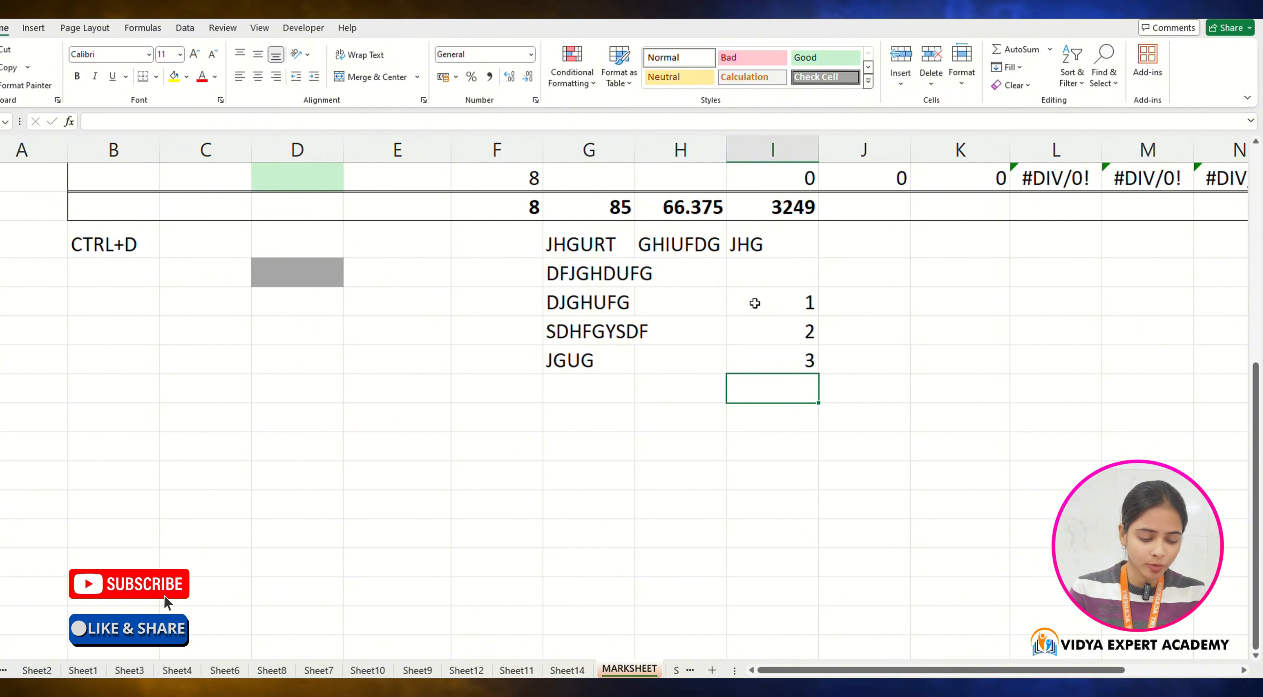
Step: Continue the numbers with 4, 5 and 6, then select the 1 to 6 range
key("Up")
left_click(755, 303)
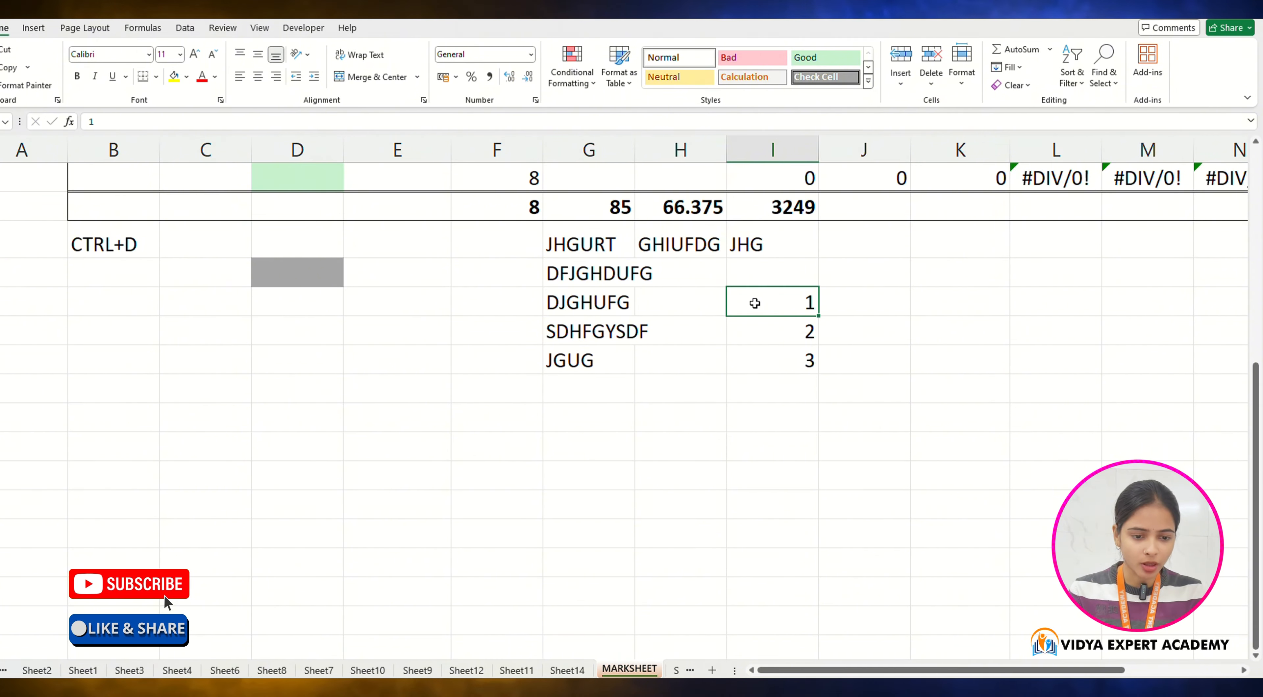
key("shift+Down")
key("shift+Down")
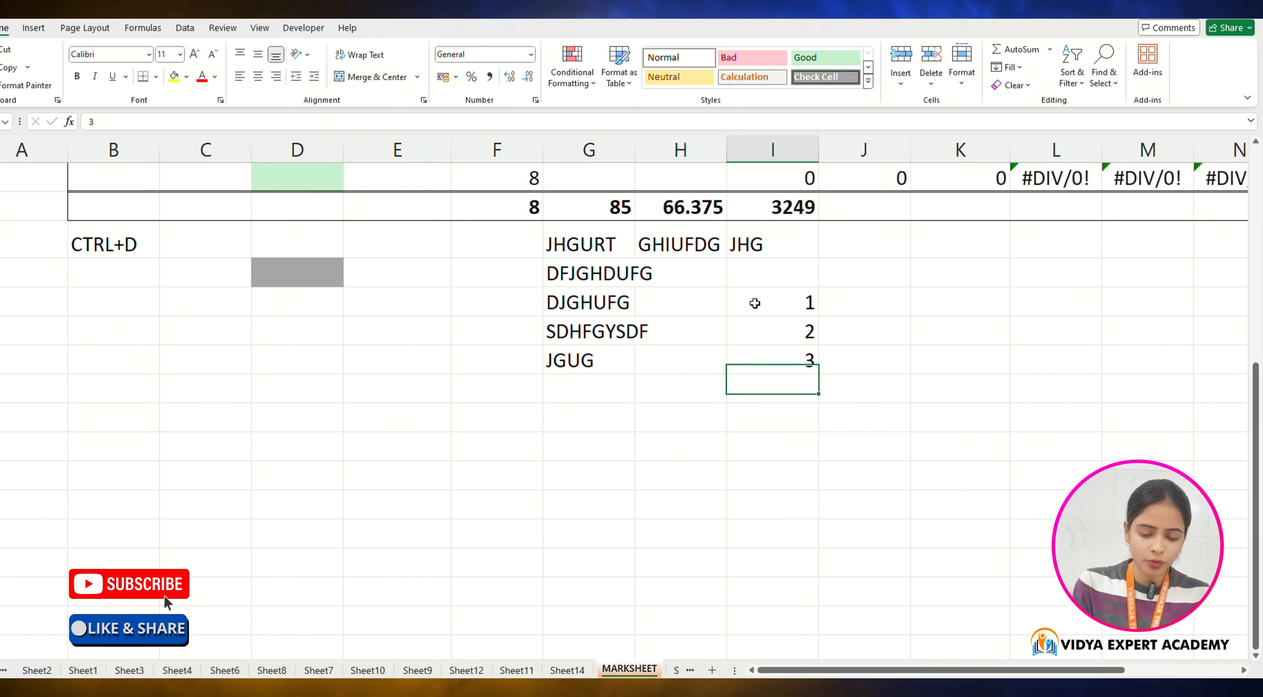
type("4")
key("Return")
type("5")
key("Return")
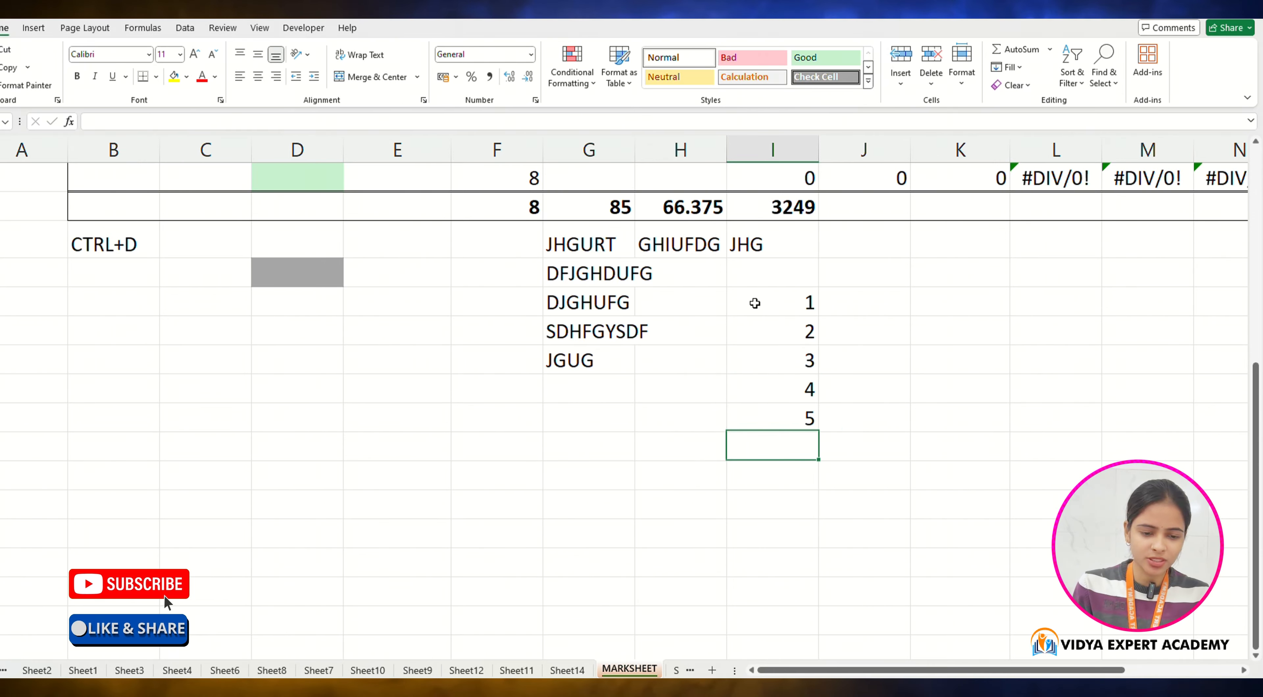
type("6")
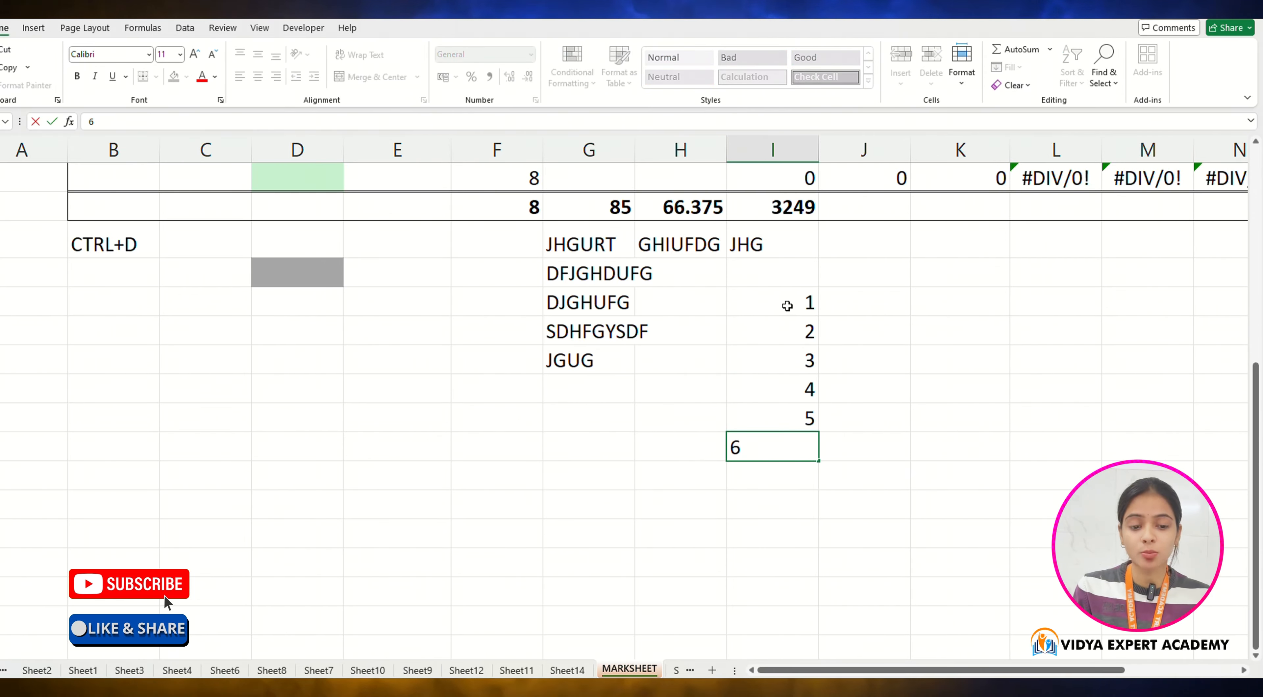
left_click_drag(784, 300, 784, 443)
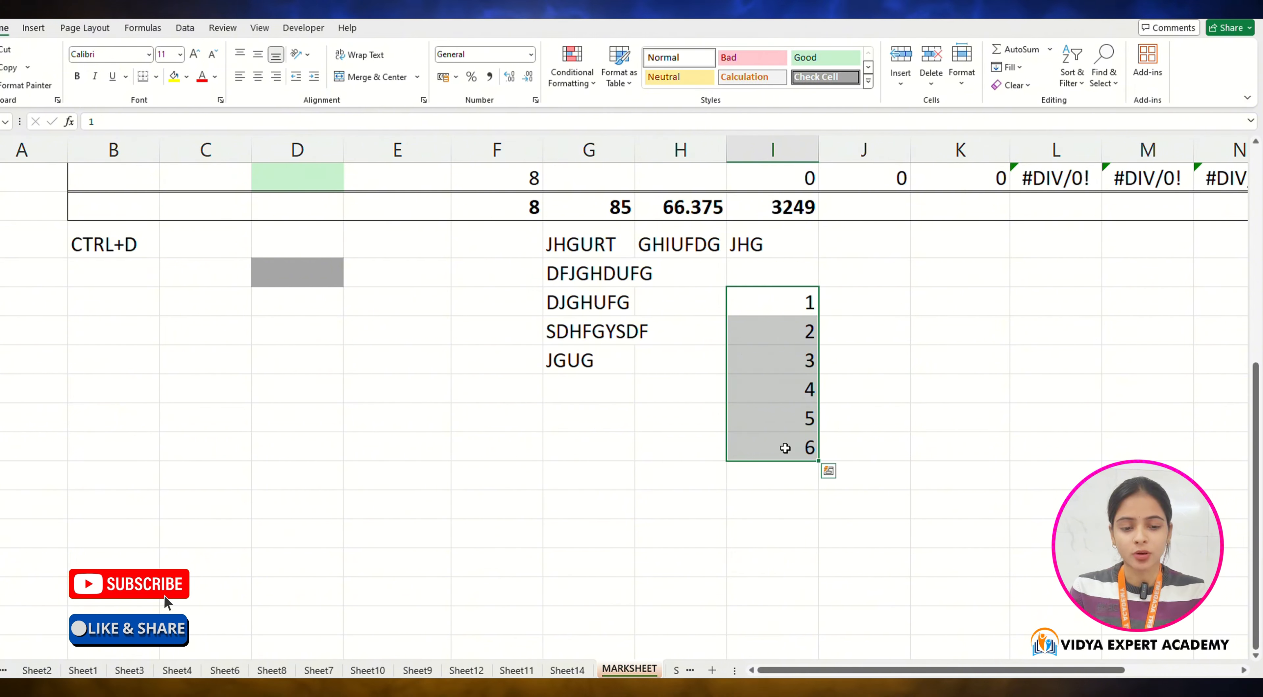
Step: Clear the numbers 1 to 6 from column I
key("Delete")
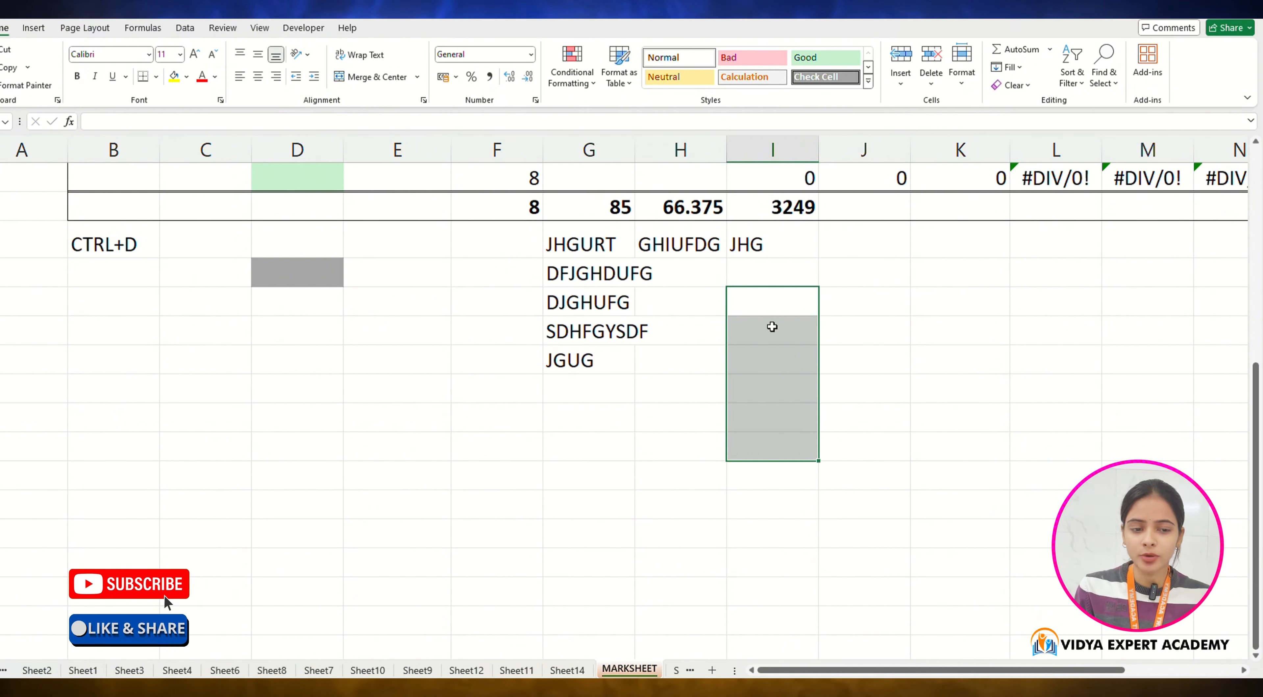
left_click(785, 308)
left_click(1024, 71)
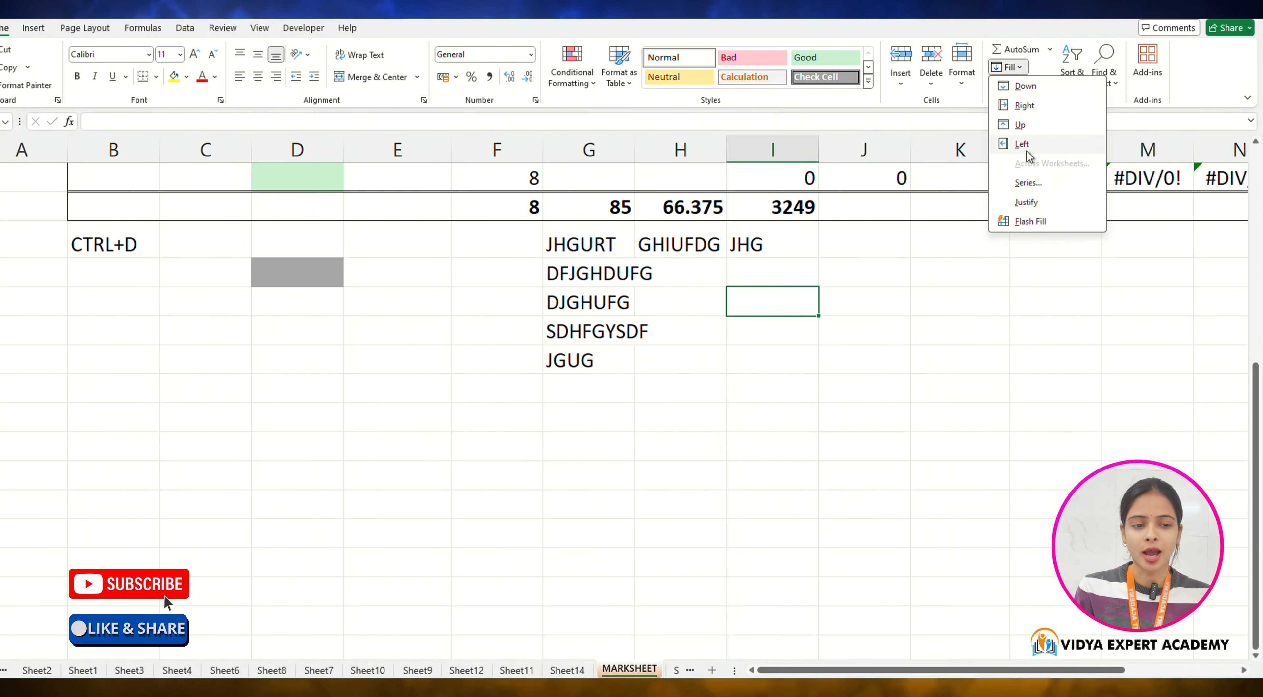
left_click(1018, 183)
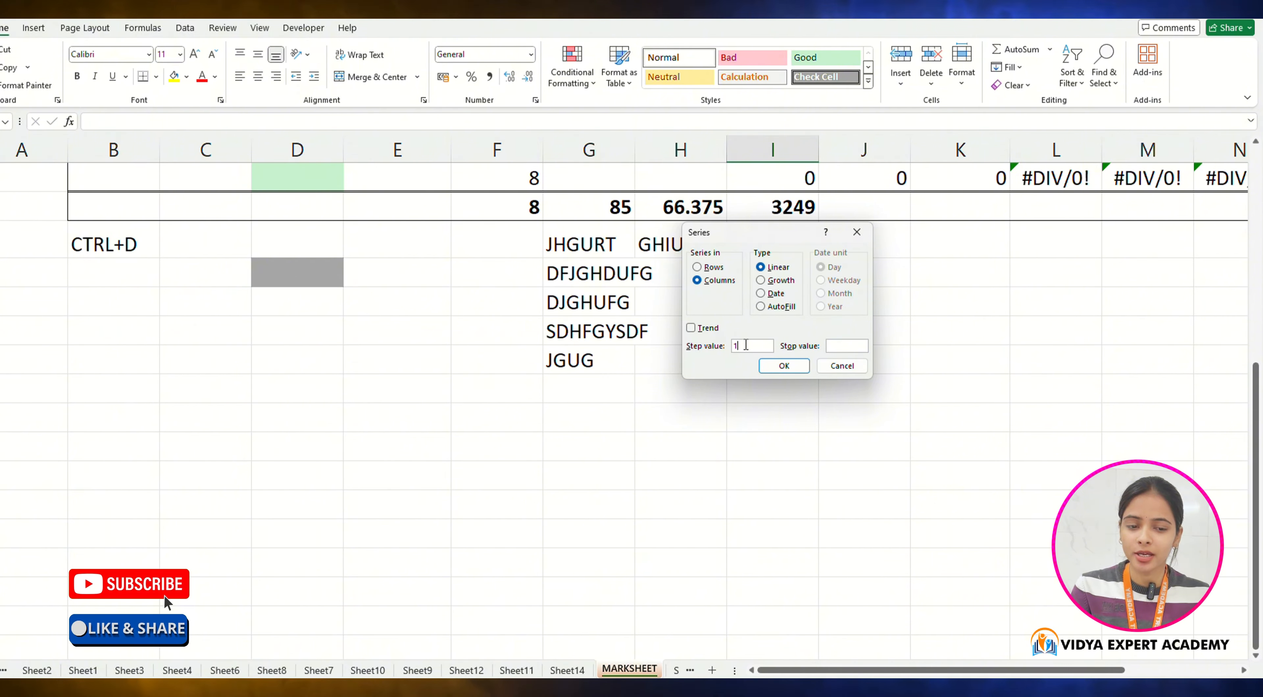
left_click(857, 232)
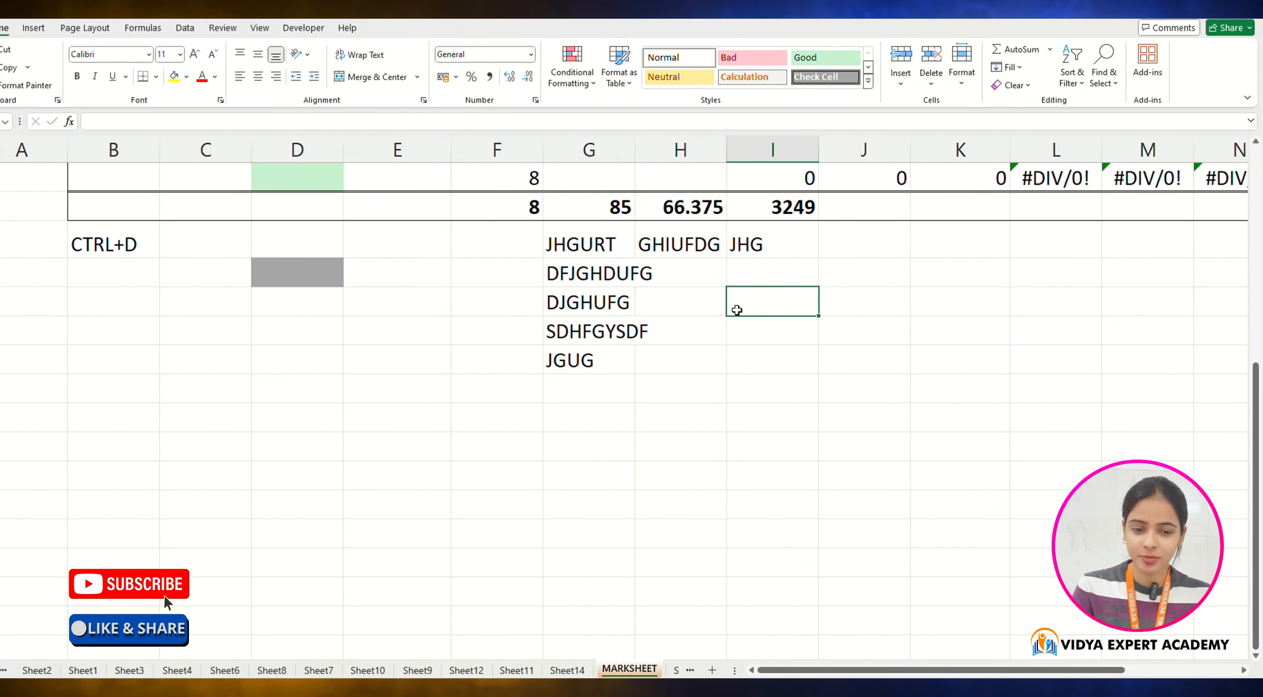
Step: Enter 1 in column I and fill a linear column series with step value 1 and stop value 1000
type("1")
key("Return")
left_click(748, 292)
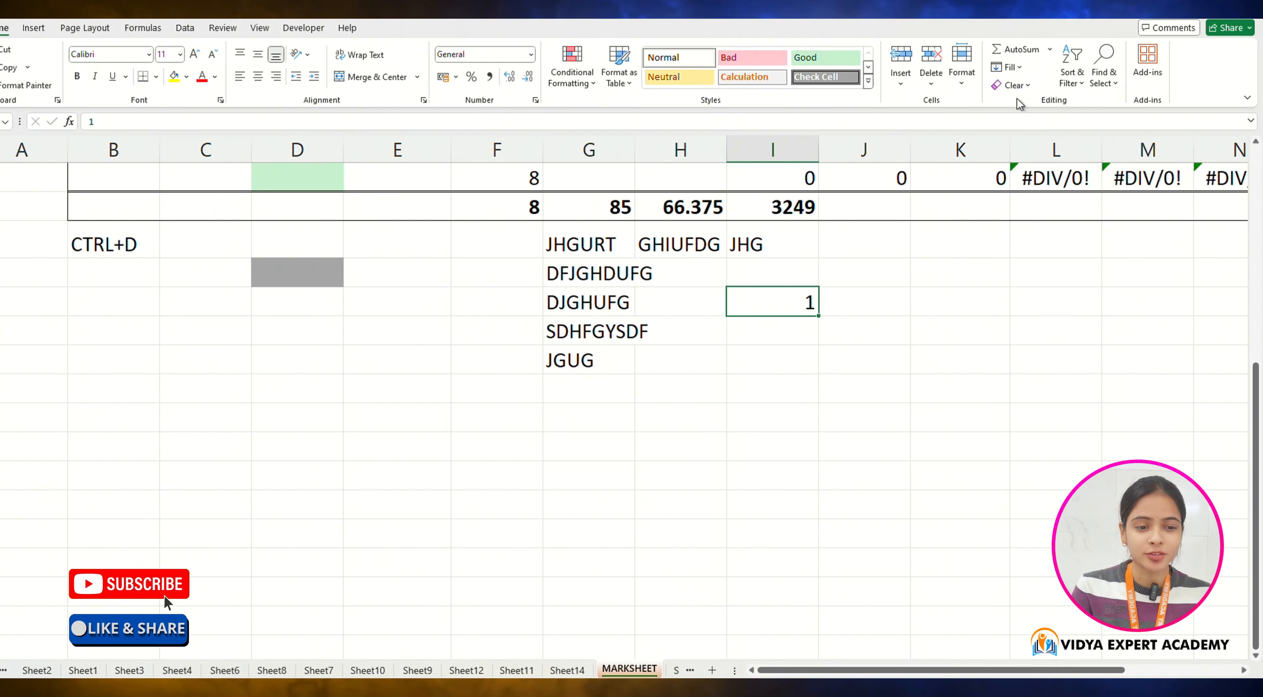
left_click(1010, 67)
left_click(1011, 181)
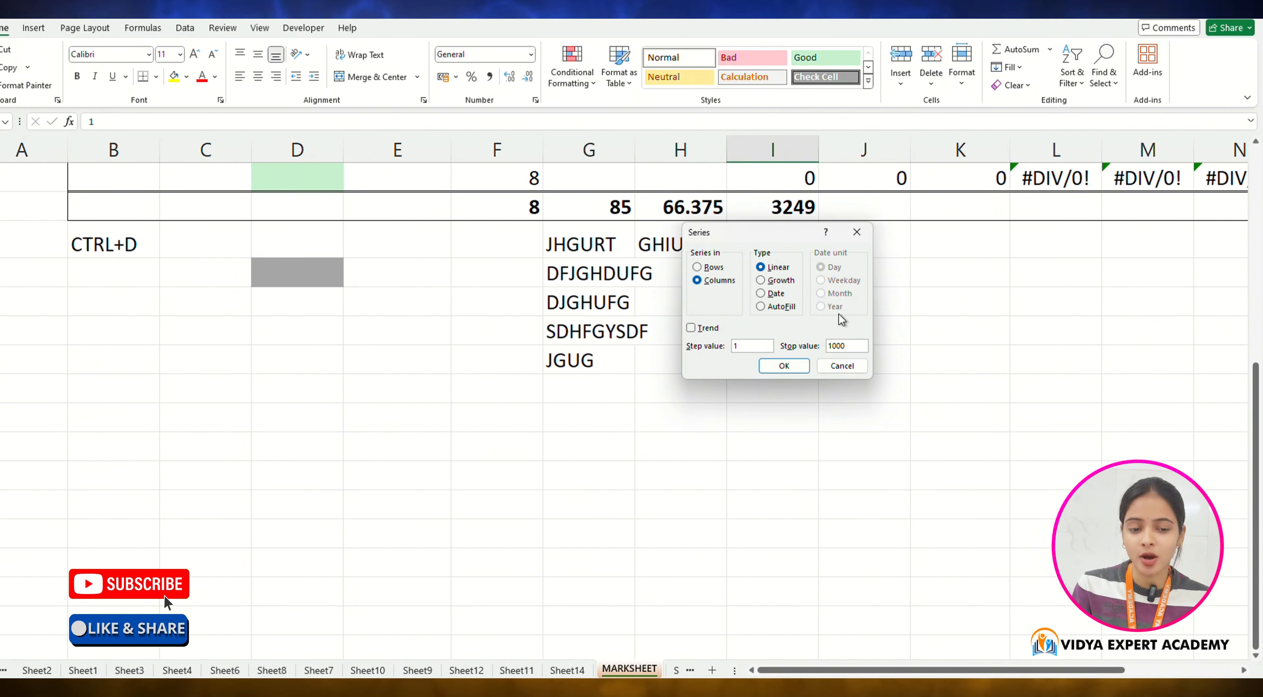
left_click(788, 365)
Step: Scroll through the number series down column I and back to its start
left_click_drag(773, 608, 773, 672)
scroll(745, 525, "up", 20)
scroll(746, 525, "up", 20)
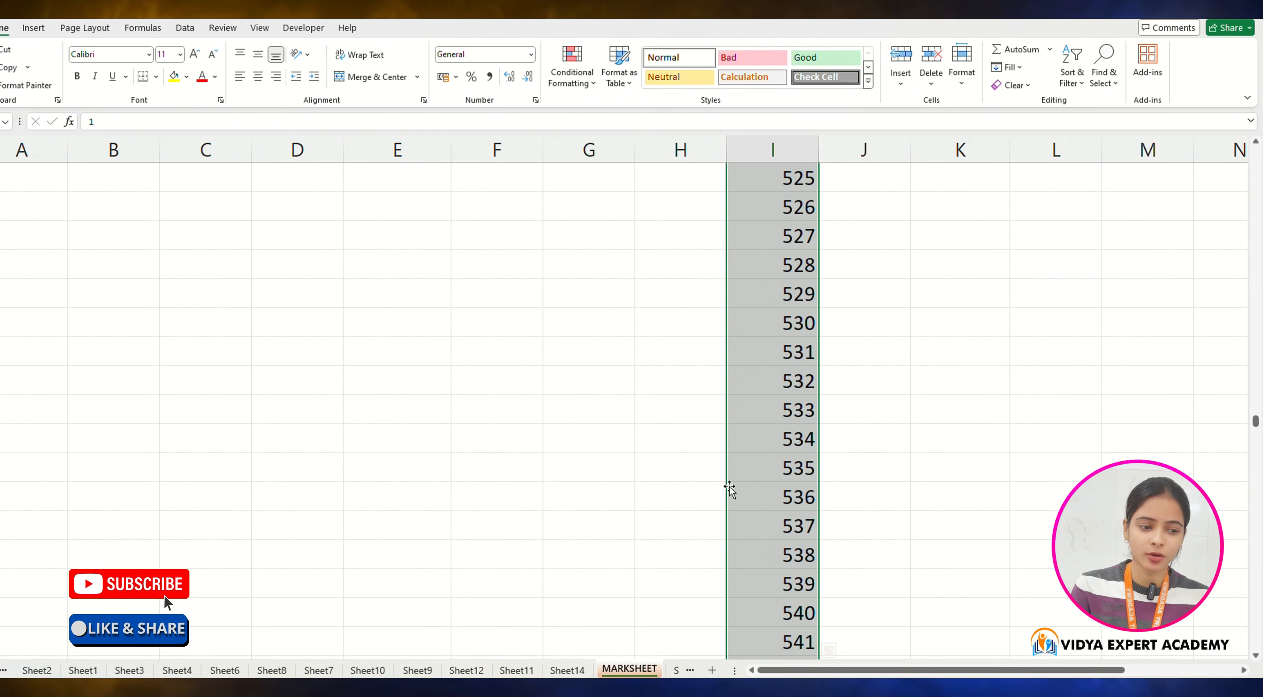
left_click_drag(1254, 422, 1255, 157)
scroll(825, 300, "down", 4)
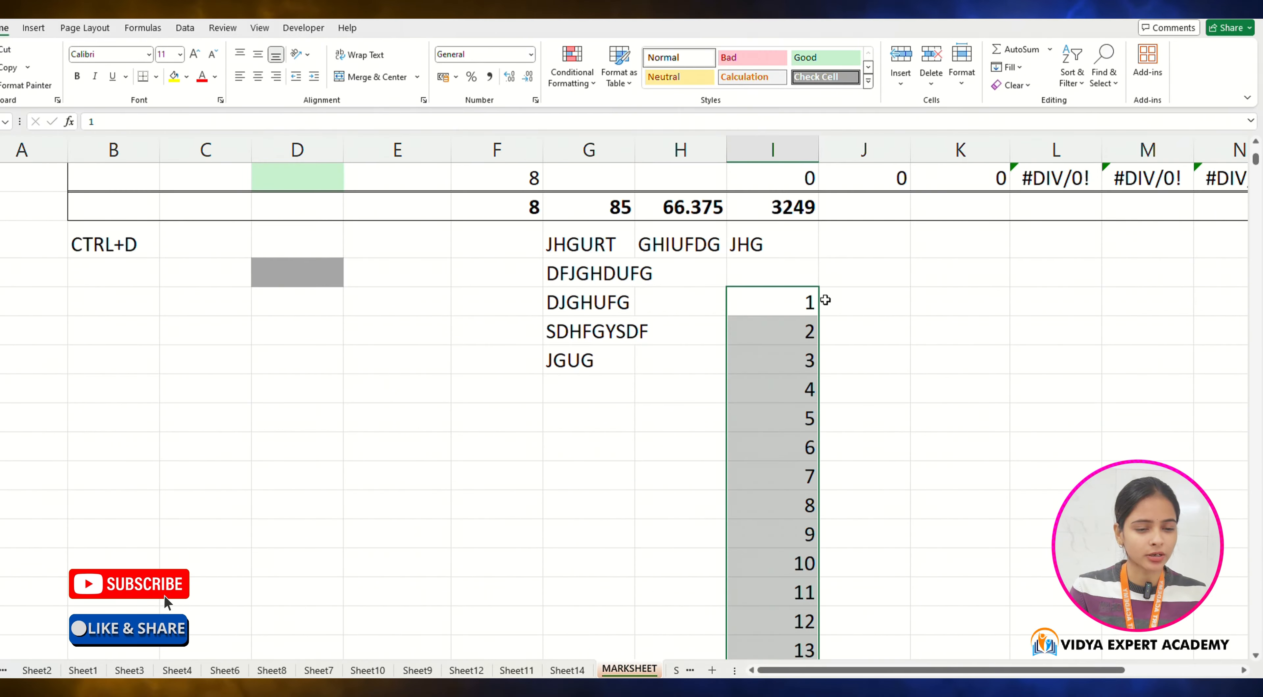
left_click(810, 301)
left_click(872, 303)
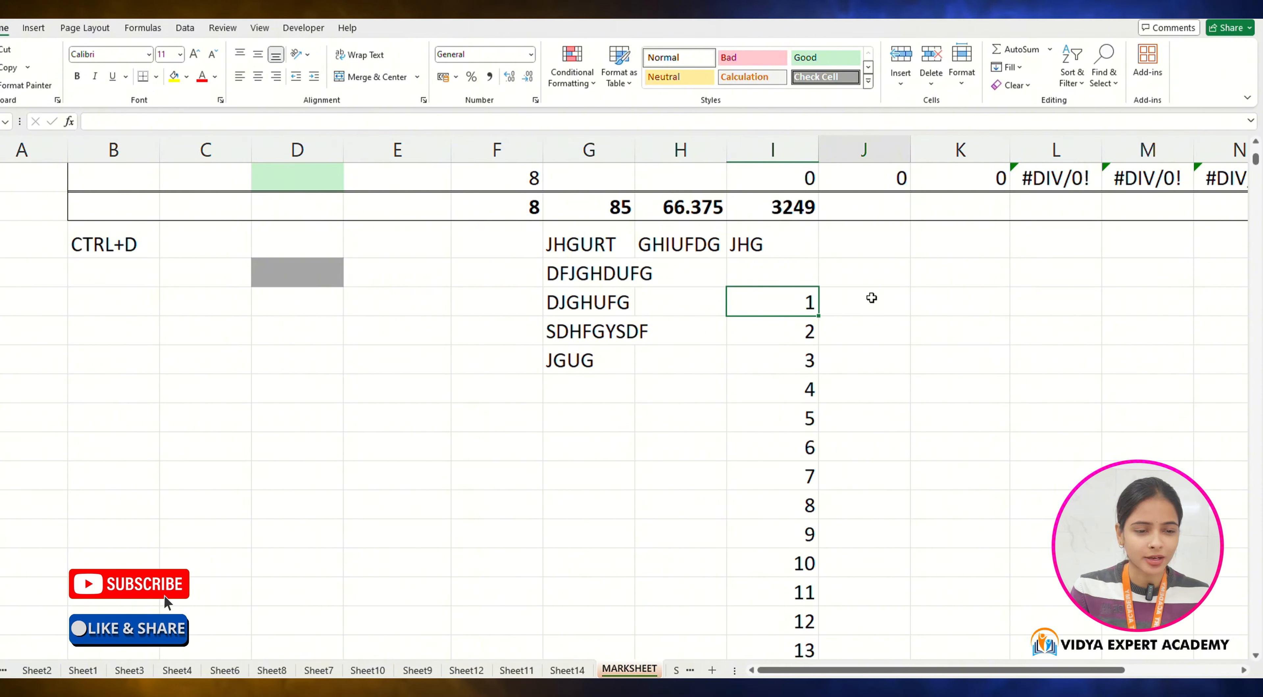
left_click(1072, 81)
left_click(974, 260)
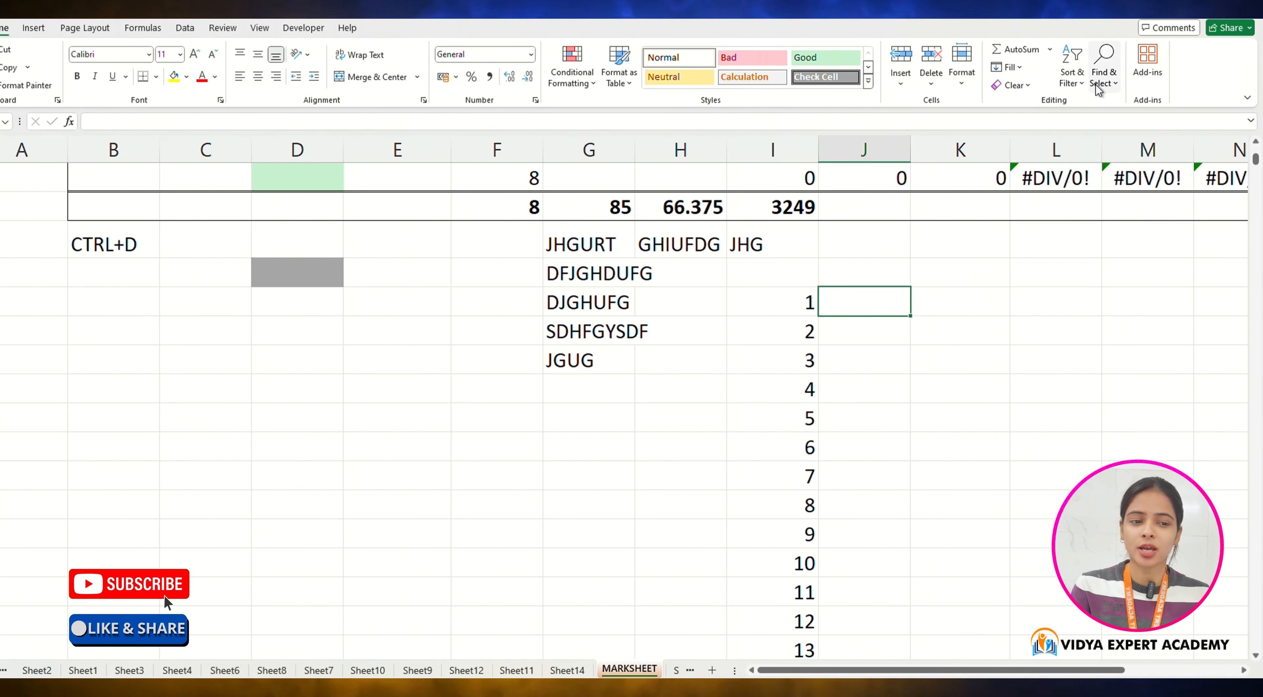
left_click(1105, 74)
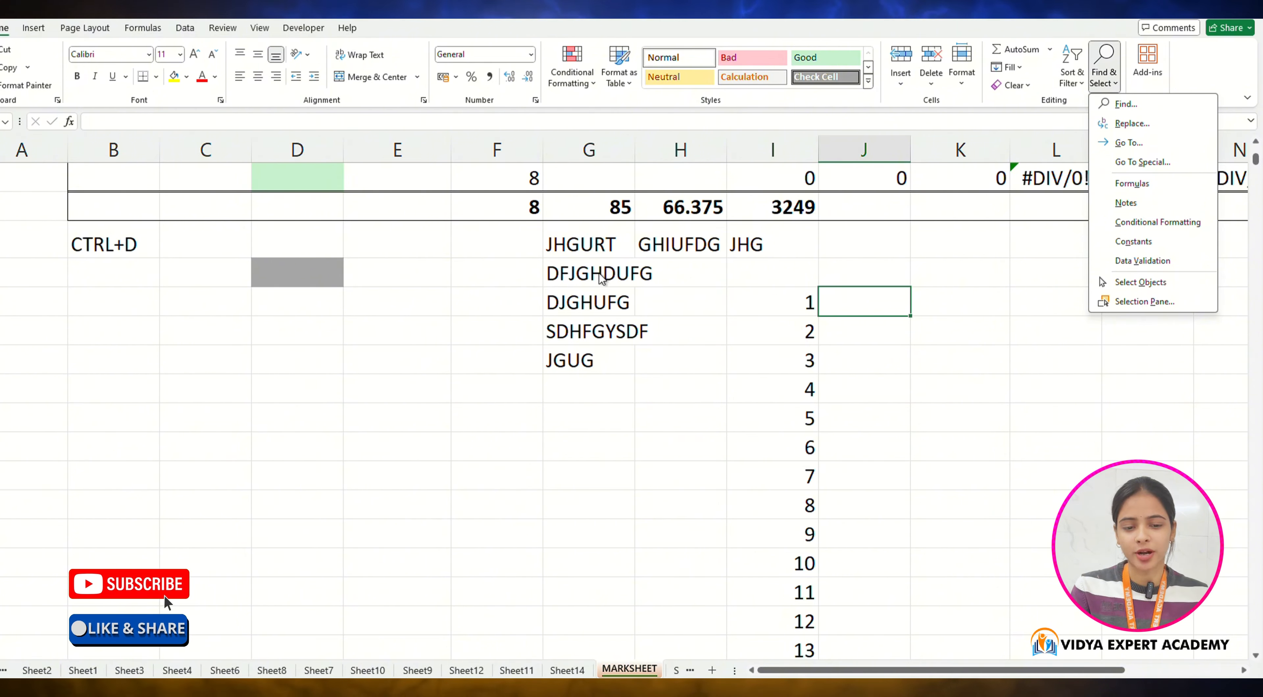
key("Escape")
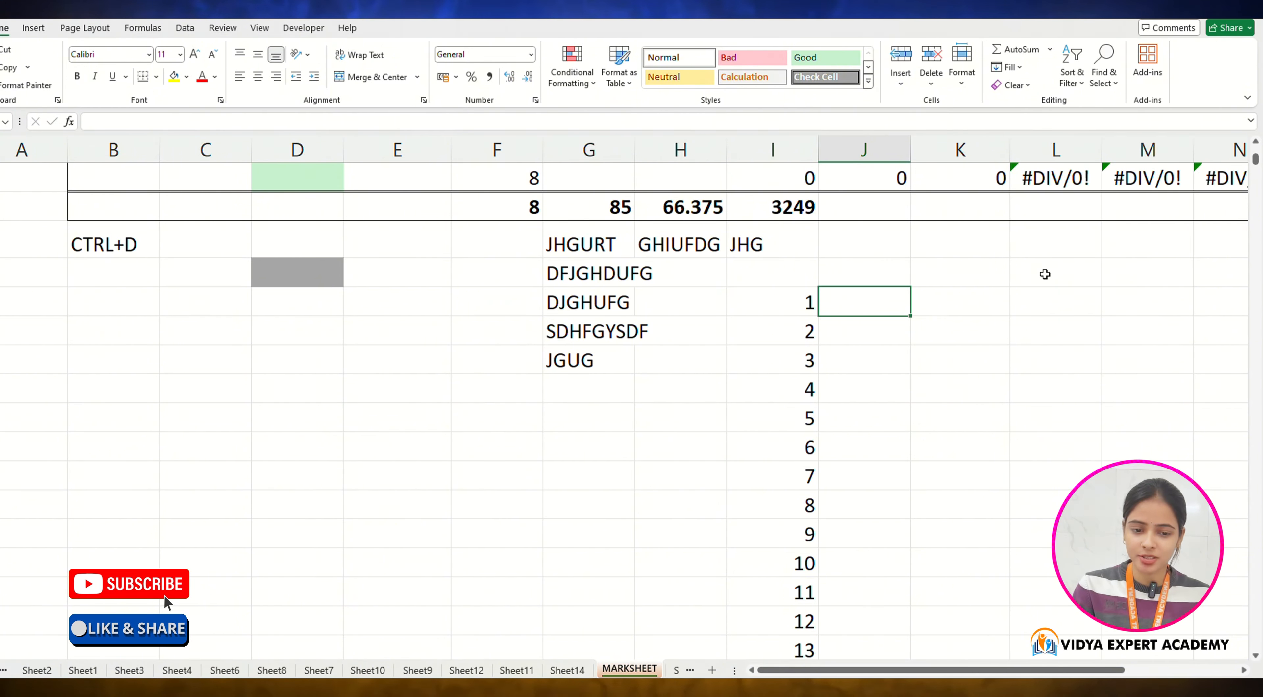
Step: Open the Find and Replace dialog on its Find and Replace tabs, closing it each time
key("ctrl+f")
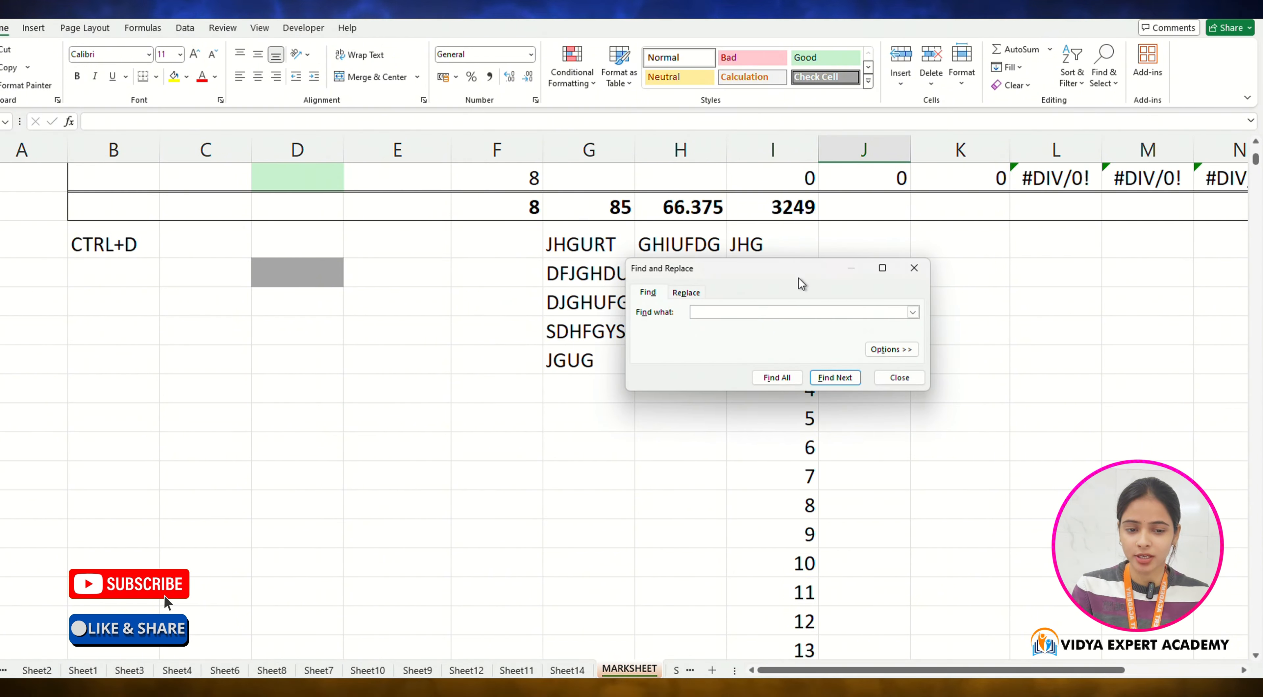
left_click(908, 270)
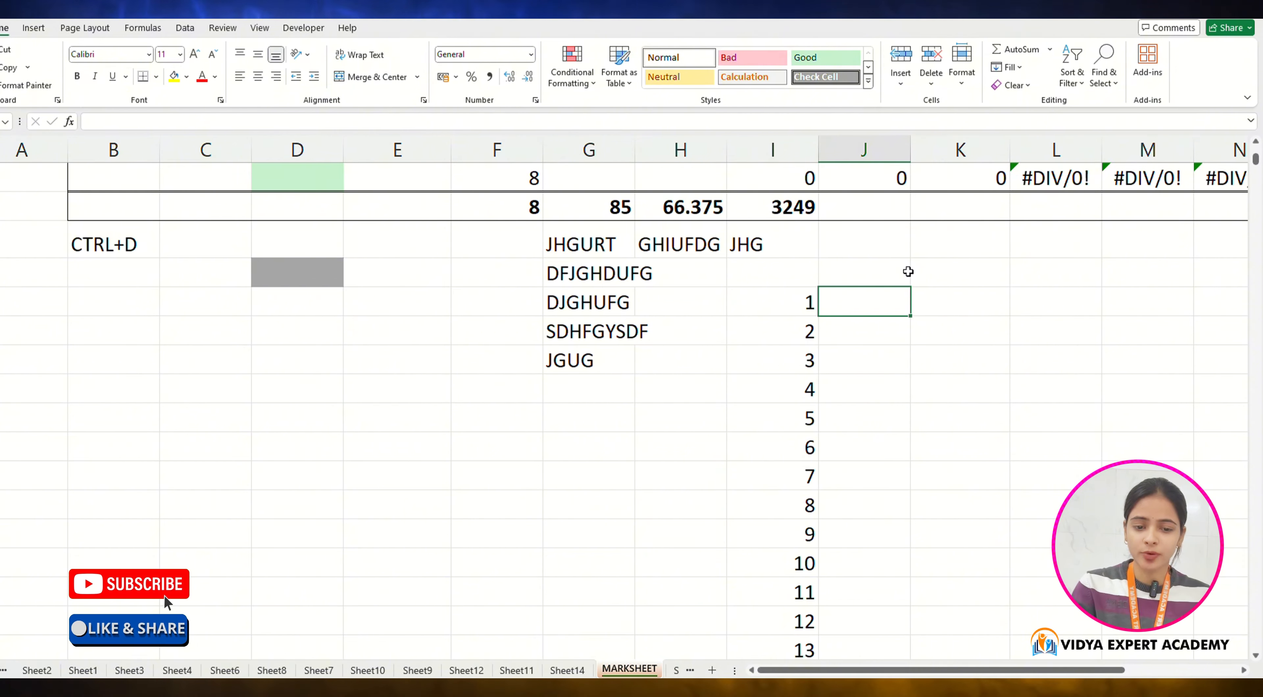
key("ctrl+h")
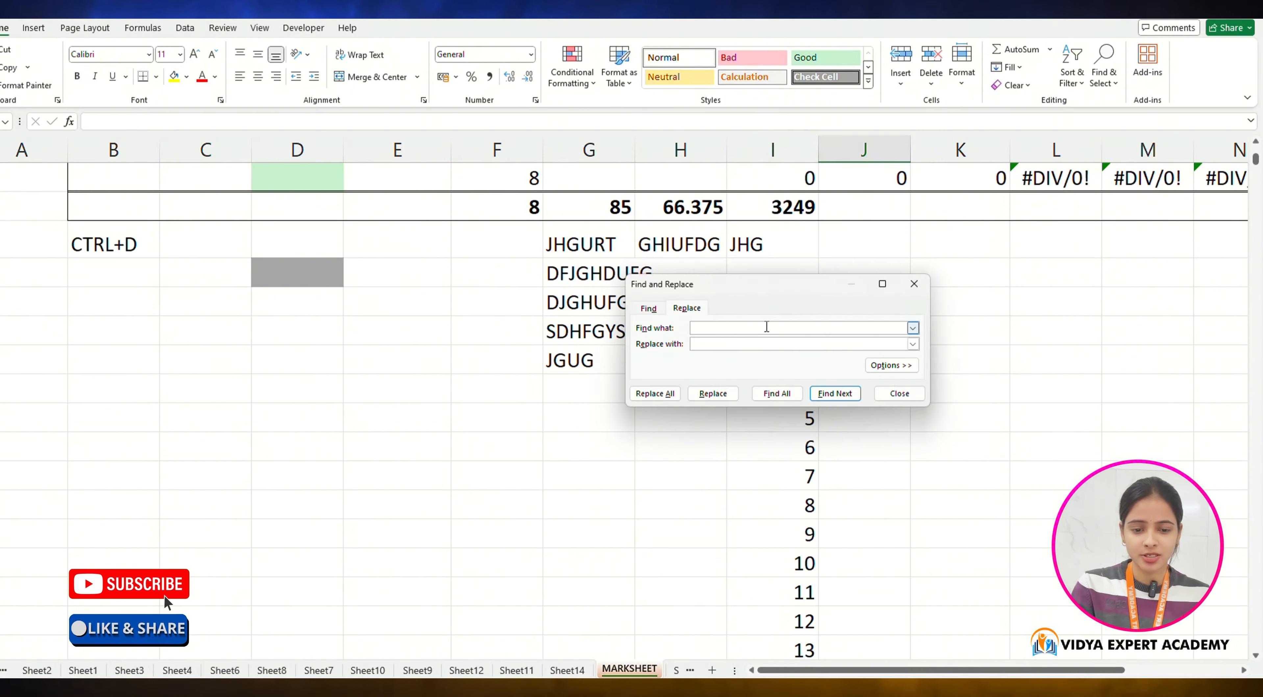
left_click(917, 293)
scroll(810, 317, "up", 4)
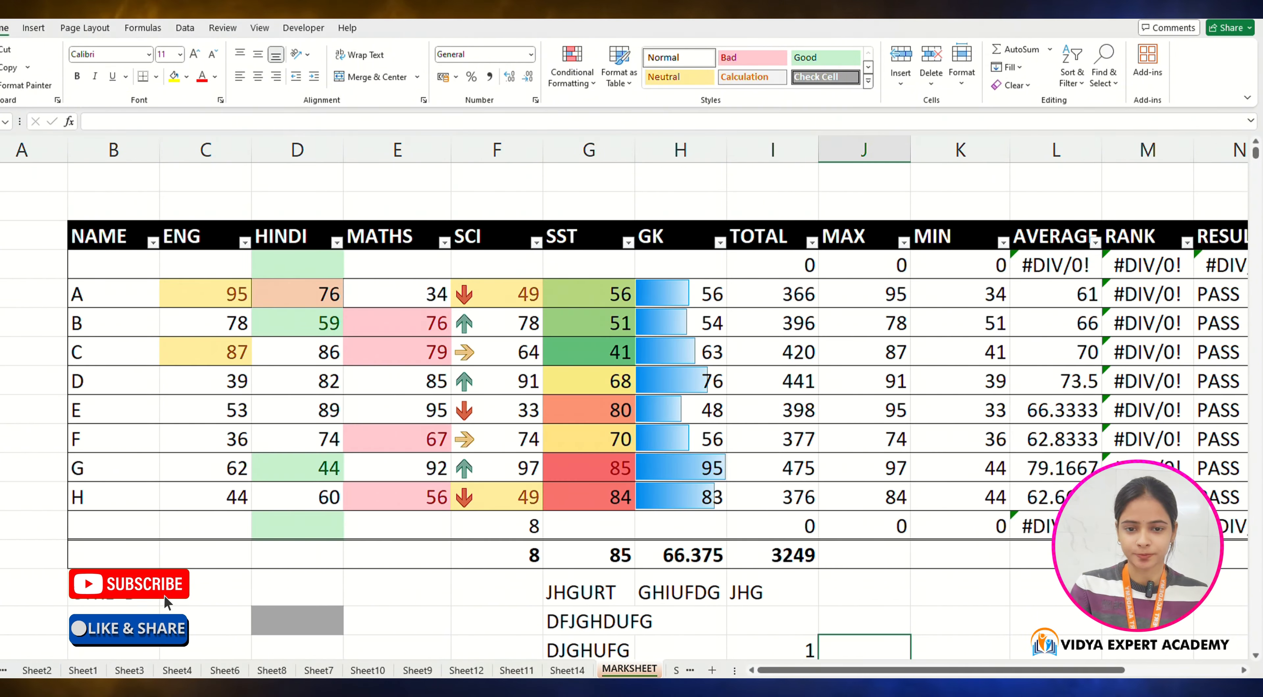
scroll(724, 322, "down", 2)
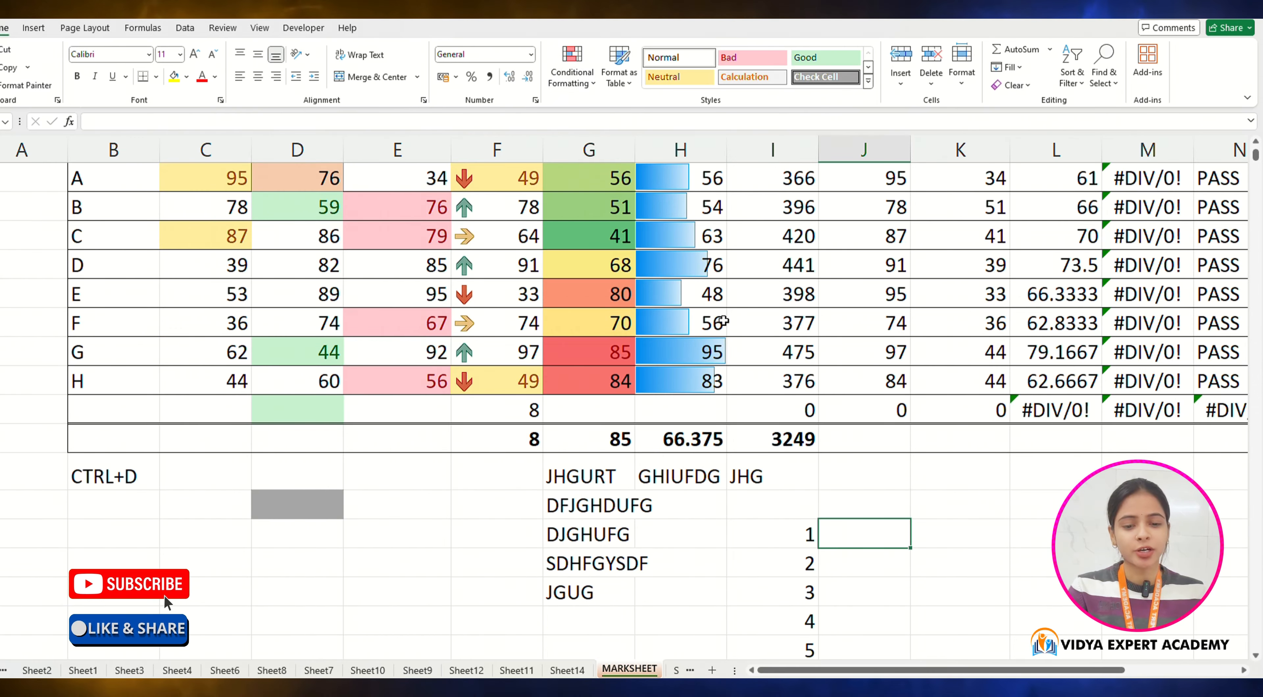
scroll(727, 319, "up", 1)
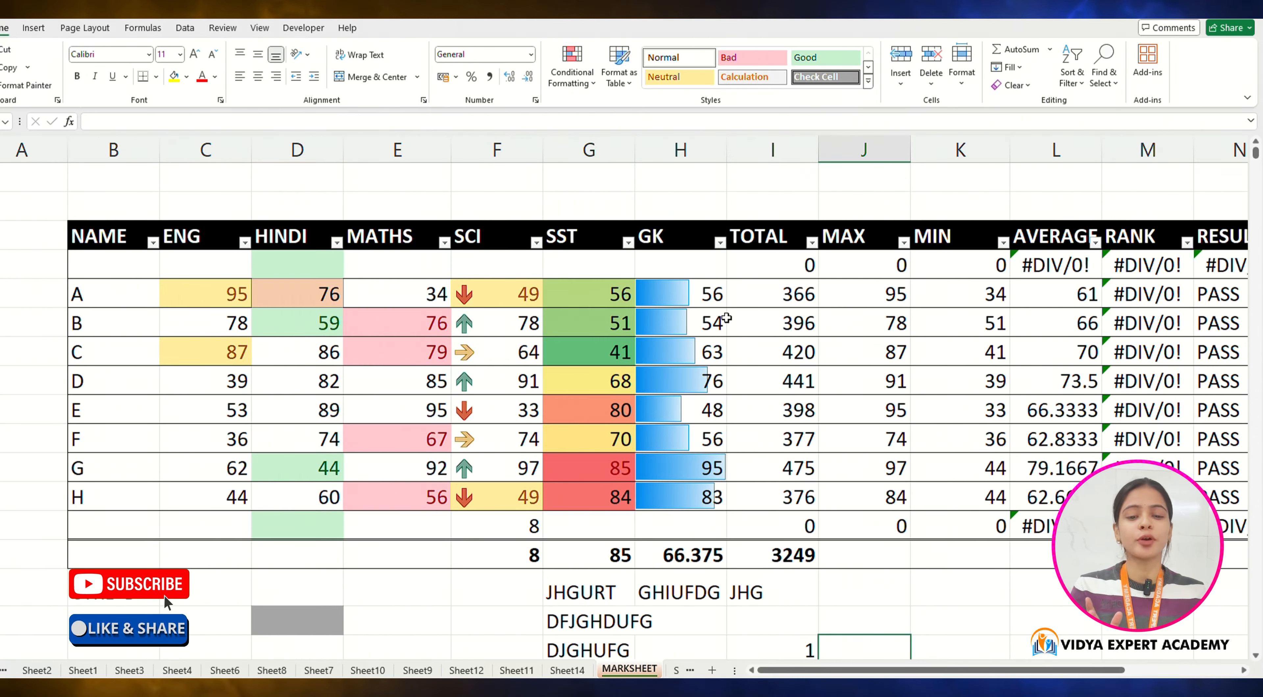